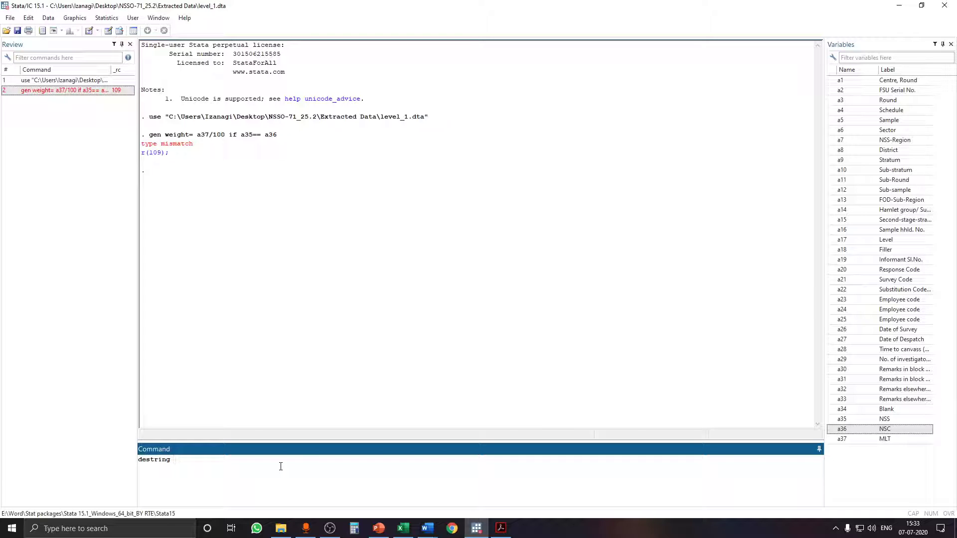
Step: Convert the string variables a35, a36 and a37 to numeric with destring and the replace option
{"action": "left_click", "coordinate": [833, 420]}
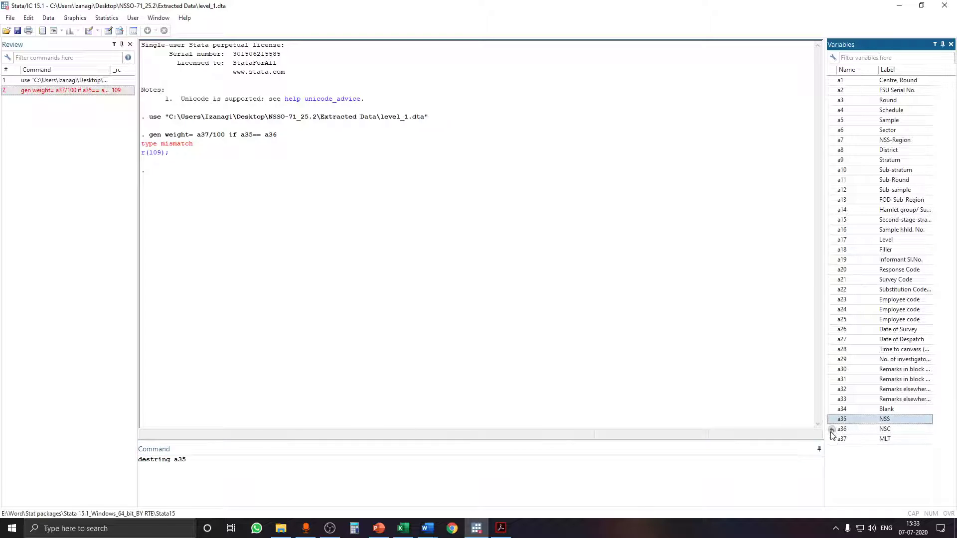
{"action": "left_click", "coordinate": [833, 429]}
{"action": "left_click", "coordinate": [842, 439]}
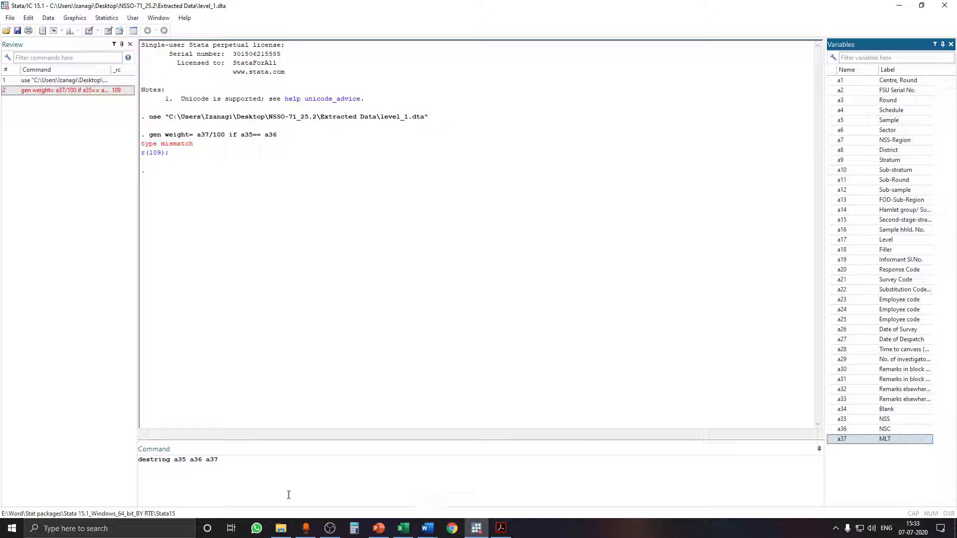
{"action": "left_click", "coordinate": [260, 471]}
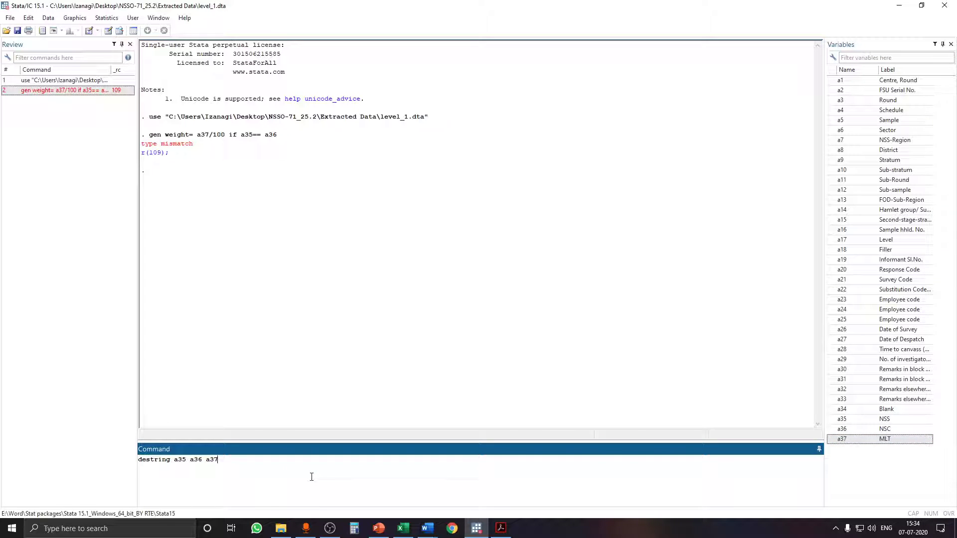
{"action": "type", "text": ", replace"}
{"action": "key", "text": "Return"}
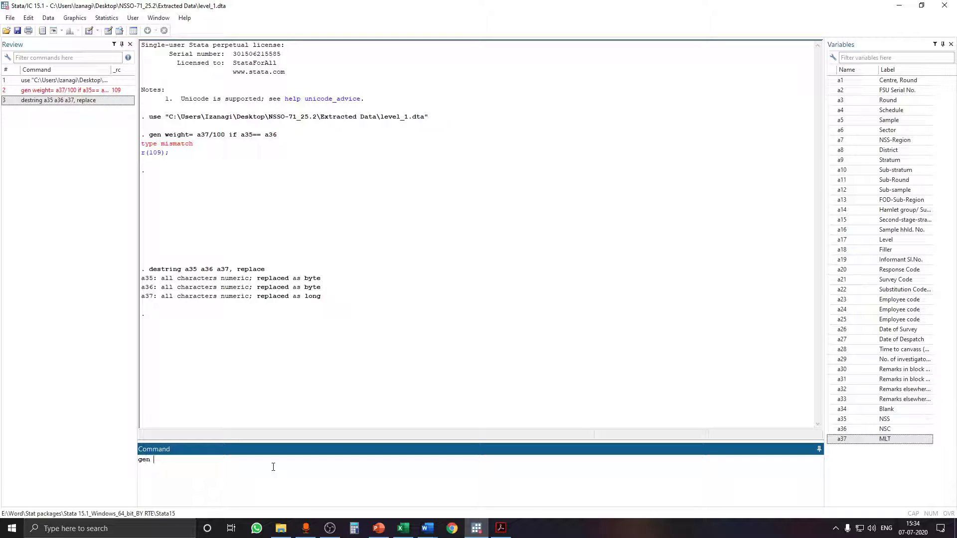
Step: Generate the variable weight as a37/100 for observations where a35== a36
{"action": "type", "text": "weight="}
{"action": "double_click", "coordinate": [832, 441]}
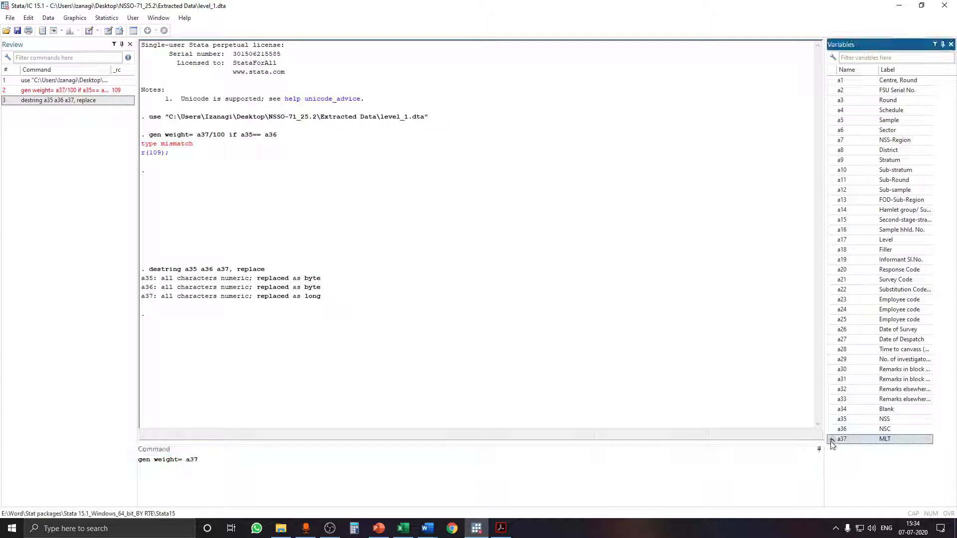
{"action": "left_click", "coordinate": [421, 460]}
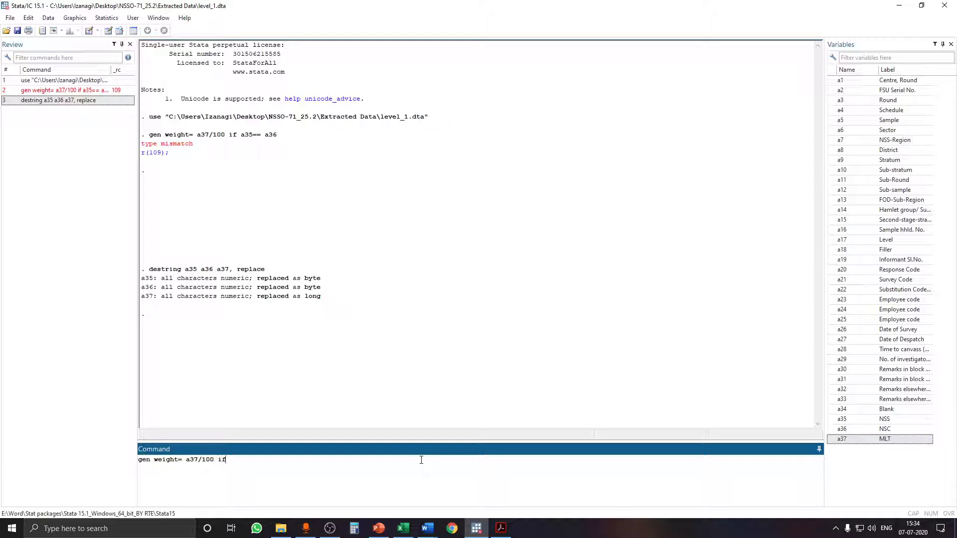
{"action": "double_click", "coordinate": [840, 419]}
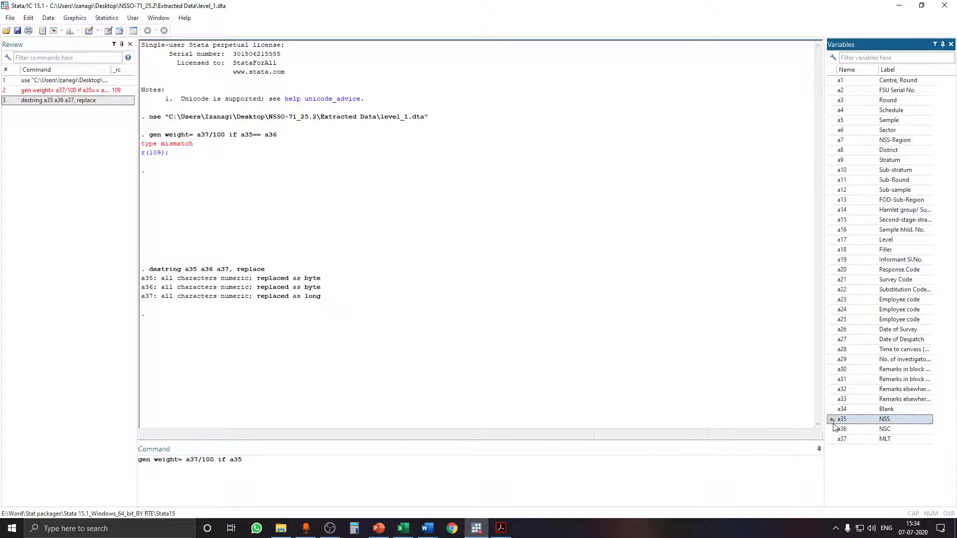
{"action": "left_click", "coordinate": [457, 469]}
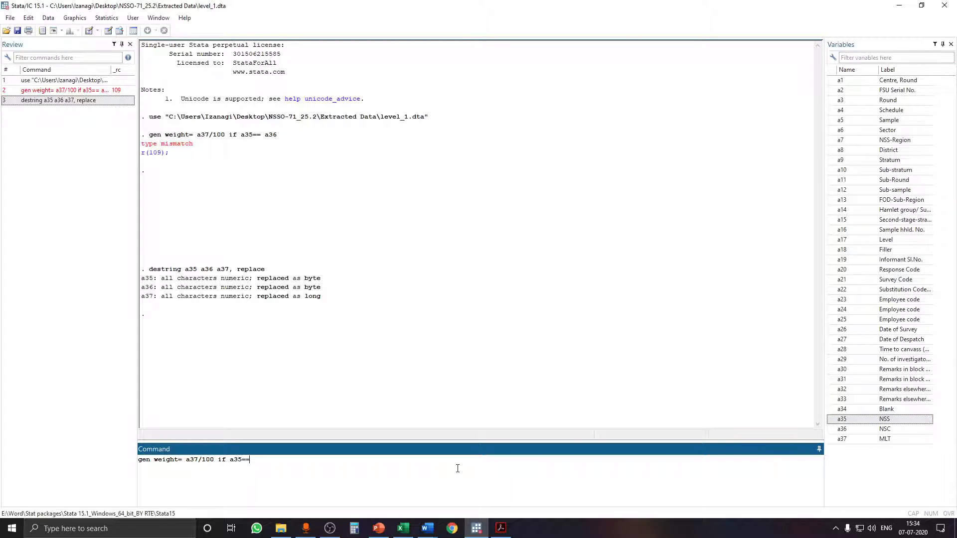
{"action": "double_click", "coordinate": [842, 429]}
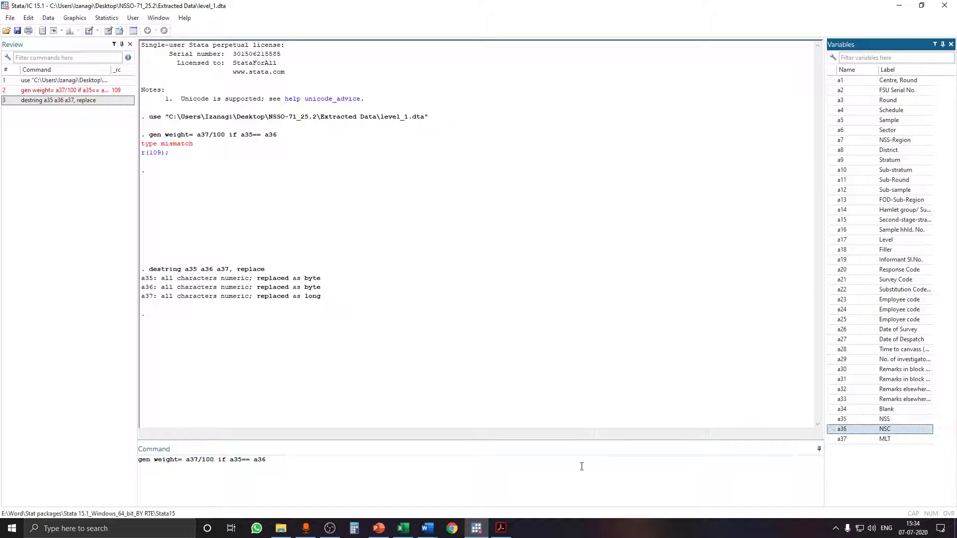
{"action": "key", "text": "Return"}
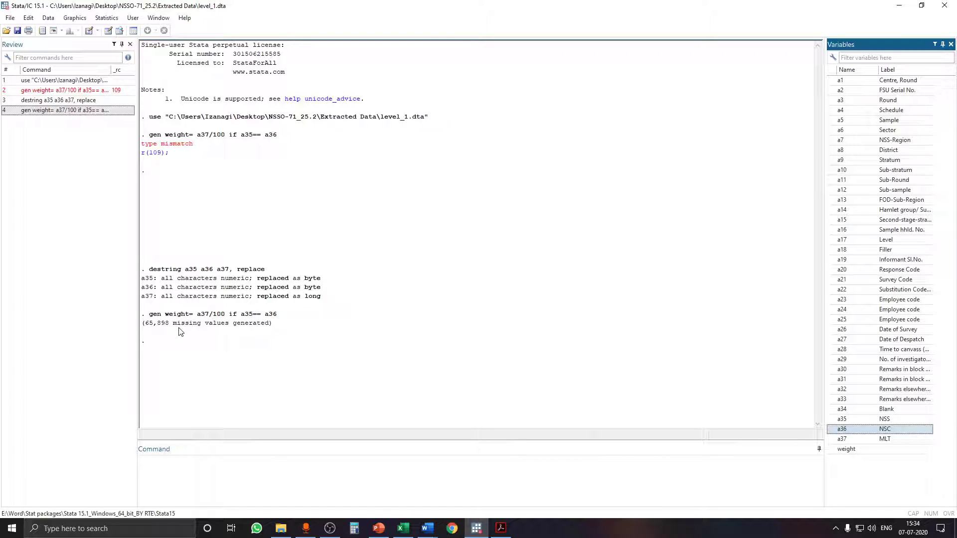
Step: Try to generate weight as a37/200 if a35!= a36, checking the weight formula on the PowerPoint slide
{"action": "left_click", "coordinate": [263, 471]}
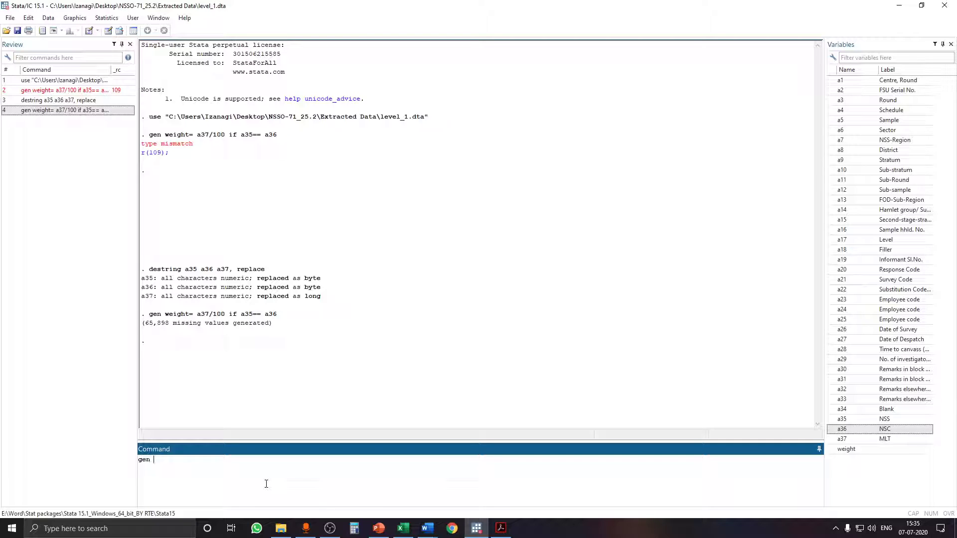
{"action": "type", "text": "eight="}
{"action": "left_click", "coordinate": [830, 440]}
{"action": "left_click", "coordinate": [243, 475]}
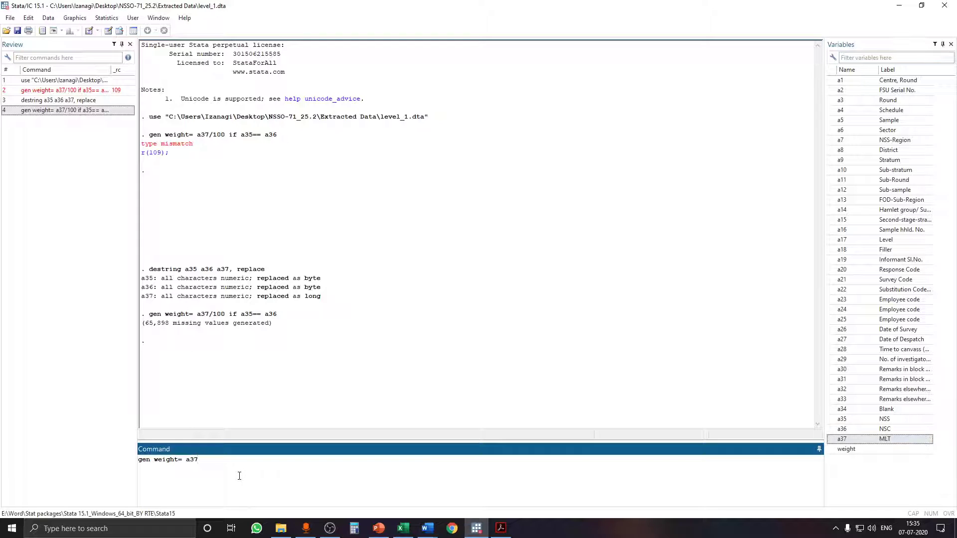
{"action": "type", "text": "/200"}
{"action": "left_click", "coordinate": [906, 6]}
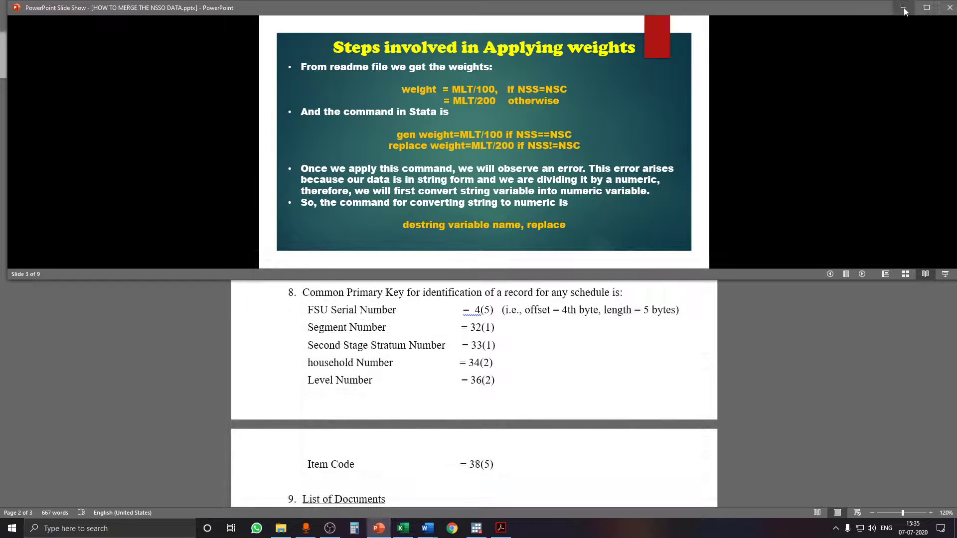
{"action": "left_click", "coordinate": [923, 6]}
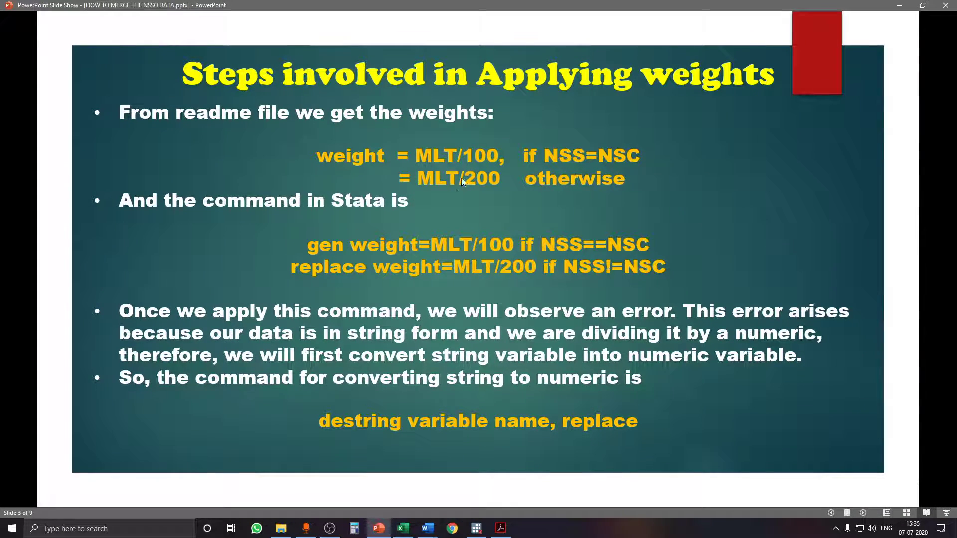
{"action": "key", "text": "alt+Tab"}
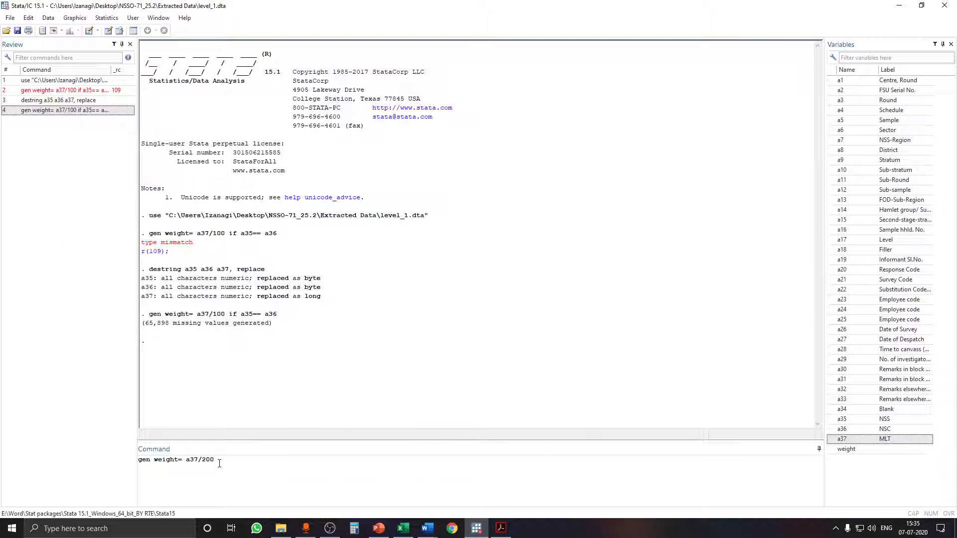
{"action": "left_click", "coordinate": [220, 464]}
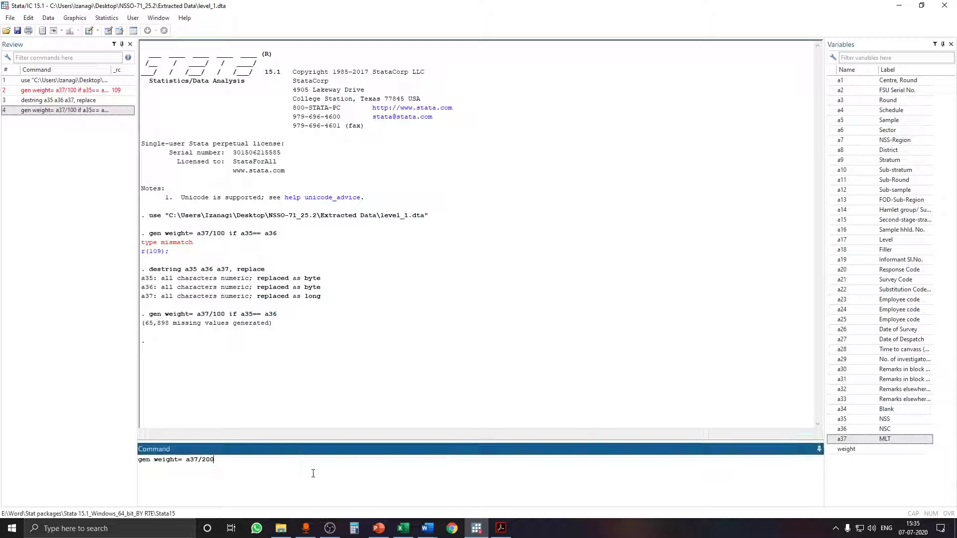
{"action": "type", "text": "if"}
{"action": "double_click", "coordinate": [839, 419]}
{"action": "left_click", "coordinate": [453, 487]}
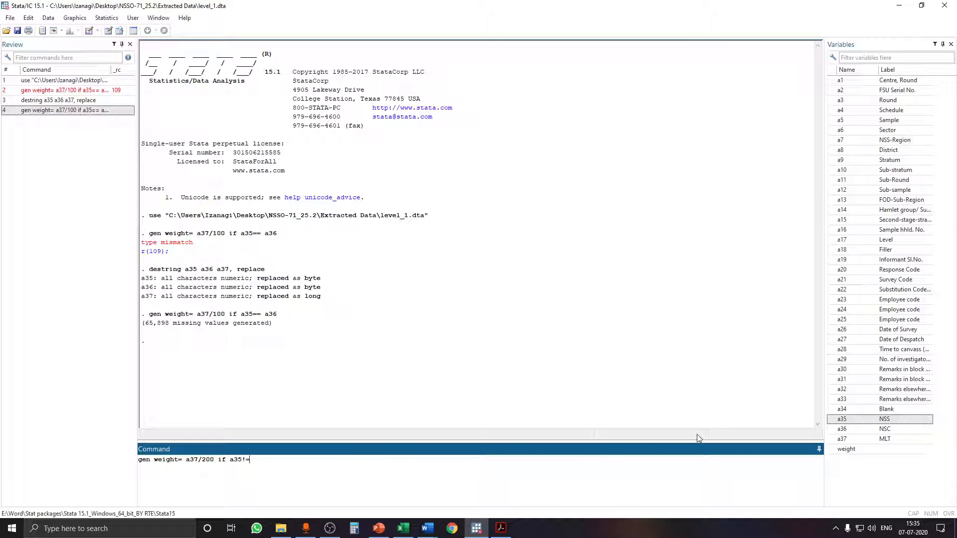
{"action": "double_click", "coordinate": [834, 430]}
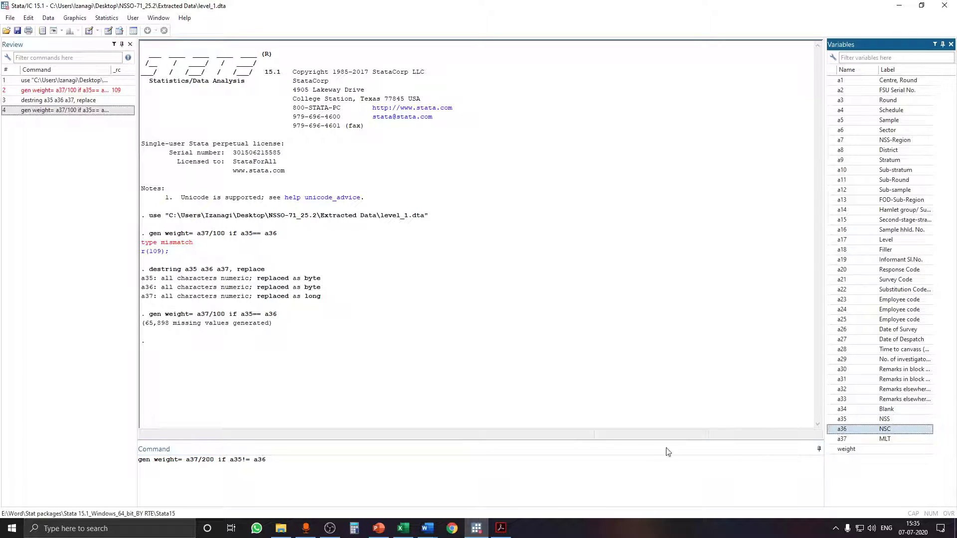
{"action": "key", "text": "Return"}
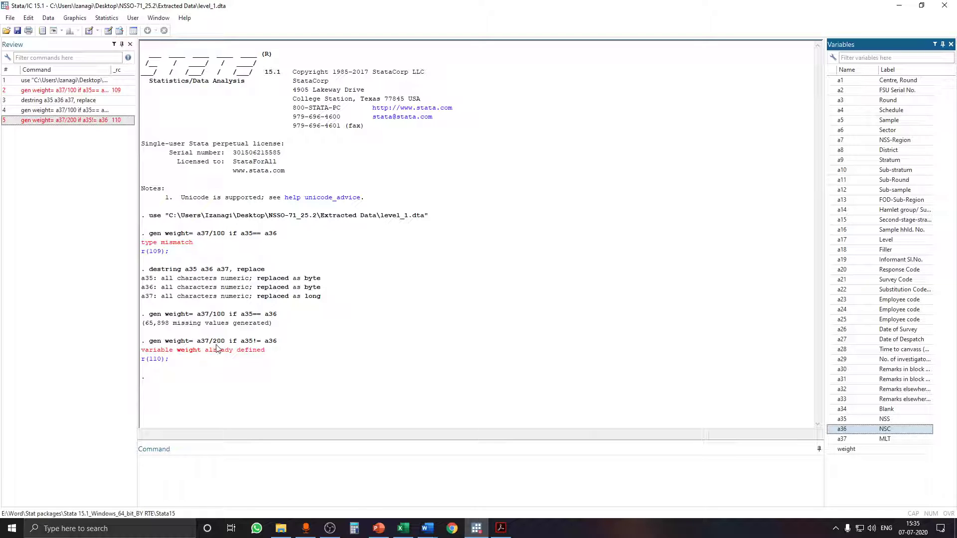
Step: Reuse the last weight command with replace instead of gen, setting weight to a37/200 if a35!= a36
{"action": "left_click", "coordinate": [899, 5]}
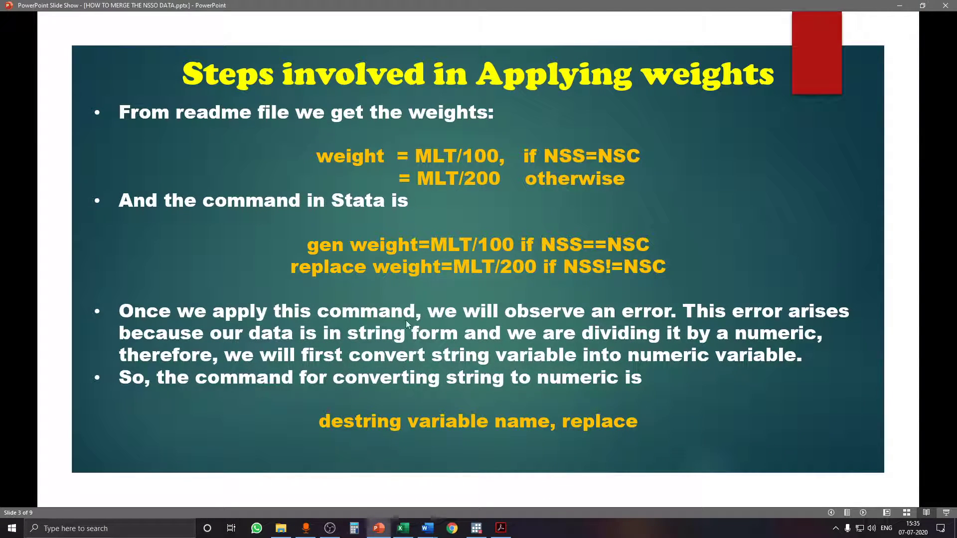
{"action": "left_click", "coordinate": [477, 528]}
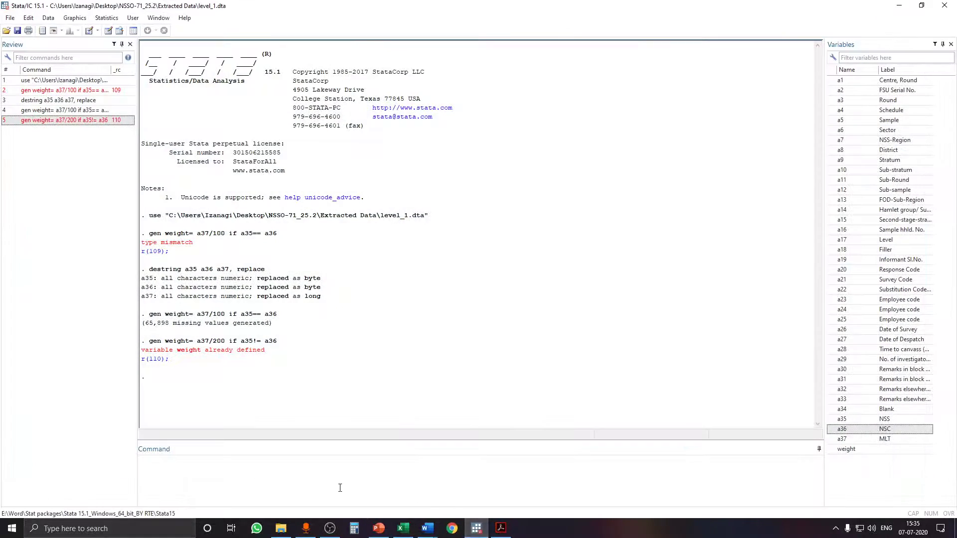
{"action": "left_click", "coordinate": [307, 484]}
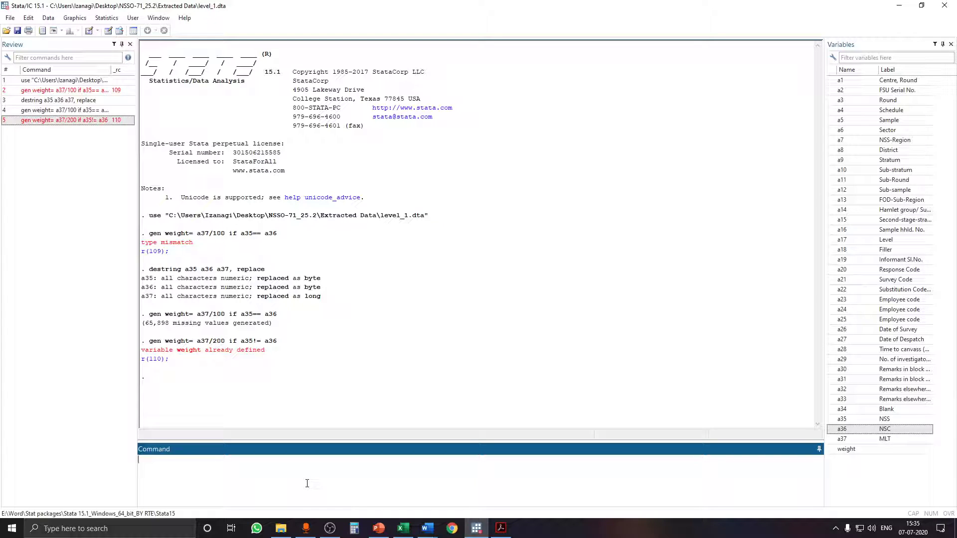
{"action": "left_click", "coordinate": [73, 120]}
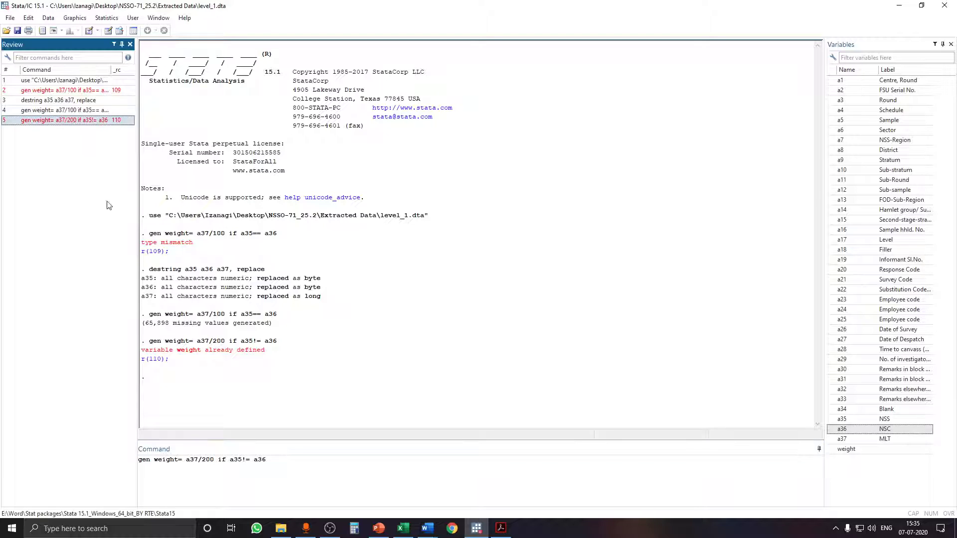
{"action": "left_click", "coordinate": [148, 461]}
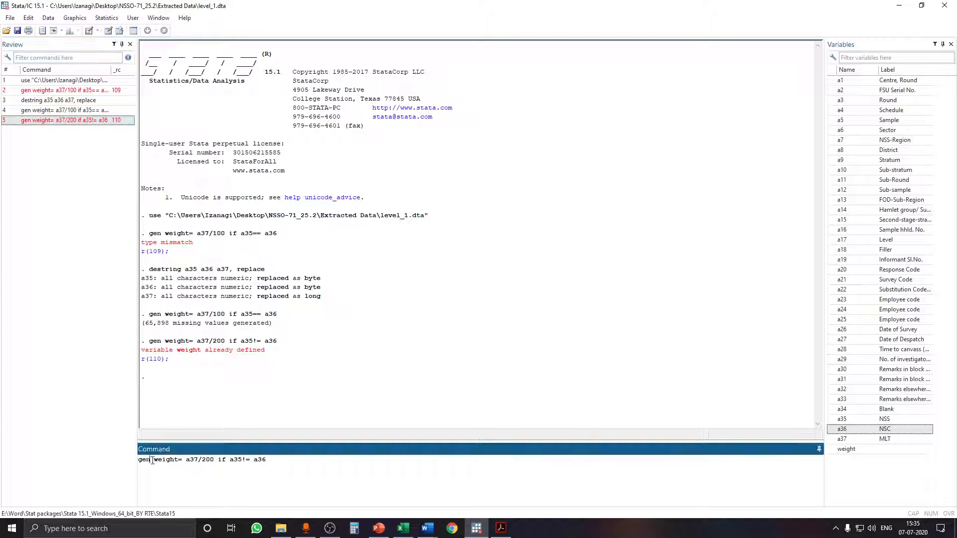
{"action": "key", "text": "BackSpace"}
{"action": "key", "text": "BackSpace"}
{"action": "key", "text": "BackSpace"}
{"action": "type", "text": "replace"}
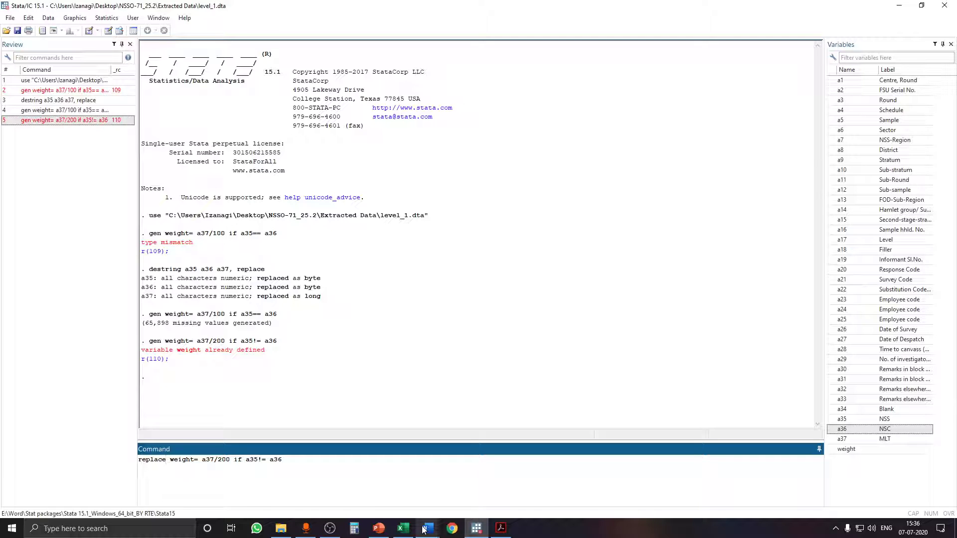
{"action": "key", "text": "Return"}
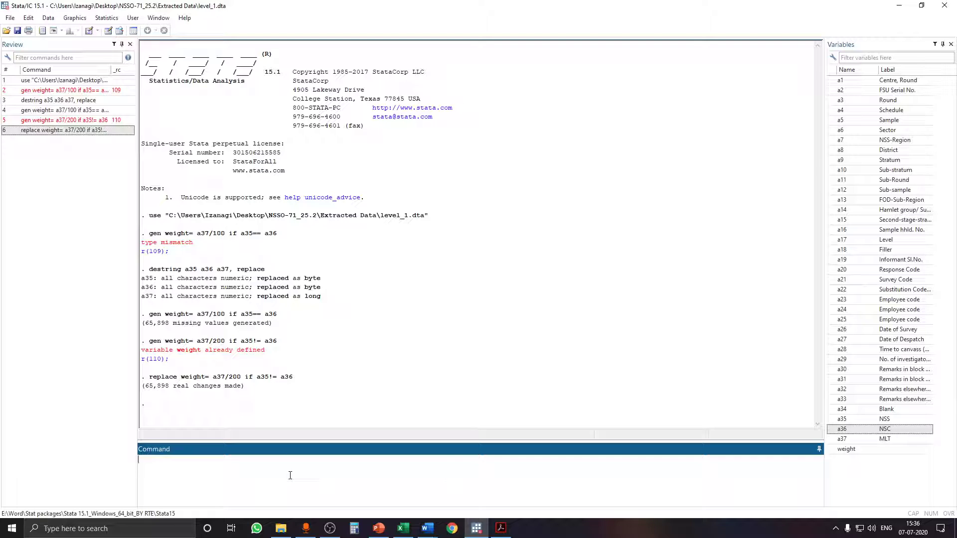
Step: Switch to the PowerPoint slide show and review the slides on merging the data, up to Generate HHID
{"action": "left_click", "coordinate": [378, 529]}
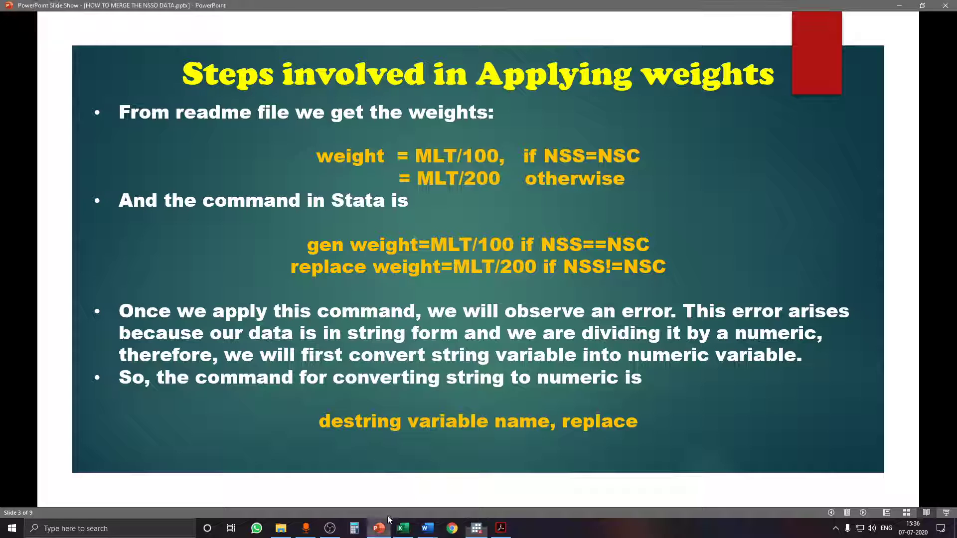
{"action": "left_click", "coordinate": [467, 394]}
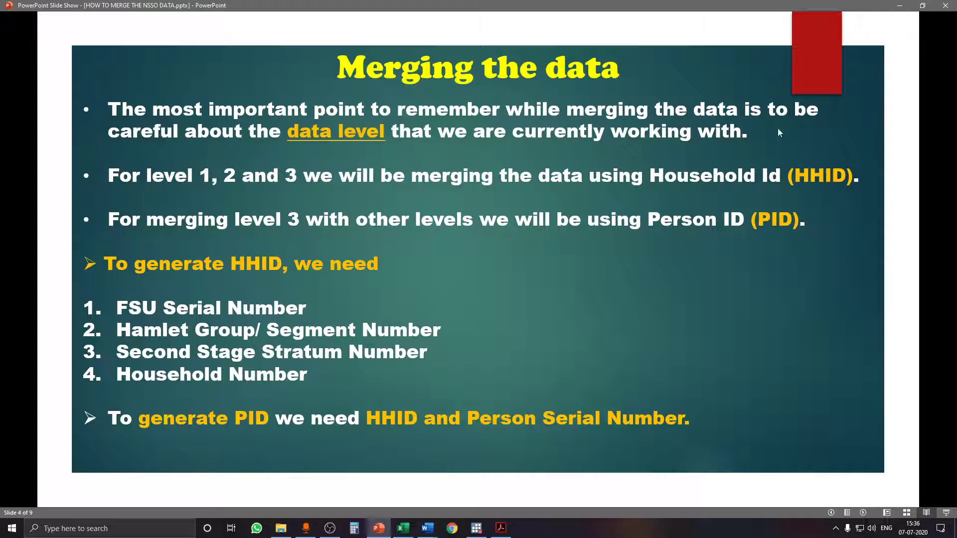
{"action": "left_click", "coordinate": [899, 6]}
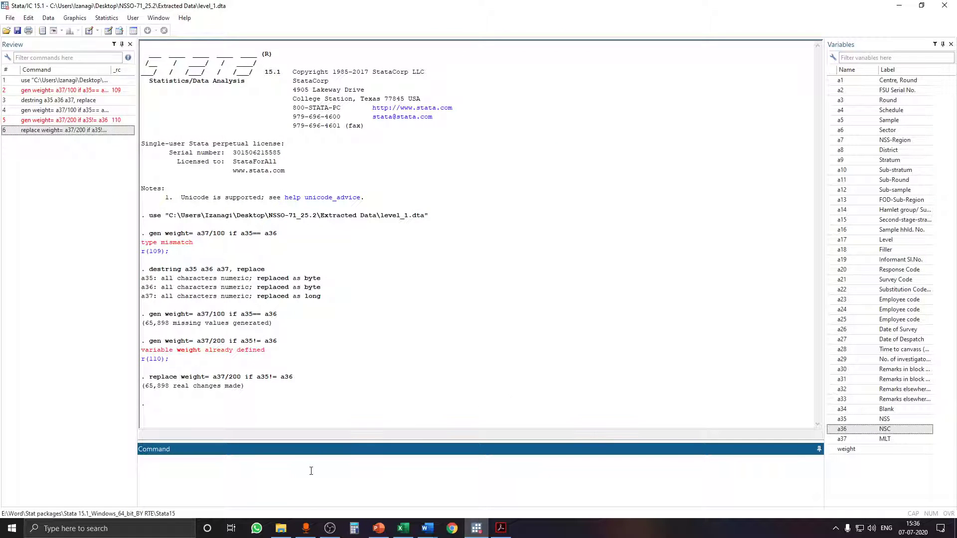
{"action": "left_click", "coordinate": [379, 529]}
{"action": "left_click", "coordinate": [477, 396]}
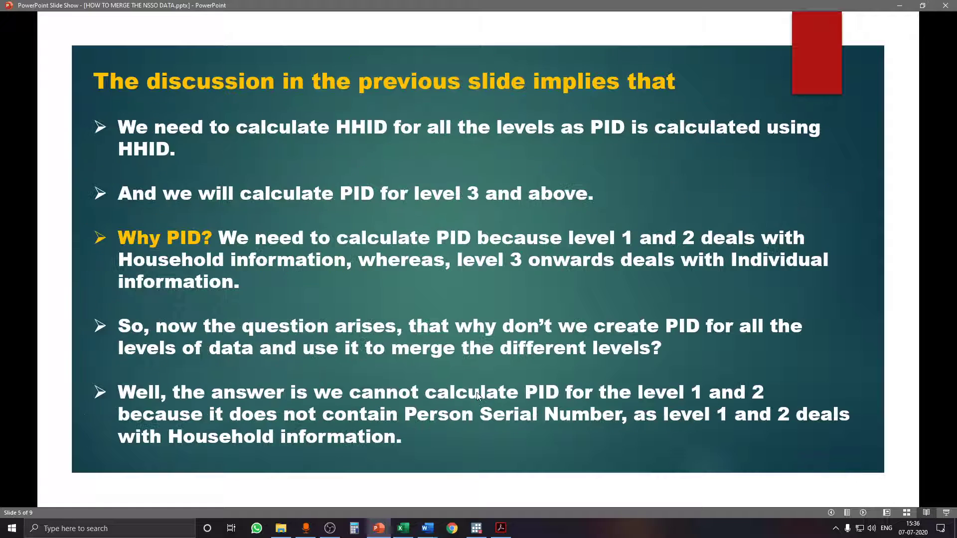
{"action": "left_click", "coordinate": [466, 269]}
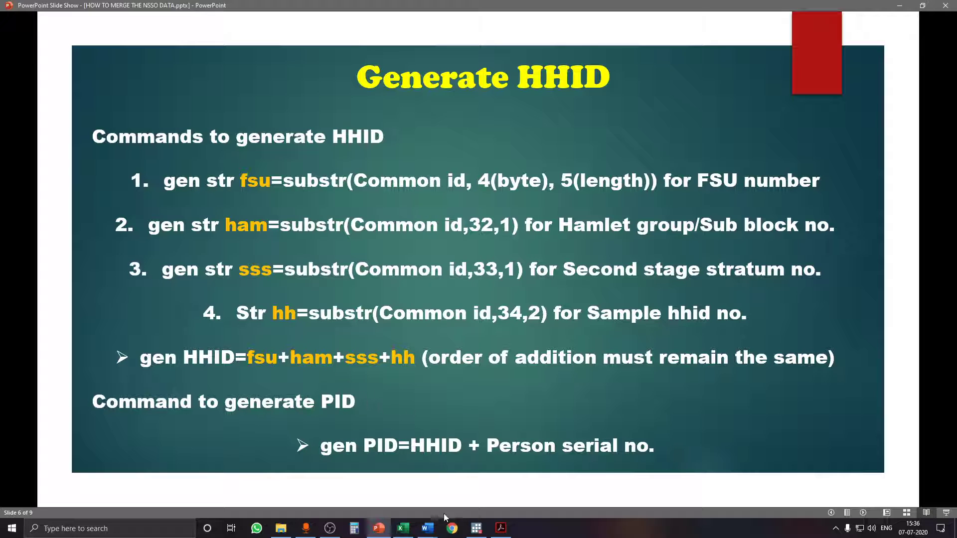
Step: Restore the Stata and PowerPoint windows to a smaller size and return to the Merging the data slide
{"action": "left_click", "coordinate": [475, 530]}
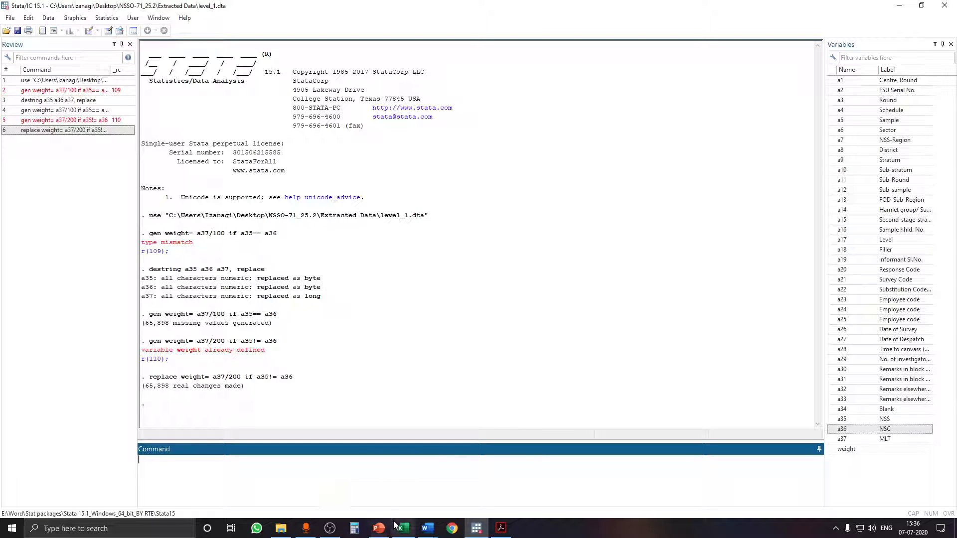
{"action": "left_click", "coordinate": [899, 11]}
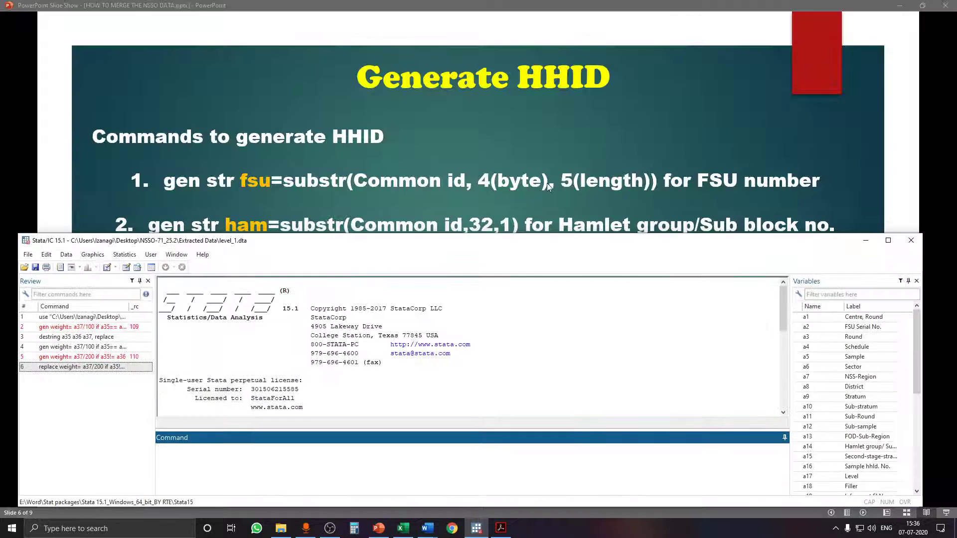
{"action": "left_click", "coordinate": [923, 5]}
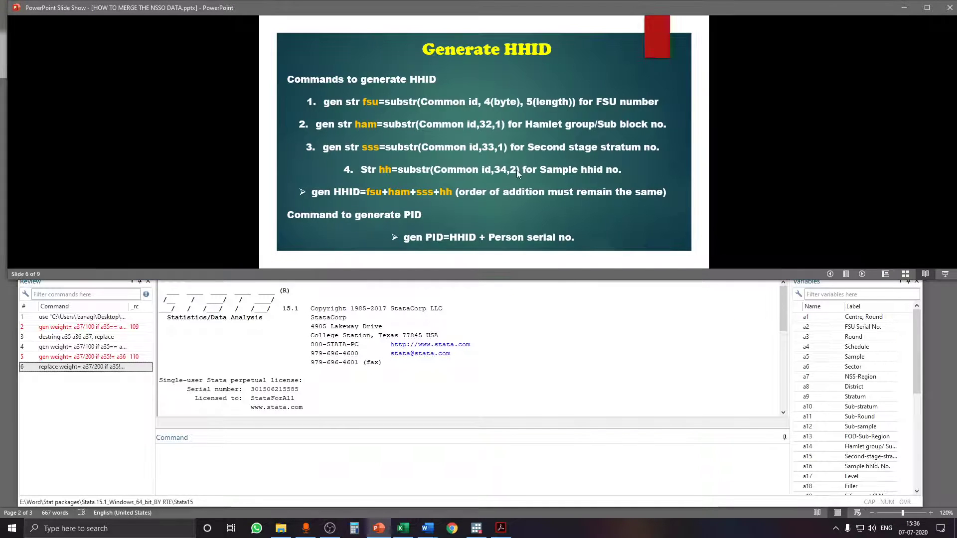
{"action": "scroll", "coordinate": [420, 205], "scroll_direction": "up", "scroll_amount": 2}
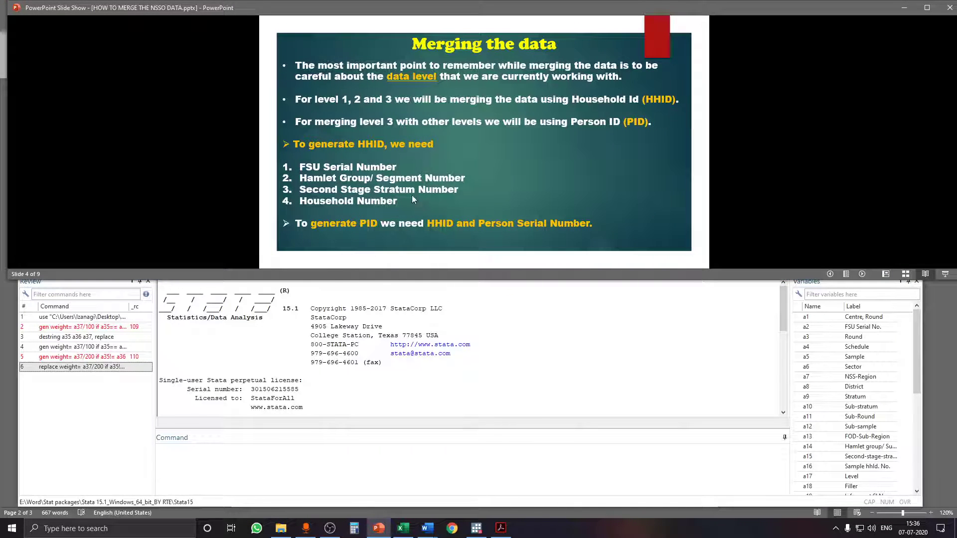
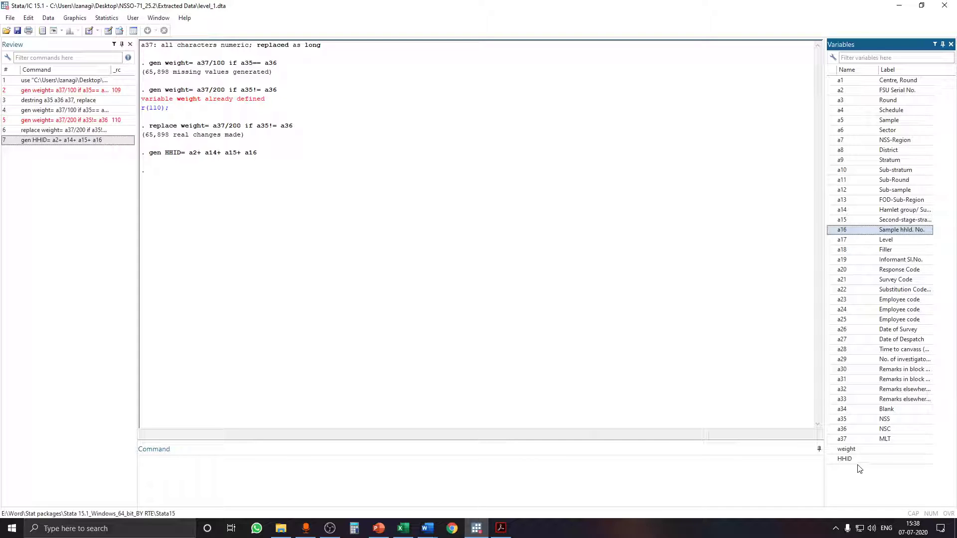
Step: Browse the HHID variable in the data editor, look through its values and close the editor
{"action": "left_click", "coordinate": [464, 472]}
{"action": "type", "text": "br"}
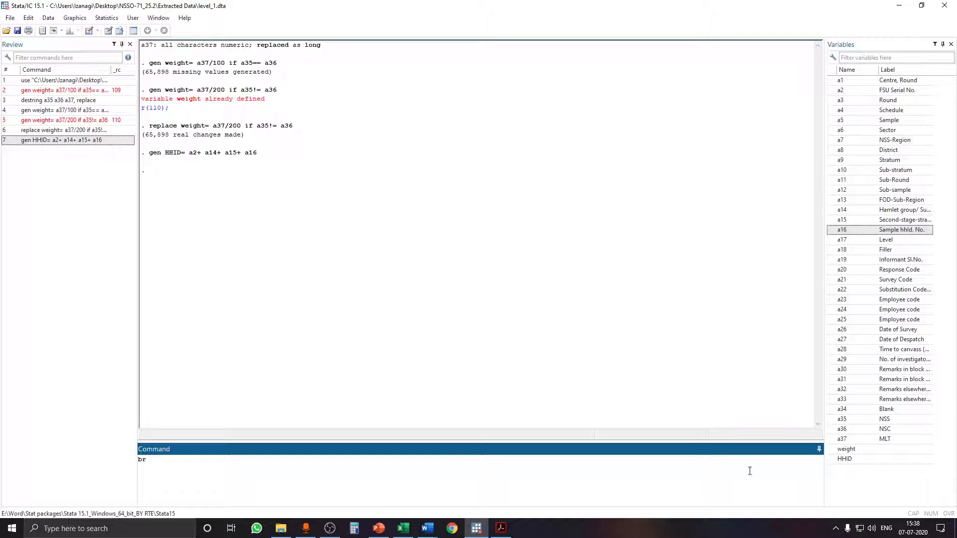
{"action": "double_click", "coordinate": [831, 459]}
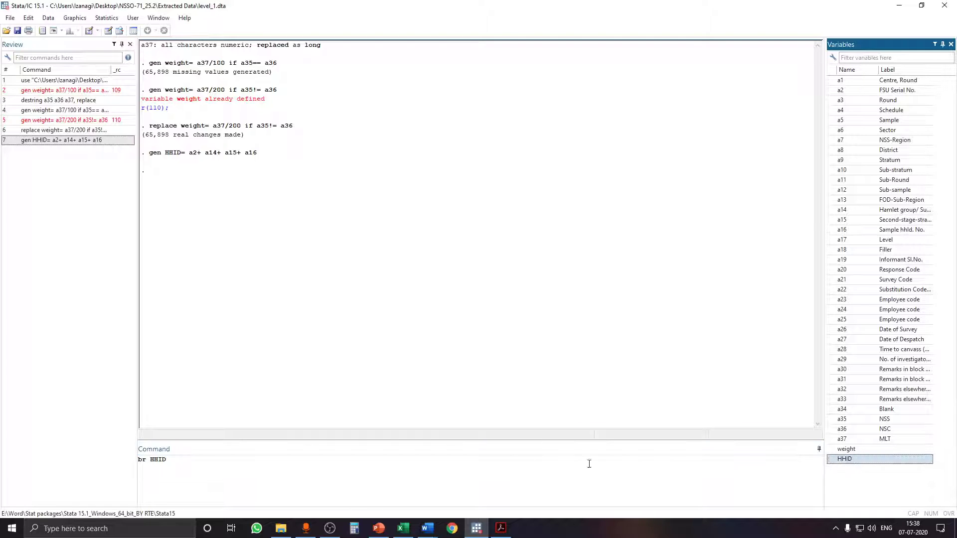
{"action": "left_click", "coordinate": [314, 481]}
{"action": "key", "text": "Return"}
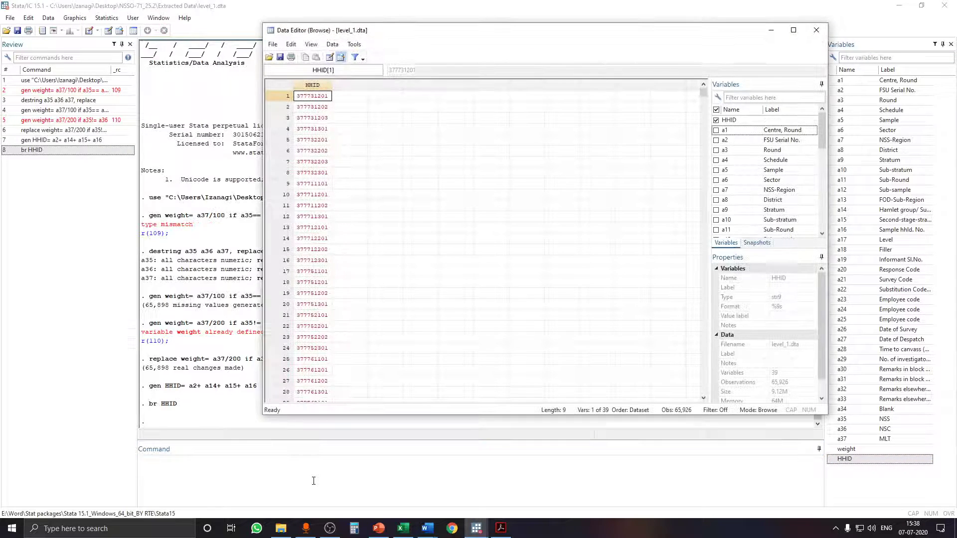
{"action": "scroll", "coordinate": [365, 157], "scroll_direction": "down", "scroll_amount": 8}
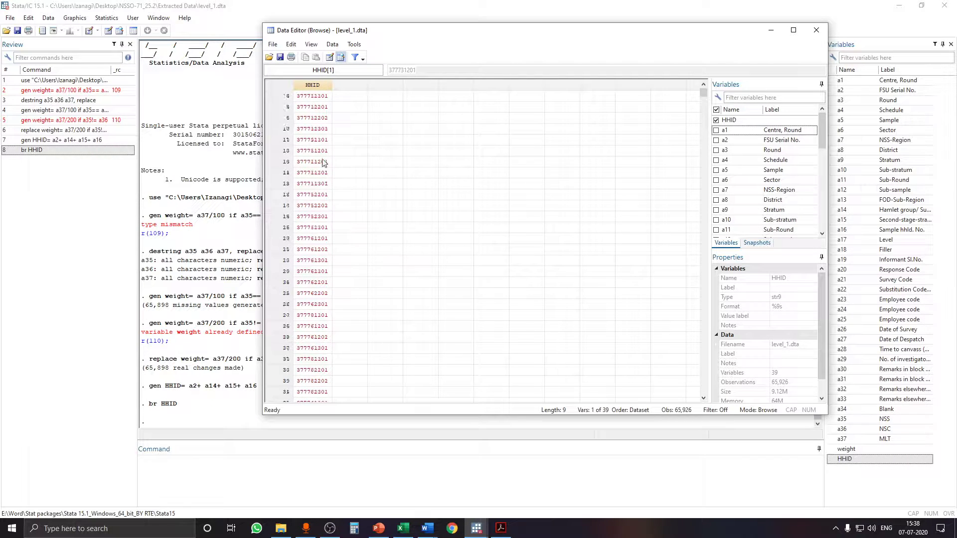
{"action": "scroll", "coordinate": [324, 161], "scroll_direction": "up", "scroll_amount": 8}
{"action": "left_click", "coordinate": [816, 30]}
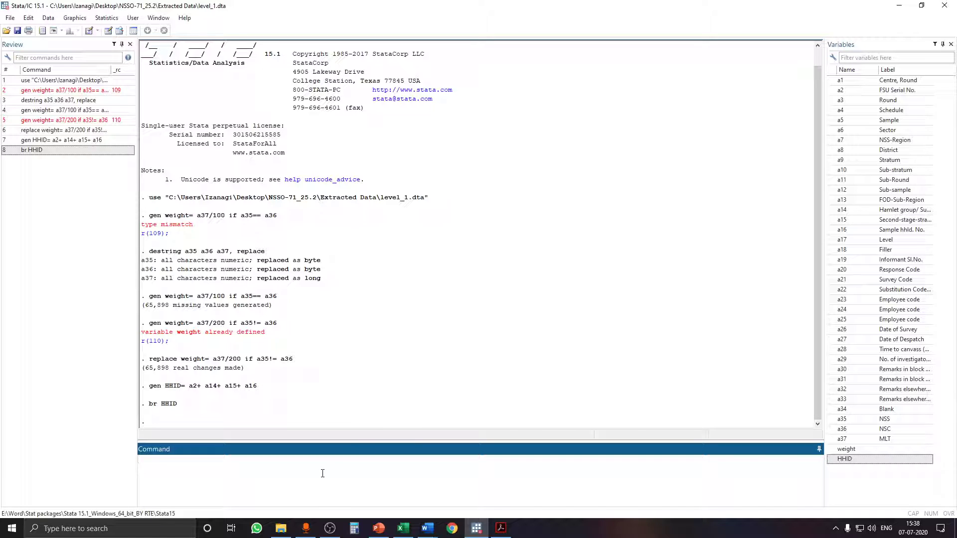
Step: Save the level 1 dataset over its existing file with save, replace, and clear the data from memory
{"action": "type", "text": "save, replace"}
{"action": "key", "text": "Return"}
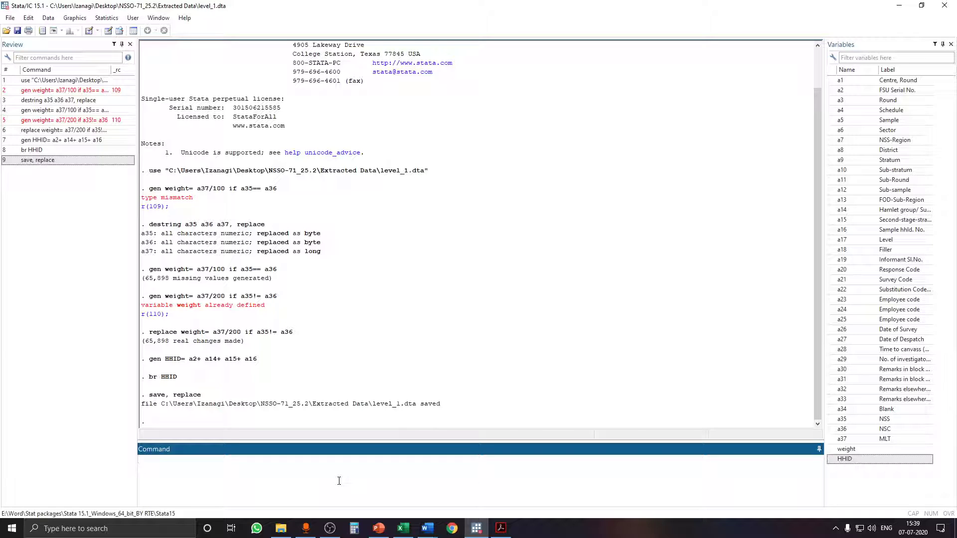
{"action": "type", "text": "clear"}
{"action": "key", "text": "Return"}
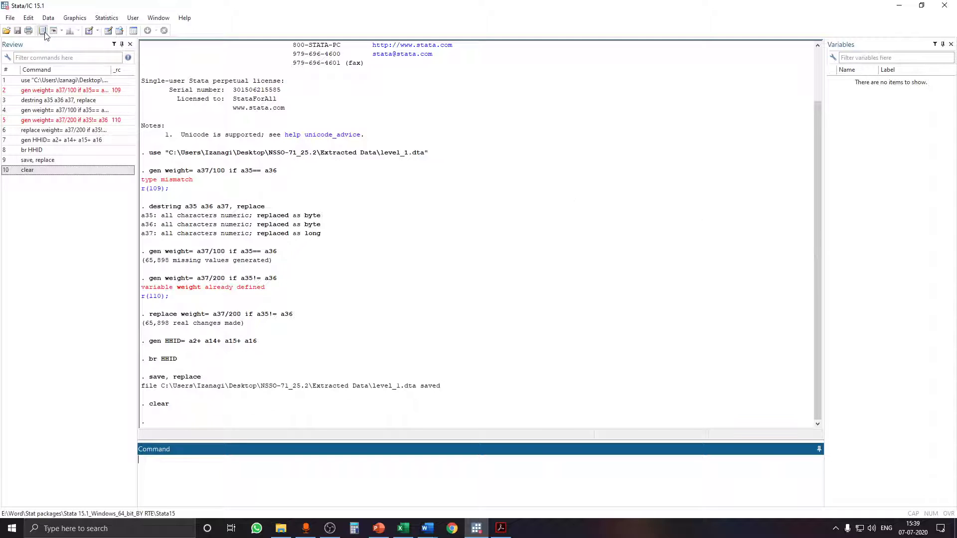
Step: Open level_2.dta from the Extracted Data folder
{"action": "left_click", "coordinate": [7, 30]}
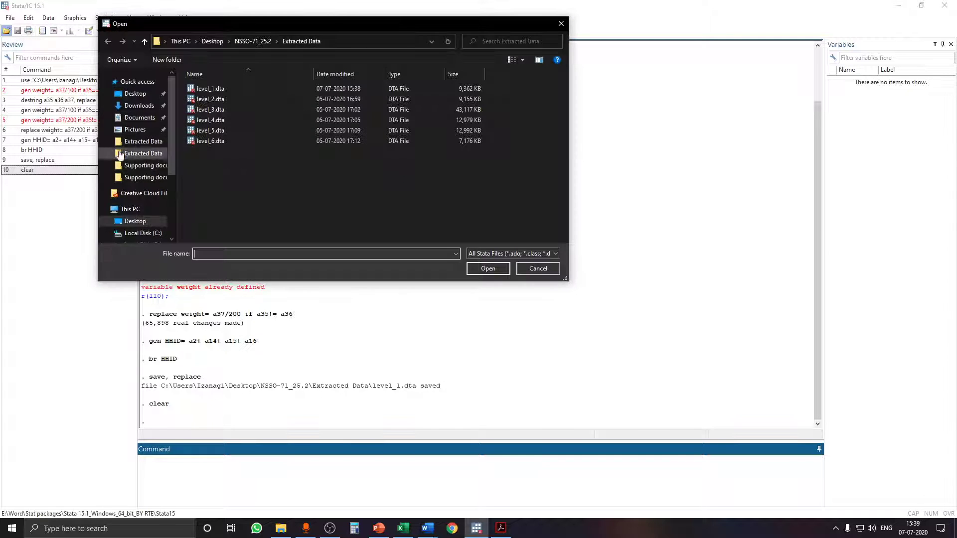
{"action": "left_click", "coordinate": [209, 99]}
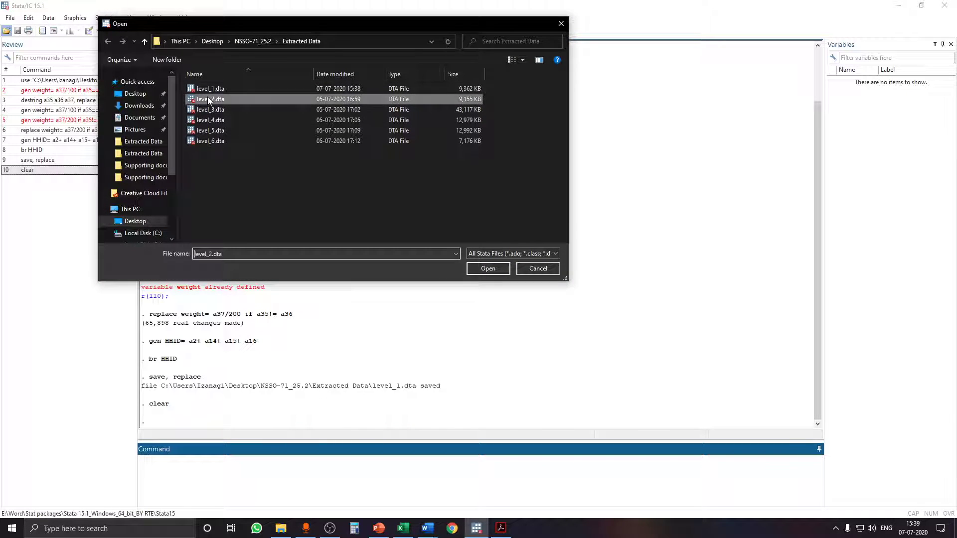
{"action": "left_click", "coordinate": [495, 269]}
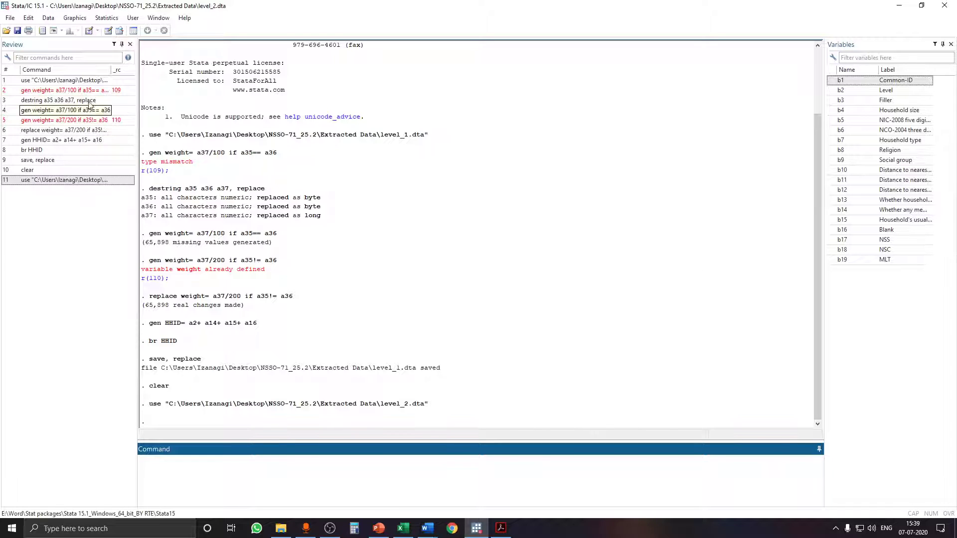
Step: Reuse the earlier destring command with b17 b18 b19 as its variables, keeping the replace option, and run it
{"action": "left_click", "coordinate": [68, 182]}
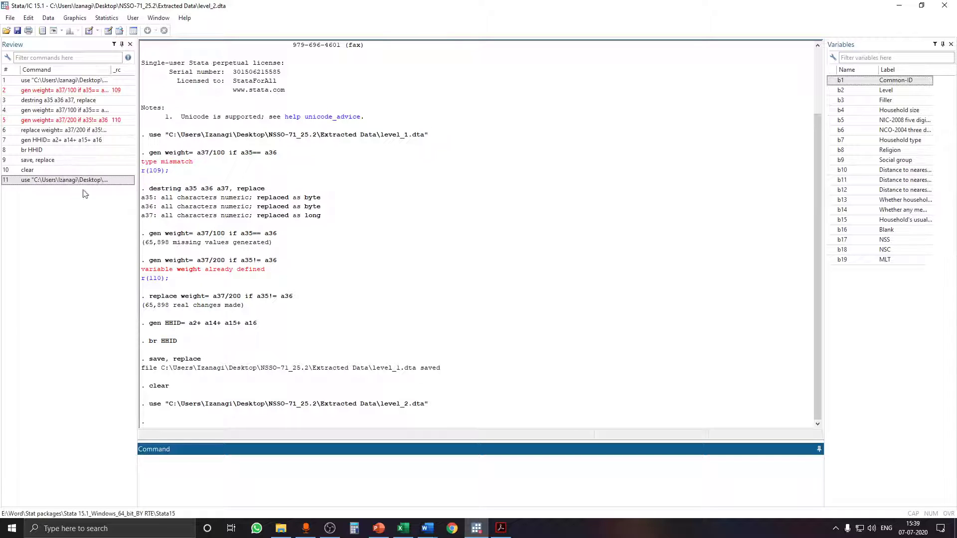
{"action": "left_click", "coordinate": [62, 100]}
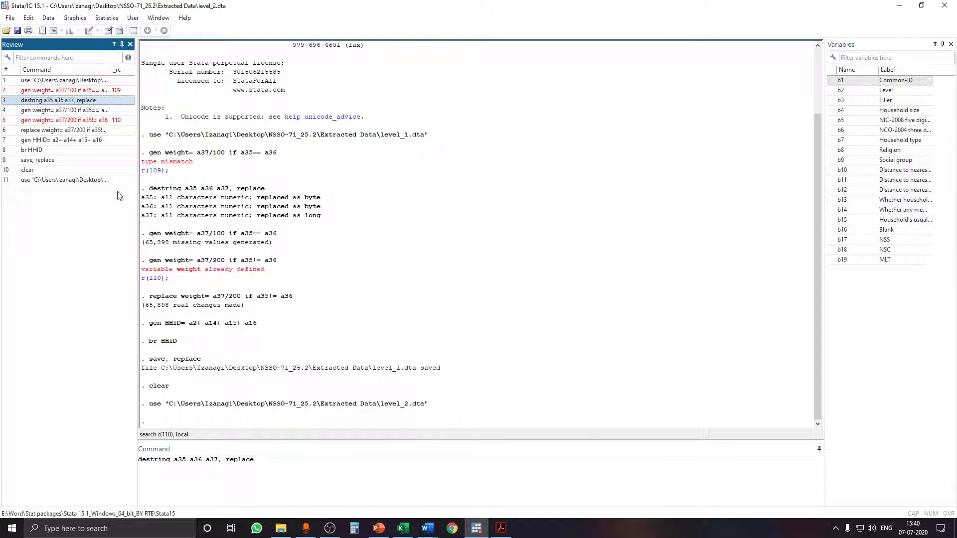
{"action": "left_click", "coordinate": [217, 460]}
{"action": "left_click_drag", "start_coordinate": [217, 459], "coordinate": [174, 459]}
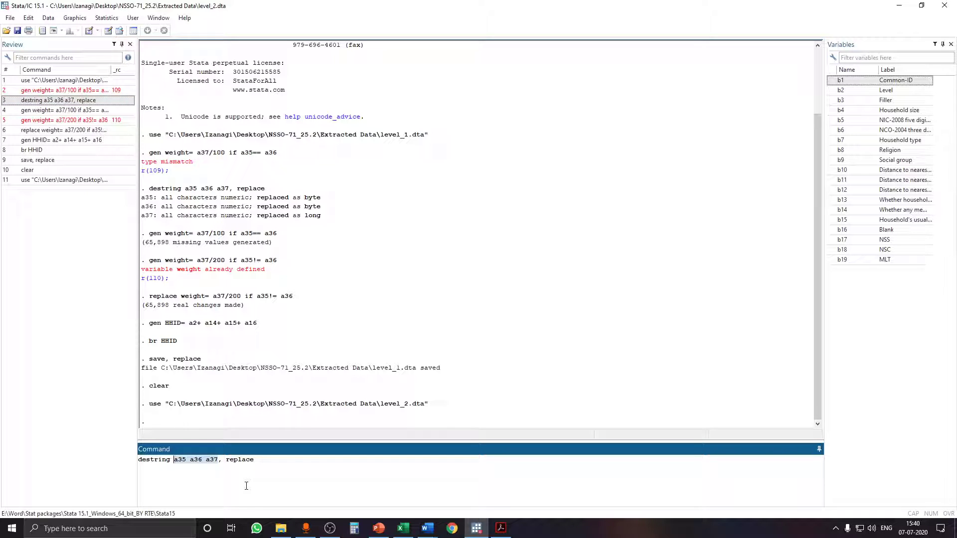
{"action": "key", "text": "BackSpace"}
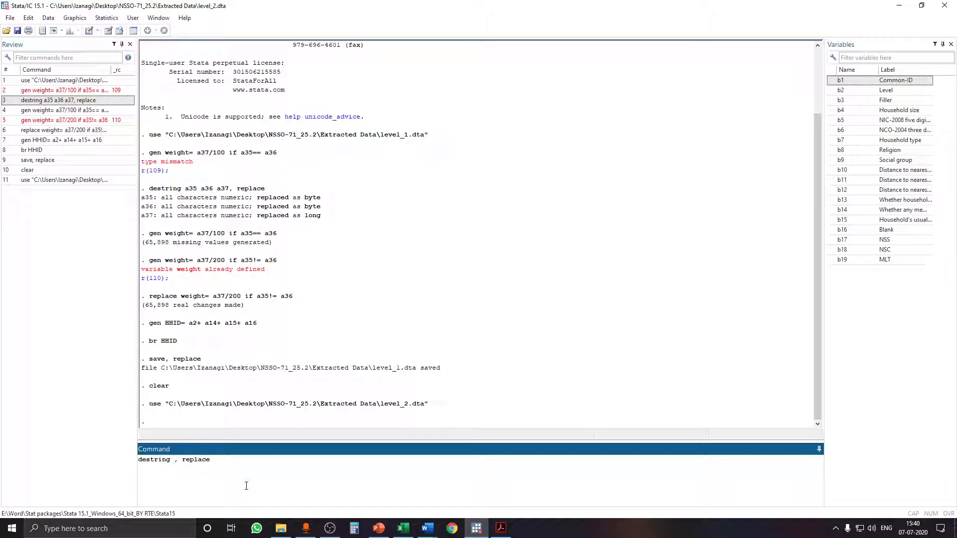
{"action": "left_click", "coordinate": [832, 241]}
{"action": "left_click", "coordinate": [833, 251]}
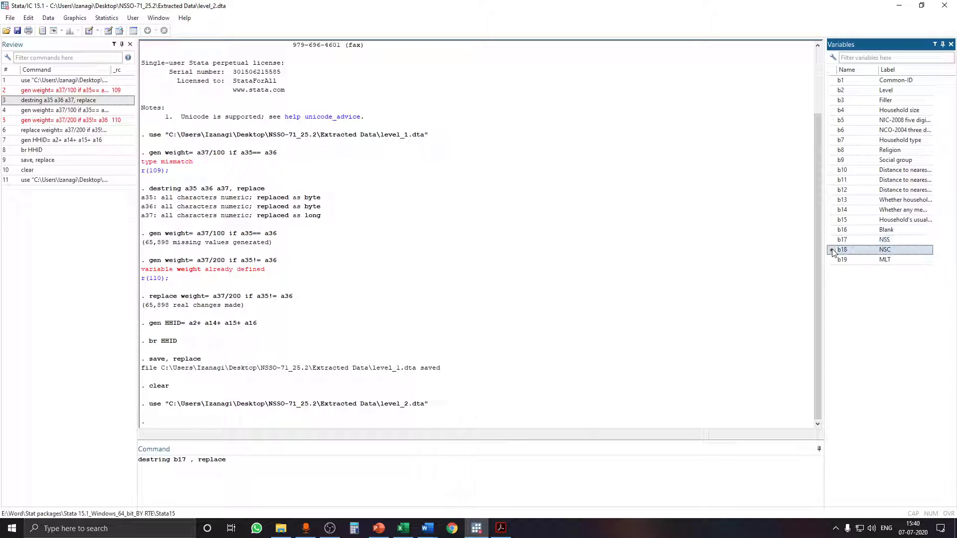
{"action": "left_click", "coordinate": [835, 261]}
{"action": "left_click", "coordinate": [832, 261]}
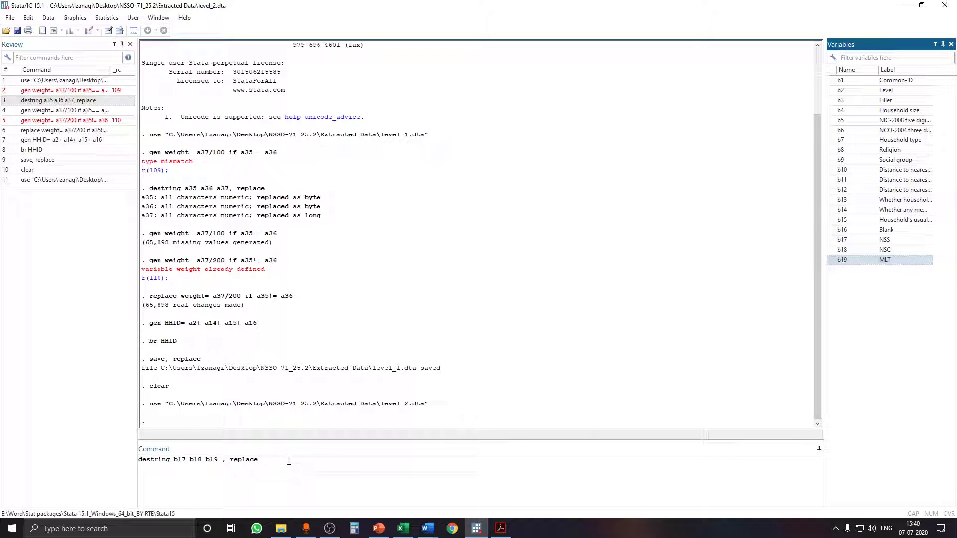
{"action": "left_click", "coordinate": [223, 461]}
{"action": "key", "text": "BackSpace"}
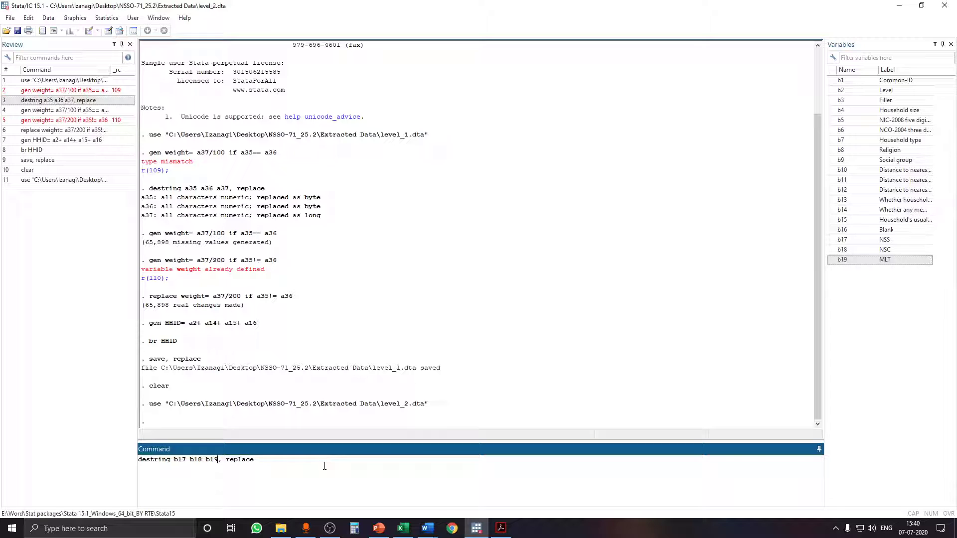
{"action": "key", "text": "Return"}
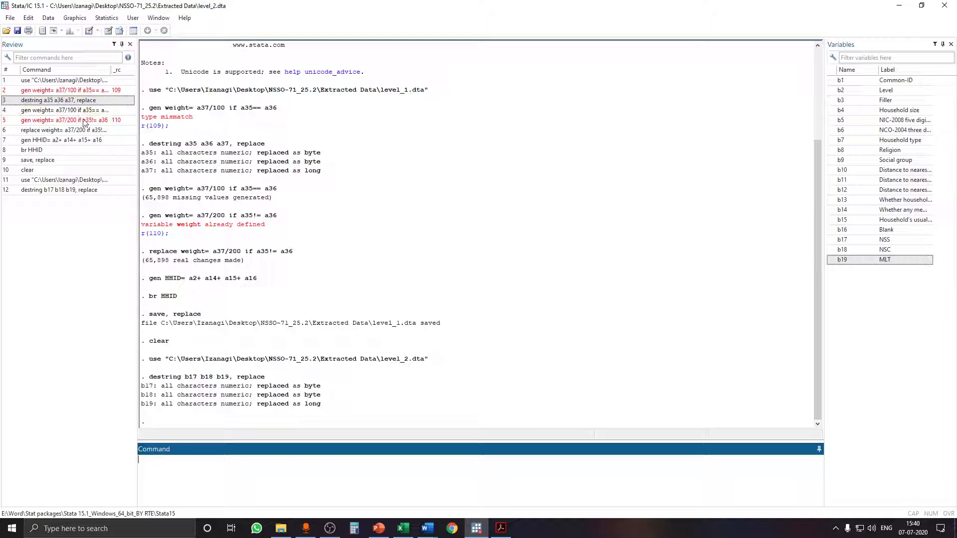
Step: Generate the variable weight as b19/100 if b17== b18
{"action": "type", "text": "gen weigh"}
{"action": "type", "text": "t="}
{"action": "double_click", "coordinate": [841, 259]}
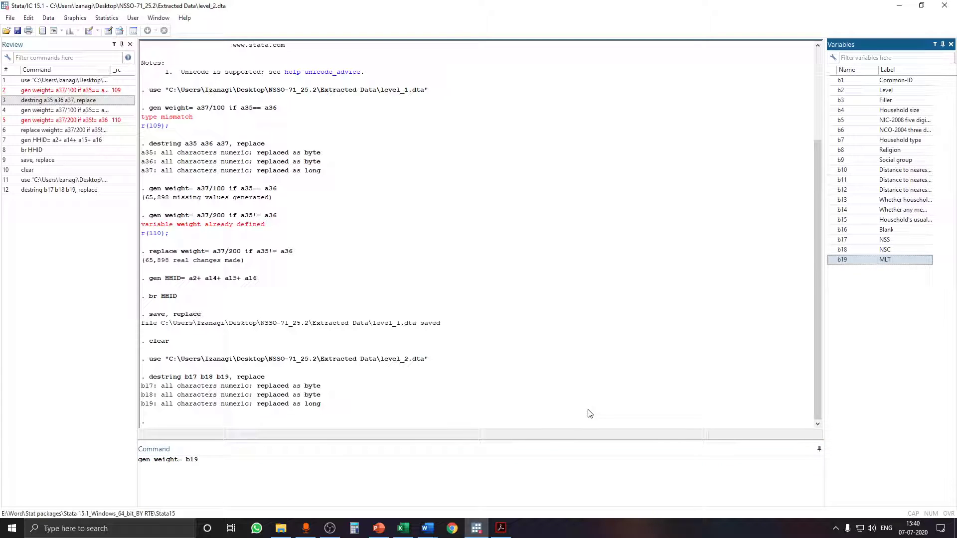
{"action": "left_click", "coordinate": [254, 467]}
{"action": "type", "text": "/10"}
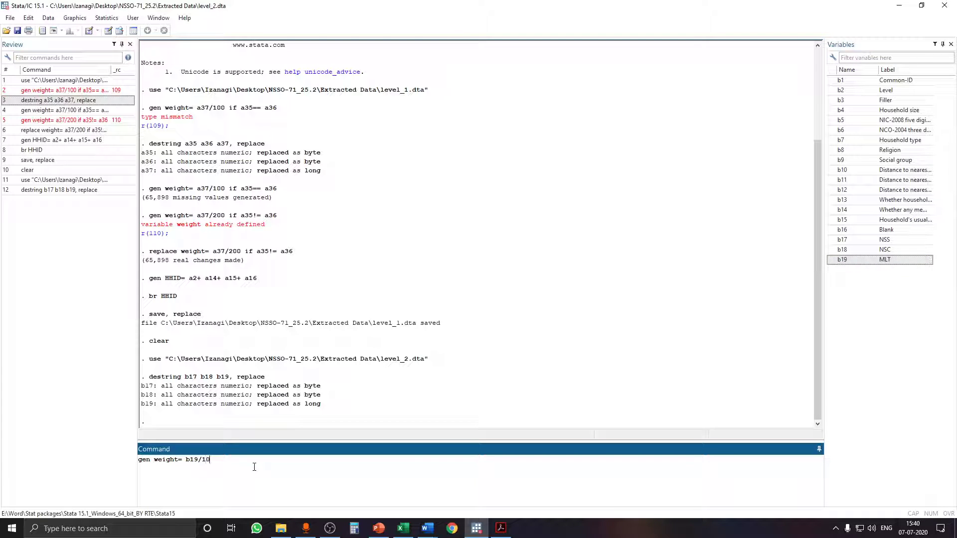
{"action": "type", "text": "0 if"}
{"action": "double_click", "coordinate": [831, 240]}
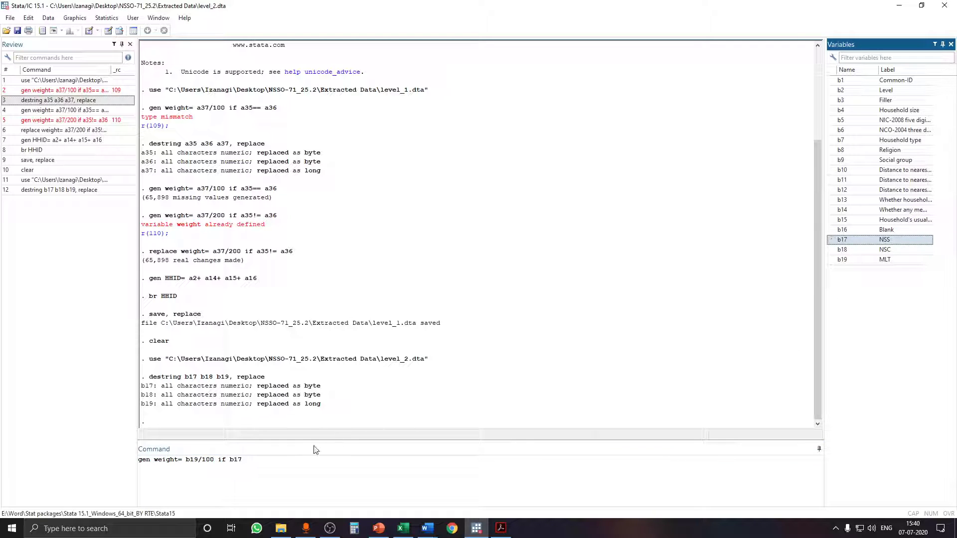
{"action": "left_click", "coordinate": [302, 460]}
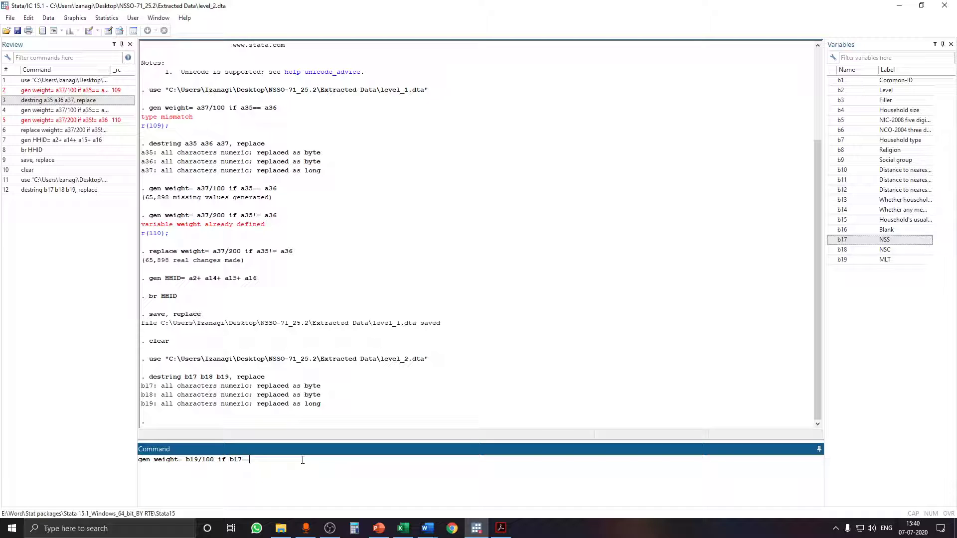
{"action": "double_click", "coordinate": [836, 251]}
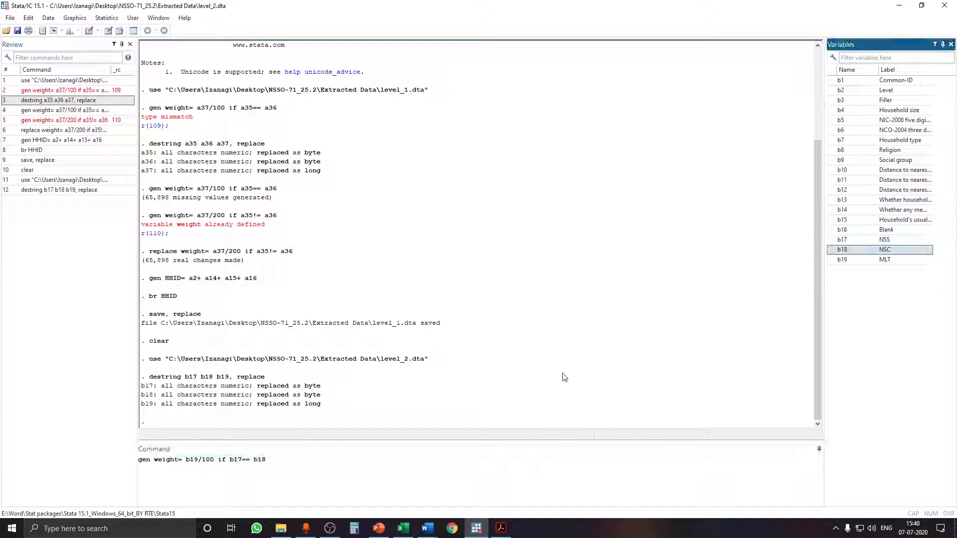
{"action": "left_click", "coordinate": [335, 467]}
{"action": "key", "text": "Return"}
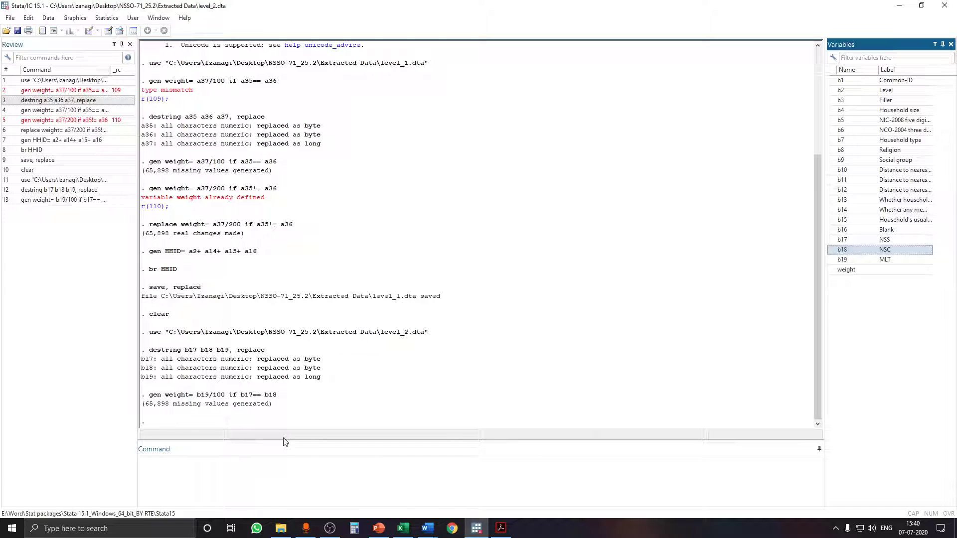
Step: Try to replace weight with b19/200 if b17!= b18
{"action": "left_click", "coordinate": [238, 476]}
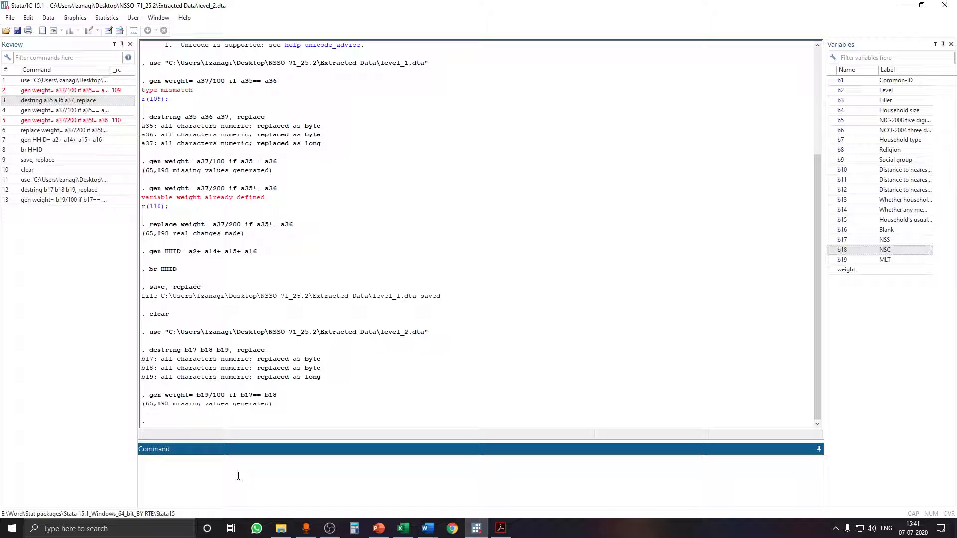
{"action": "type", "text": "repalce weight ="}
{"action": "left_click", "coordinate": [842, 259]}
{"action": "left_click", "coordinate": [295, 466]}
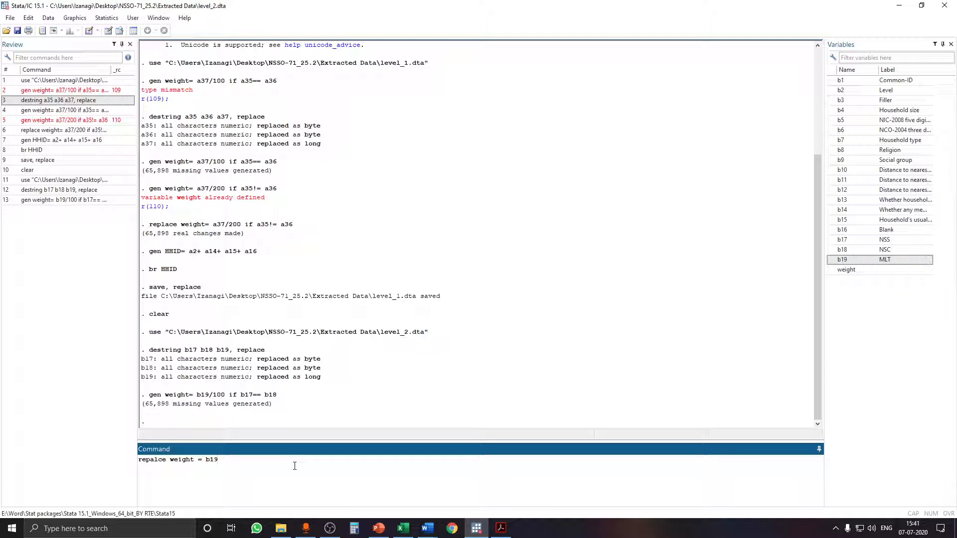
{"action": "type", "text": "/200 if"}
{"action": "left_click", "coordinate": [833, 240]}
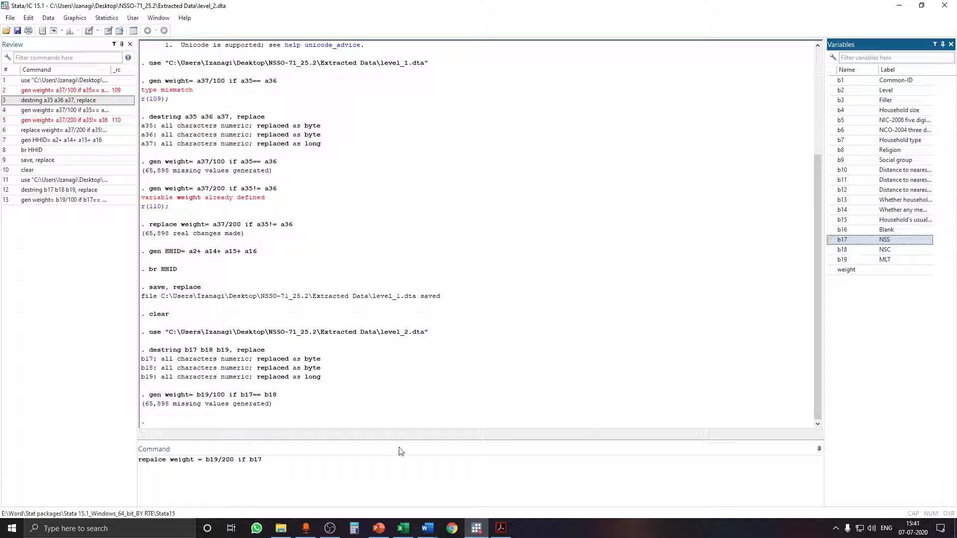
{"action": "left_click", "coordinate": [326, 459]}
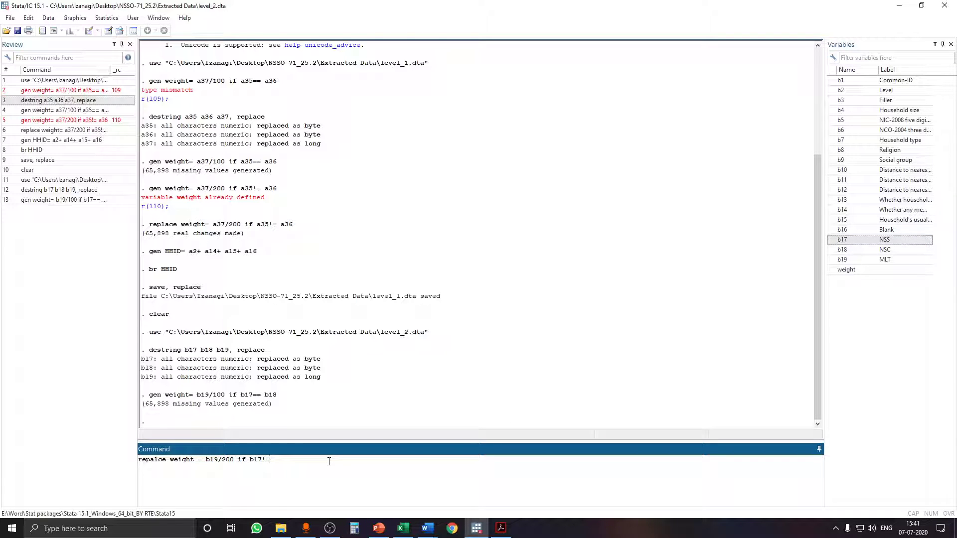
{"action": "type", "text": "!="}
{"action": "left_click", "coordinate": [833, 250]}
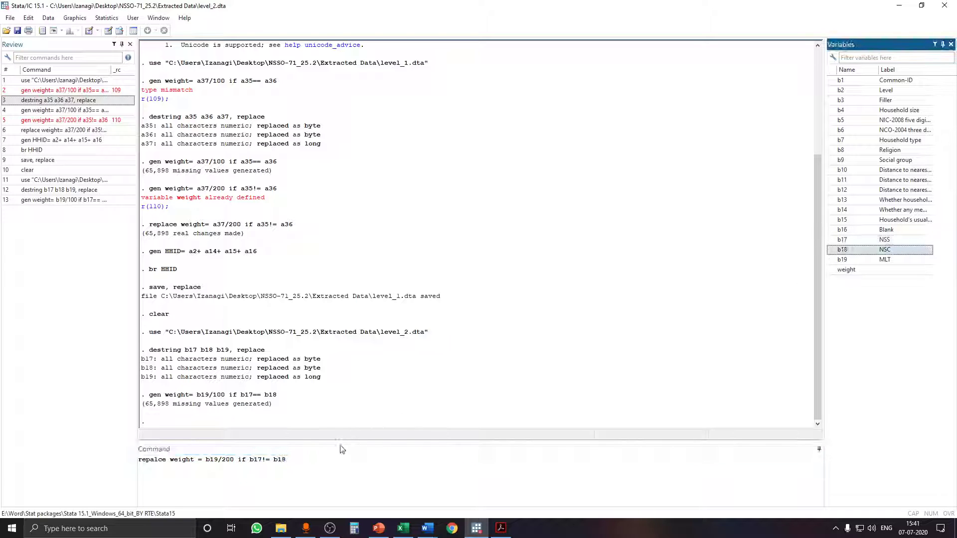
{"action": "left_click", "coordinate": [327, 471]}
{"action": "key", "text": "Return"}
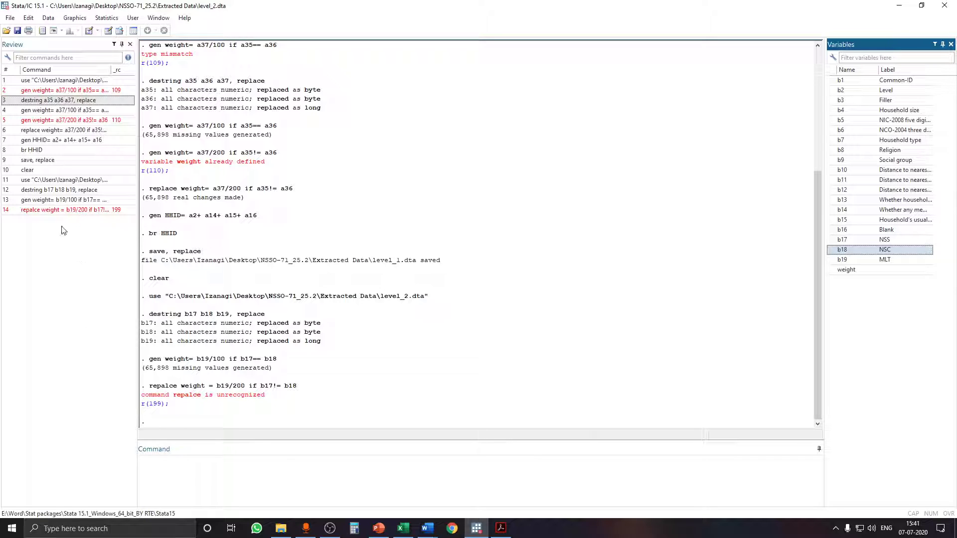
Step: Recall the failed weight command, correct the spelling of replace and rerun it with b19/200 if b17!= b18
{"action": "left_click", "coordinate": [65, 210]}
{"action": "left_click", "coordinate": [154, 459]}
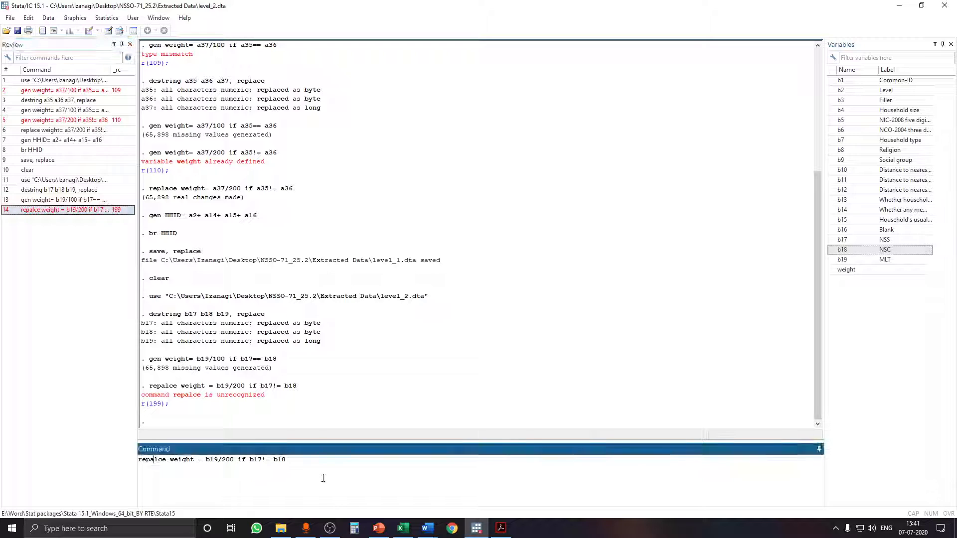
{"action": "key", "text": "BackSpace"}
{"action": "type", "text": "a"}
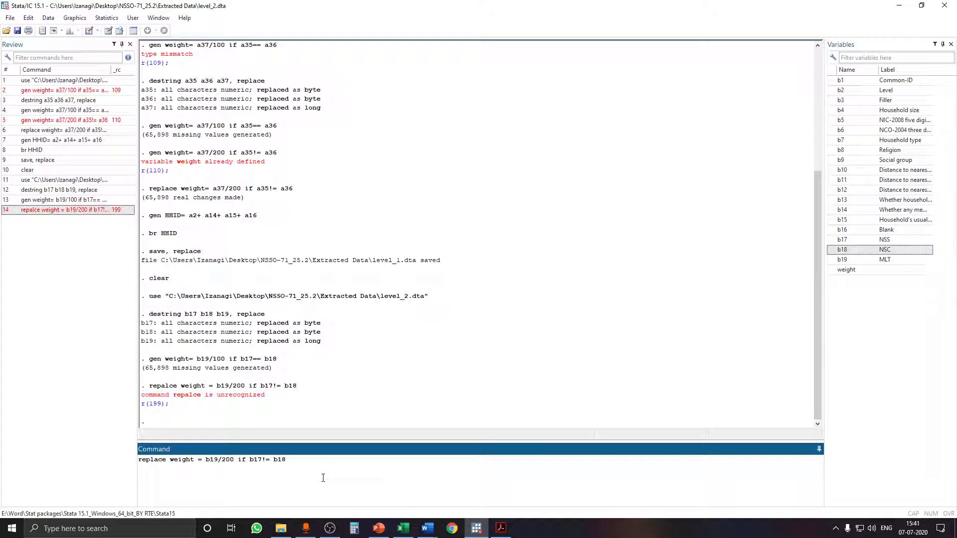
{"action": "key", "text": "Return"}
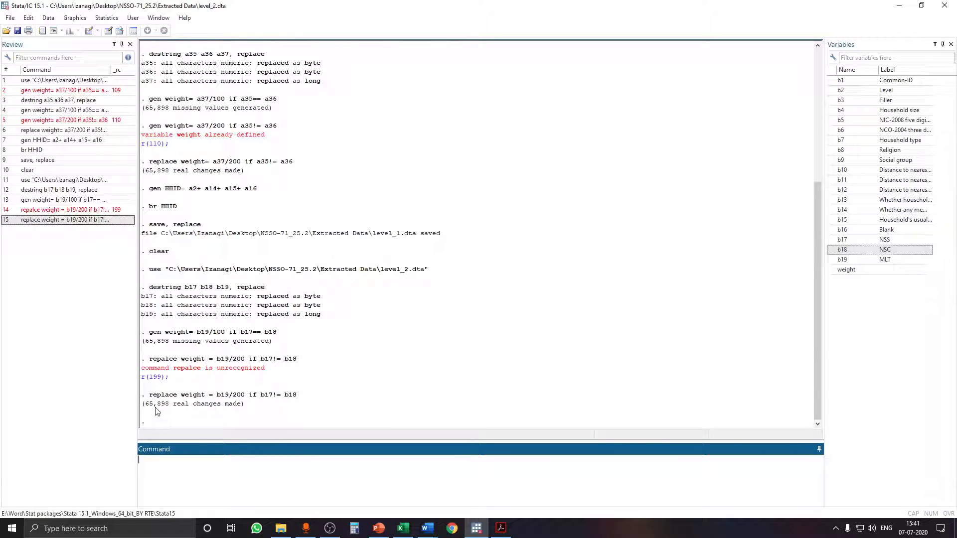
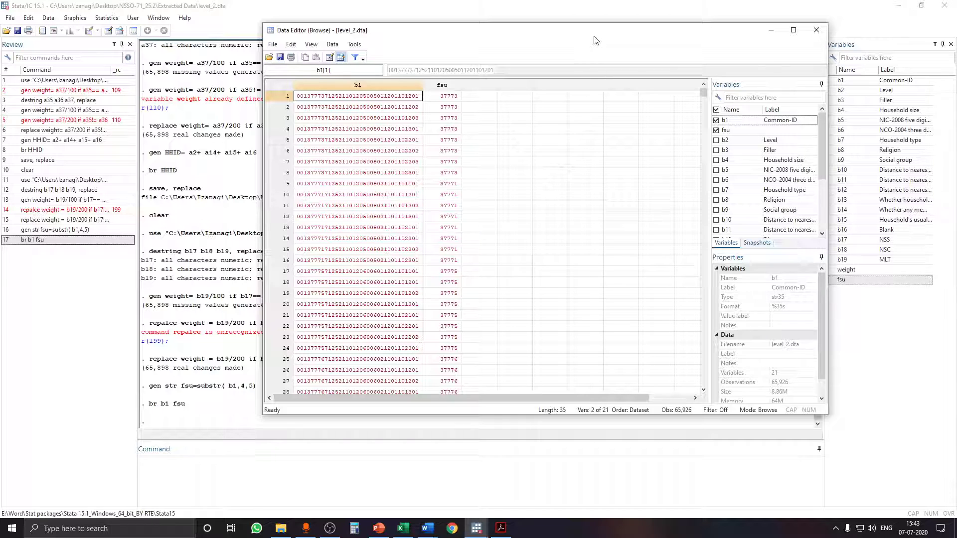
Step: Compare the fsu values with the Common-ID b1 in the data browser and close it
{"action": "left_click_drag", "start_coordinate": [597, 39], "coordinate": [617, 53]}
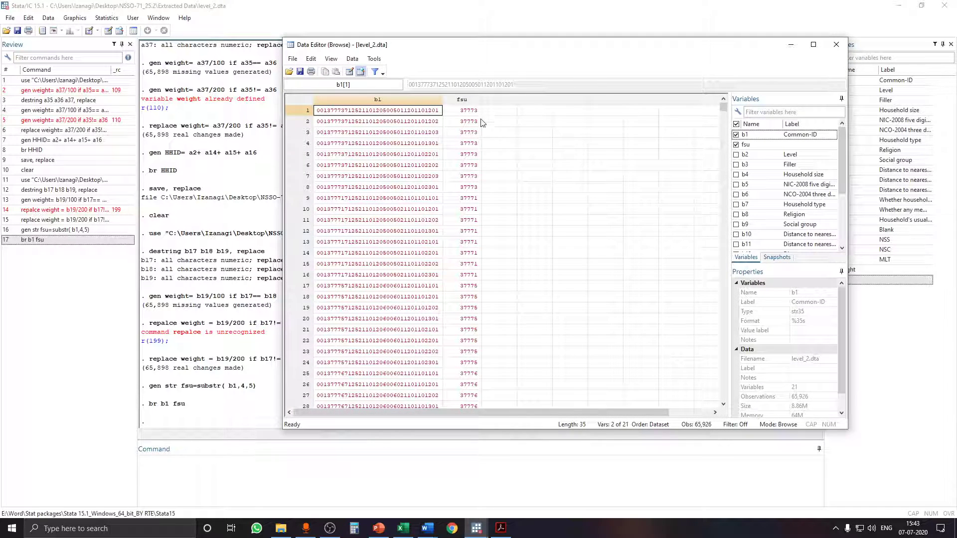
{"action": "left_click_drag", "start_coordinate": [505, 46], "coordinate": [510, 79]}
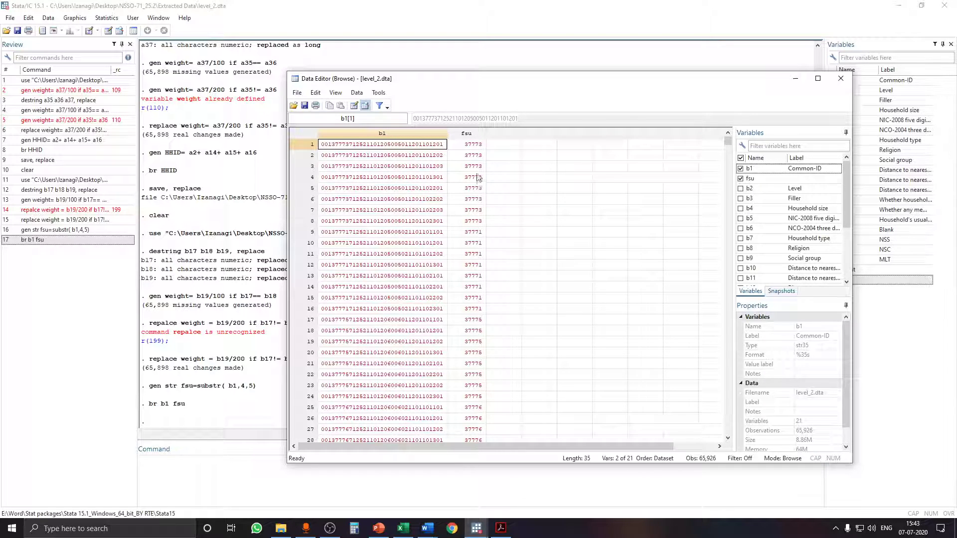
{"action": "left_click_drag", "start_coordinate": [506, 83], "coordinate": [554, 60]}
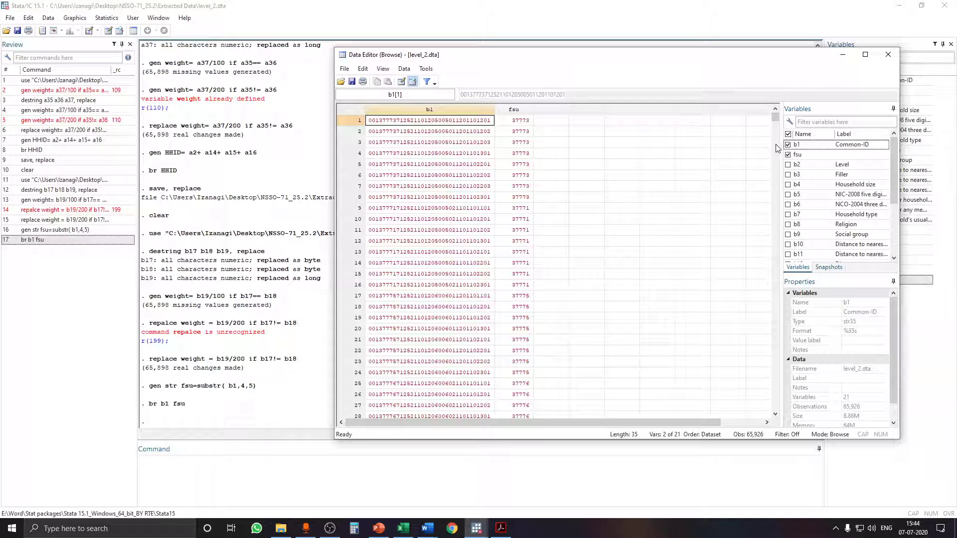
{"action": "left_click", "coordinate": [888, 55]}
Step: Generate the string variable ham as substr( b1,32,1), following the Generate HHID slide
{"action": "left_click", "coordinate": [921, 6]}
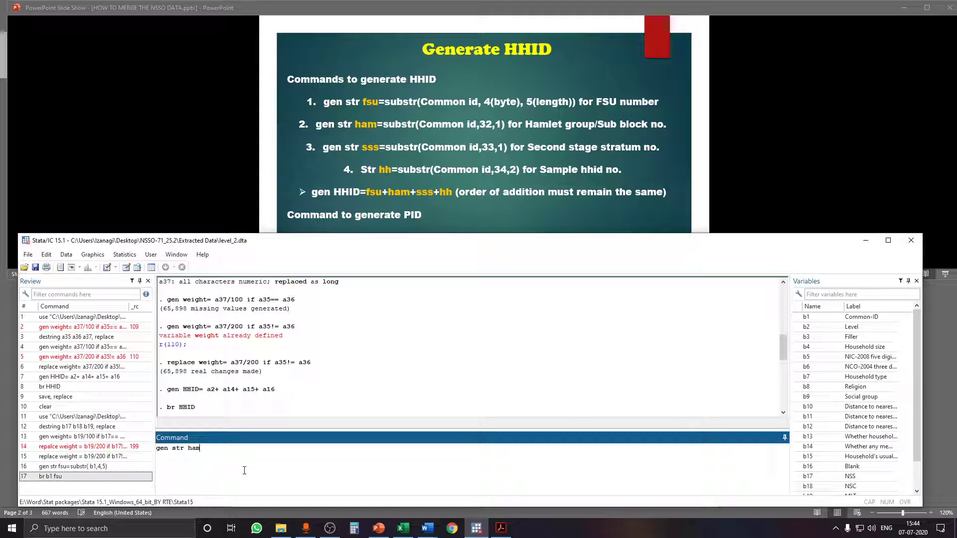
{"action": "type", "text": "str("}
{"action": "double_click", "coordinate": [798, 318]}
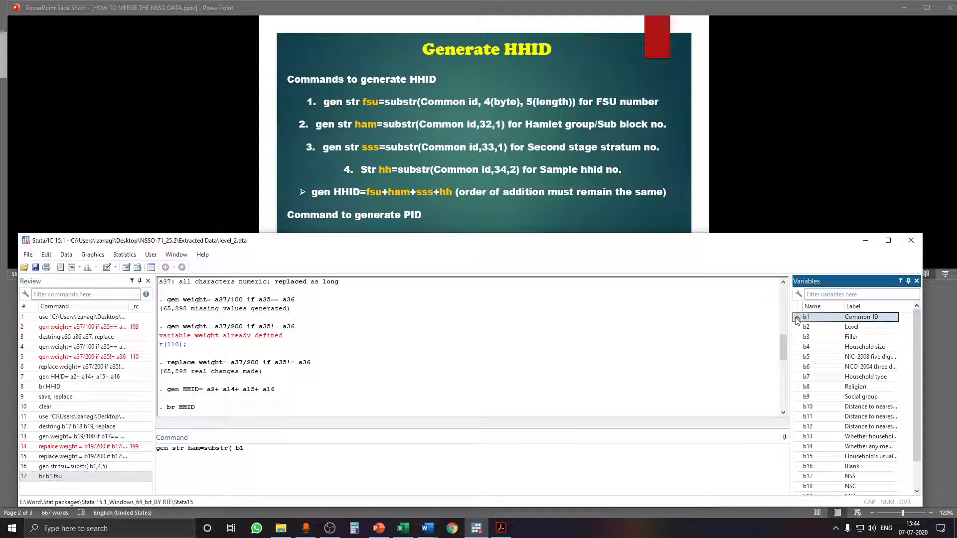
{"action": "left_click", "coordinate": [267, 453]}
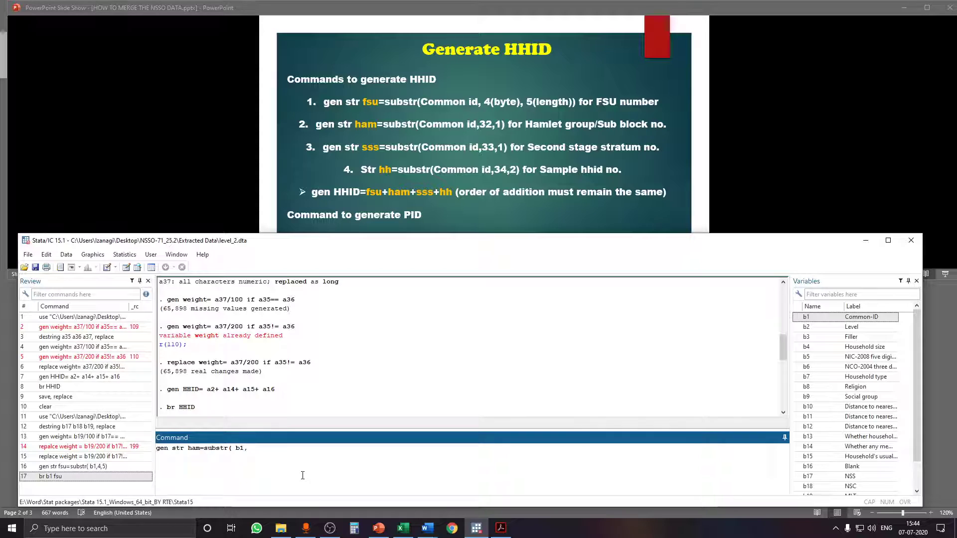
{"action": "type", "text": "32,1"}
{"action": "key", "text": "Return"}
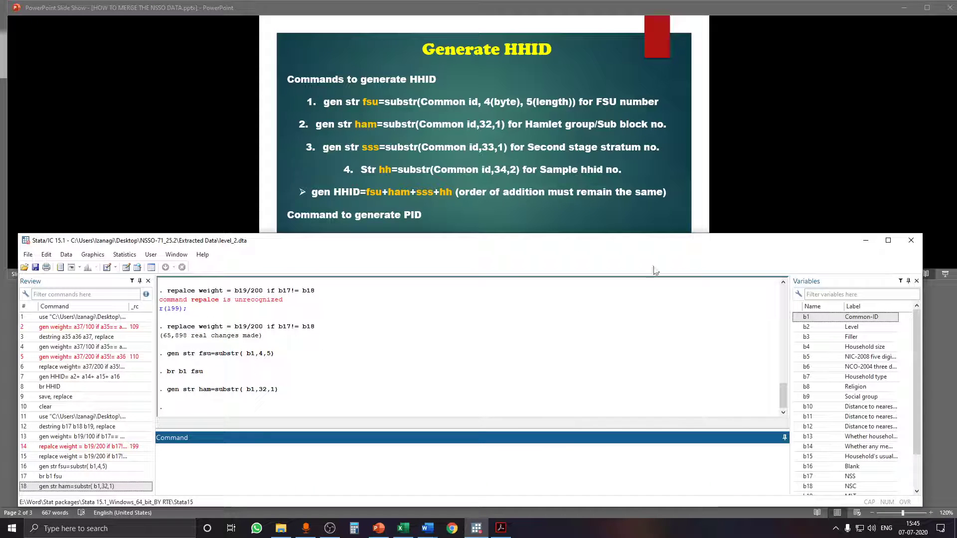
Step: Browse b1 together with ham in a maximized data browser
{"action": "left_click", "coordinate": [888, 241]}
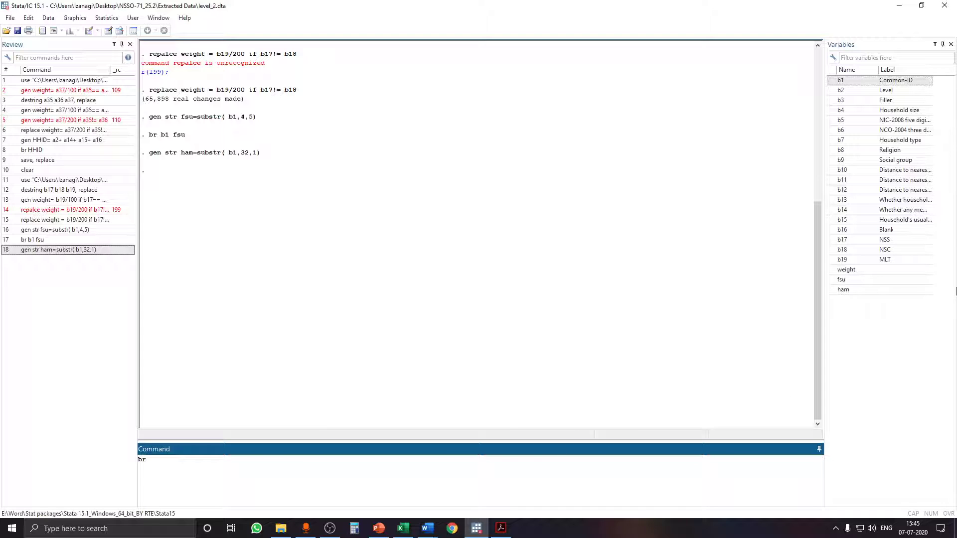
{"action": "double_click", "coordinate": [840, 81]}
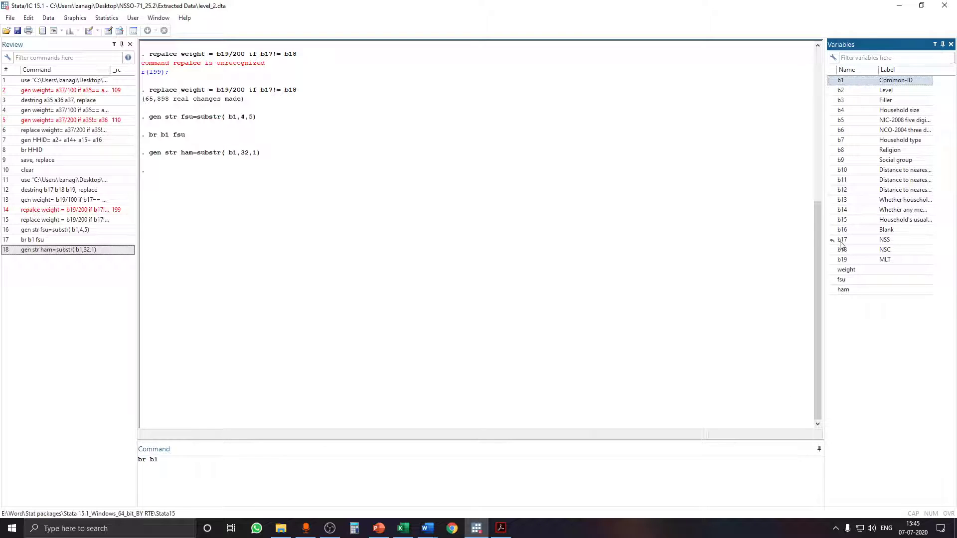
{"action": "double_click", "coordinate": [842, 290]}
{"action": "key", "text": "Return"}
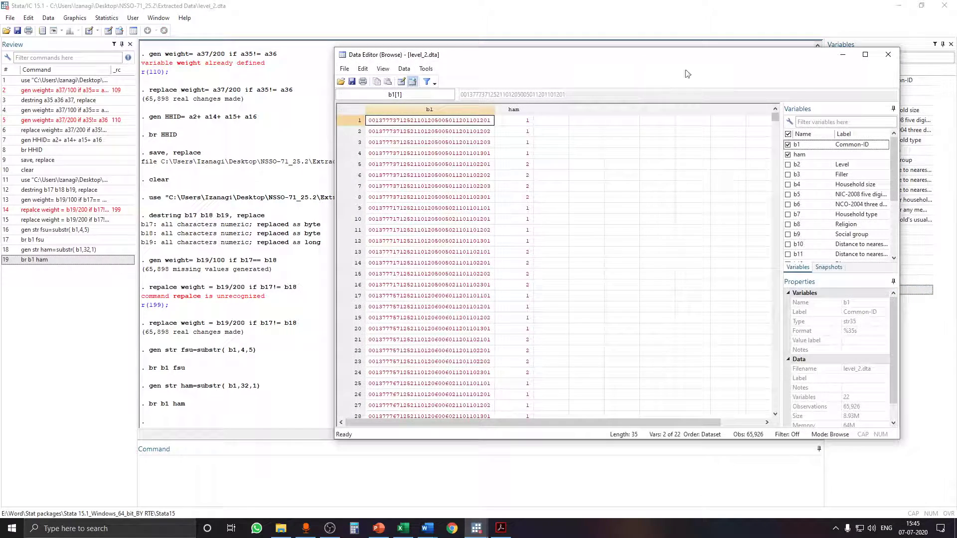
{"action": "left_click", "coordinate": [865, 54]}
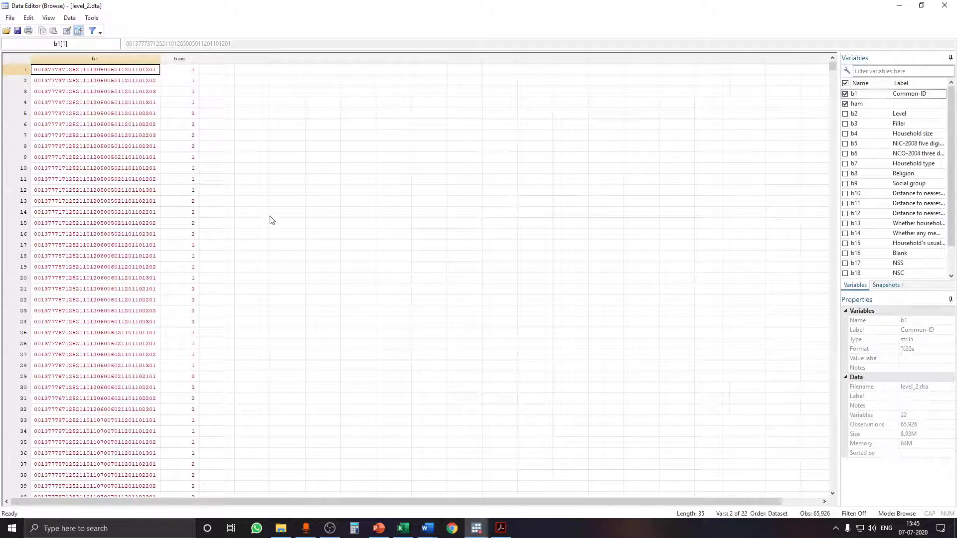
Step: Switch to the datalay71252.XLS layout in Excel, examine the Common-ID entry of the LEVEL - 02 block, and return to the data browser
{"action": "left_click", "coordinate": [403, 529]}
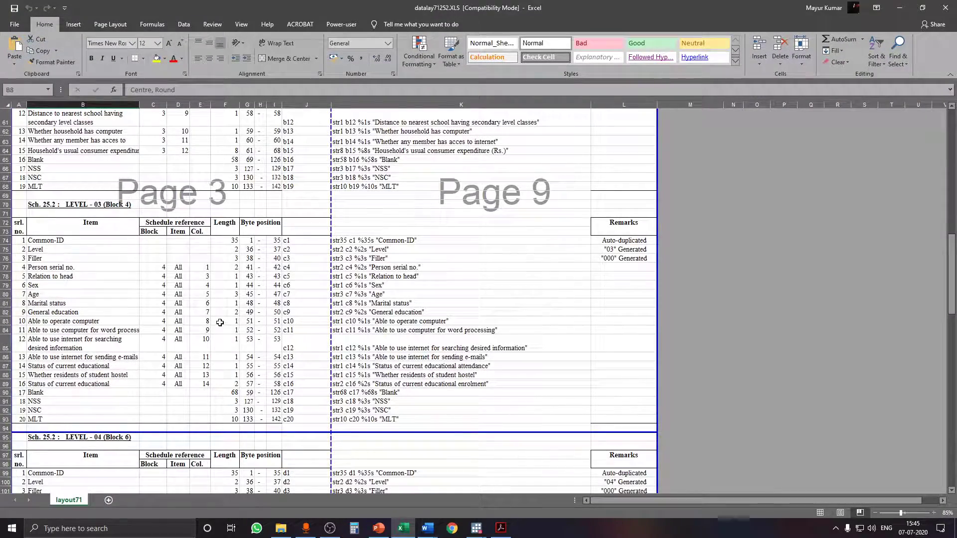
{"action": "scroll", "coordinate": [219, 304], "scroll_direction": "up", "scroll_amount": 14}
{"action": "scroll", "coordinate": [219, 296], "scroll_direction": "down", "scroll_amount": 2}
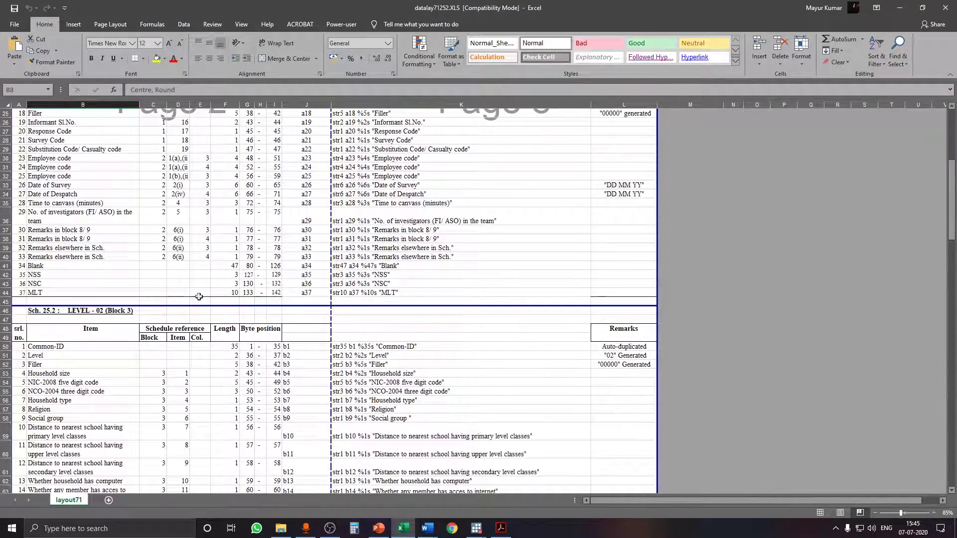
{"action": "scroll", "coordinate": [125, 314], "scroll_direction": "down", "scroll_amount": 2}
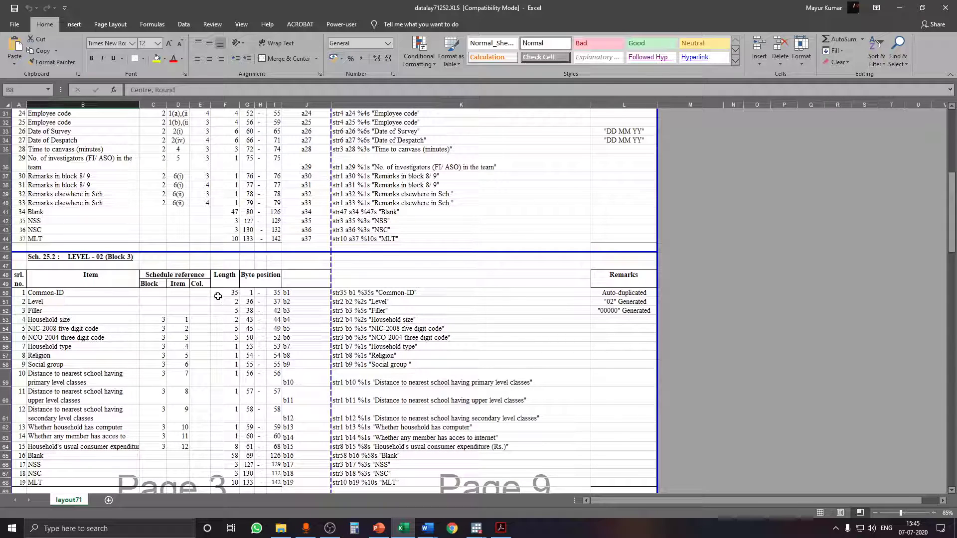
{"action": "left_click", "coordinate": [900, 8]}
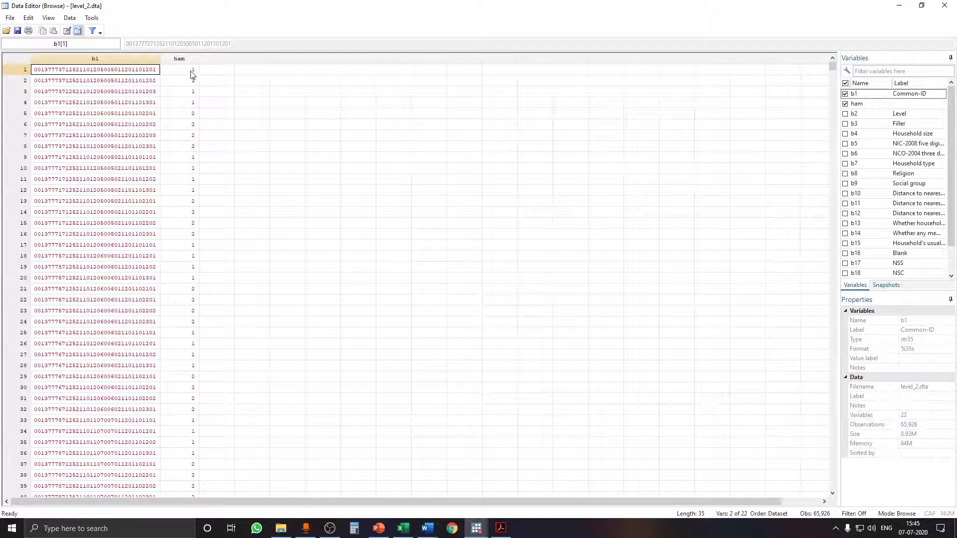
Step: Bring the minimized data browser back, re-examine ham against the Common-ID b1, and close it
{"action": "left_click", "coordinate": [899, 6]}
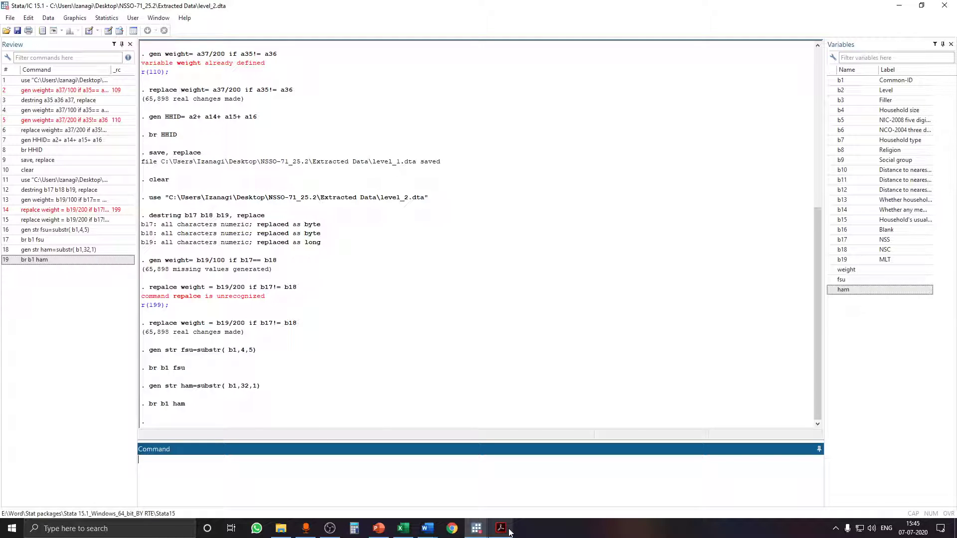
{"action": "mouse_move", "coordinate": [510, 533]}
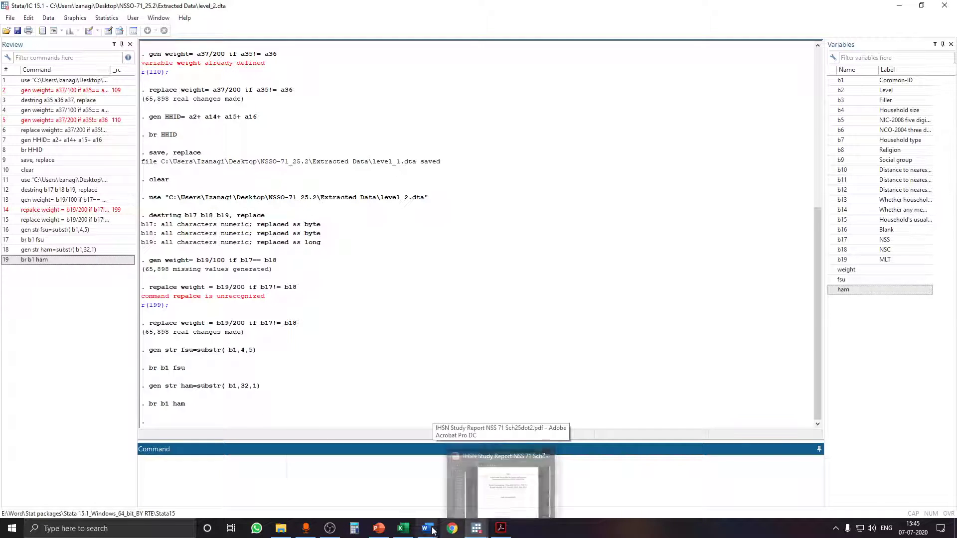
{"action": "mouse_move", "coordinate": [420, 533]}
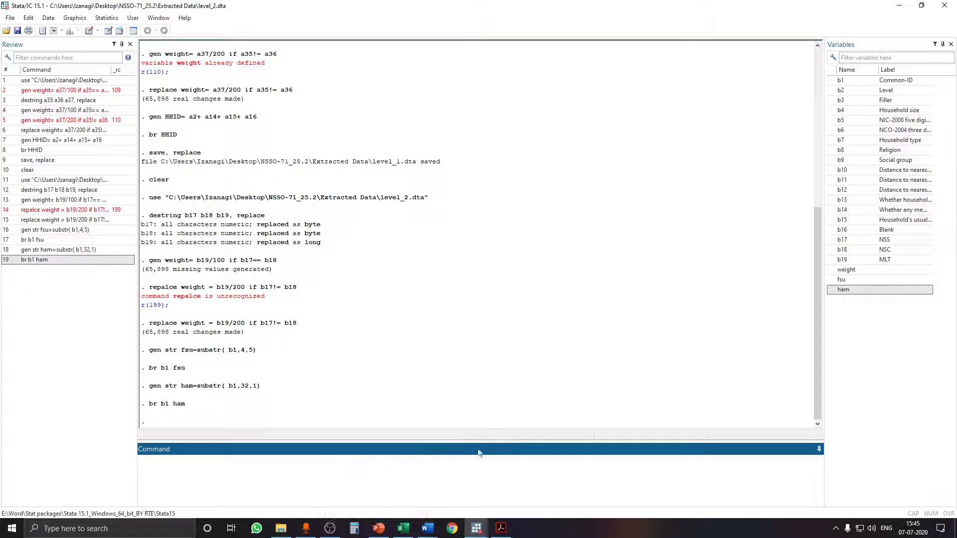
{"action": "mouse_move", "coordinate": [477, 532]}
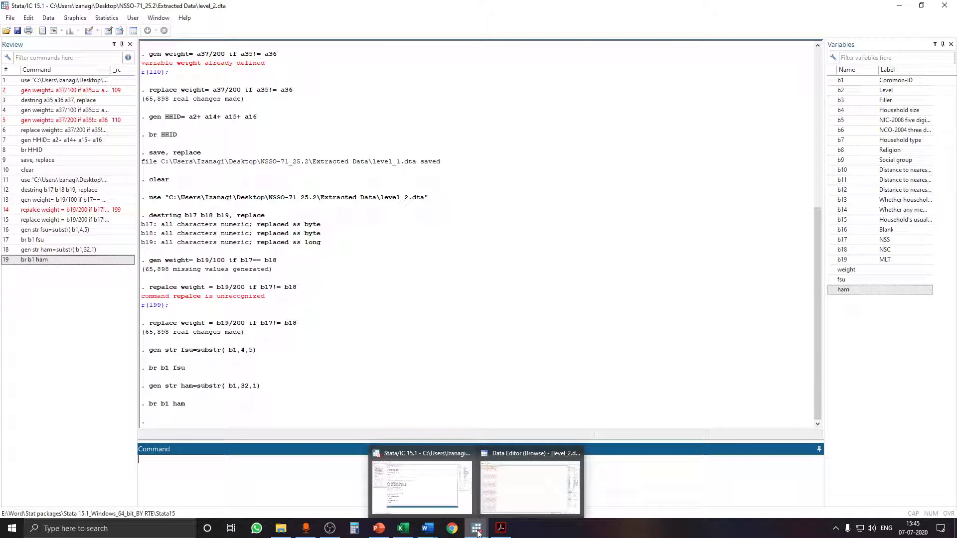
{"action": "left_click", "coordinate": [530, 486]}
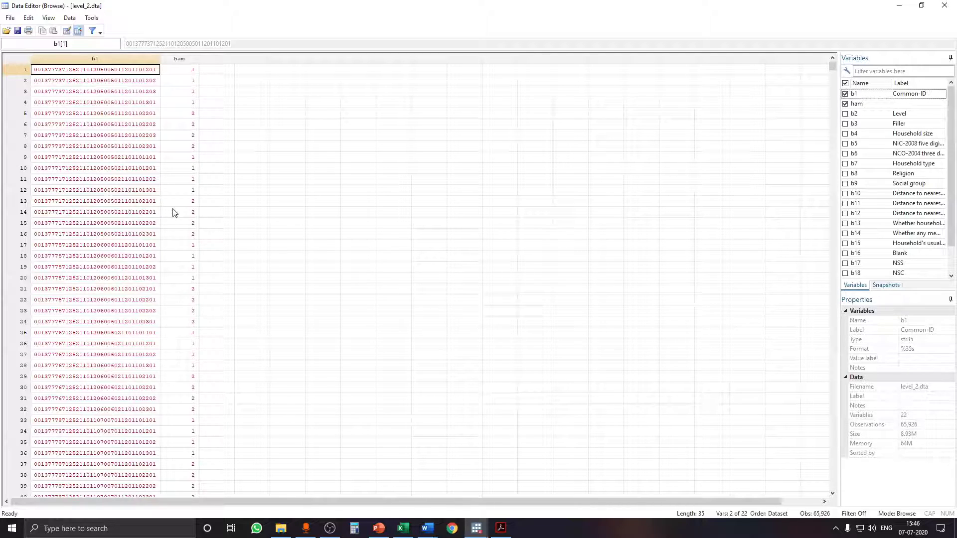
{"action": "left_click", "coordinate": [942, 5]}
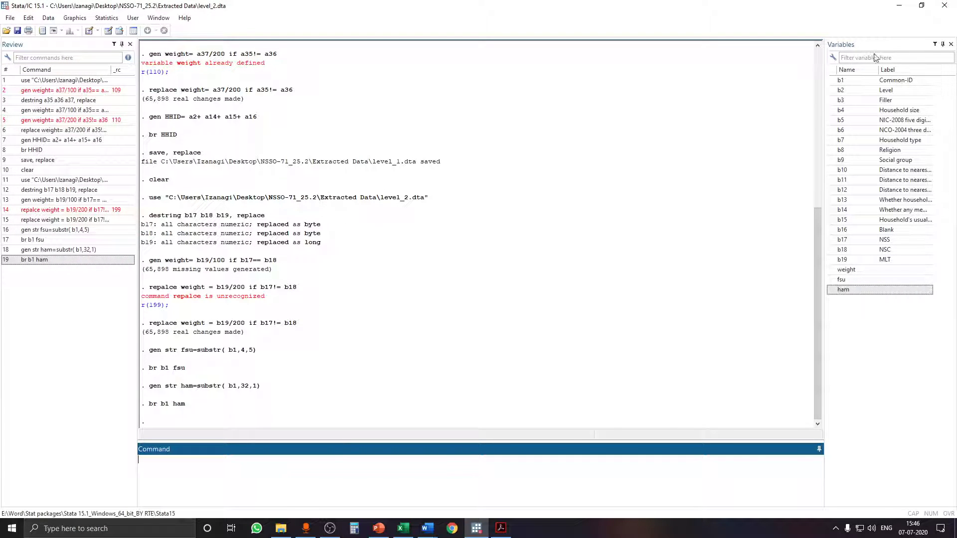
Step: Restore the Stata window to its smaller size below the Generate HHID slide and widen it
{"action": "left_click", "coordinate": [921, 5]}
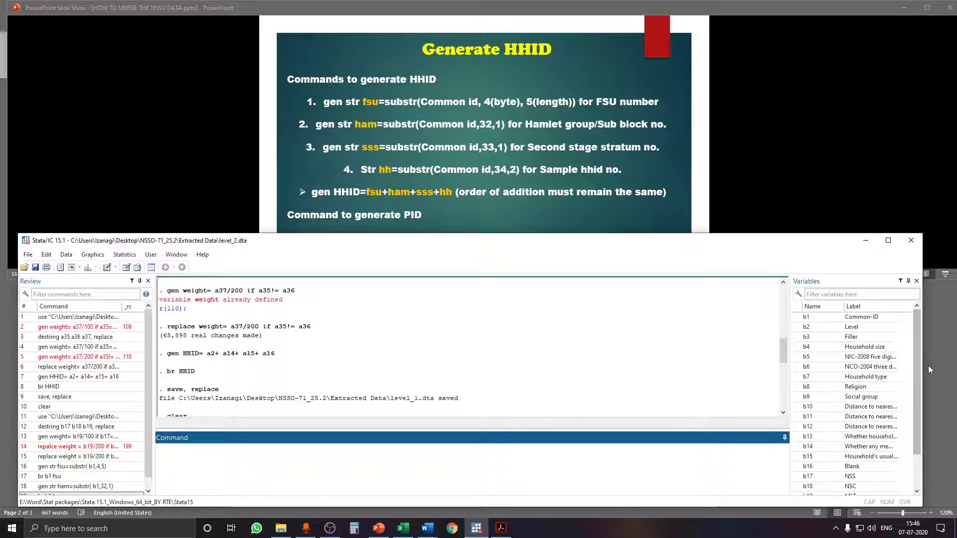
{"action": "left_click_drag", "start_coordinate": [926, 354], "coordinate": [953, 355]}
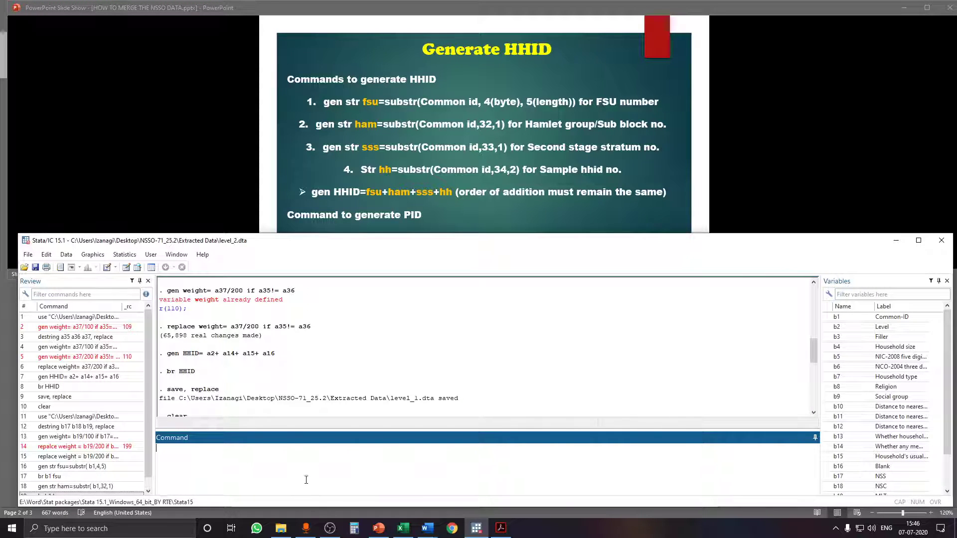
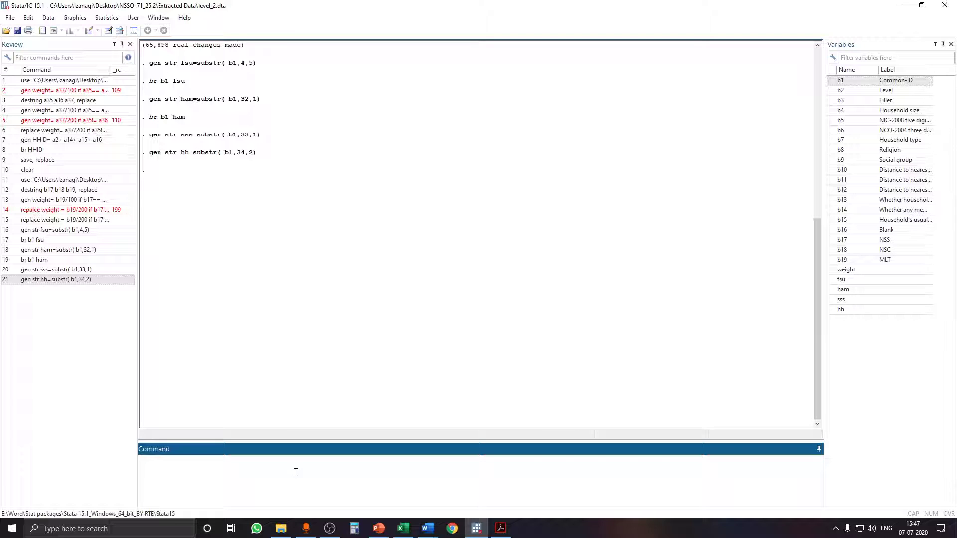
Step: Browse b1 together with hh, compare the hh values with the Common-ID, and close the data browser
{"action": "double_click", "coordinate": [832, 81]}
{"action": "double_click", "coordinate": [832, 310]}
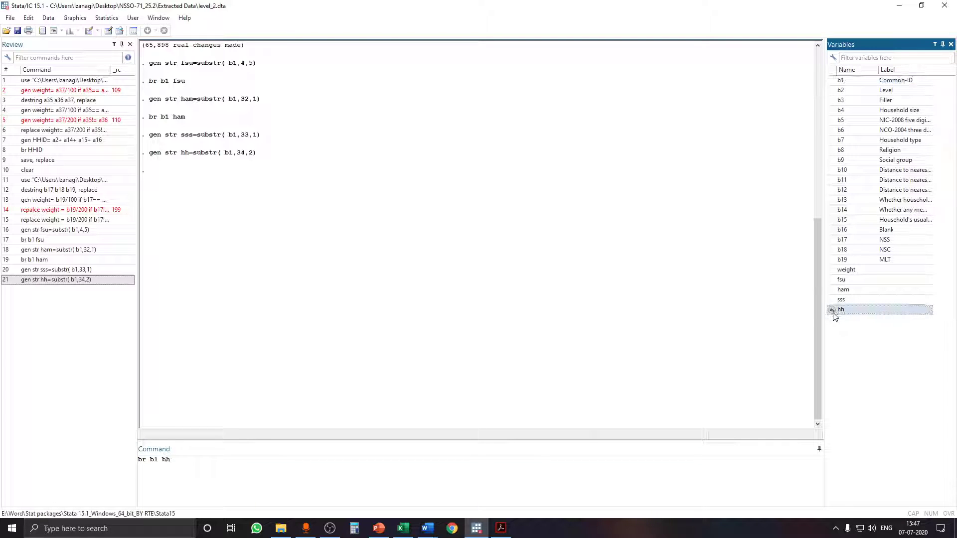
{"action": "key", "text": "Return"}
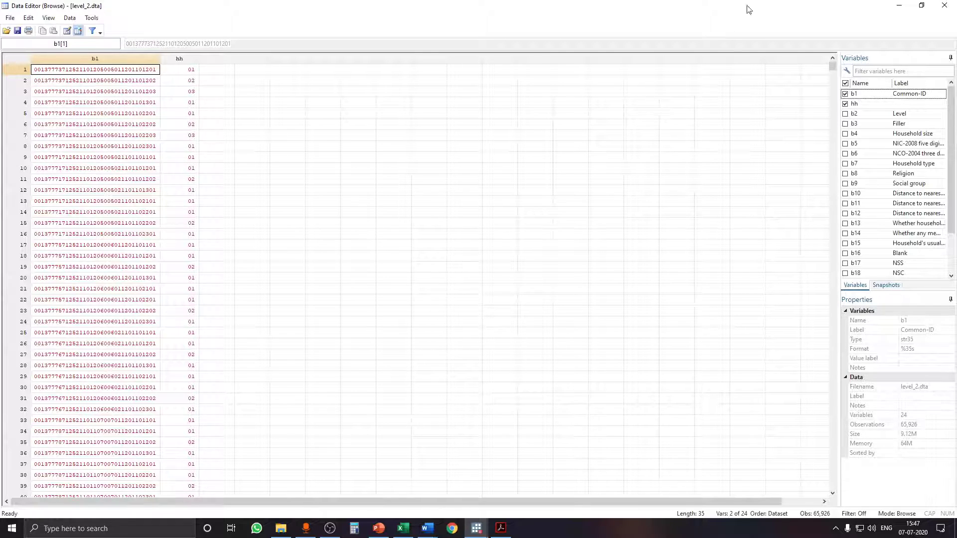
{"action": "left_click", "coordinate": [897, 5]}
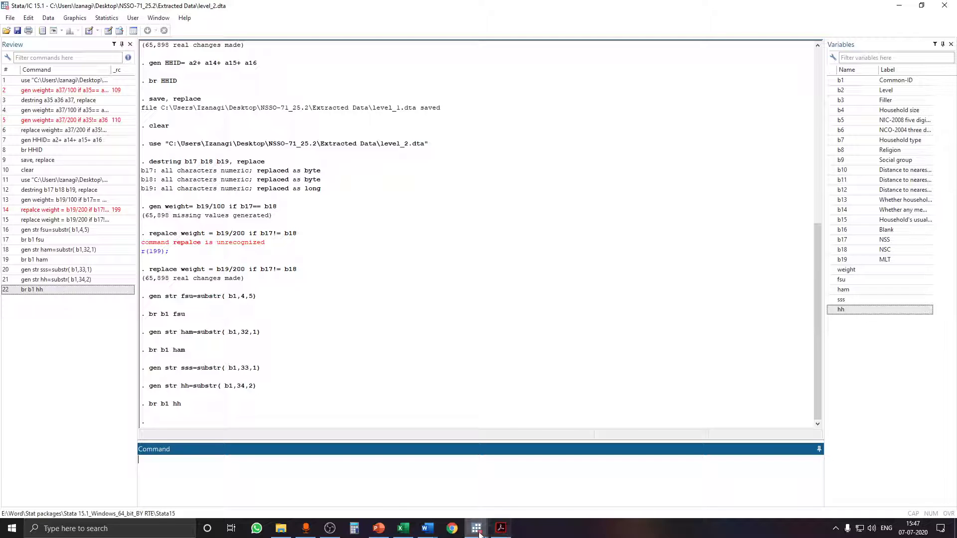
{"action": "mouse_move", "coordinate": [476, 529]}
{"action": "left_click", "coordinate": [514, 475]}
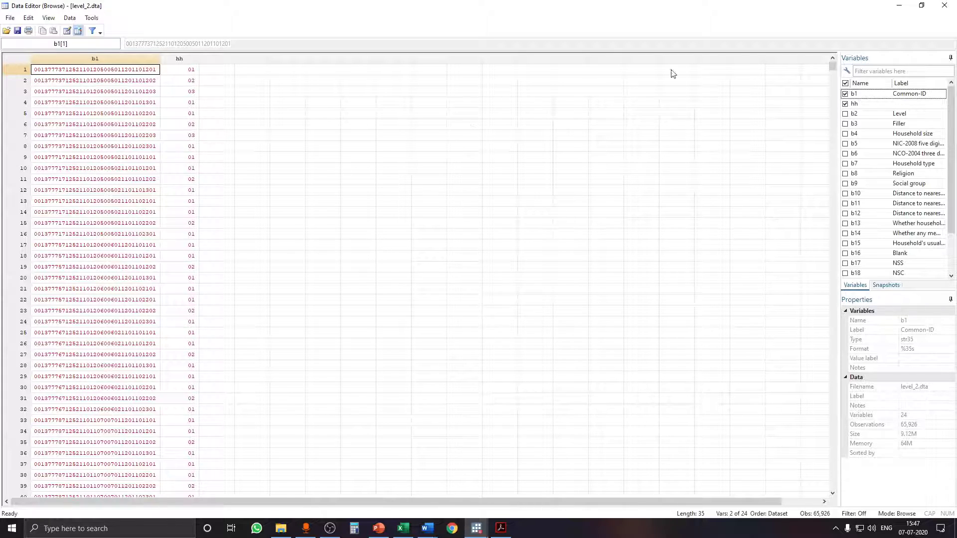
{"action": "left_click", "coordinate": [944, 6]}
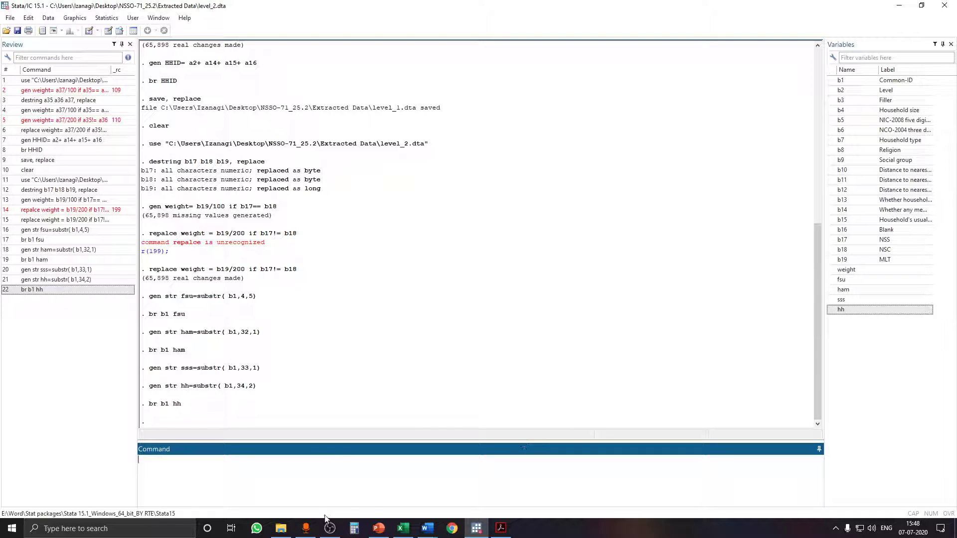
Step: Generate HHID in level_2.dta by concatenating fsu, ham, sss and hh in that order, following the Generate HHID slide
{"action": "left_click", "coordinate": [921, 6]}
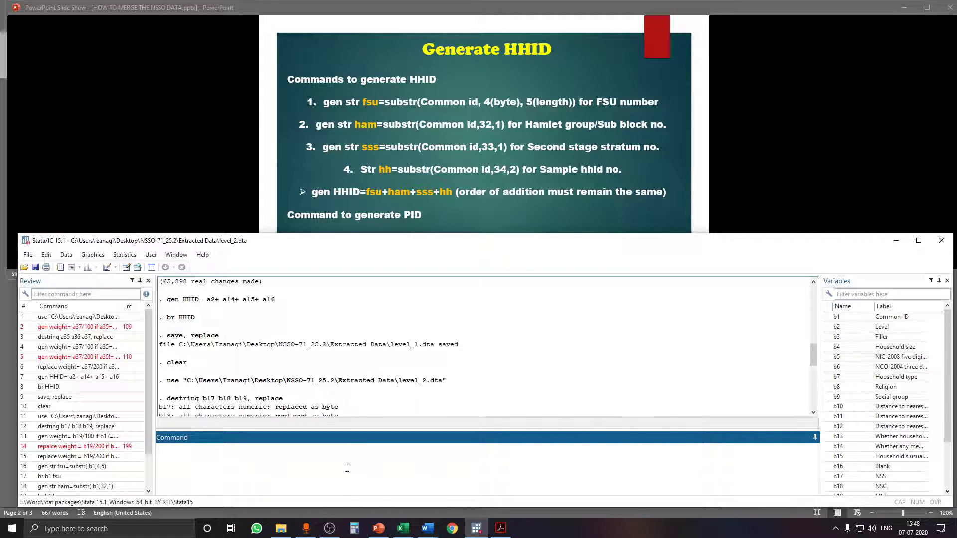
{"action": "type", "text": "hen"}
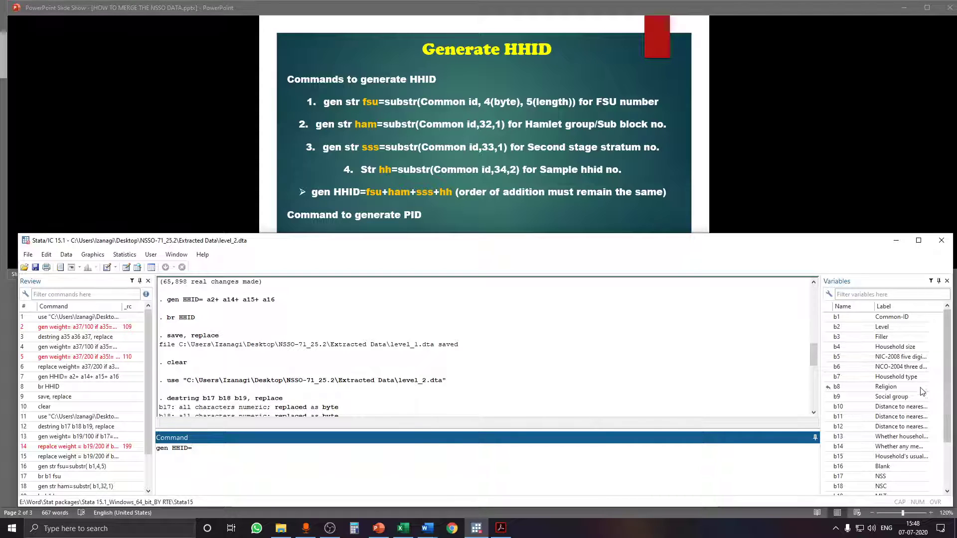
{"action": "scroll", "coordinate": [922, 393], "scroll_direction": "down", "scroll_amount": 3}
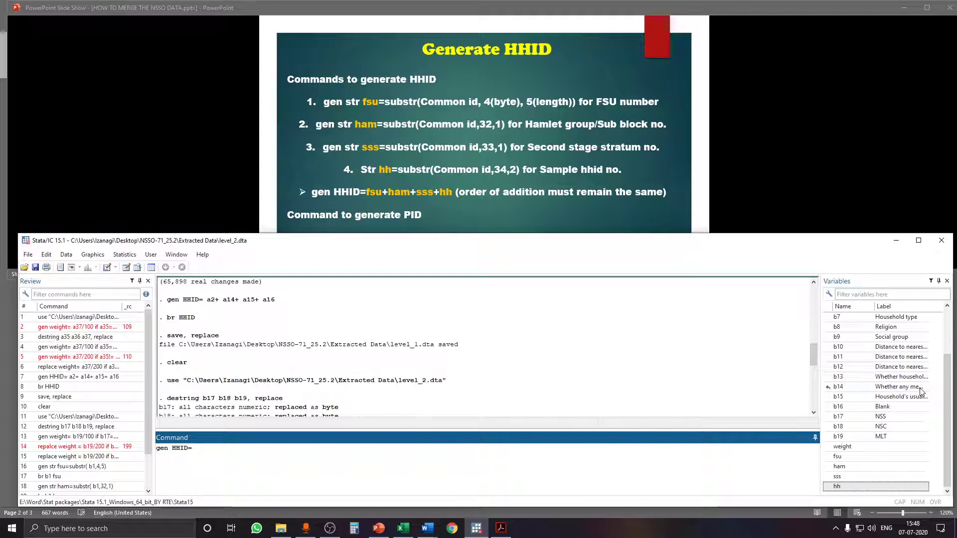
{"action": "double_click", "coordinate": [829, 458]}
{"action": "left_click", "coordinate": [586, 480]}
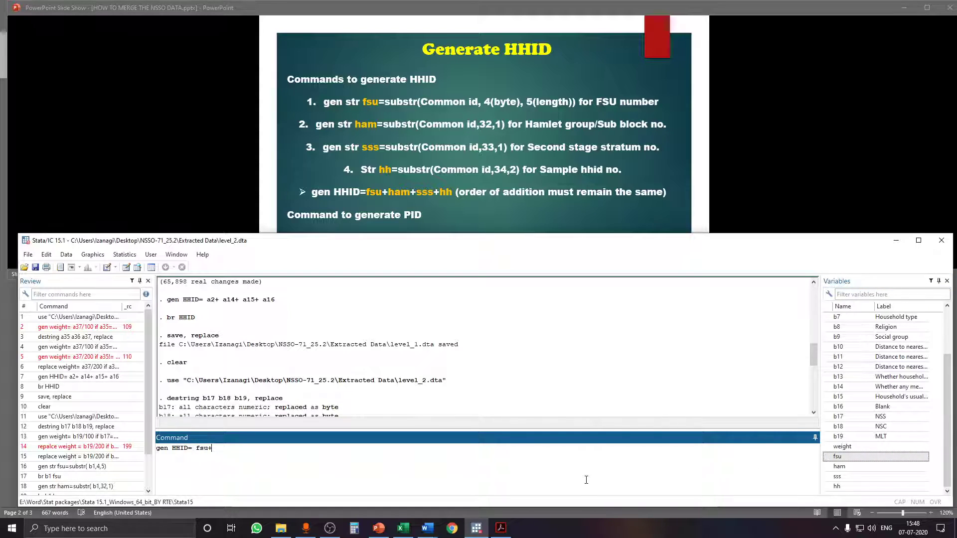
{"action": "double_click", "coordinate": [840, 467]}
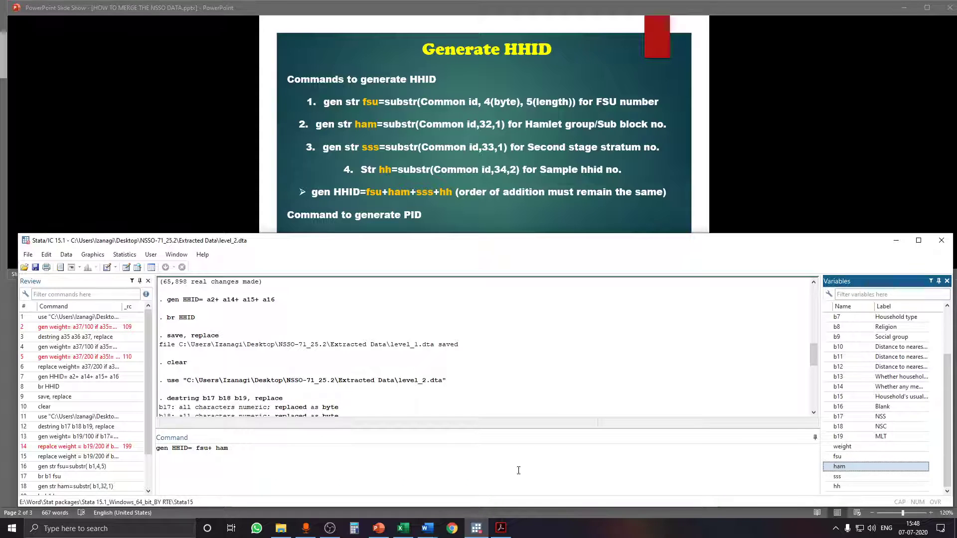
{"action": "left_click", "coordinate": [301, 469]}
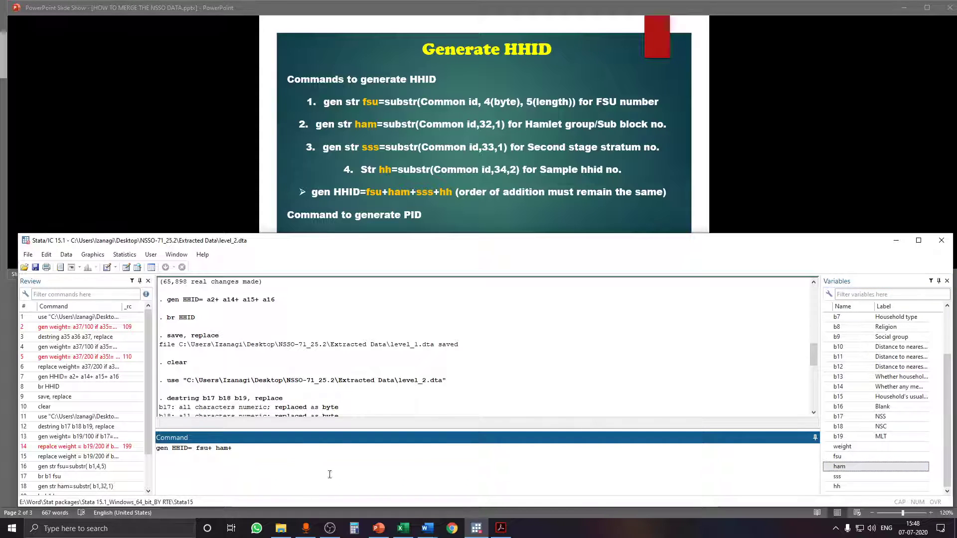
{"action": "double_click", "coordinate": [829, 477]}
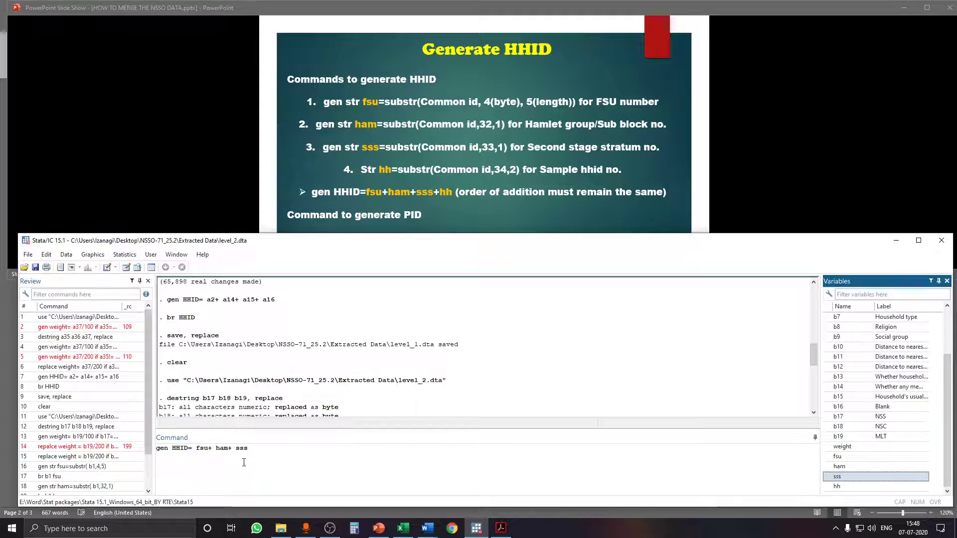
{"action": "left_click", "coordinate": [301, 469]}
{"action": "type", "text": "+"}
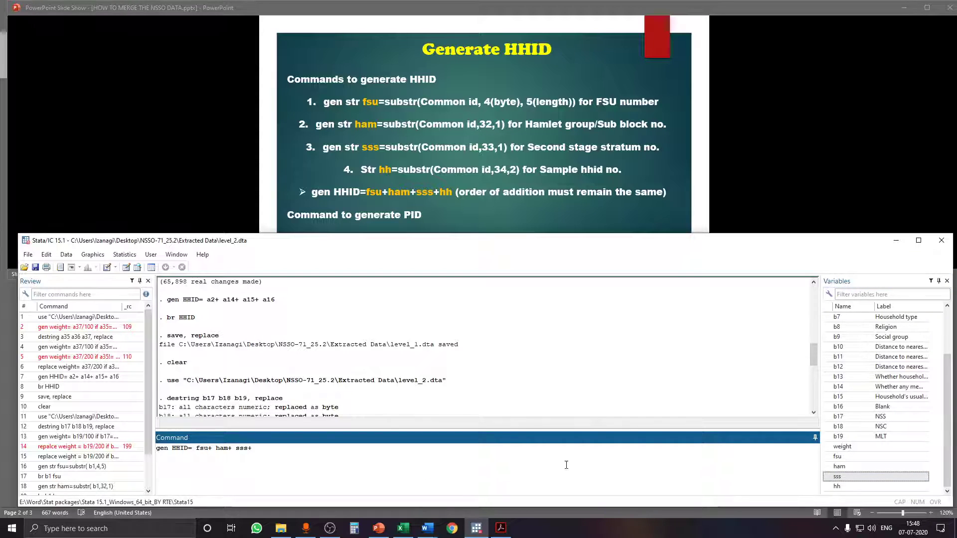
{"action": "double_click", "coordinate": [827, 487]}
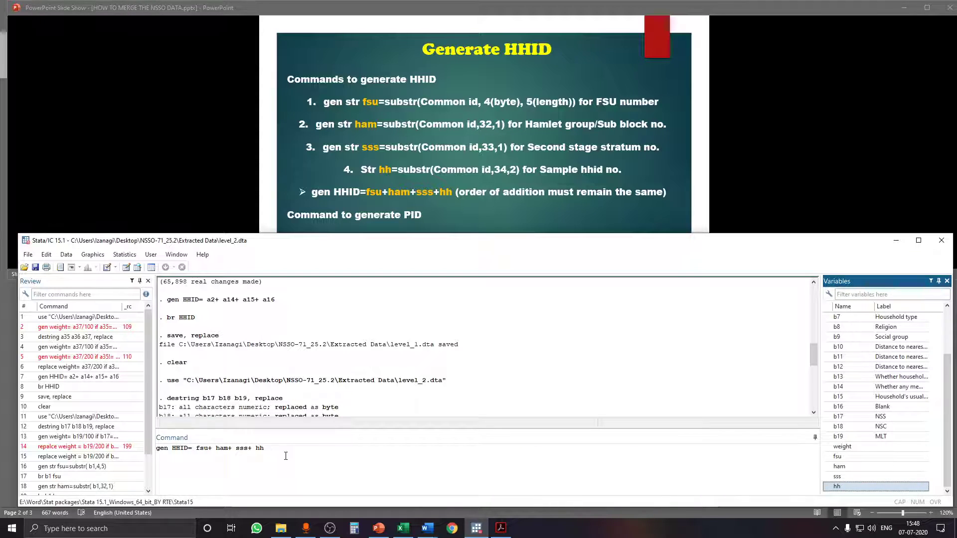
{"action": "left_click", "coordinate": [302, 457]}
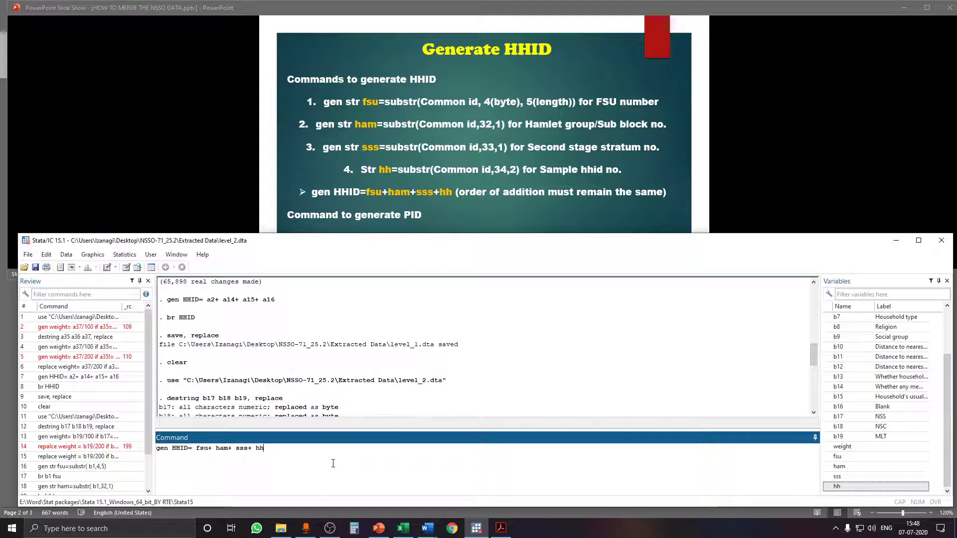
{"action": "left_click", "coordinate": [919, 241]}
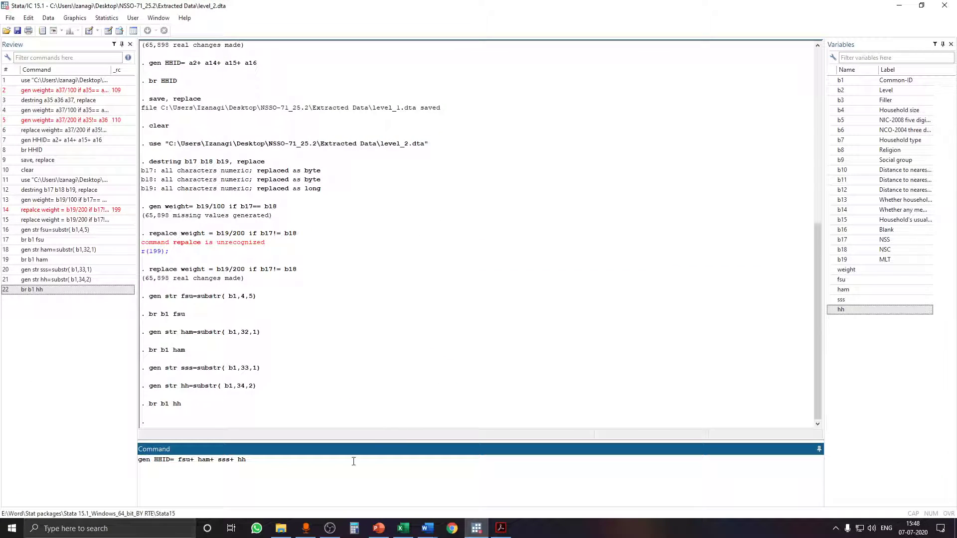
{"action": "key", "text": "Return"}
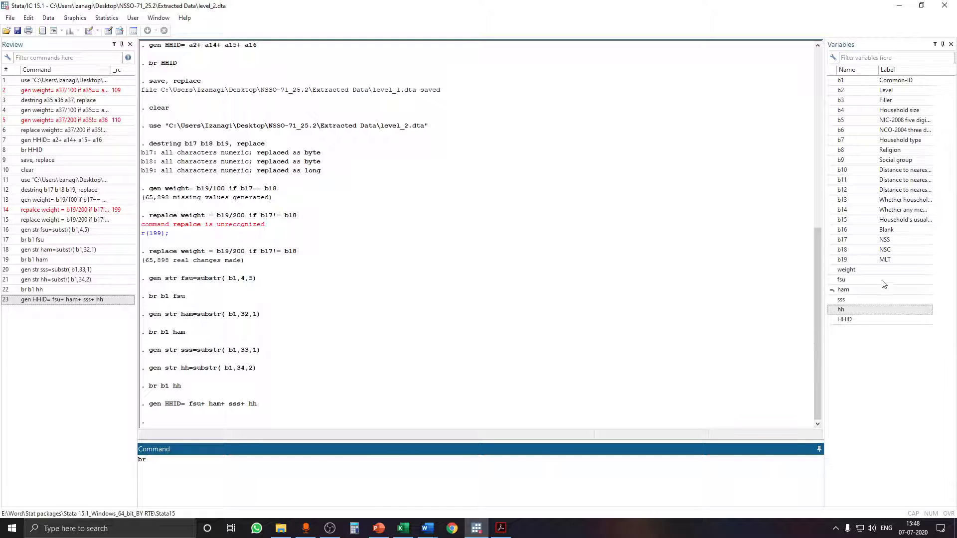
Step: Browse fsu, ham, sss, hh and HHID together, compare HHID with its components, and minimize the data browser
{"action": "left_click", "coordinate": [832, 282]}
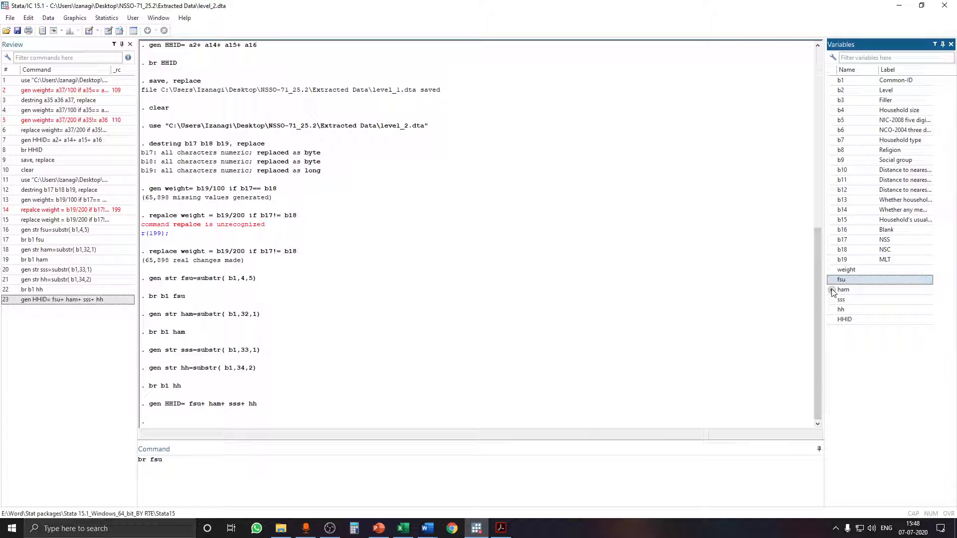
{"action": "left_click", "coordinate": [837, 291]}
{"action": "left_click", "coordinate": [836, 300]}
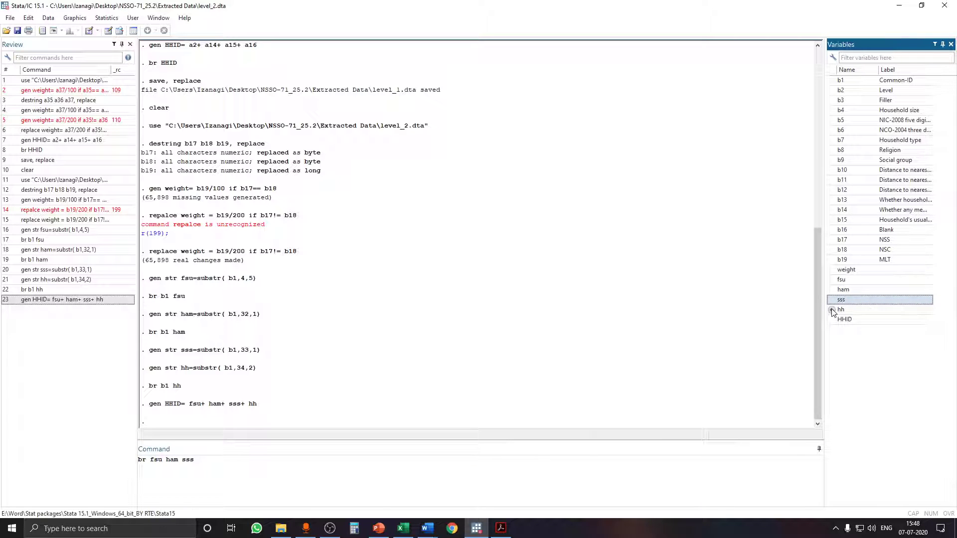
{"action": "left_click", "coordinate": [833, 310]}
{"action": "left_click", "coordinate": [834, 320]}
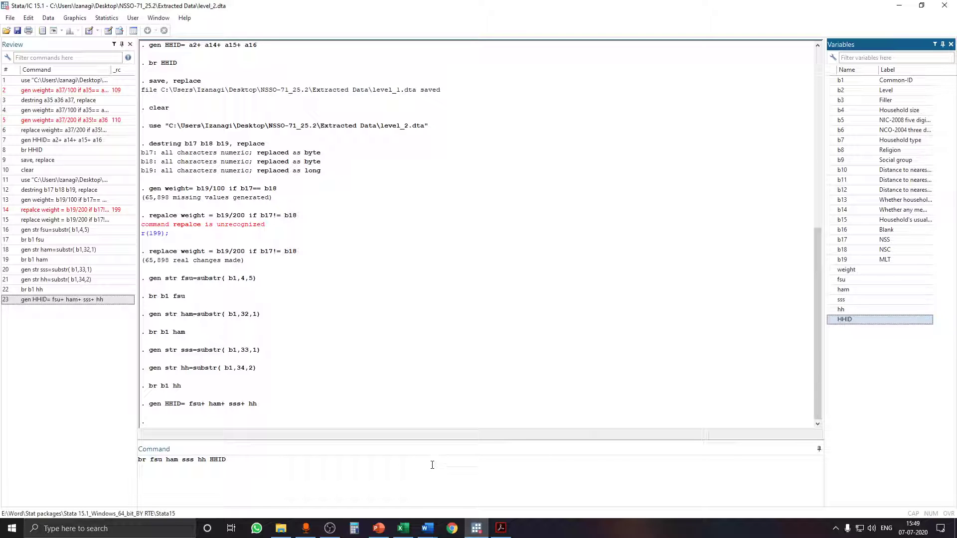
{"action": "key", "text": "Return"}
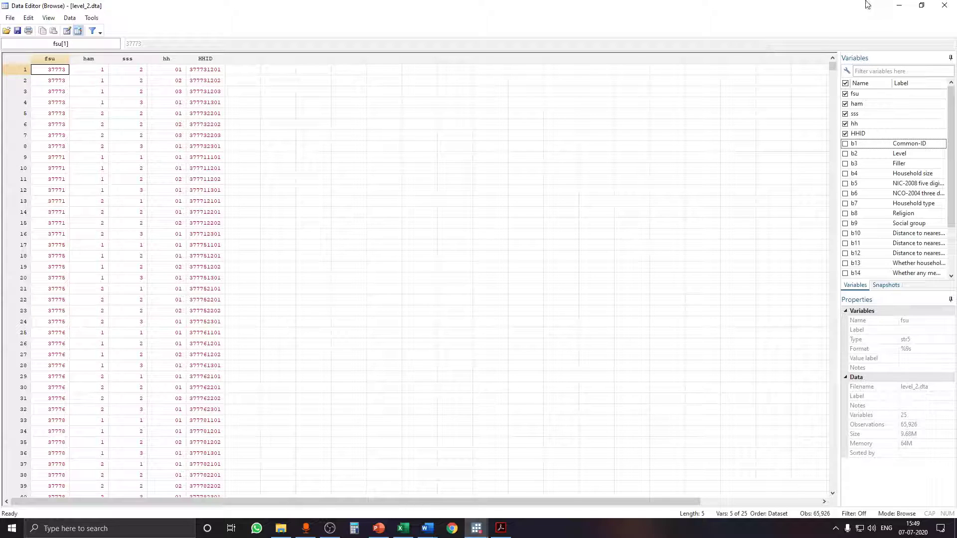
{"action": "left_click", "coordinate": [900, 5]}
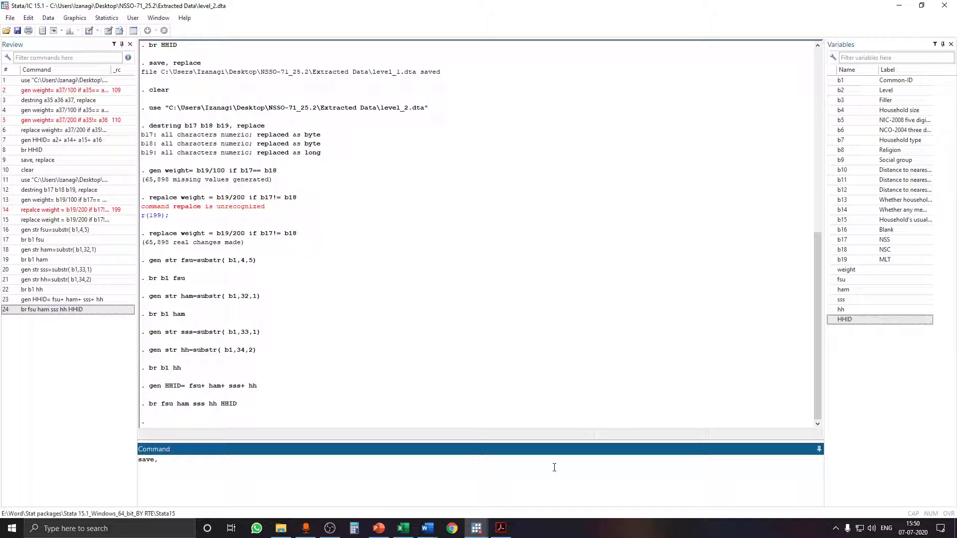
Step: Save level_2.dta over the existing file and clear the data from memory
{"action": "type", "text": "place"}
{"action": "key", "text": "Return"}
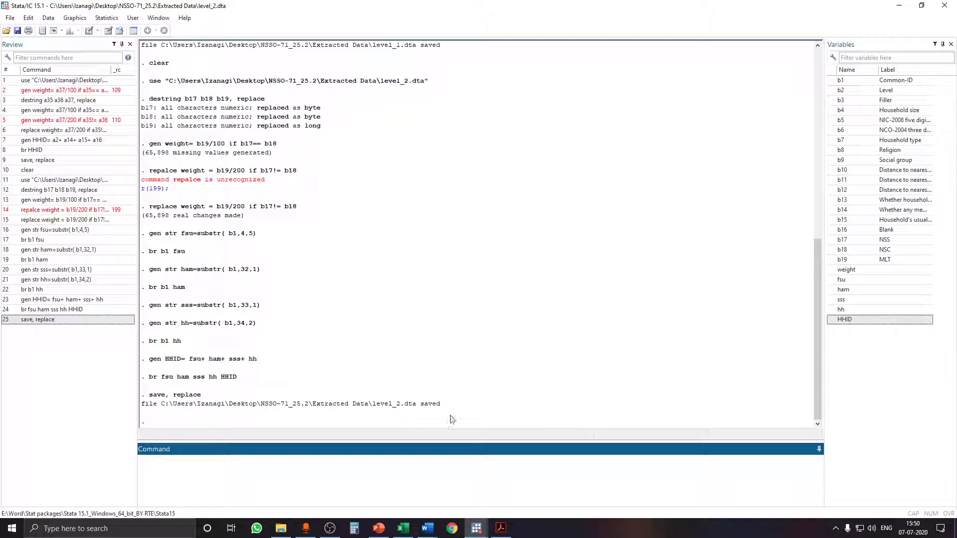
{"action": "type", "text": "clear"}
{"action": "key", "text": "Return"}
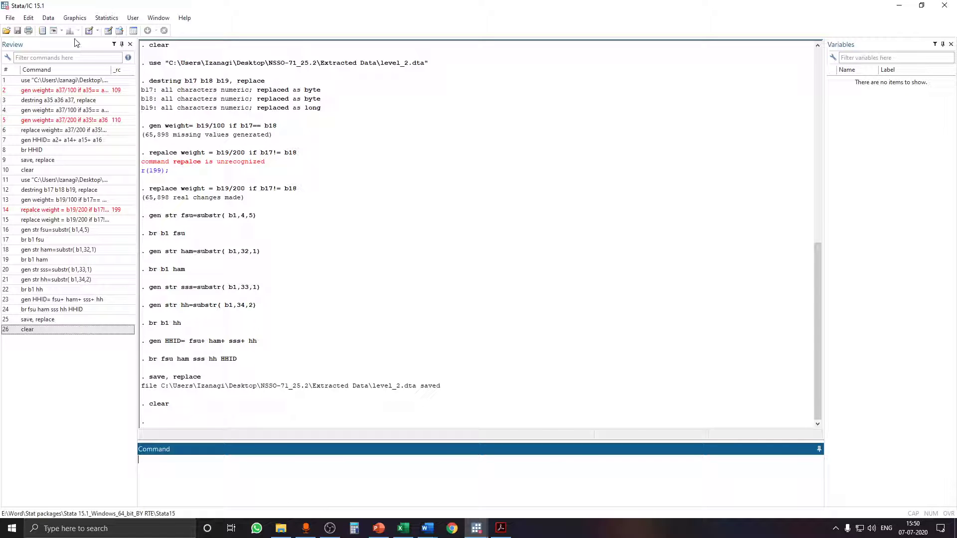
Step: Open level_3.dta from the Extracted Data folder
{"action": "left_click", "coordinate": [6, 30]}
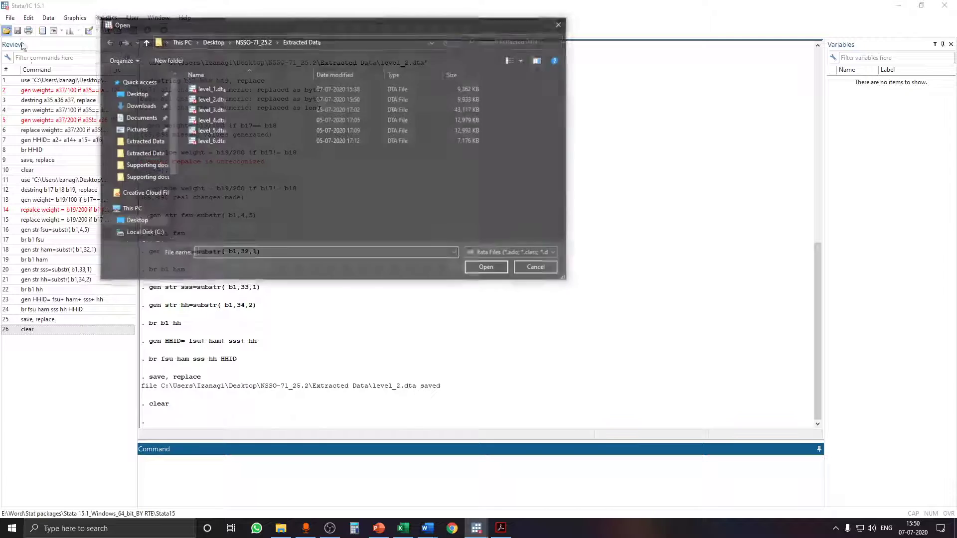
{"action": "left_click", "coordinate": [338, 109]}
{"action": "left_click", "coordinate": [495, 269]}
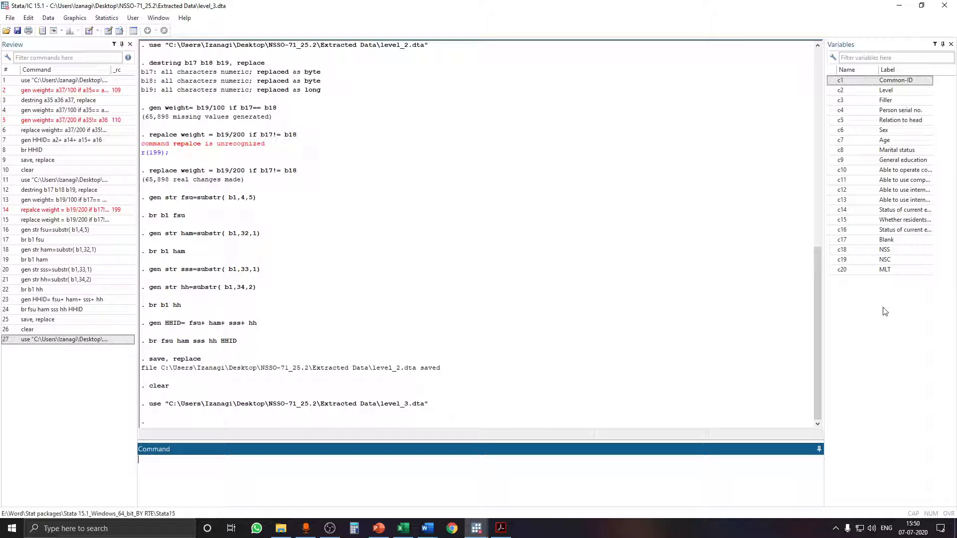
Step: Destring the NSS, NSC and MLT variables c18, c19 and c20 with the replace option
{"action": "left_click", "coordinate": [557, 474]}
{"action": "type", "text": "g"}
{"action": "left_click", "coordinate": [832, 250]}
{"action": "left_click", "coordinate": [832, 259]}
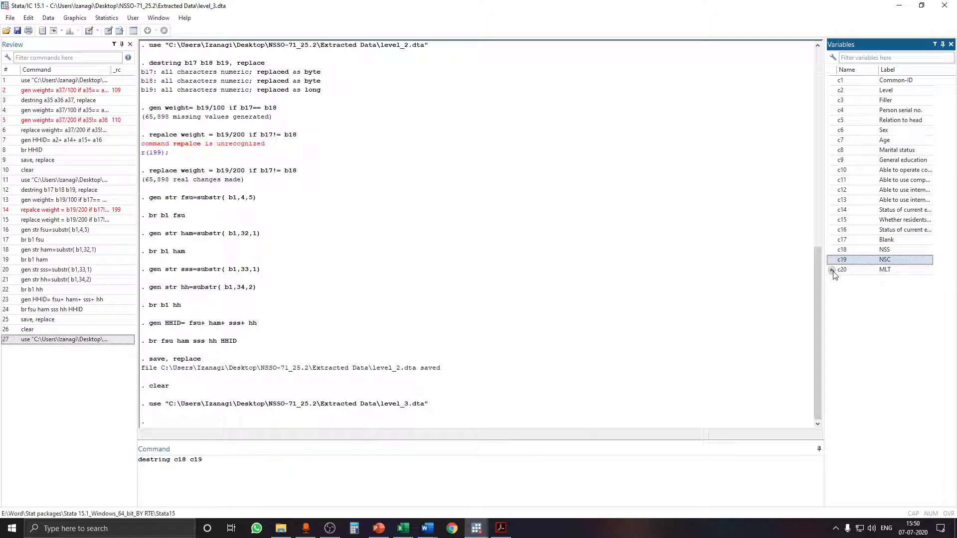
{"action": "left_click", "coordinate": [831, 270]}
{"action": "left_click", "coordinate": [405, 463]}
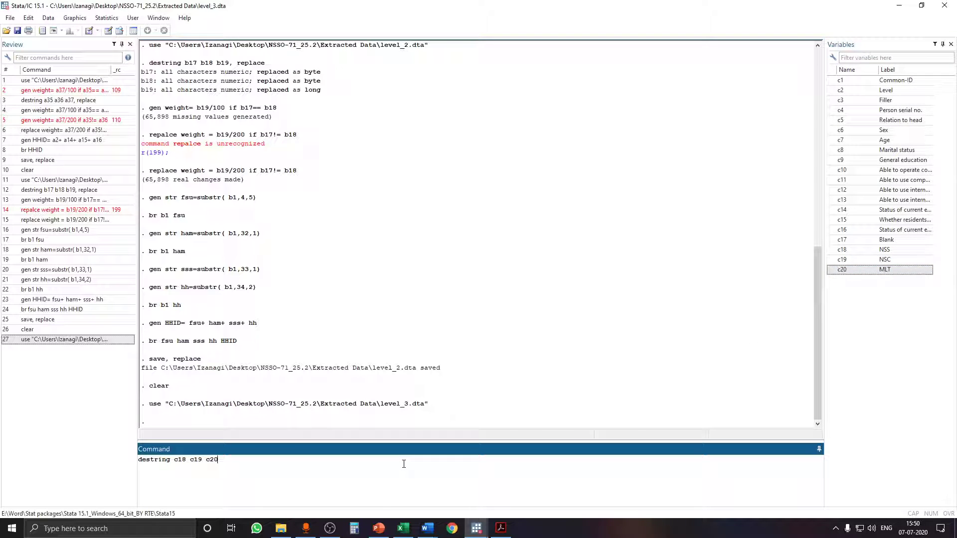
{"action": "type", "text": ", replace"}
{"action": "key", "text": "Return"}
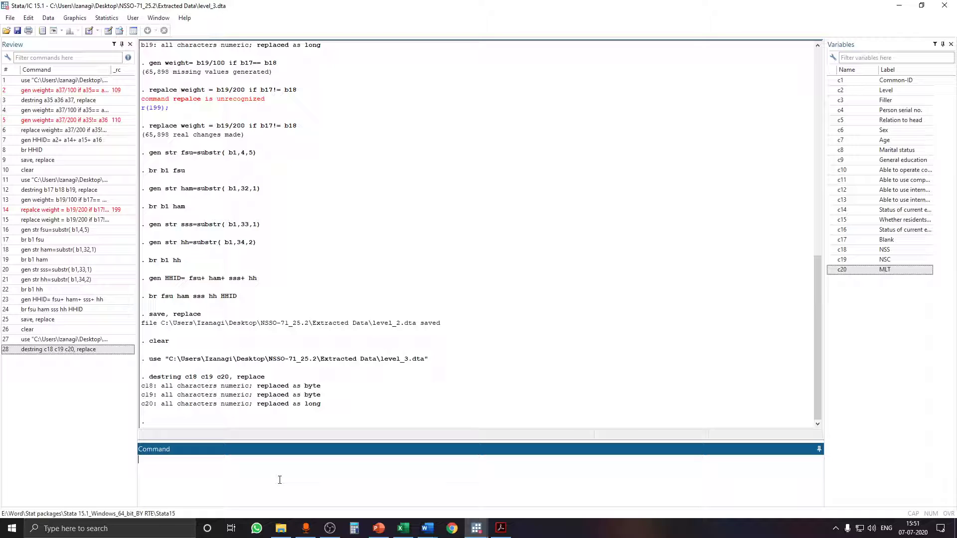
Step: Generate the variable weight as c20/100 for observations where c18 equals c19
{"action": "type", "text": "gen weight="}
{"action": "left_click", "coordinate": [834, 270]}
{"action": "left_click", "coordinate": [359, 465]}
{"action": "type", "text": "/100 if"}
{"action": "left_click", "coordinate": [833, 250]}
{"action": "left_click", "coordinate": [328, 471]}
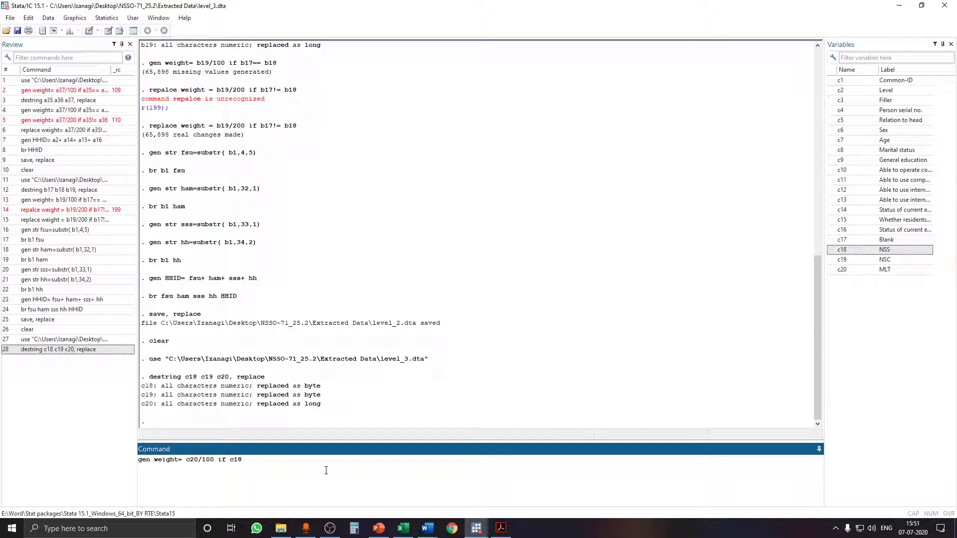
{"action": "left_click", "coordinate": [837, 260]}
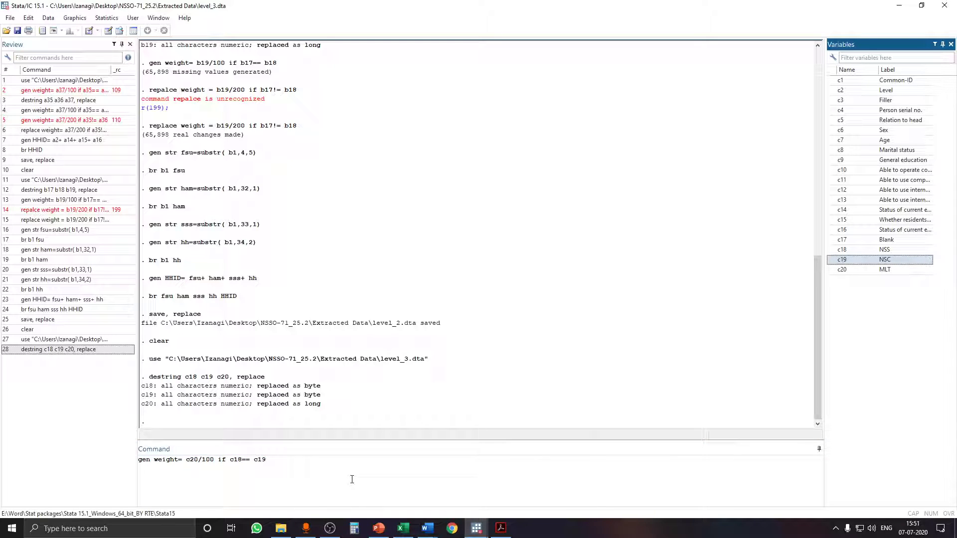
{"action": "key", "text": "Return"}
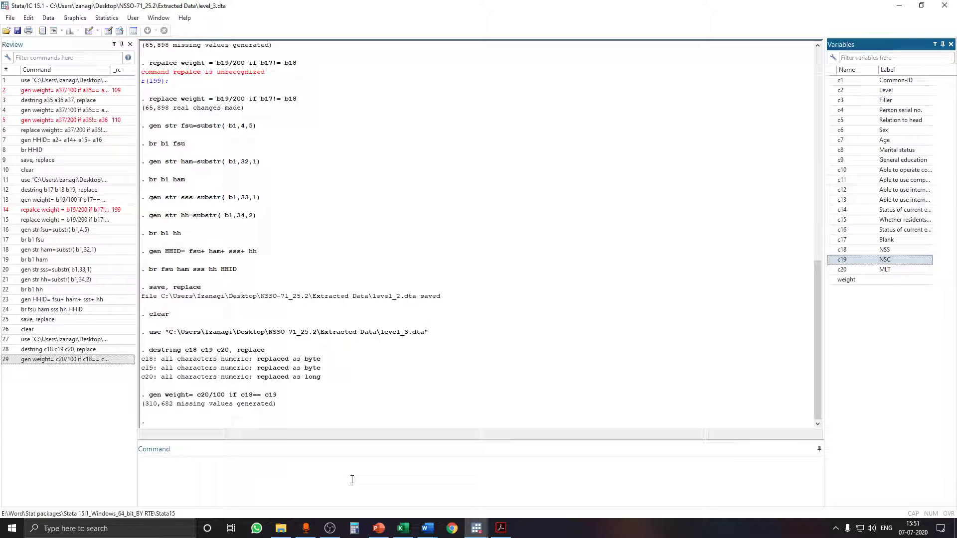
Step: Replace weight with c20/200 for observations where c18 is not equal to c19
{"action": "left_click", "coordinate": [235, 479]}
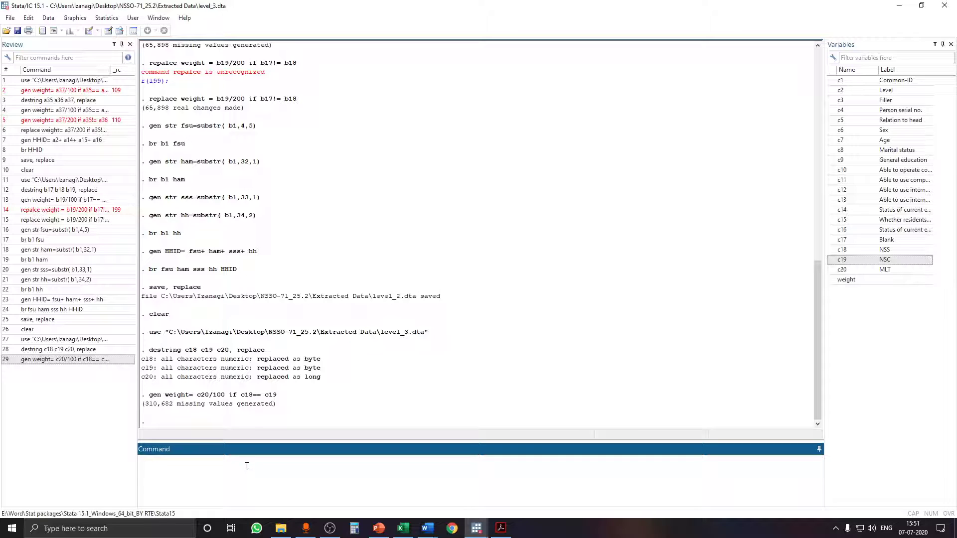
{"action": "type", "text": "replac"}
{"action": "key", "text": "BackSpace"}
{"action": "key", "text": "BackSpace"}
{"action": "key", "text": "BackSpace"}
{"action": "type", "text": "ace weight="}
{"action": "double_click", "coordinate": [832, 270]}
{"action": "left_click", "coordinate": [344, 480]}
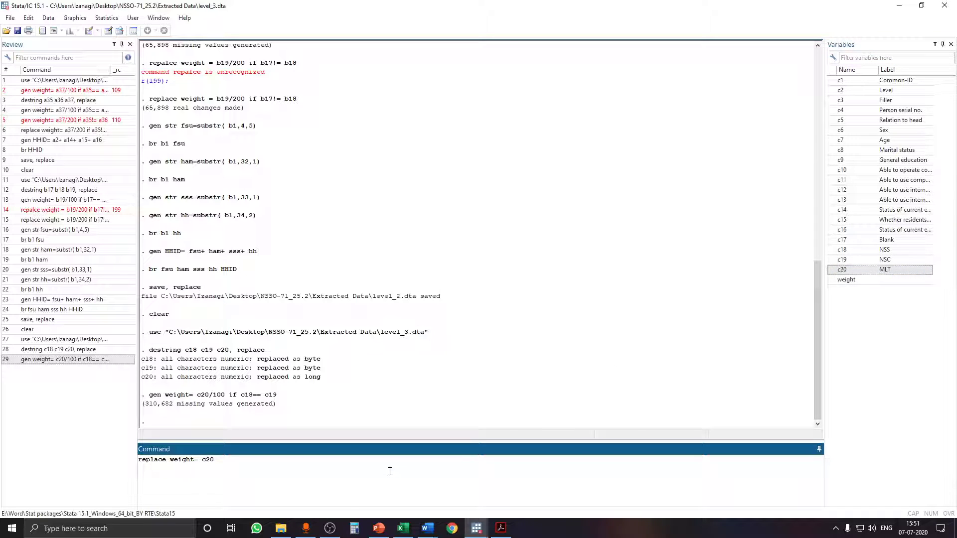
{"action": "type", "text": "/200 if"}
{"action": "left_click", "coordinate": [832, 252]}
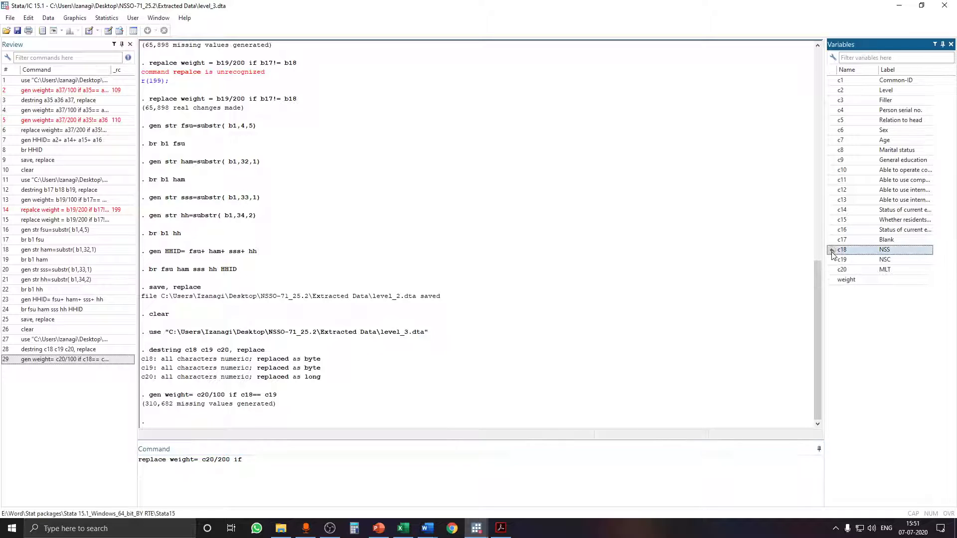
{"action": "left_click", "coordinate": [464, 471]}
{"action": "type", "text": "c18"}
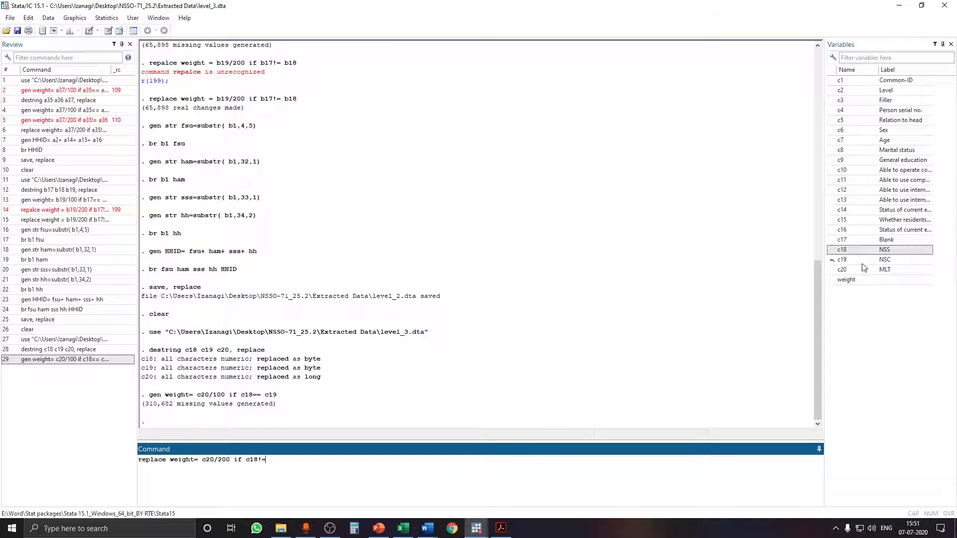
{"action": "left_click", "coordinate": [832, 260]}
{"action": "double_click", "coordinate": [832, 260]}
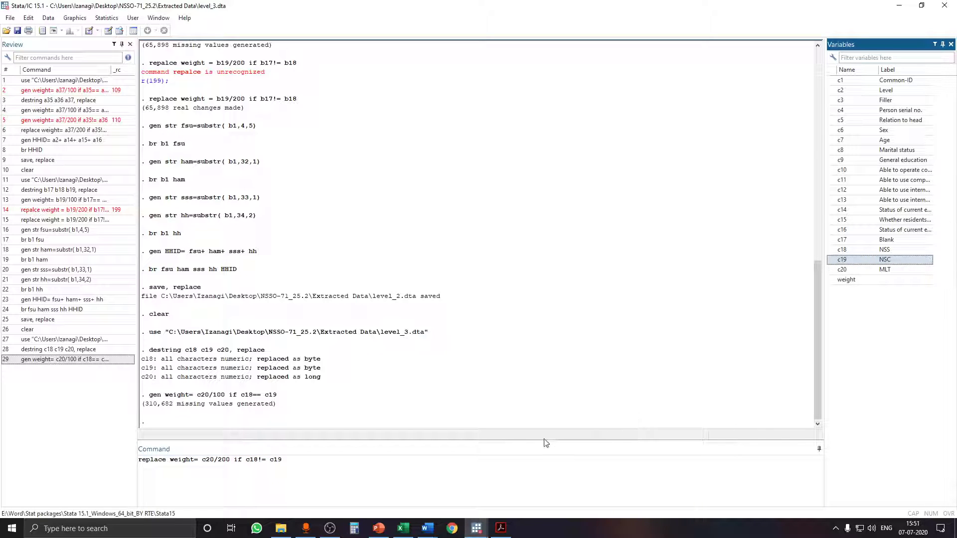
{"action": "key", "text": "Return"}
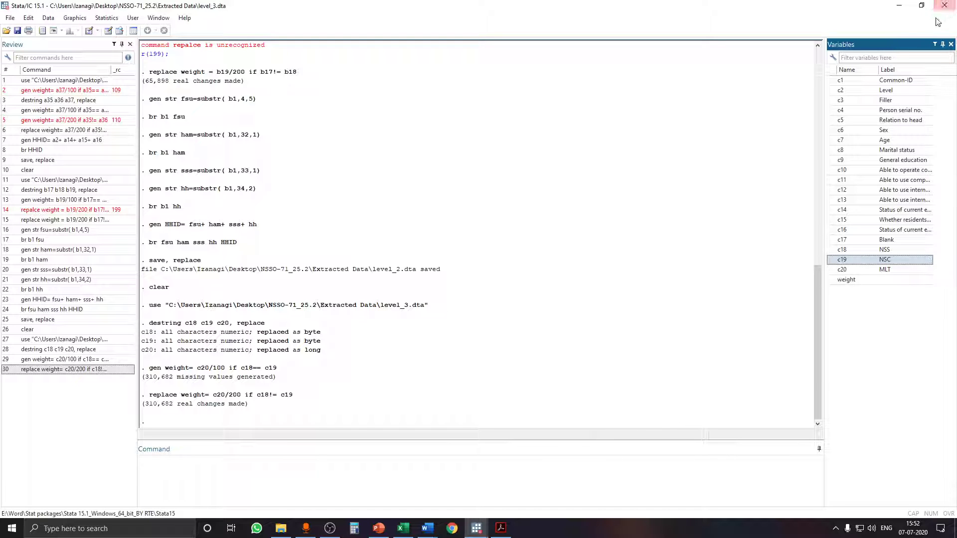
Step: Shrink the Stata window to consult the Generate HHID slide's substring commands, and return to the full-size command window
{"action": "left_click", "coordinate": [922, 6]}
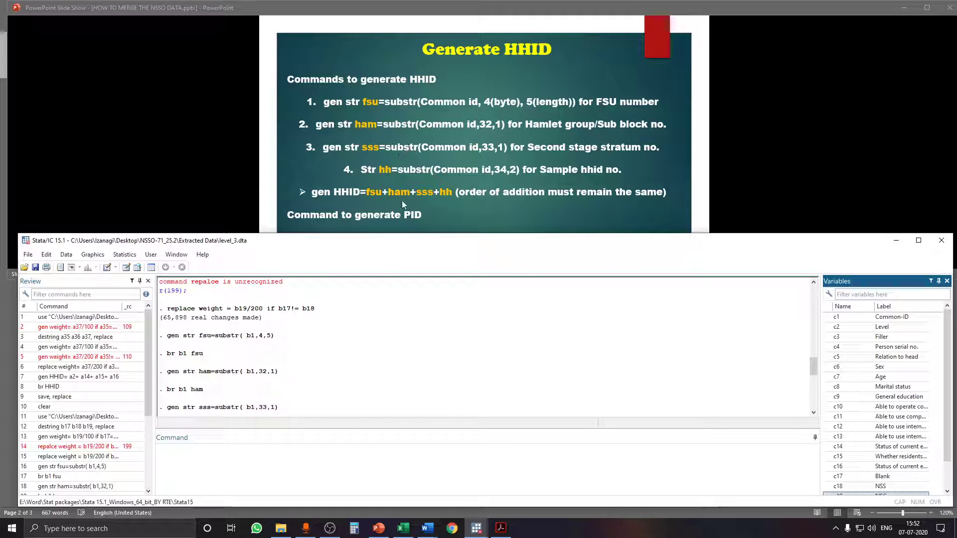
{"action": "left_click", "coordinate": [299, 455]}
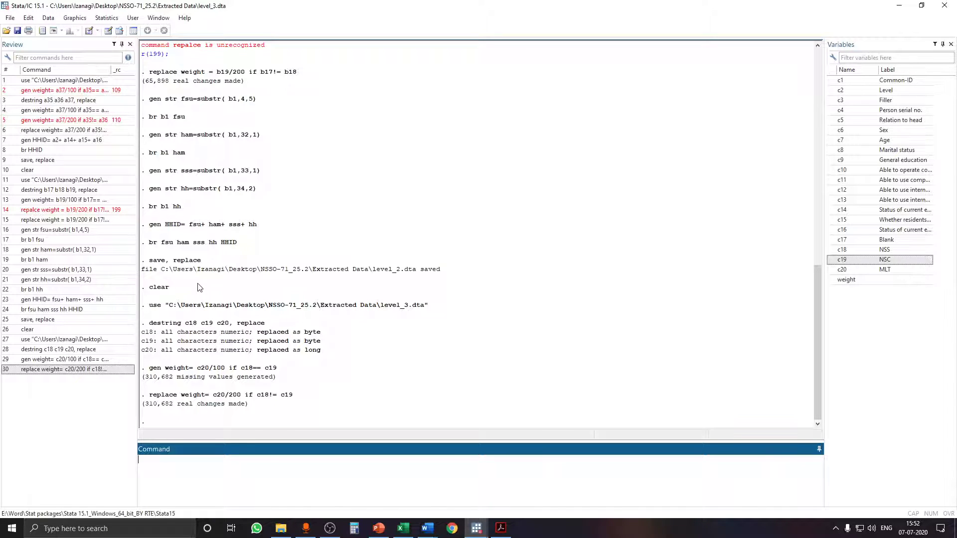
Step: Generate the string variable fsu as the substring of c1 starting at position 4 with length 5
{"action": "left_click", "coordinate": [79, 230]}
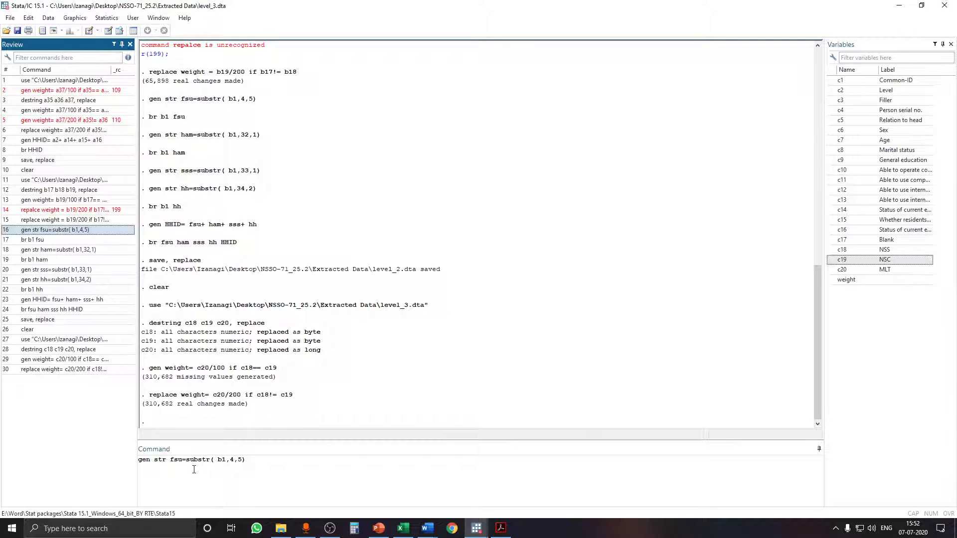
{"action": "left_click", "coordinate": [224, 459]}
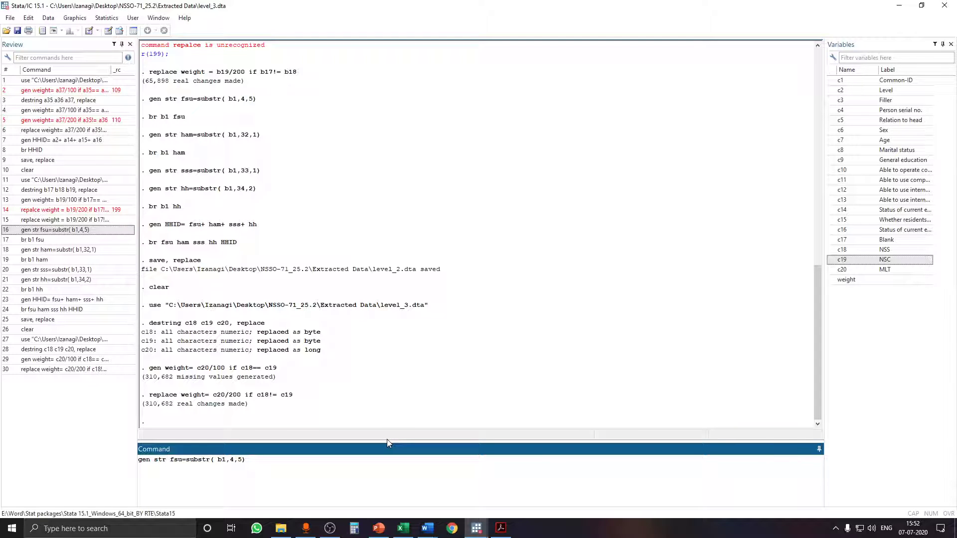
{"action": "key", "text": "BackSpace"}
{"action": "type", "text": "c"}
{"action": "key", "text": "Return"}
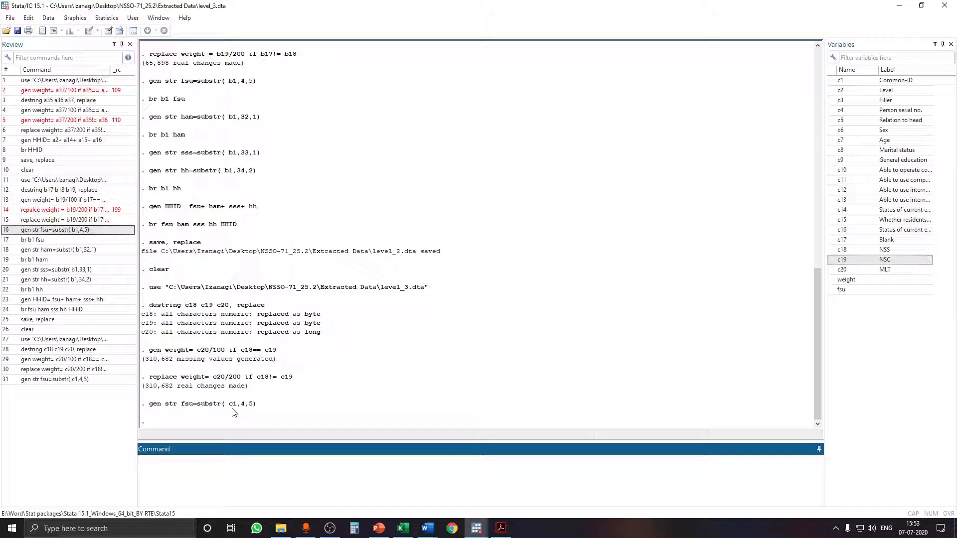
Step: Generate the string variable ham as the substring of c1 starting at position 32 with length 1
{"action": "left_click", "coordinate": [83, 250]}
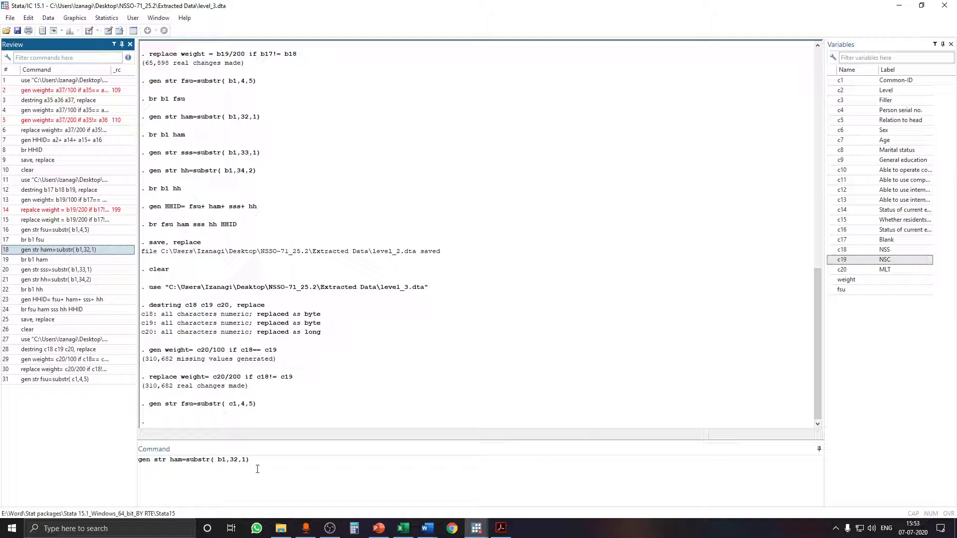
{"action": "key", "text": "Return"}
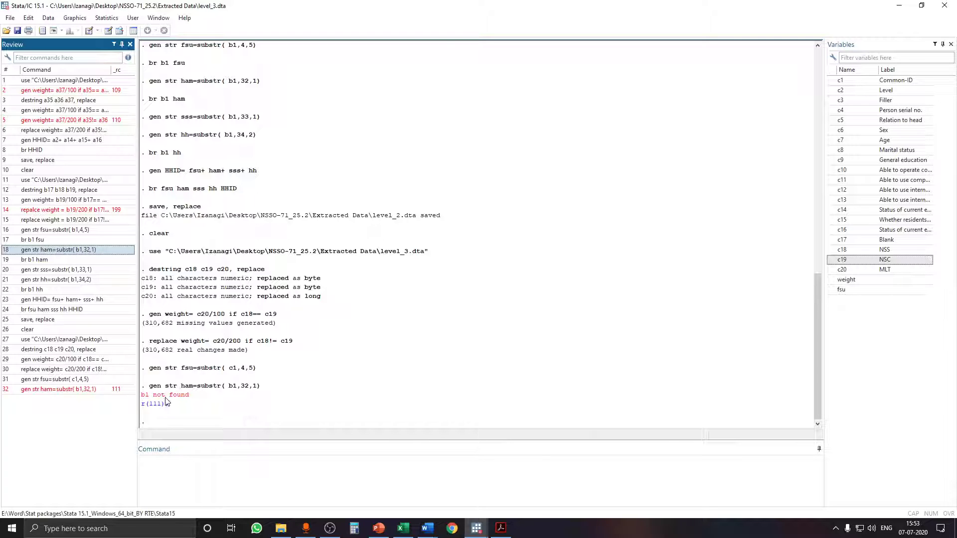
{"action": "left_click", "coordinate": [87, 389]}
{"action": "left_click", "coordinate": [223, 459]}
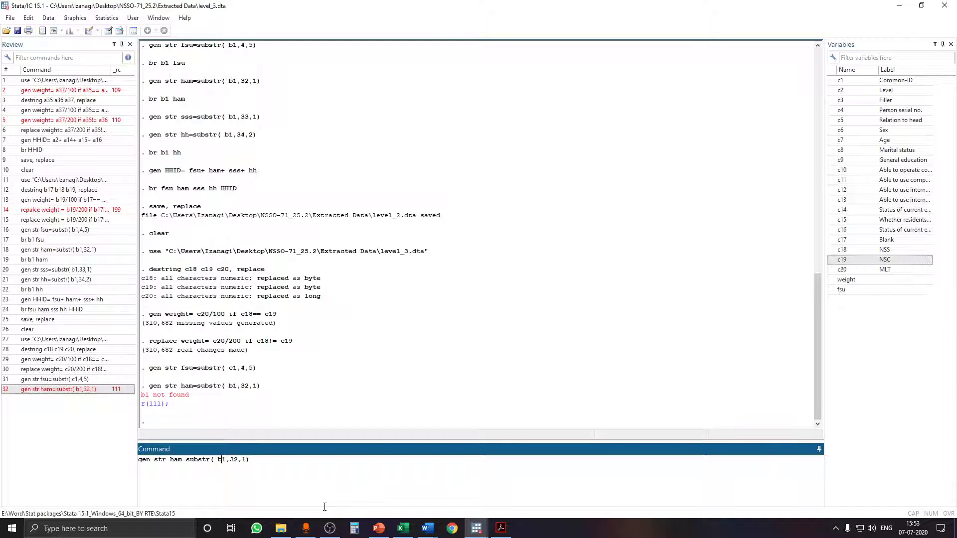
{"action": "key", "text": "BackSpace"}
{"action": "type", "text": "c"}
{"action": "key", "text": "Return"}
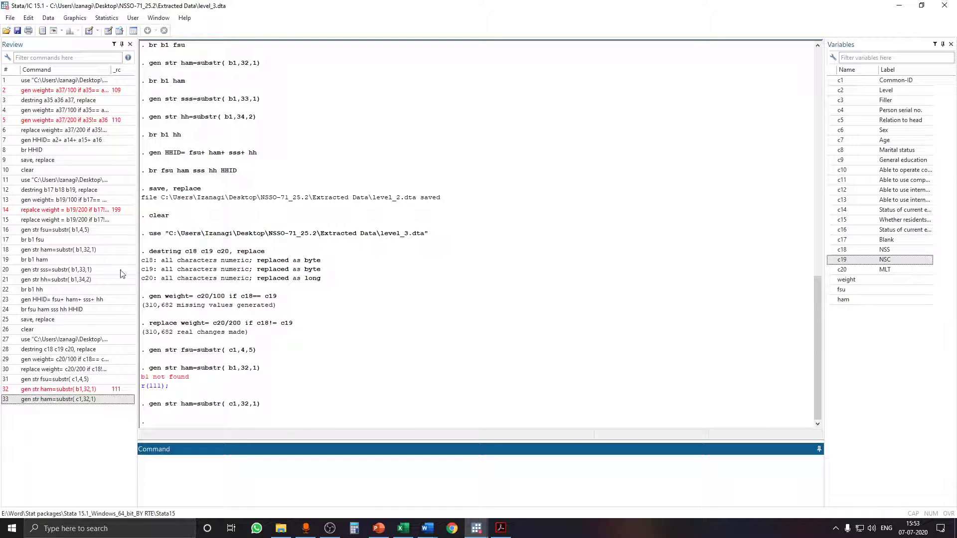
Step: Generate the string variable sss as the substring of c1 starting at position 33 with length 1
{"action": "left_click", "coordinate": [70, 272]}
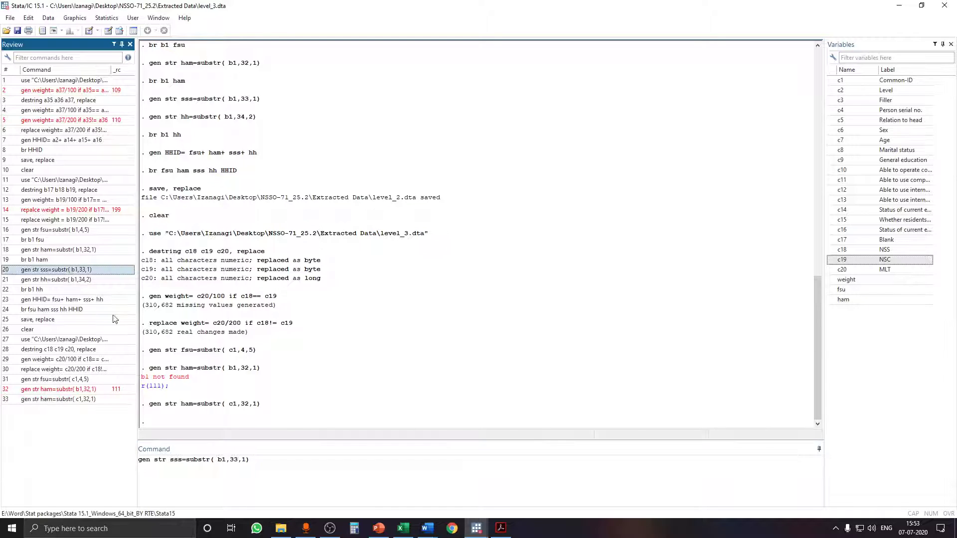
{"action": "left_click", "coordinate": [222, 459]}
{"action": "key", "text": "BackSpace"}
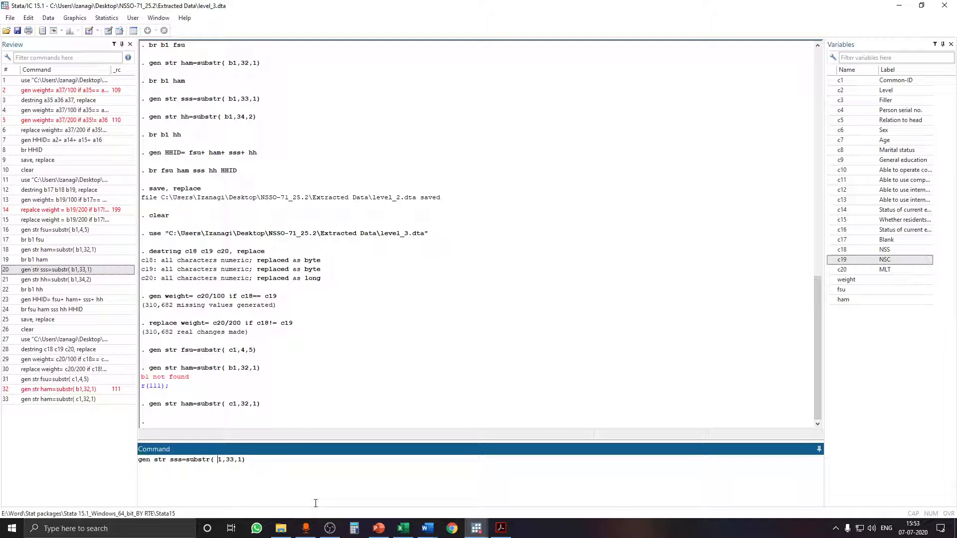
{"action": "type", "text": "c"}
{"action": "key", "text": "Return"}
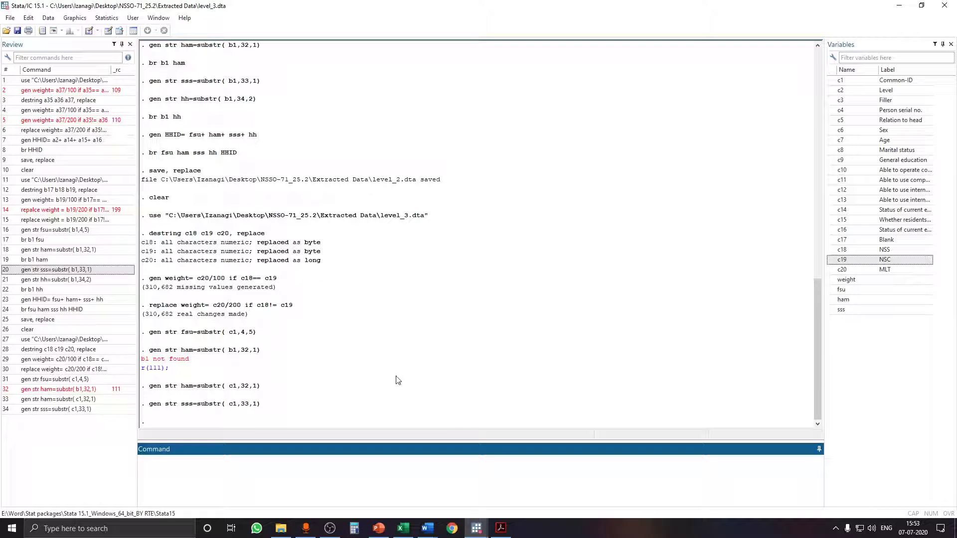
Step: Generate the string variable hh as substr(c1,34,2) and build HHID as fsu + ham + sss + hh
{"action": "left_click", "coordinate": [76, 279]}
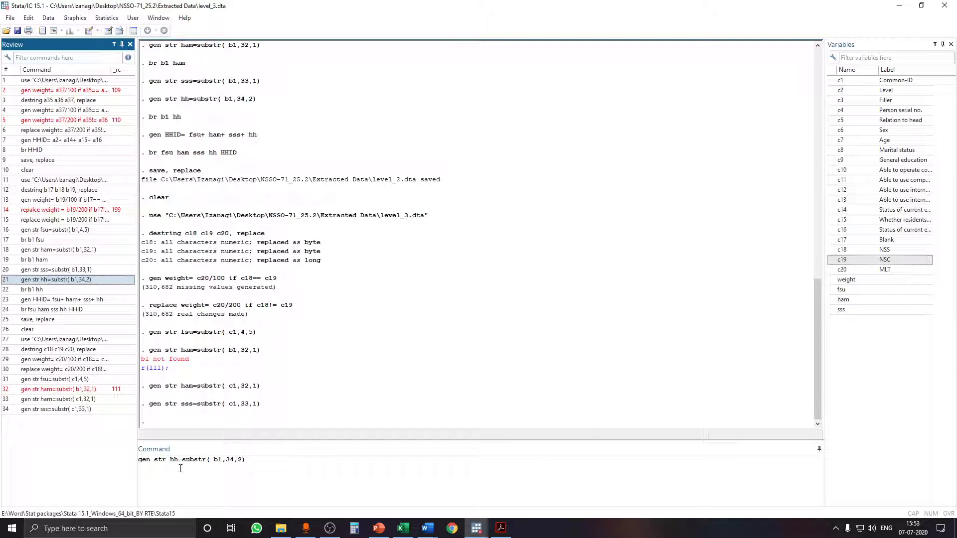
{"action": "key", "text": "BackSpace"}
{"action": "type", "text": "c"}
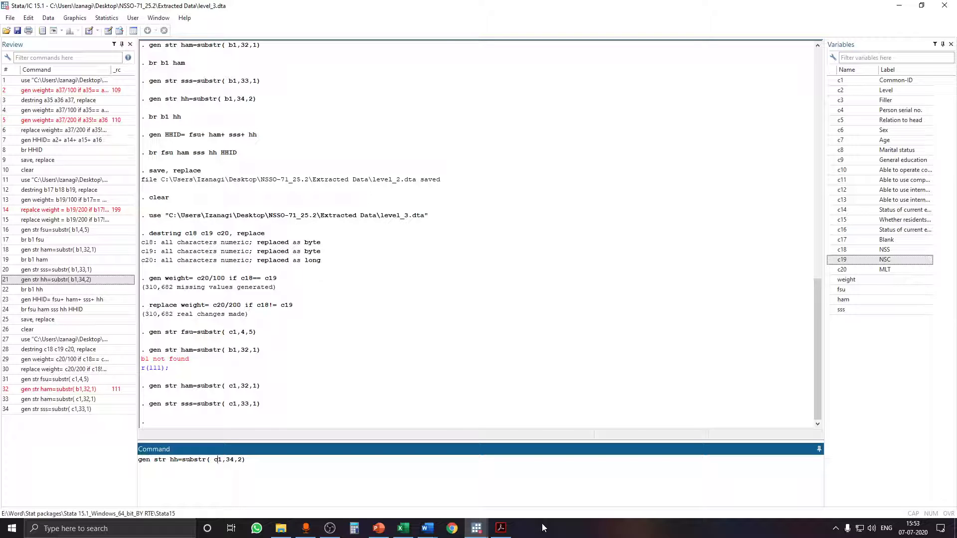
{"action": "key", "text": "Return"}
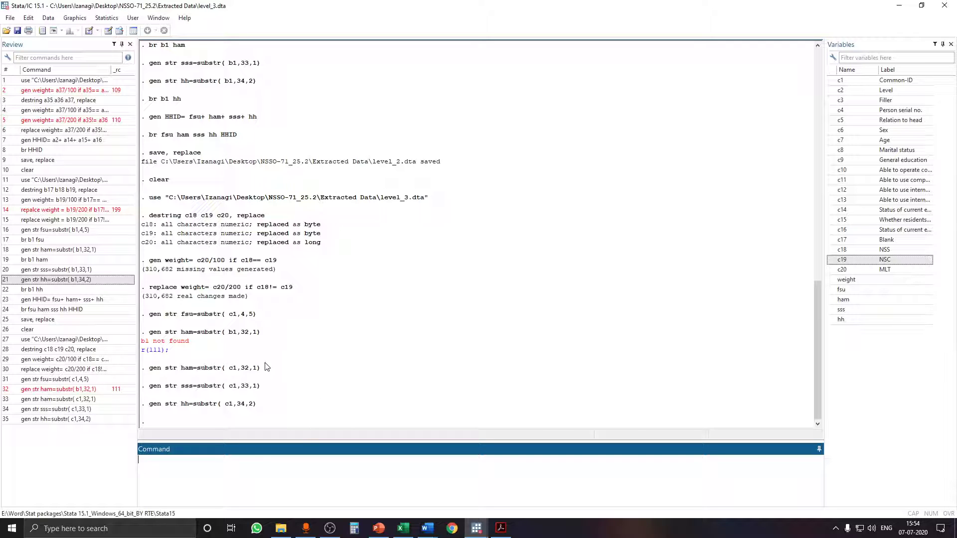
{"action": "left_click", "coordinate": [79, 300]}
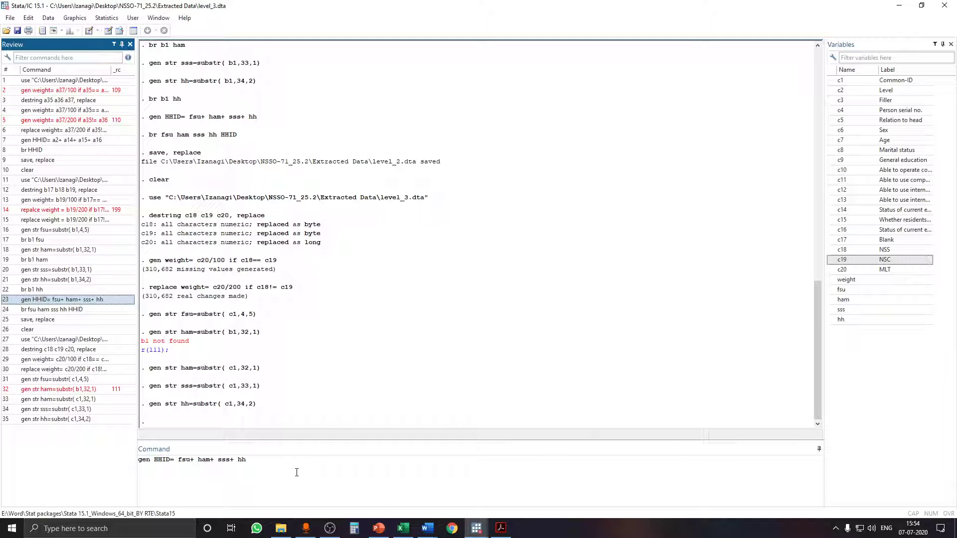
{"action": "key", "text": "Return"}
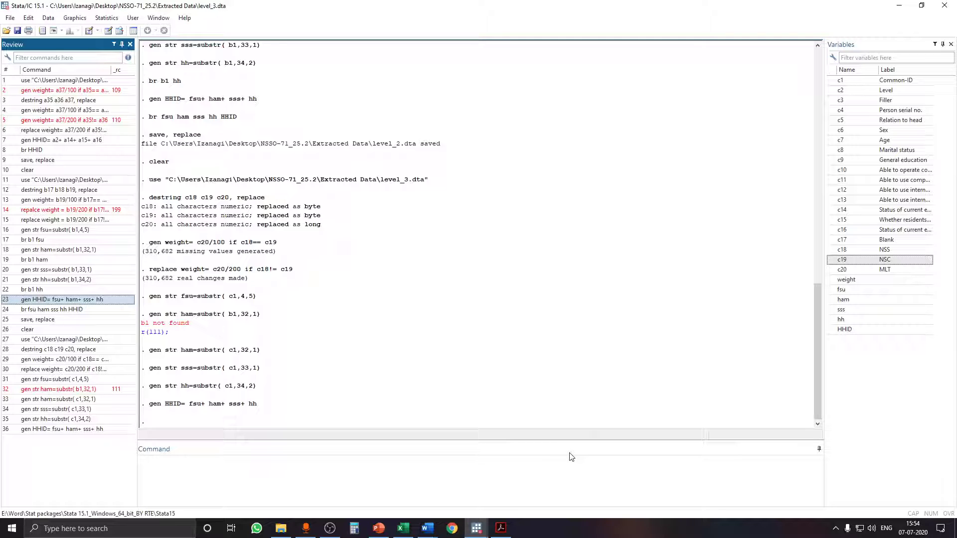
Step: Switch to the PowerPoint slides and review the PID command and why PID is calculated for level 3 and above
{"action": "left_click", "coordinate": [899, 6]}
{"action": "key", "text": "shift+F5"}
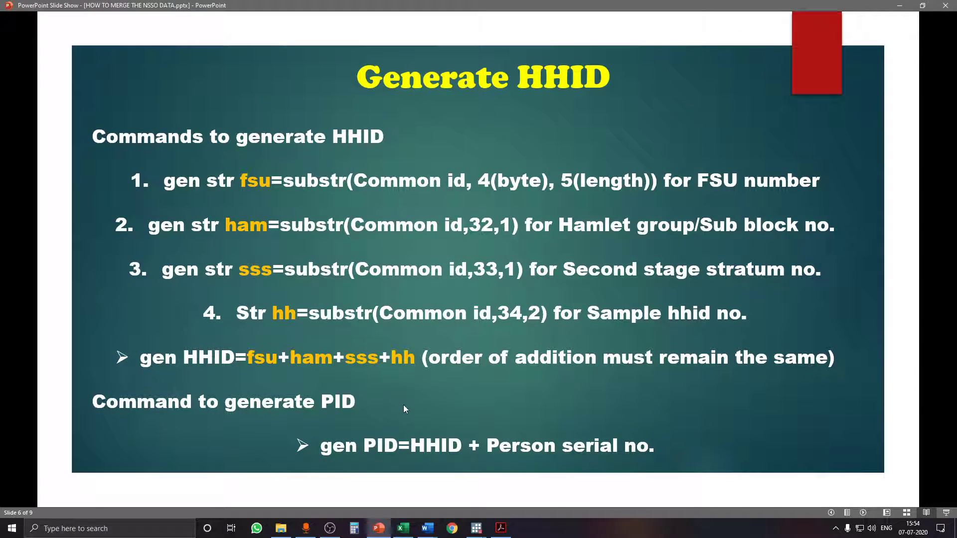
{"action": "key", "text": "Left"}
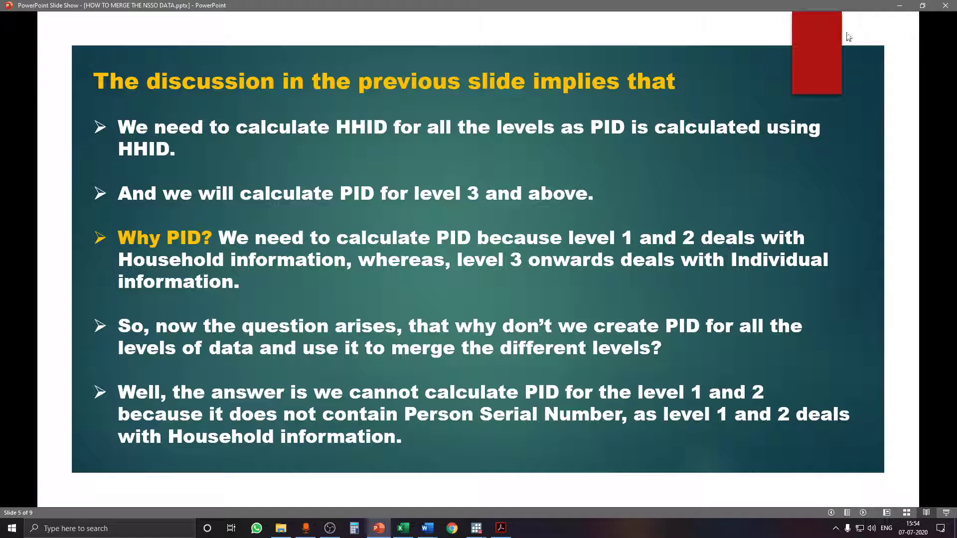
{"action": "left_click", "coordinate": [900, 6]}
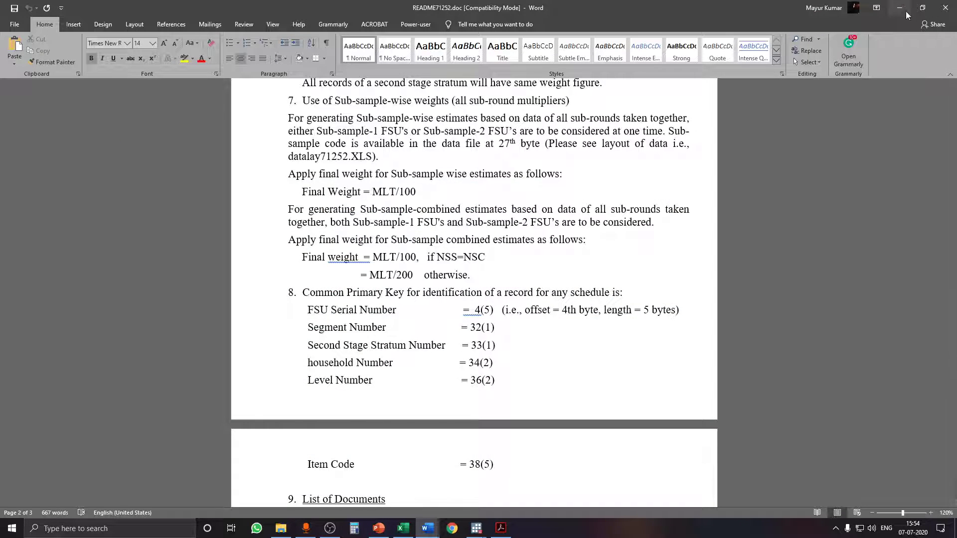
{"action": "left_click", "coordinate": [477, 528]}
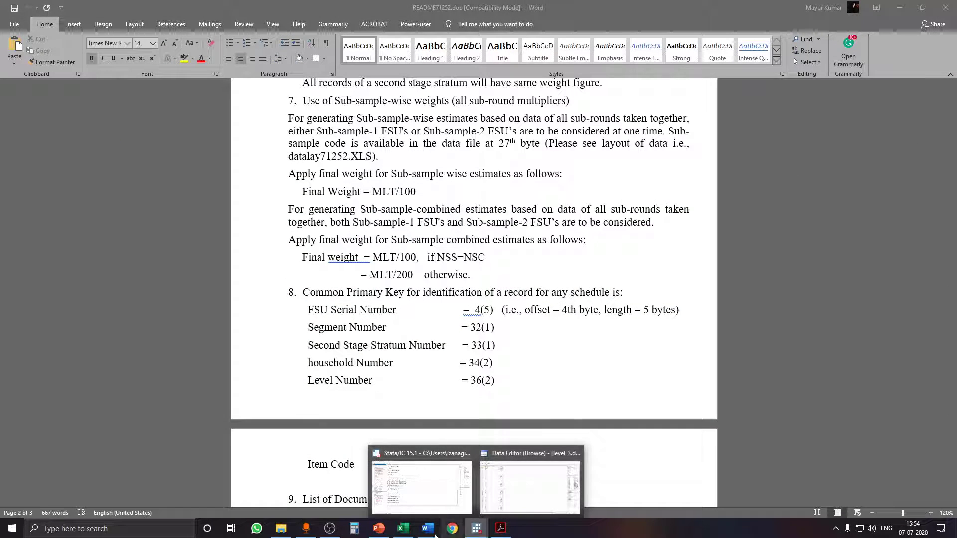
{"action": "left_click", "coordinate": [375, 532]}
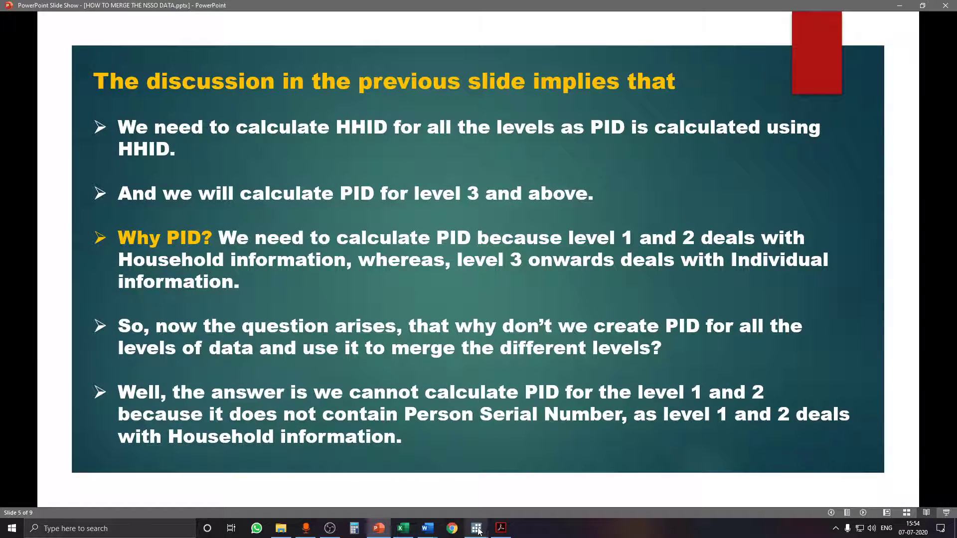
Step: Switch back to Stata and close the Data Editor browse window for level_3
{"action": "mouse_move", "coordinate": [477, 528]}
{"action": "left_click", "coordinate": [449, 496]}
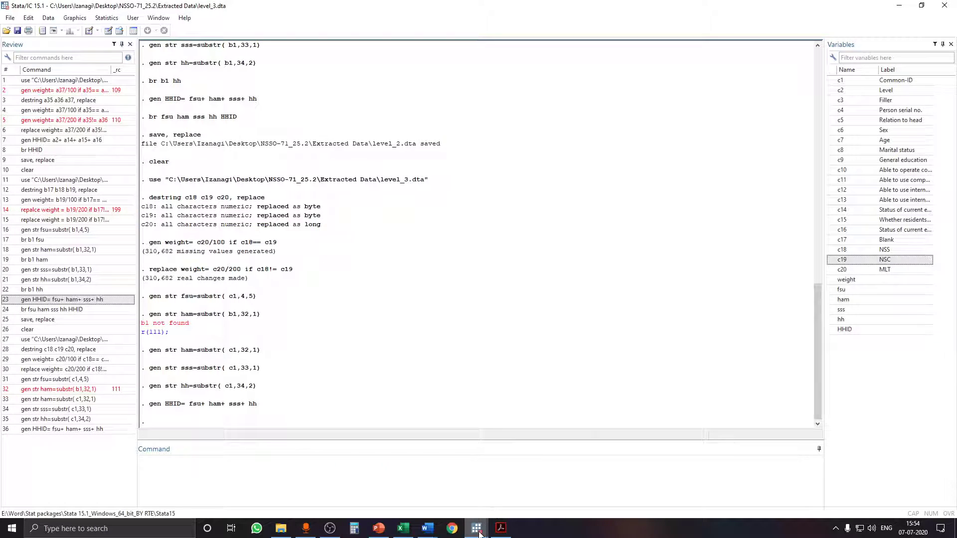
{"action": "left_click", "coordinate": [577, 454]}
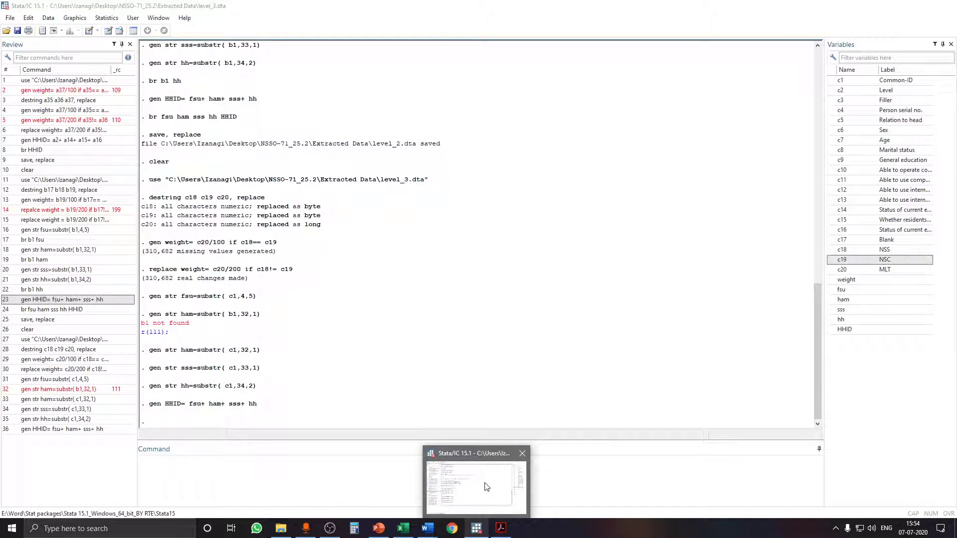
{"action": "left_click", "coordinate": [297, 476]}
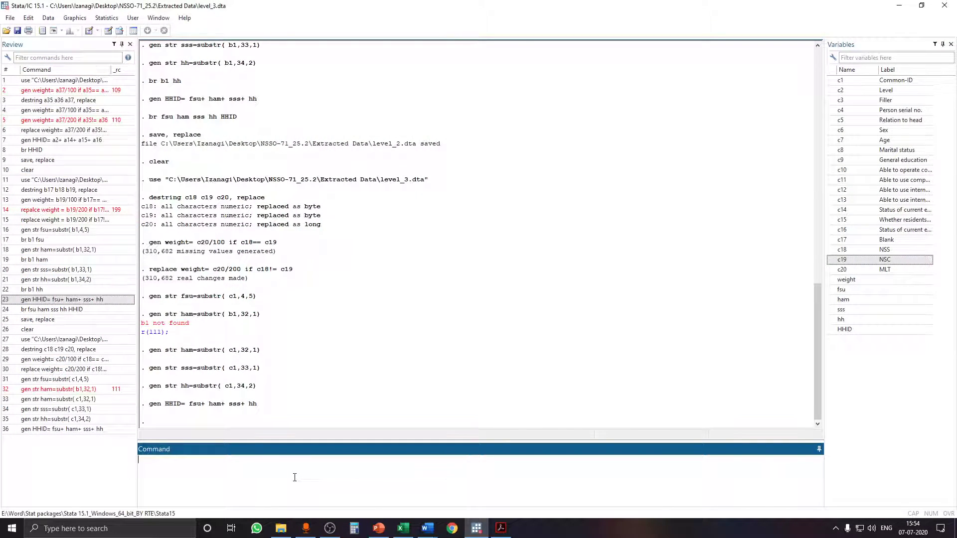
Step: Show the slide show and Stata in reduced windows together and consult the PID command on the Generate HHID slide
{"action": "left_click", "coordinate": [921, 7]}
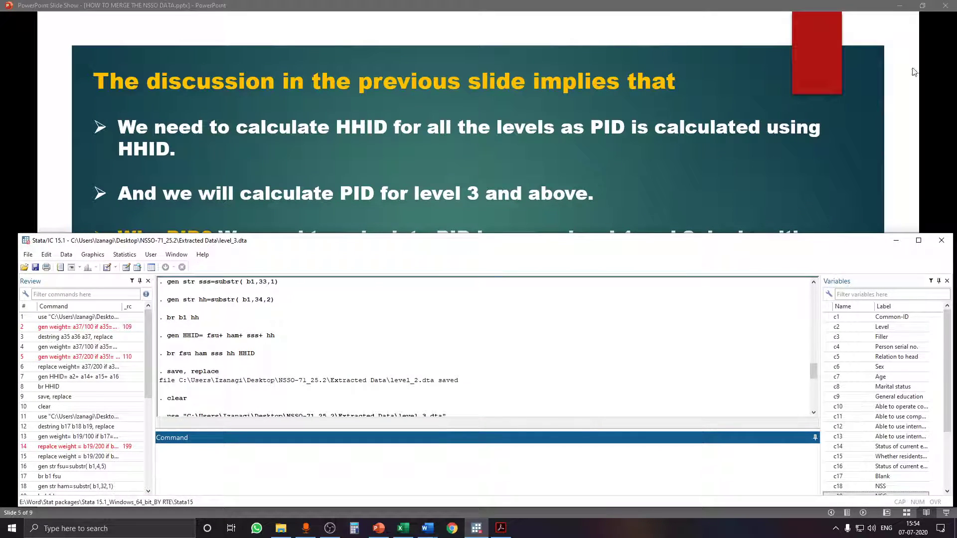
{"action": "left_click", "coordinate": [922, 6]}
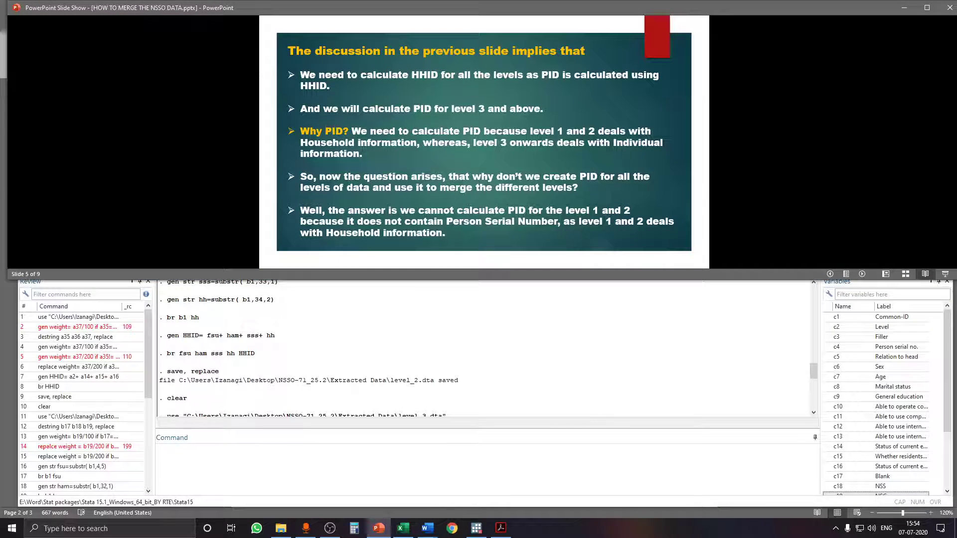
{"action": "left_click", "coordinate": [879, 181]}
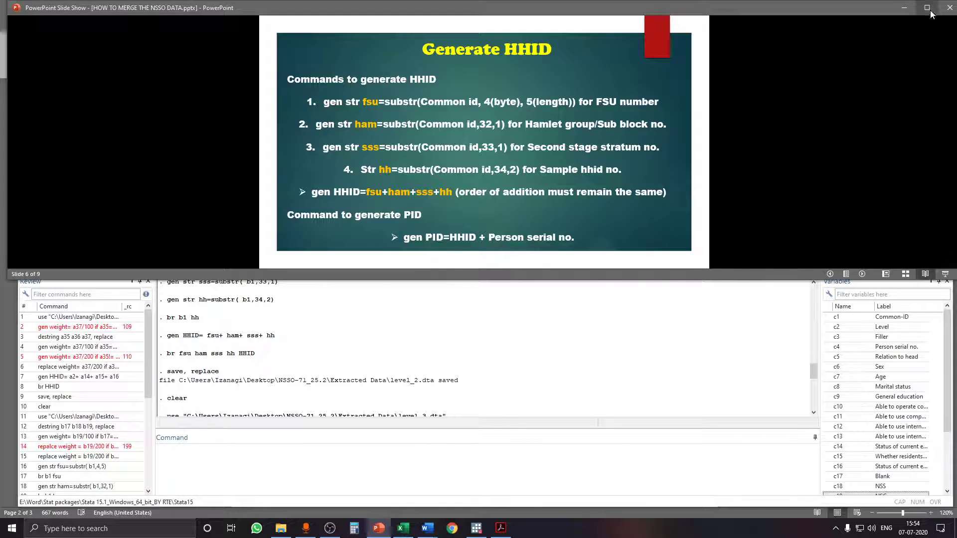
Step: Generate the variable PID as HHID + c4, the person serial number, with Stata back at full size
{"action": "left_click", "coordinate": [453, 466]}
{"action": "type", "text": "gen"}
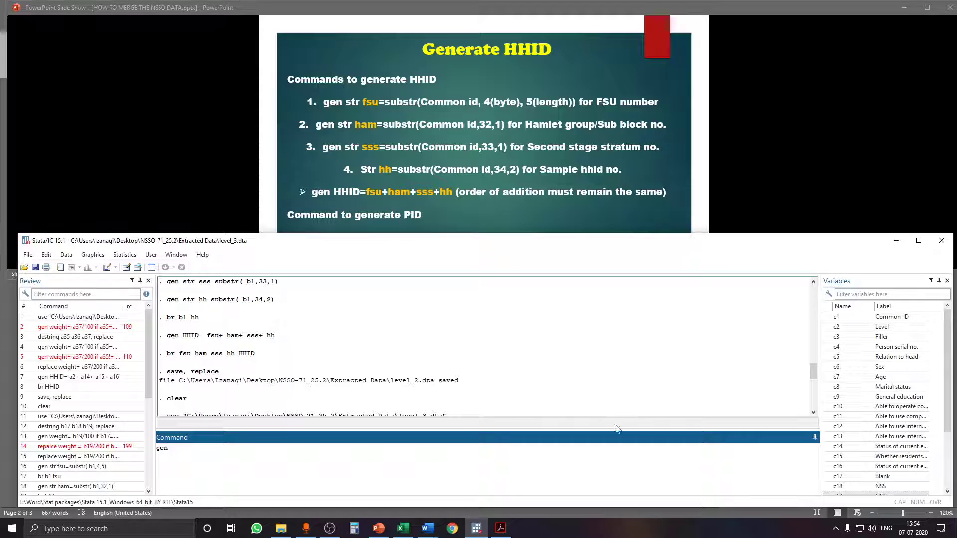
{"action": "left_click", "coordinate": [919, 240]}
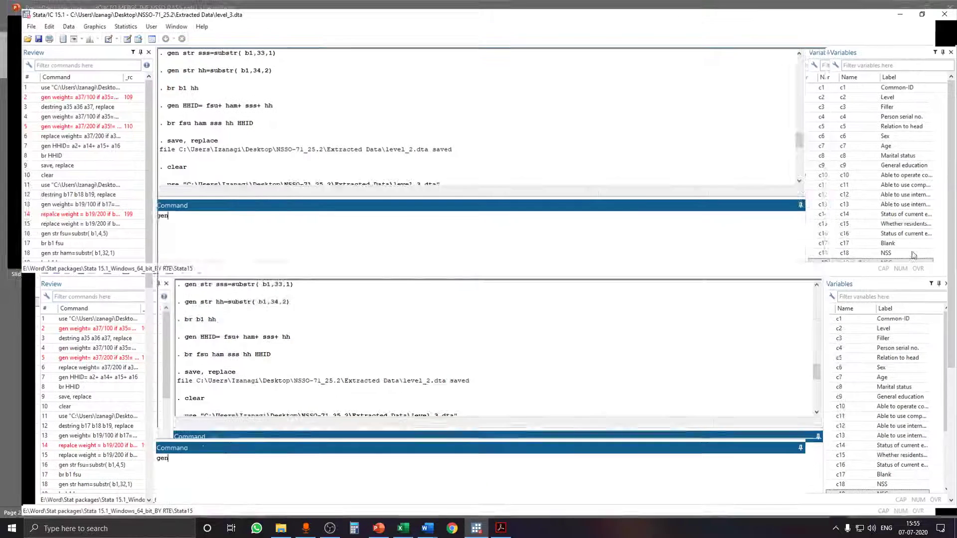
{"action": "type", "text": "en PID="}
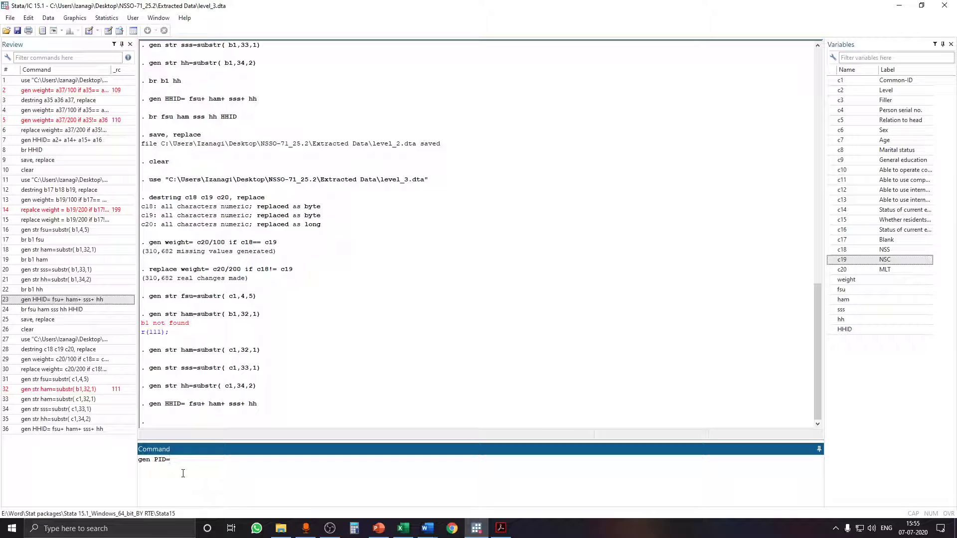
{"action": "type", "text": "HJ"}
{"action": "type", "text": "ID+"}
{"action": "left_click", "coordinate": [832, 112]}
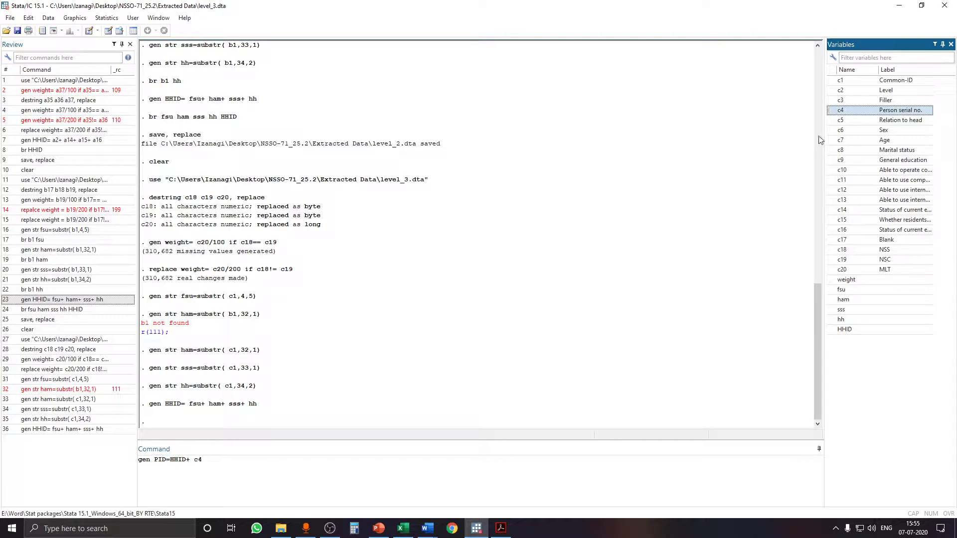
{"action": "key", "text": "Return"}
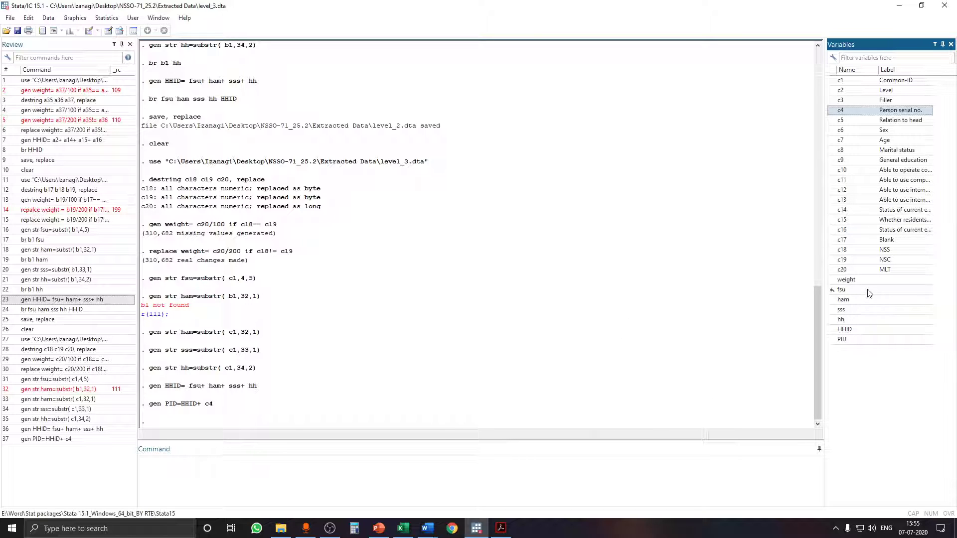
Step: Save the level_3 dataset with the replace option and clear it from memory
{"action": "left_click", "coordinate": [645, 474]}
{"action": "type", "text": "save,"}
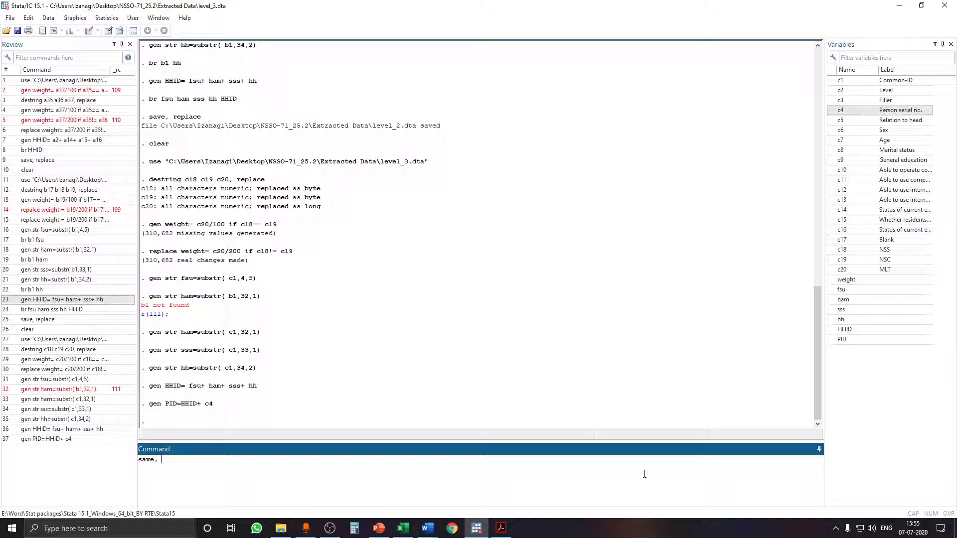
{"action": "type", "text": " replace"}
{"action": "key", "text": "Return"}
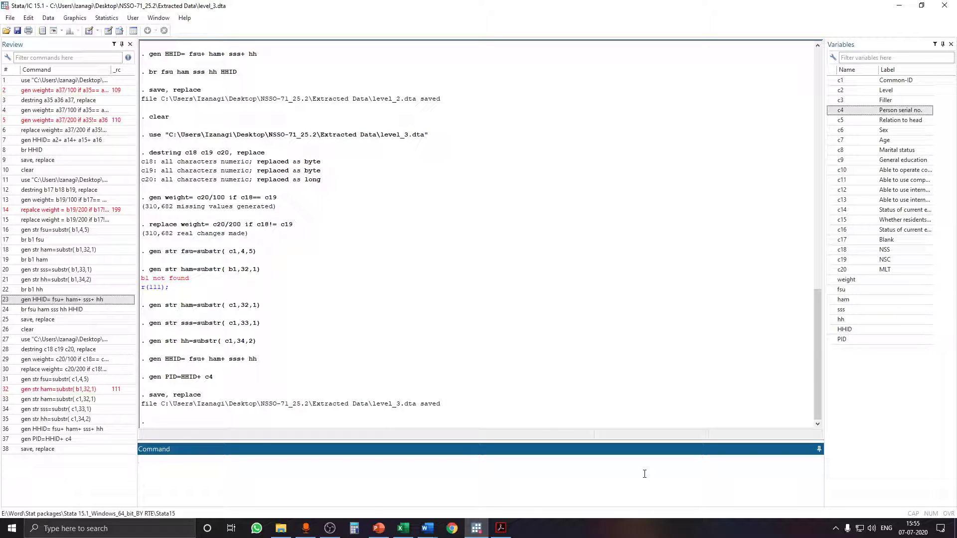
{"action": "type", "text": "clear"}
{"action": "key", "text": "Return"}
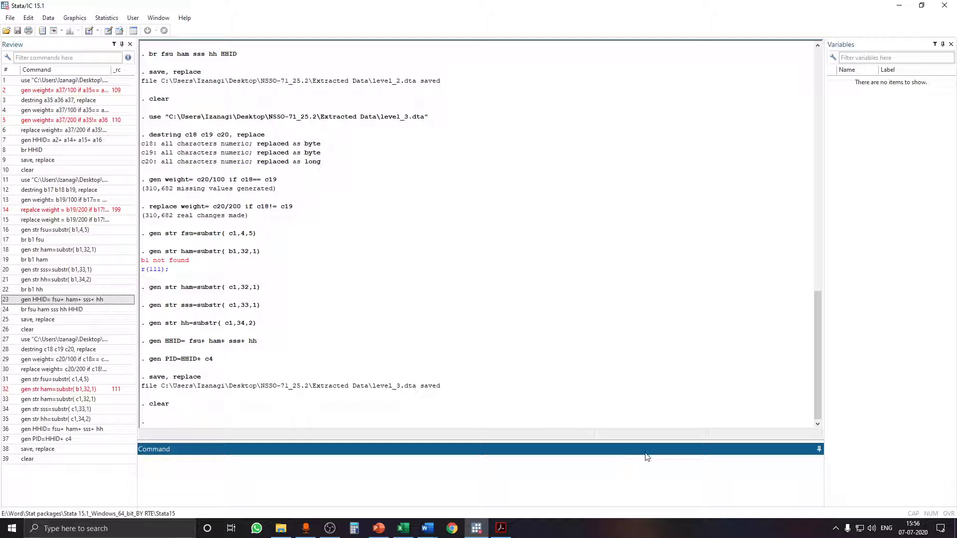
Step: Open the level_4.dta dataset from the Extracted Data folder
{"action": "left_click", "coordinate": [6, 30]}
{"action": "left_click", "coordinate": [200, 123]}
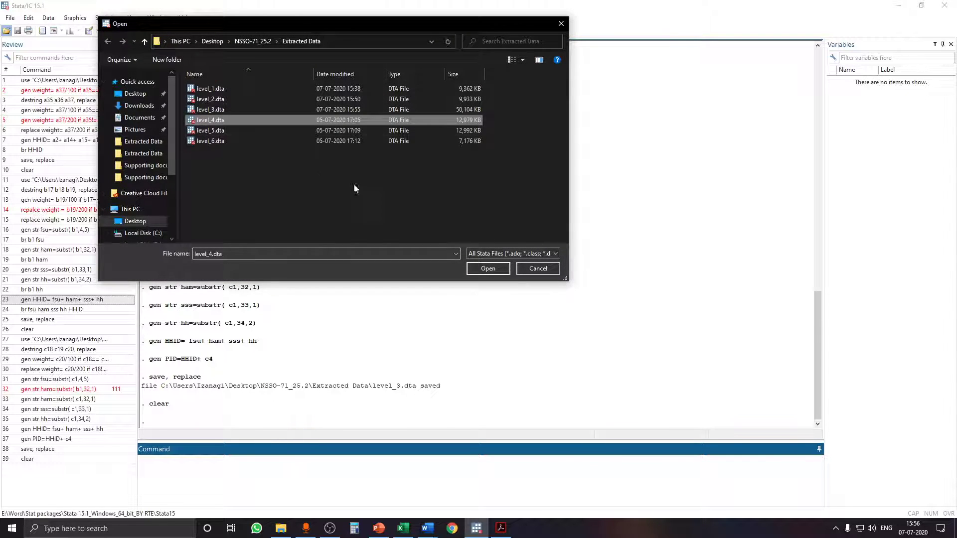
{"action": "left_click", "coordinate": [492, 268]}
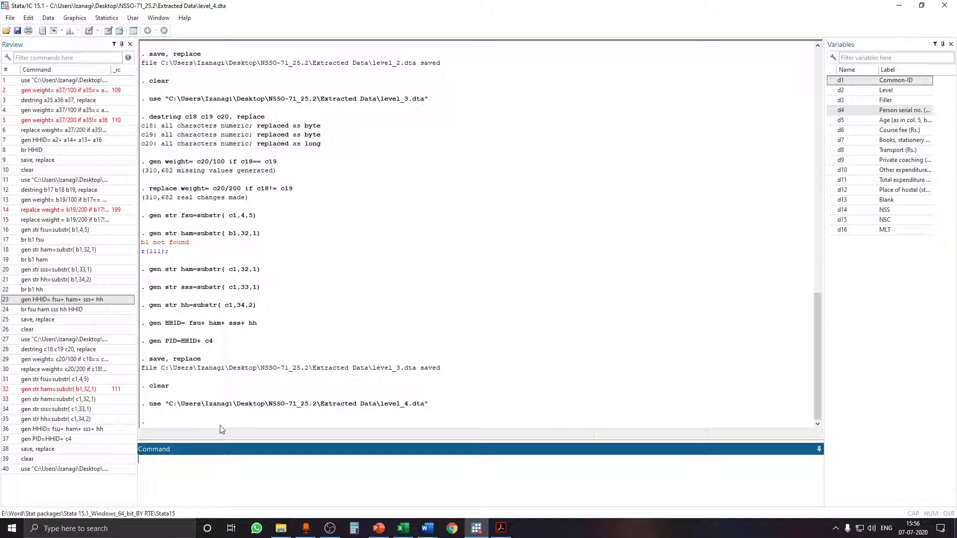
{"action": "left_click", "coordinate": [81, 402]}
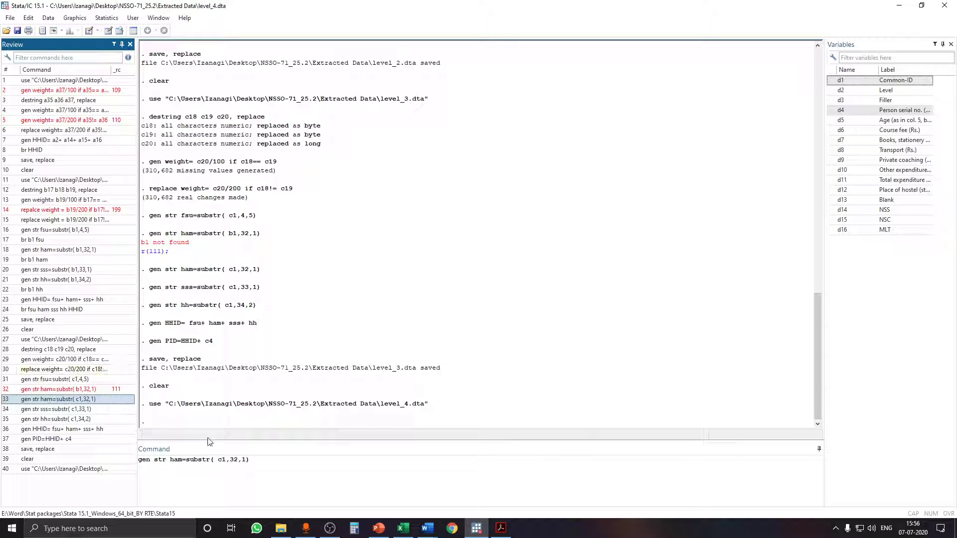
{"action": "left_click_drag", "start_coordinate": [282, 464], "coordinate": [130, 472]}
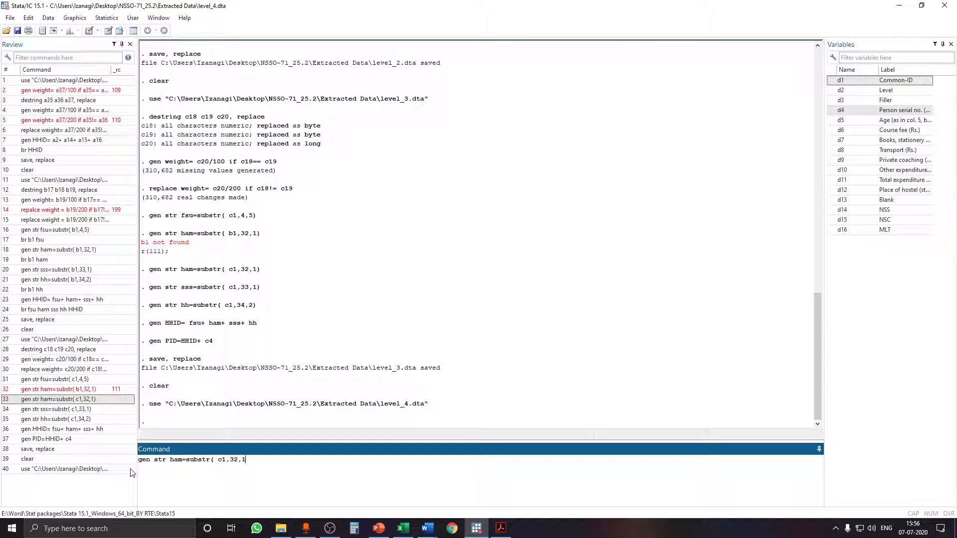
{"action": "key", "text": "BackSpace"}
{"action": "key", "text": "BackSpace"}
{"action": "key", "text": "BackSpace"}
{"action": "key", "text": "BackSpace"}
{"action": "key", "text": "BackSpace"}
{"action": "key", "text": "BackSpace"}
{"action": "key", "text": "BackSpace"}
{"action": "key", "text": "BackSpace"}
{"action": "key", "text": "BackSpace"}
{"action": "key", "text": "BackSpace"}
{"action": "key", "text": "BackSpace"}
{"action": "key", "text": "BackSpace"}
{"action": "key", "text": "BackSpace"}
{"action": "key", "text": "BackSpace"}
{"action": "key", "text": "BackSpace"}
{"action": "key", "text": "BackSpace"}
{"action": "key", "text": "BackSpace"}
{"action": "key", "text": "BackSpace"}
{"action": "key", "text": "BackSpace"}
{"action": "key", "text": "BackSpace"}
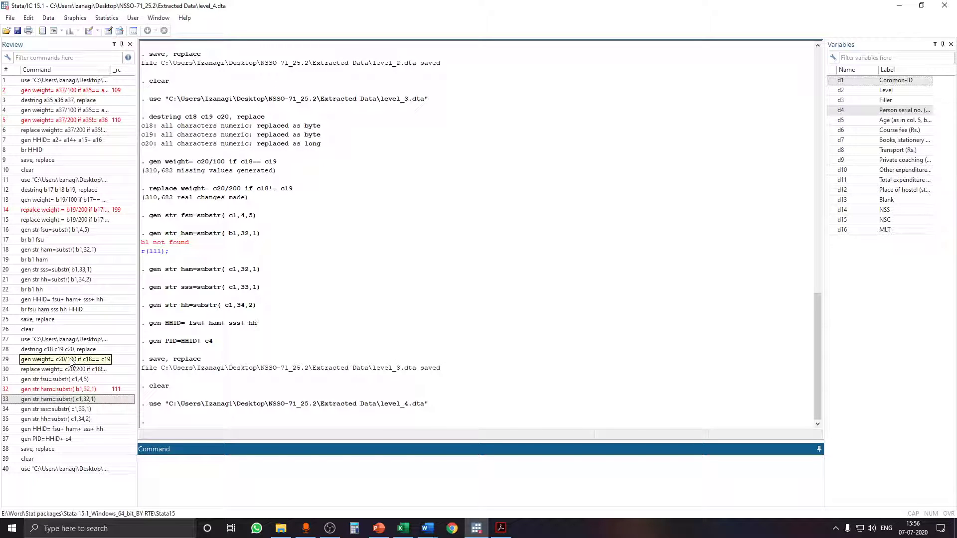
{"action": "left_click", "coordinate": [72, 360]}
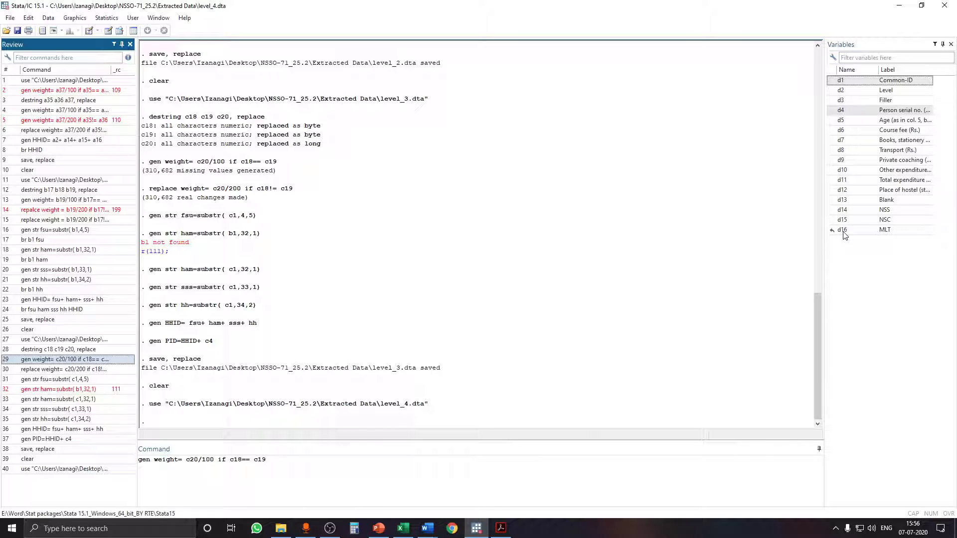
{"action": "left_click", "coordinate": [279, 463]}
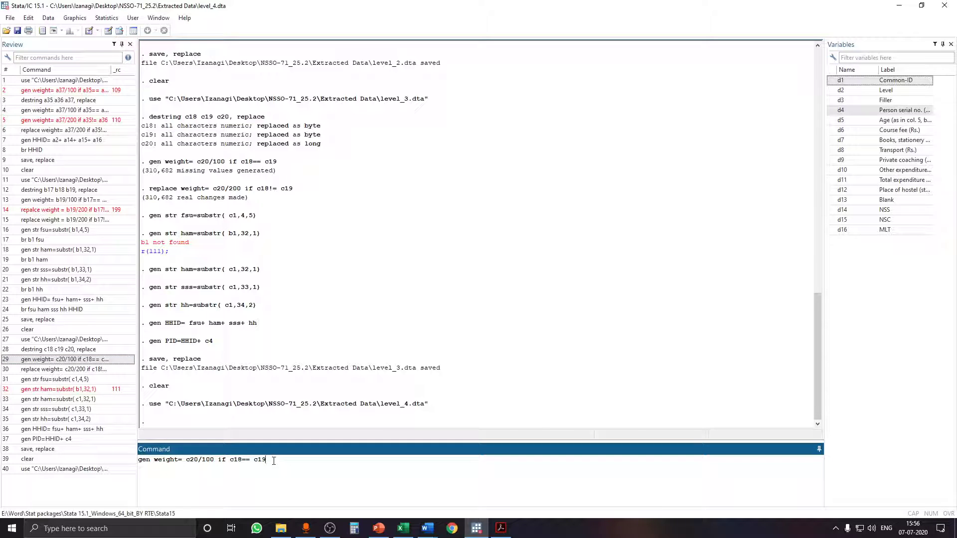
{"action": "left_click_drag", "start_coordinate": [273, 461], "coordinate": [139, 461]}
{"action": "key", "text": "BackSpace"}
Step: Destring the variables d14, d15 and d16 with the replace option
{"action": "type", "text": "destring"}
{"action": "left_click", "coordinate": [832, 213]}
{"action": "left_click", "coordinate": [832, 222]}
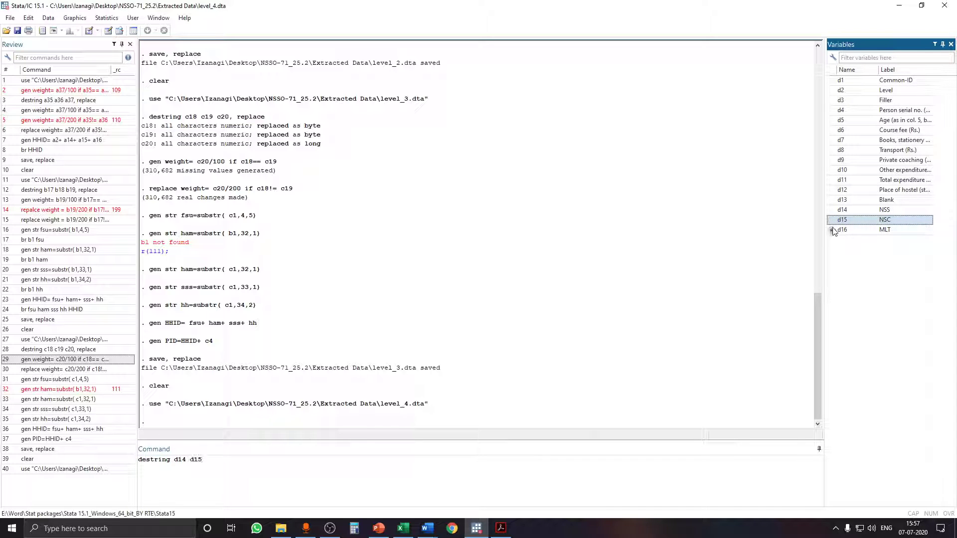
{"action": "left_click", "coordinate": [833, 229]}
{"action": "left_click", "coordinate": [364, 469]}
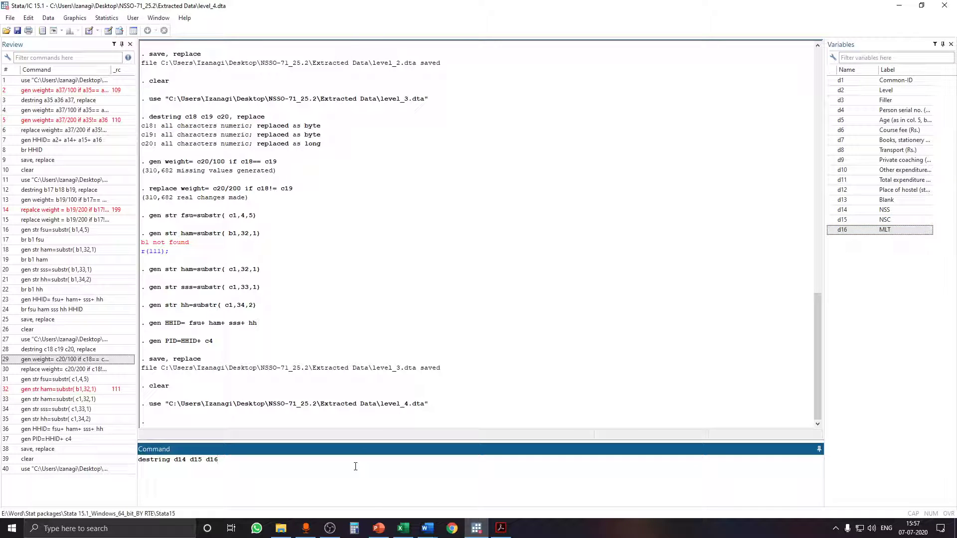
{"action": "type", "text": ", replace"}
{"action": "key", "text": "Return"}
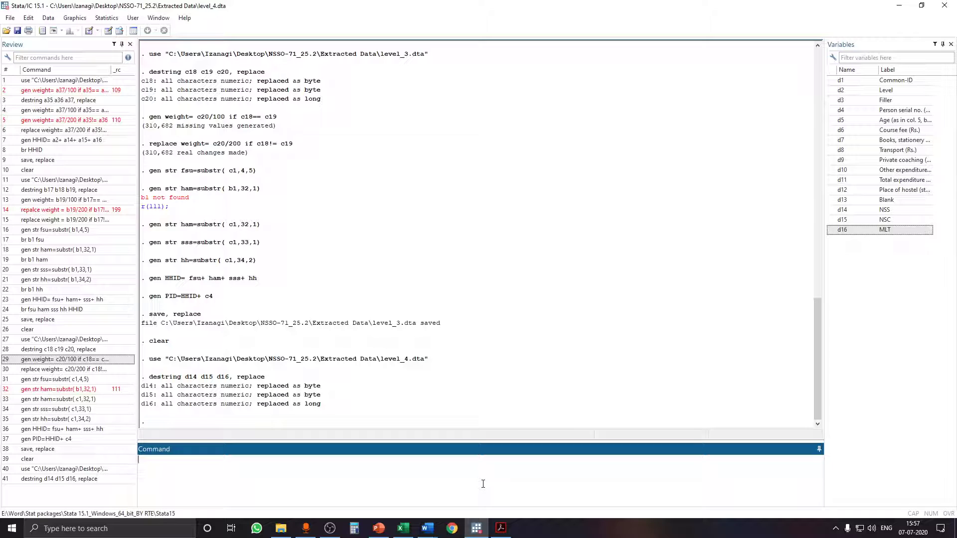
Step: Generate the variable weight as d16/100 for observations where d14 equals d15
{"action": "type", "text": "gen weight="}
{"action": "left_click", "coordinate": [832, 230]}
{"action": "left_click", "coordinate": [309, 463]}
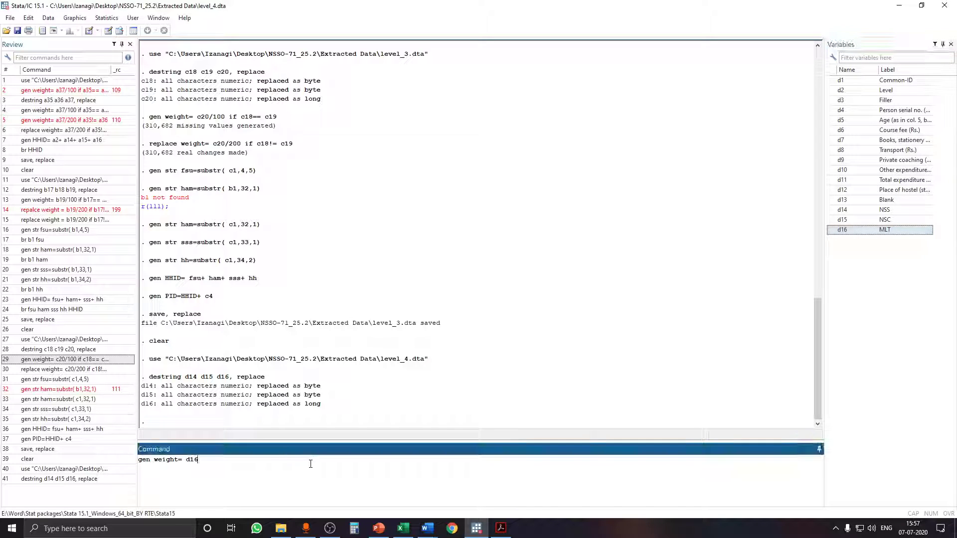
{"action": "type", "text": "/100 "}
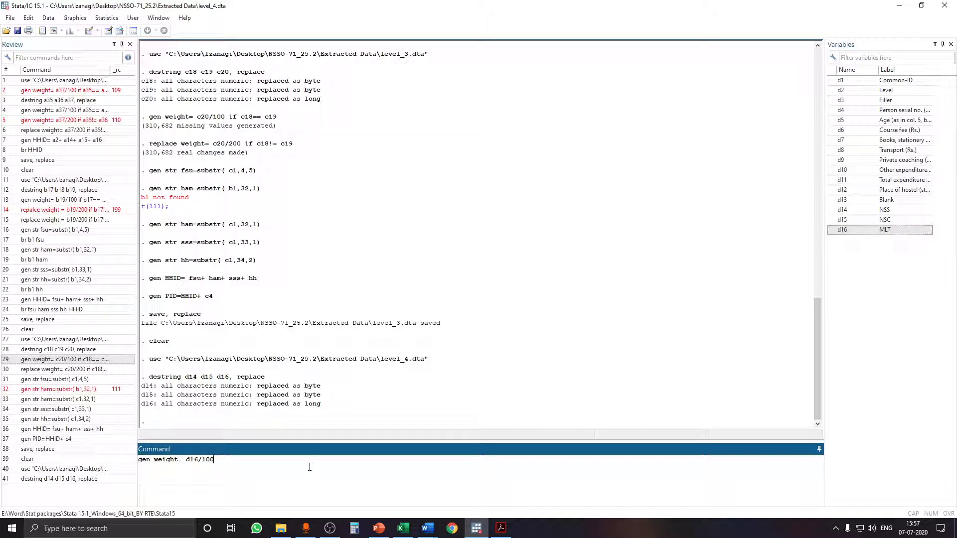
{"action": "type", "text": "if"}
{"action": "double_click", "coordinate": [837, 209]}
{"action": "left_click", "coordinate": [335, 472]}
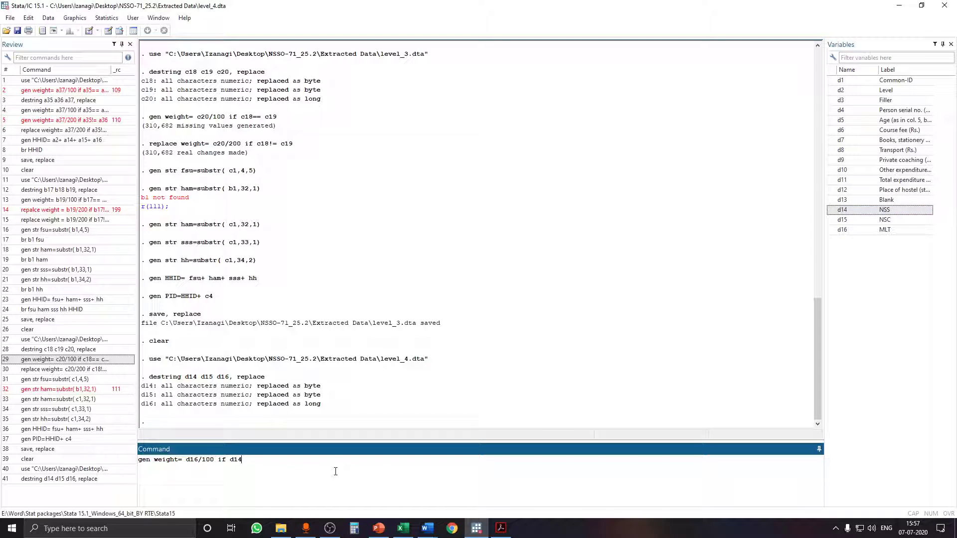
{"action": "type", "text": "=="}
{"action": "double_click", "coordinate": [836, 221]}
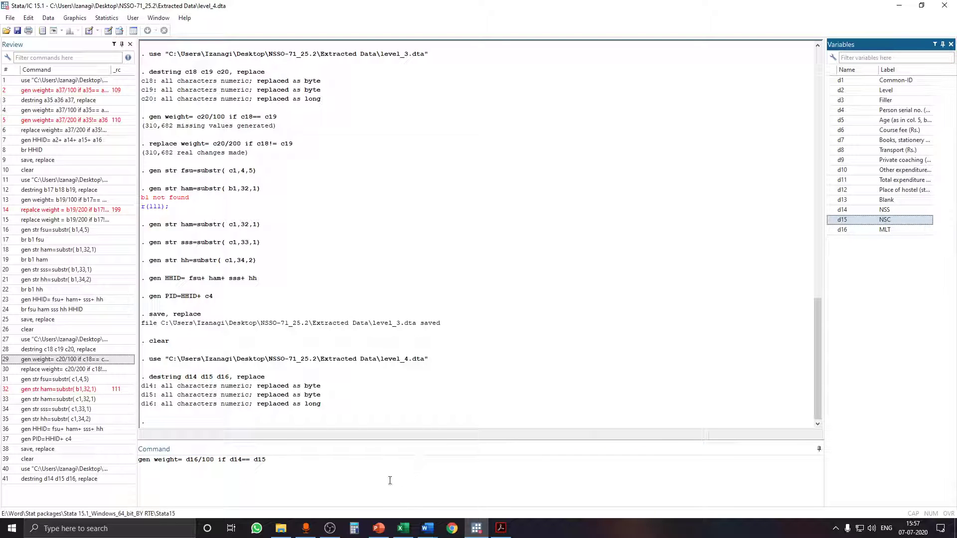
{"action": "key", "text": "Return"}
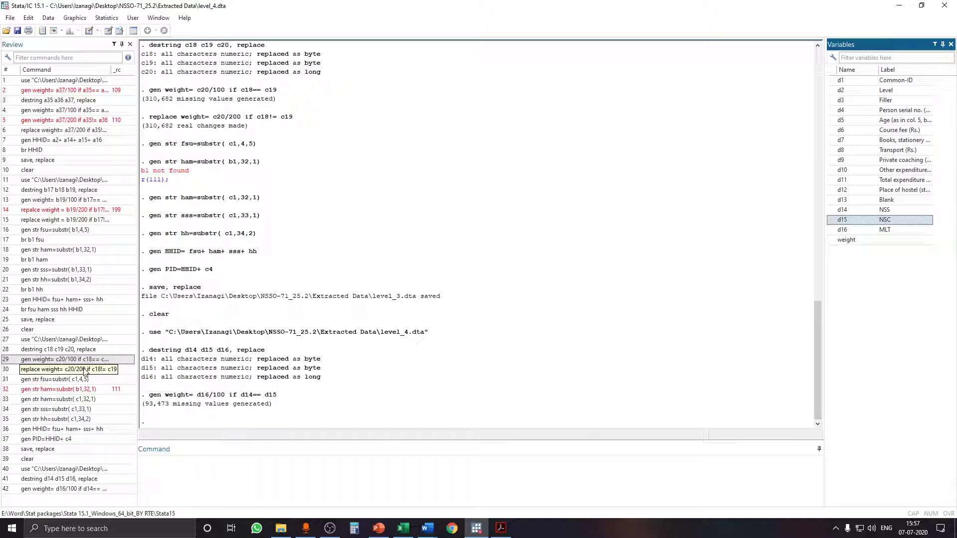
Step: Replace weight with d16/200 where d14 != d15, adapting the earlier level 3 replace command
{"action": "left_click", "coordinate": [84, 371]}
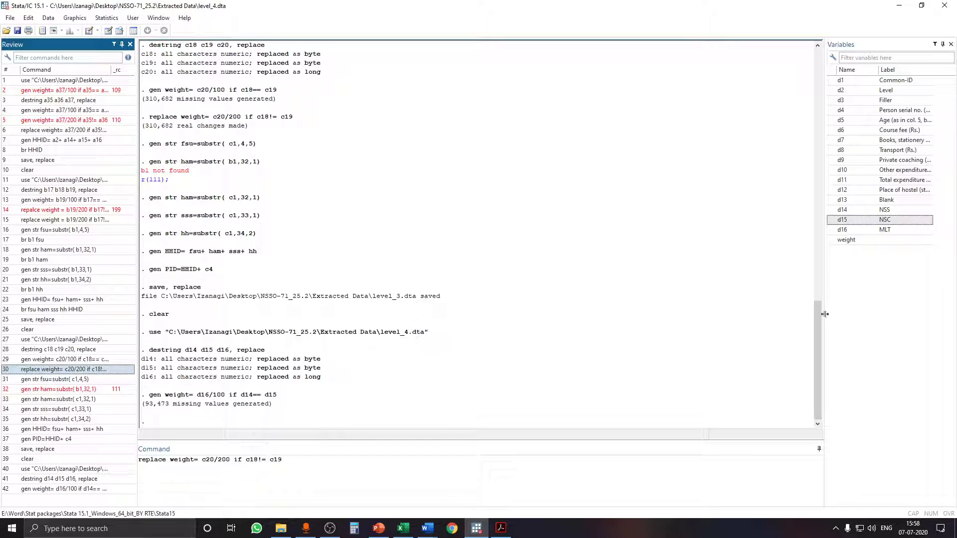
{"action": "left_click", "coordinate": [214, 461]}
{"action": "key", "text": "BackSpace"}
{"action": "key", "text": "BackSpace"}
{"action": "key", "text": "BackSpace"}
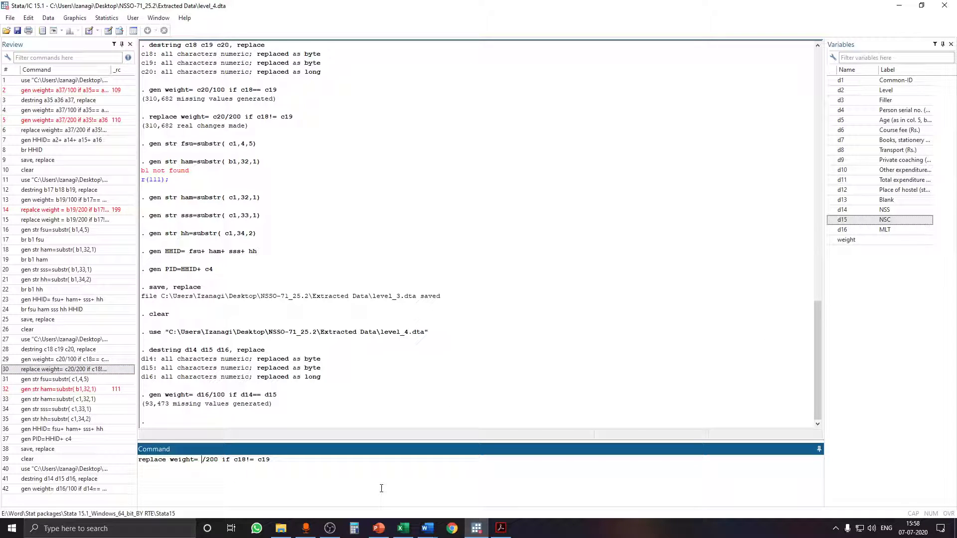
{"action": "type", "text": "d16"}
{"action": "key", "text": "BackSpace"}
{"action": "key", "text": "BackSpace"}
{"action": "key", "text": "BackSpace"}
{"action": "double_click", "coordinate": [839, 230]}
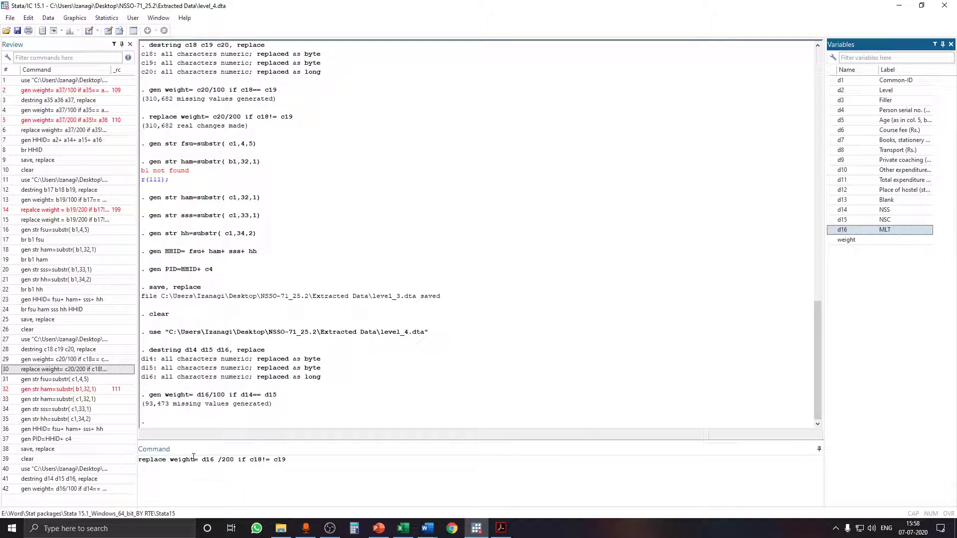
{"action": "left_click", "coordinate": [261, 459]}
{"action": "key", "text": "BackSpace"}
{"action": "key", "text": "BackSpace"}
{"action": "key", "text": "BackSpace"}
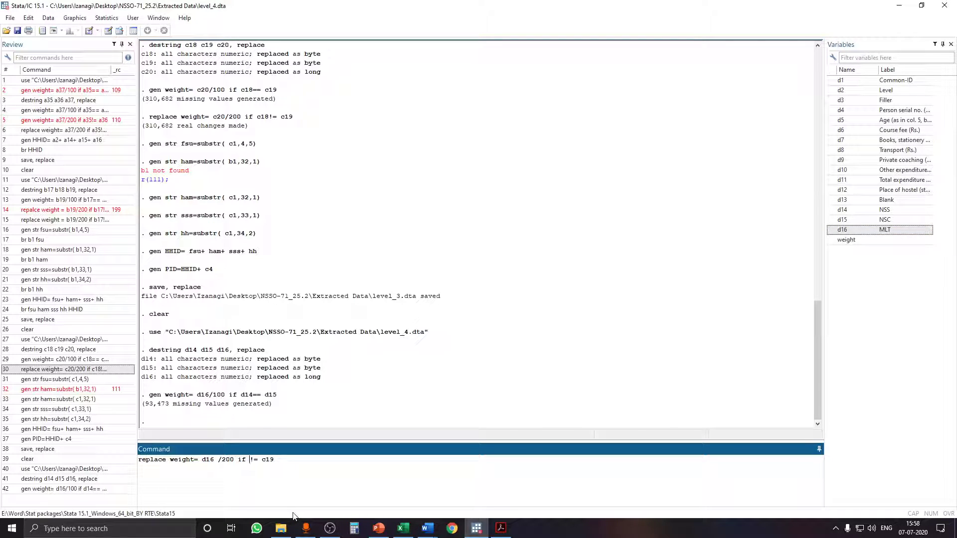
{"action": "left_click", "coordinate": [841, 210]}
{"action": "double_click", "coordinate": [841, 210]}
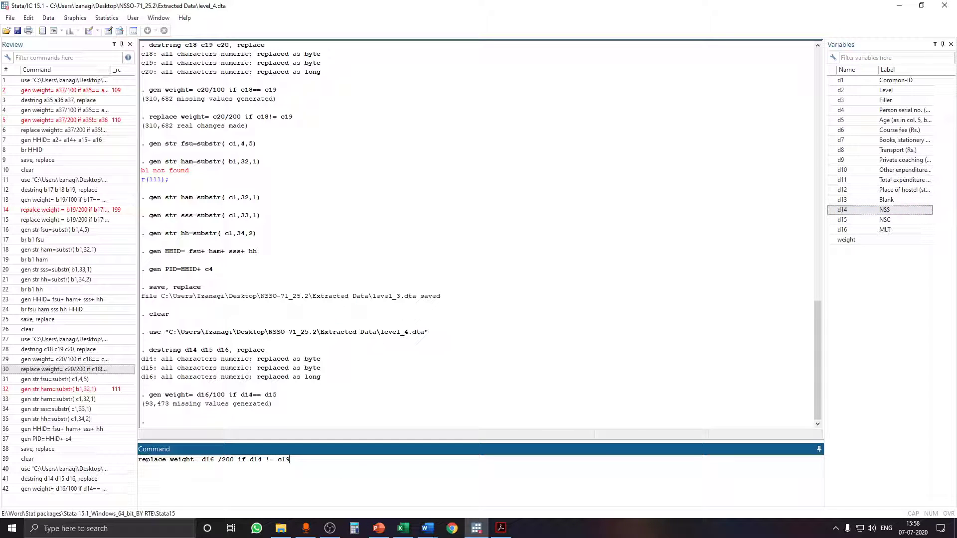
{"action": "key", "text": "BackSpace"}
{"action": "key", "text": "BackSpace"}
{"action": "double_click", "coordinate": [831, 220]}
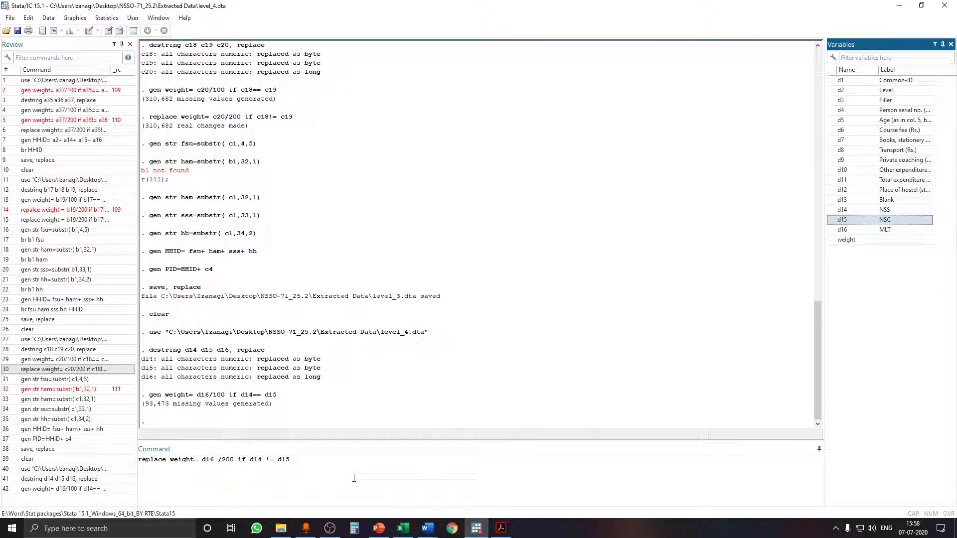
{"action": "left_click", "coordinate": [267, 460]}
{"action": "key", "text": "BackSpace"}
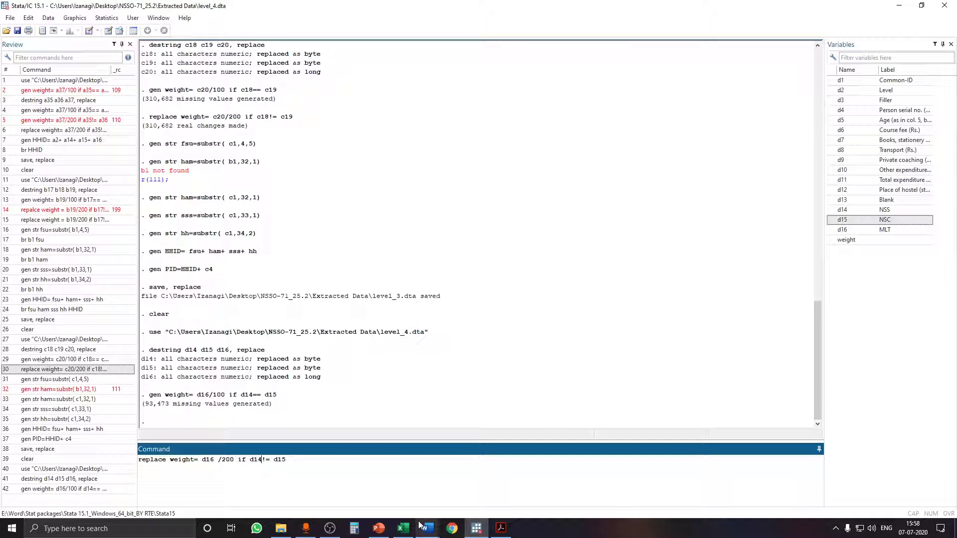
{"action": "key", "text": "Return"}
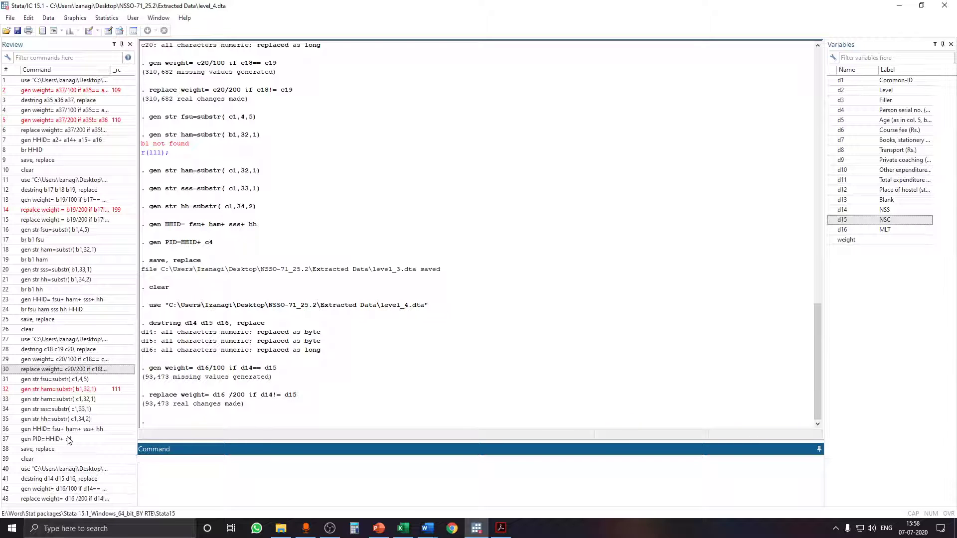
Step: Generate the string variable fsu as substr(d1,4,5), reusing the level 3 command with d1 instead of c1
{"action": "left_click", "coordinate": [70, 380]}
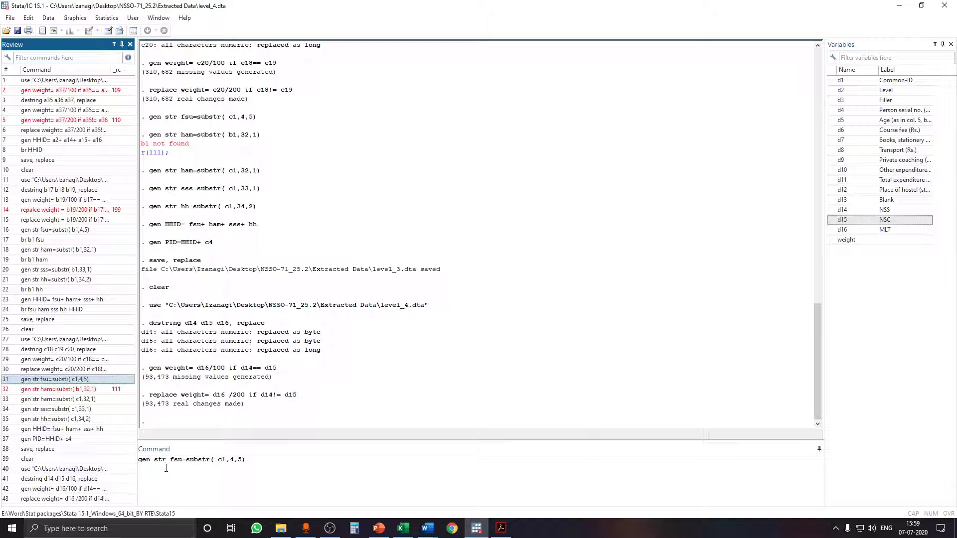
{"action": "left_click", "coordinate": [224, 461]}
{"action": "key", "text": "BackSpace"}
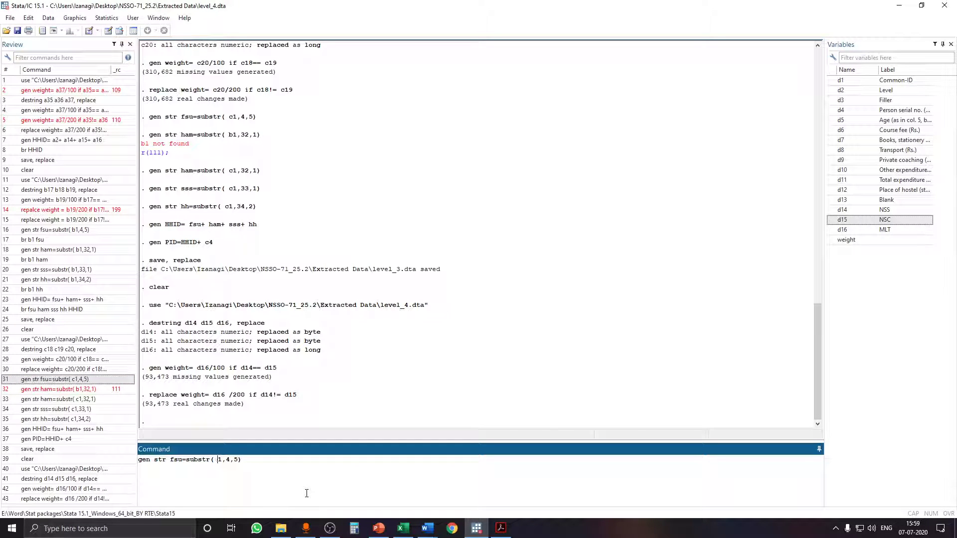
{"action": "type", "text": "d"}
{"action": "key", "text": "Return"}
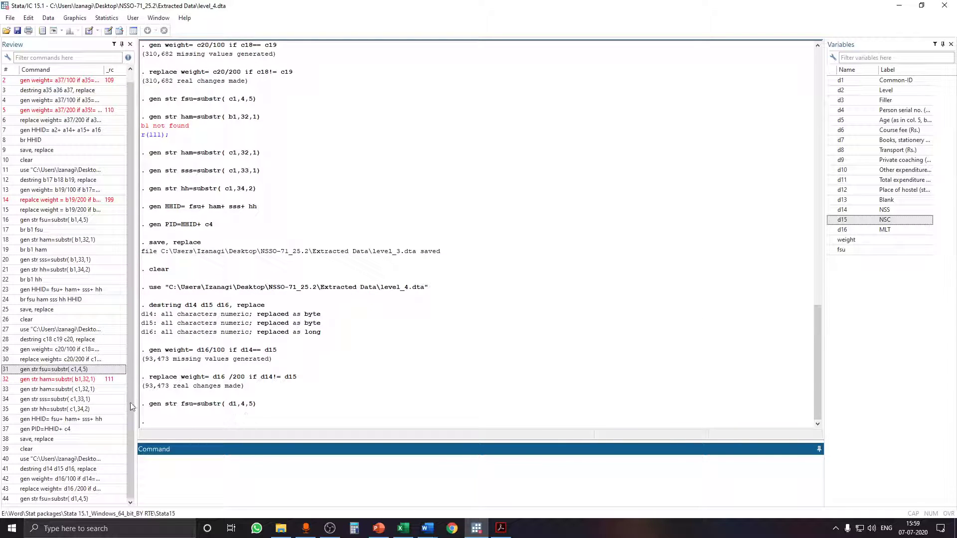
Step: Generate the string variable ham as substr(d1,32,1) from the earlier level 3 command
{"action": "left_click", "coordinate": [83, 390]}
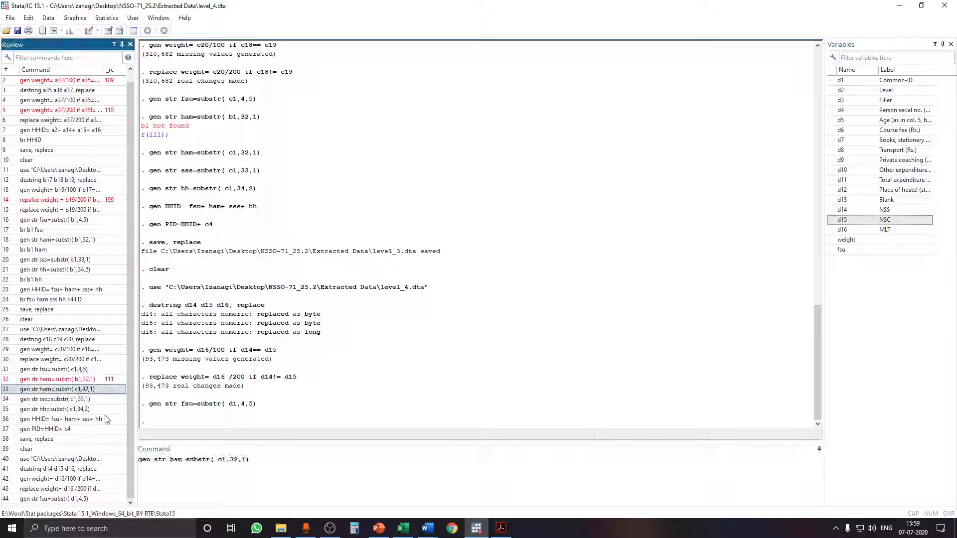
{"action": "left_click", "coordinate": [227, 460]}
{"action": "key", "text": "BackSpace"}
{"action": "type", "text": "d"}
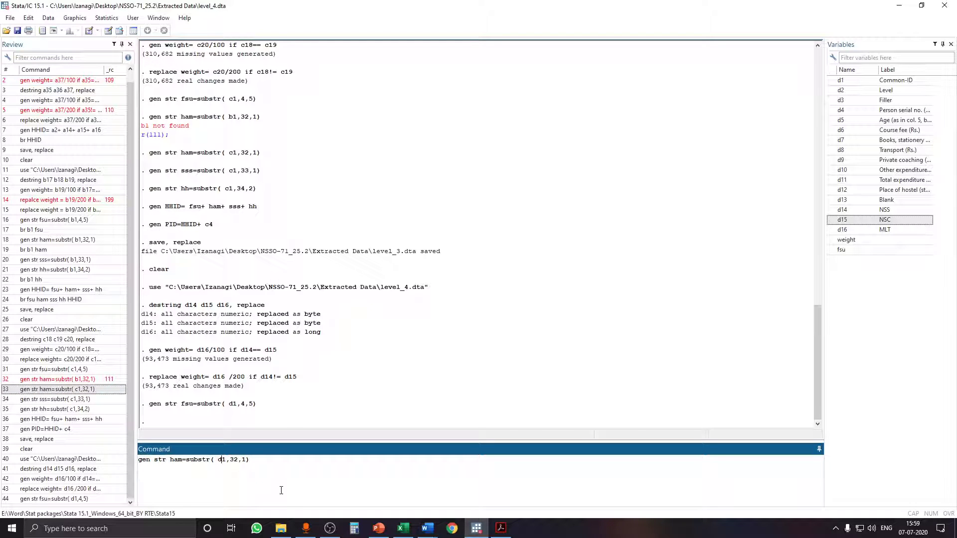
{"action": "key", "text": "Return"}
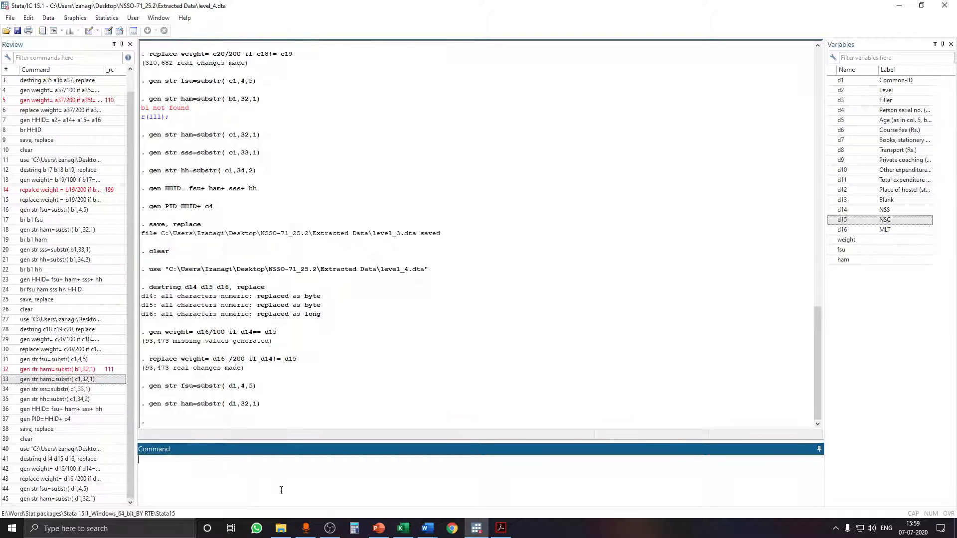
Step: Generate the string variable sss as substr(d1,33,1) from the earlier level 3 command
{"action": "left_click", "coordinate": [90, 391]}
{"action": "left_click", "coordinate": [225, 462]}
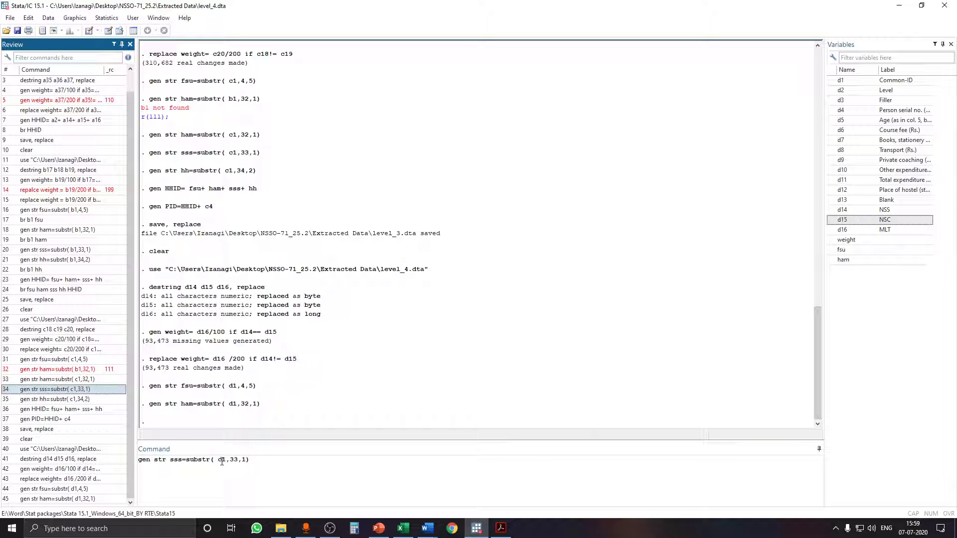
{"action": "left_click", "coordinate": [221, 461]}
{"action": "key", "text": "BackSpace"}
{"action": "type", "text": "d"}
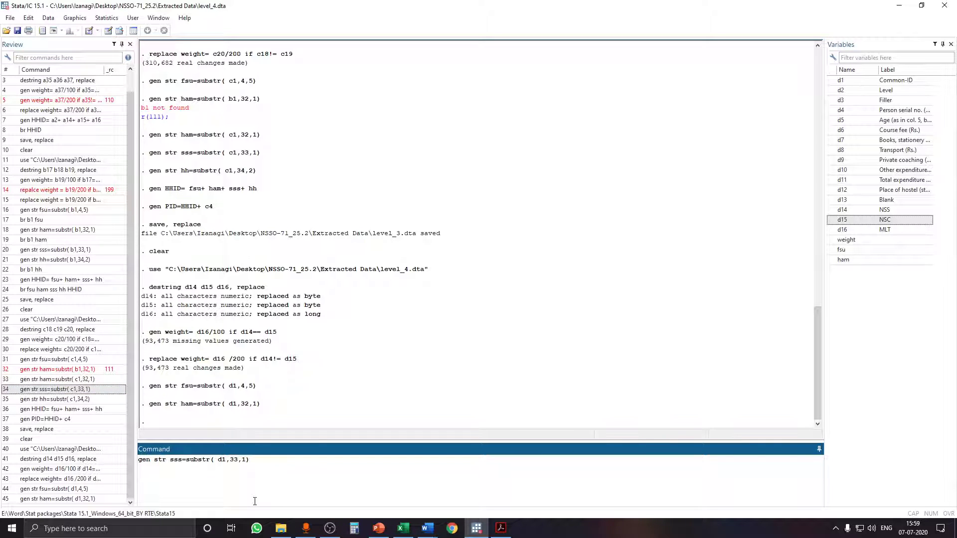
{"action": "key", "text": "Return"}
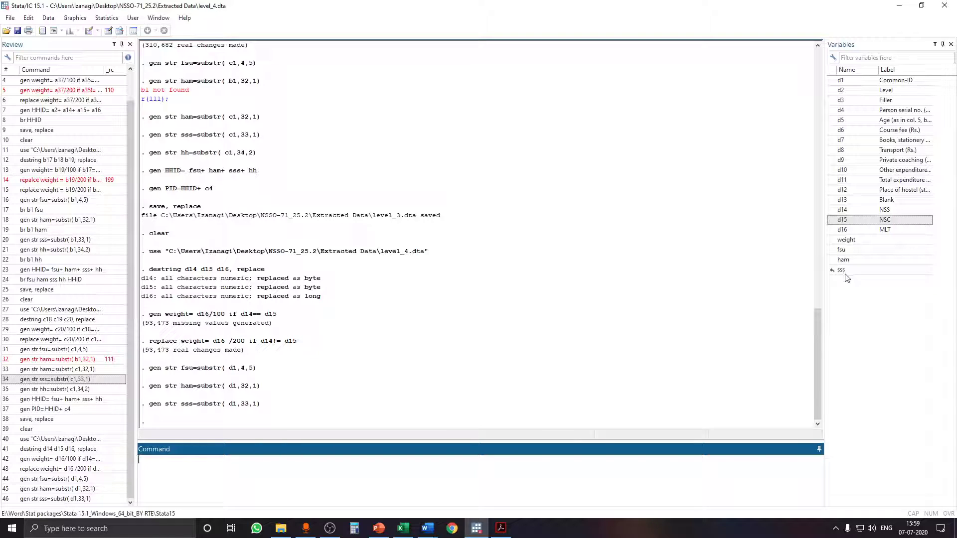
Step: Generate the string variable hh as substr(d1,34,2) from the earlier level 3 command
{"action": "left_click", "coordinate": [81, 390]}
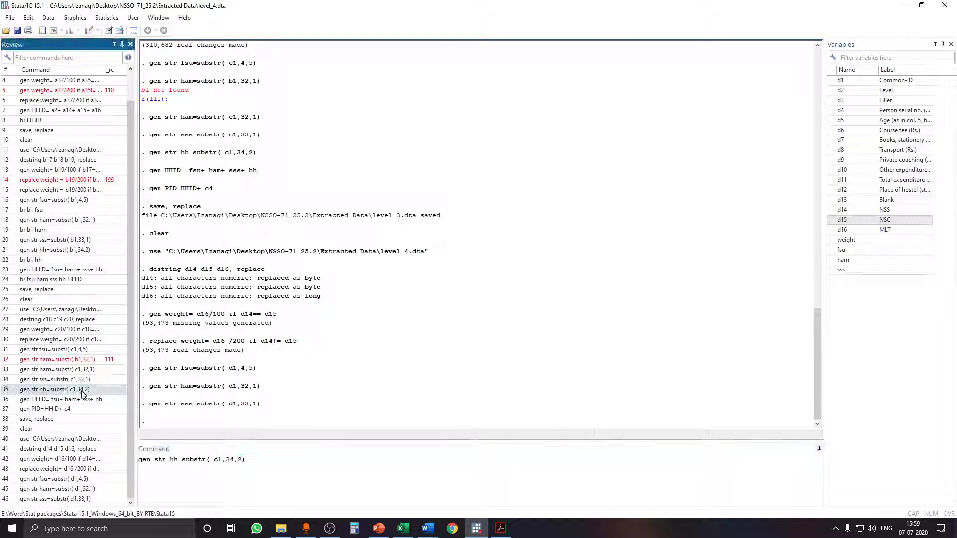
{"action": "left_click", "coordinate": [218, 459]}
{"action": "key", "text": "Delete"}
{"action": "type", "text": "d"}
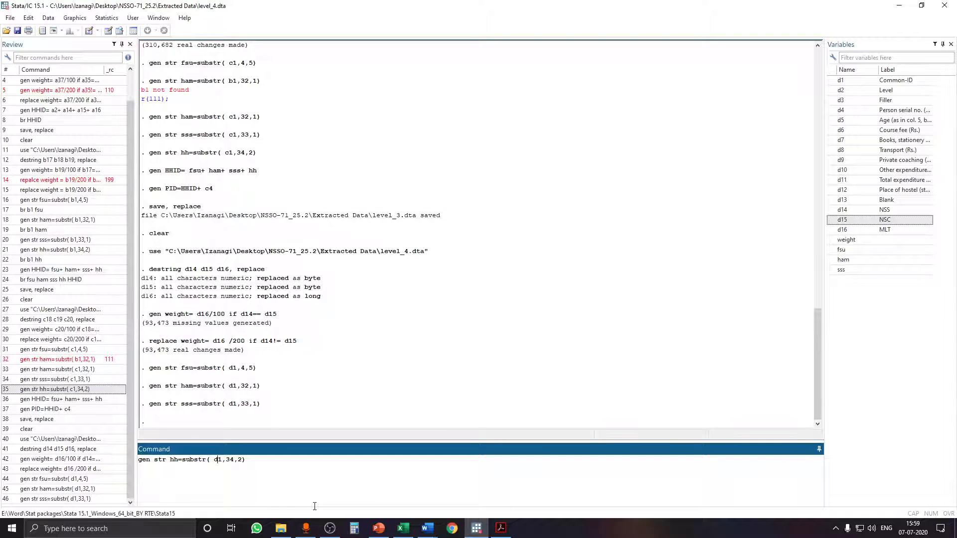
{"action": "key", "text": "Return"}
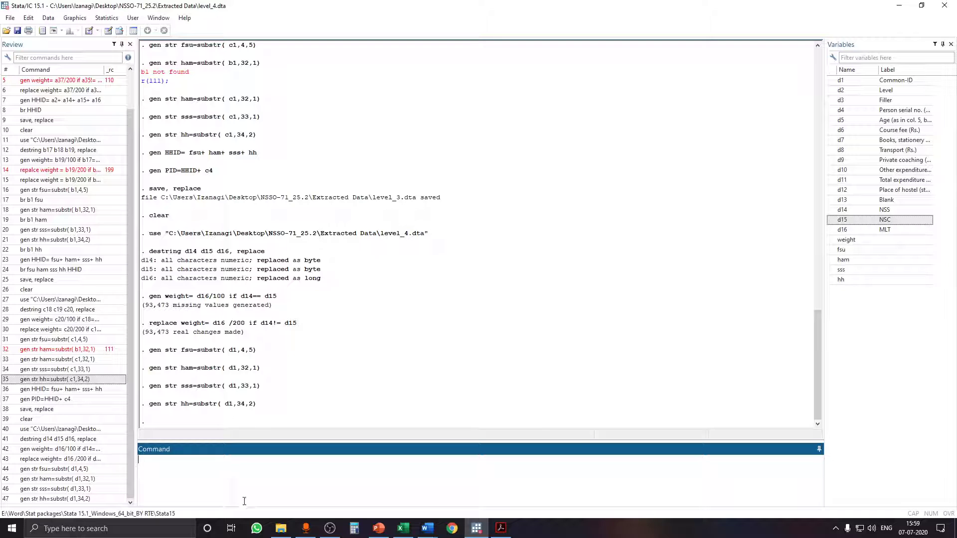
Step: Generate HHID as fsu+ ham+ sss+ hh and PID as HHID+ d4 in the level 4 data, reusing the level 3 commands
{"action": "left_click", "coordinate": [66, 390]}
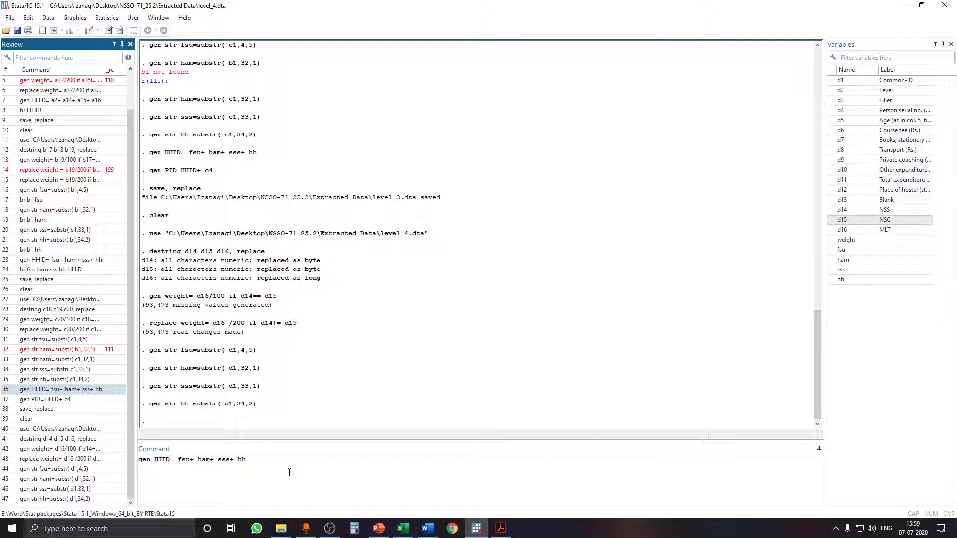
{"action": "key", "text": "Return"}
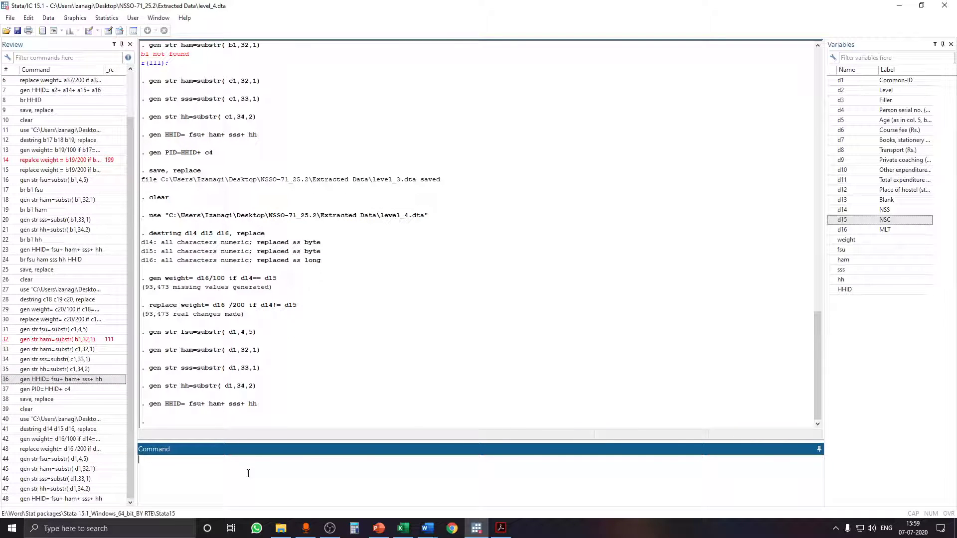
{"action": "left_click", "coordinate": [55, 390]}
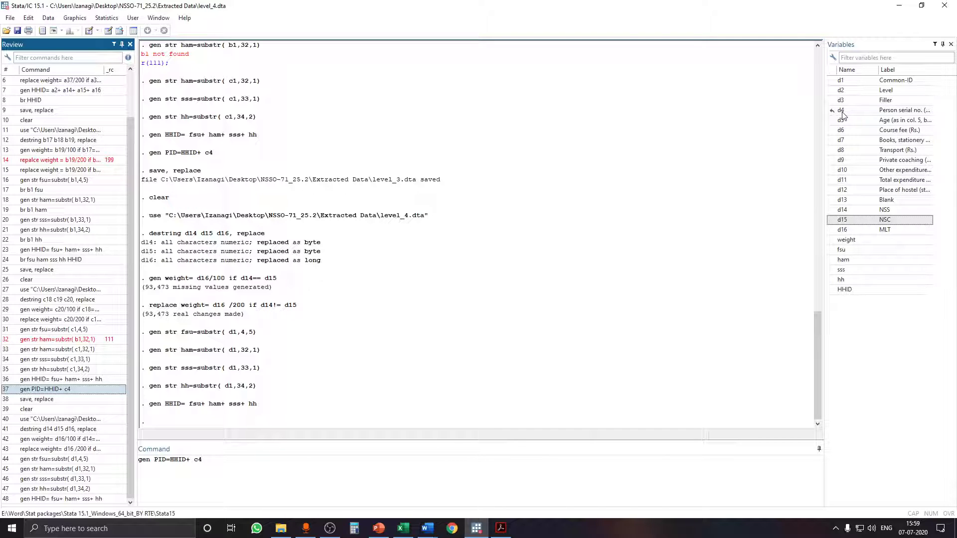
{"action": "left_click", "coordinate": [203, 460]}
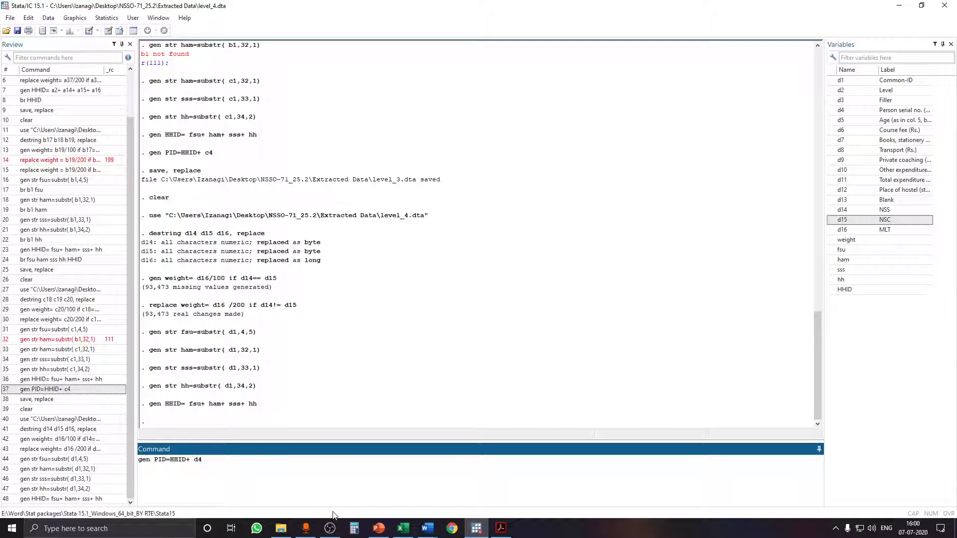
{"action": "key", "text": "Return"}
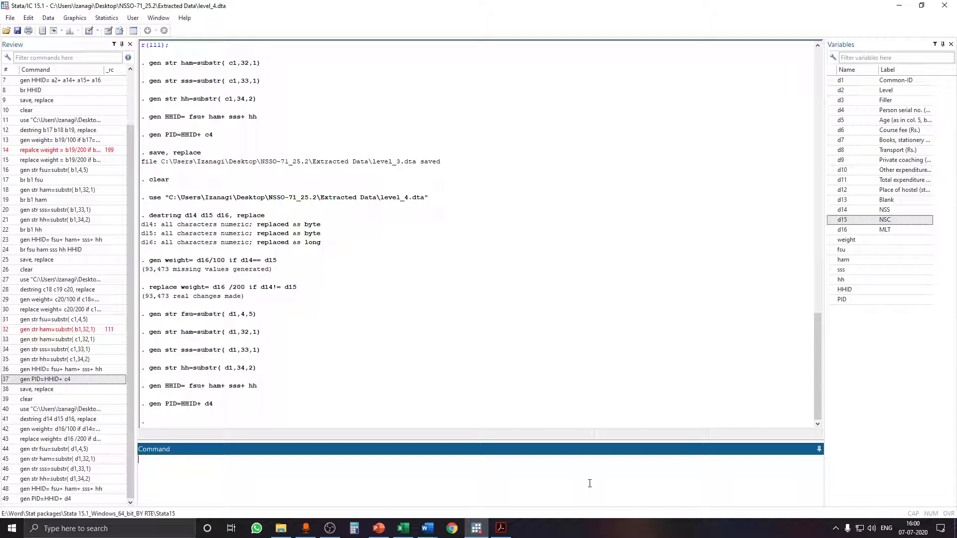
Step: Save the level 4 dataset over its existing file and clear the data from memory
{"action": "type", "text": "save, replace"}
{"action": "key", "text": "Return"}
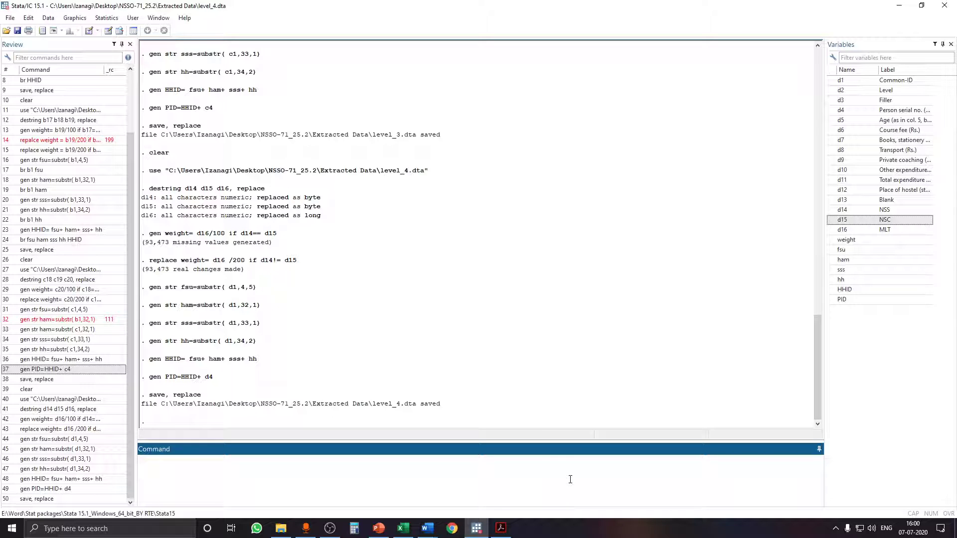
{"action": "type", "text": "celar"}
{"action": "key", "text": "BackSpace"}
{"action": "key", "text": "BackSpace"}
{"action": "key", "text": "BackSpace"}
{"action": "key", "text": "BackSpace"}
{"action": "type", "text": "le"}
{"action": "key", "text": "Return"}
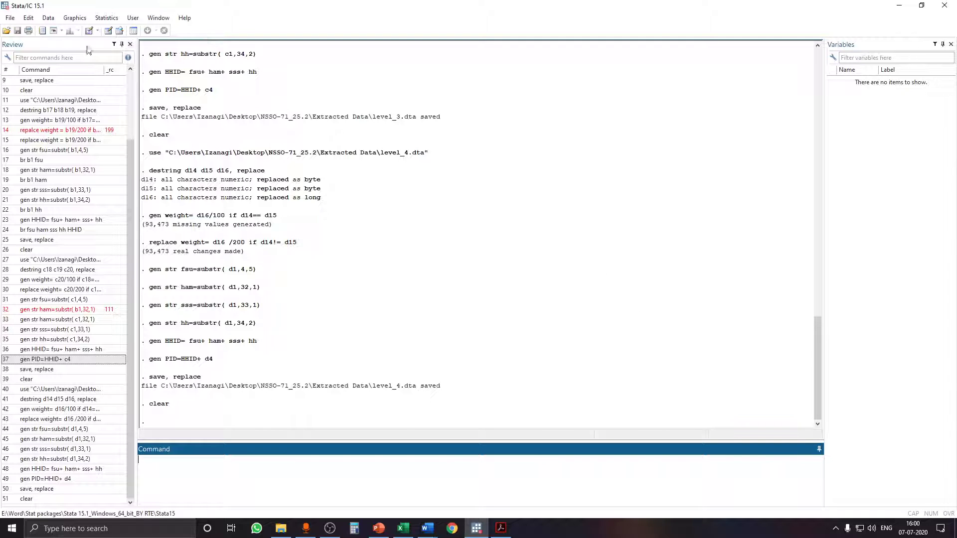
Step: Open the dataset level_5.dta from the Extracted Data folder
{"action": "left_click", "coordinate": [7, 31]}
{"action": "left_click", "coordinate": [218, 131]}
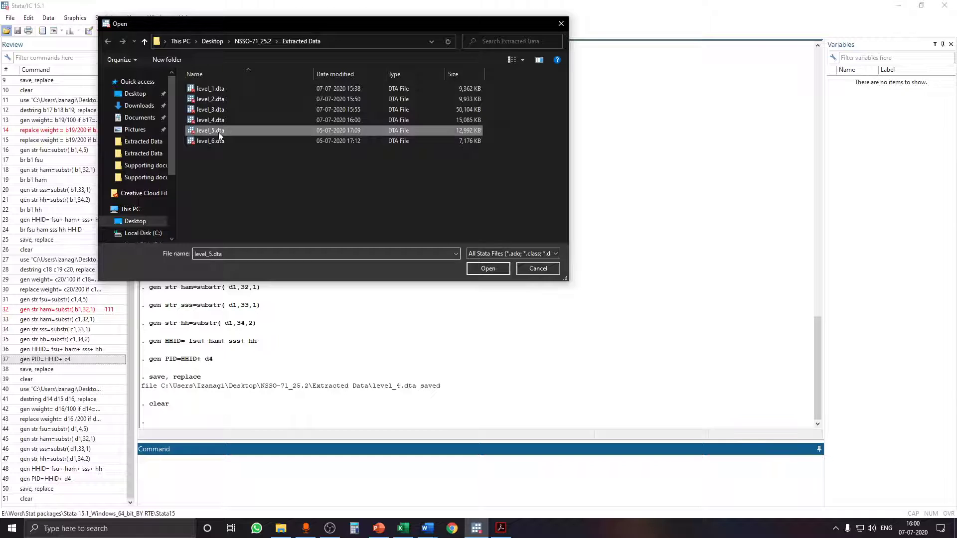
{"action": "left_click", "coordinate": [484, 268]}
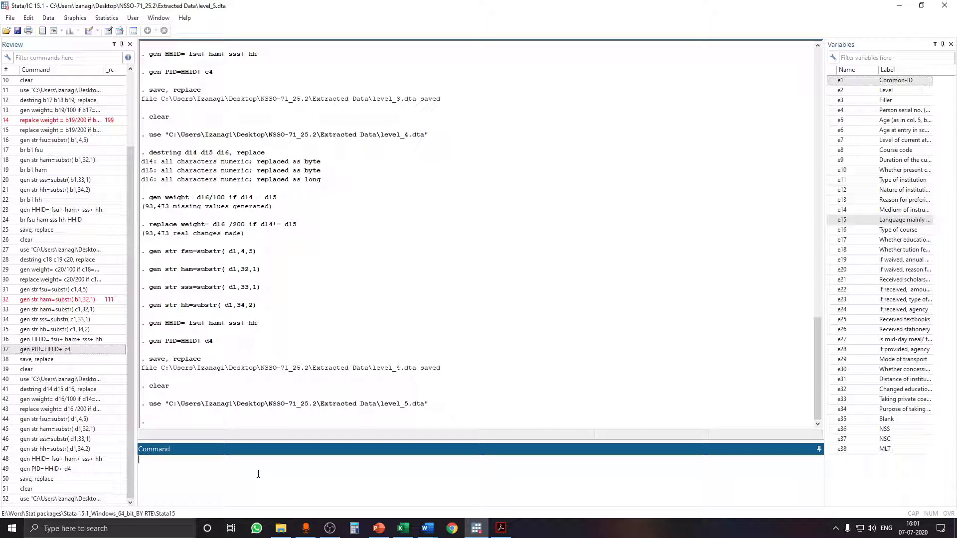
Step: Compose a destring command listing the NSS variable e36 and the MLT variable e38
{"action": "type", "text": "destring"}
{"action": "left_click", "coordinate": [831, 429]}
{"action": "left_click", "coordinate": [837, 441]}
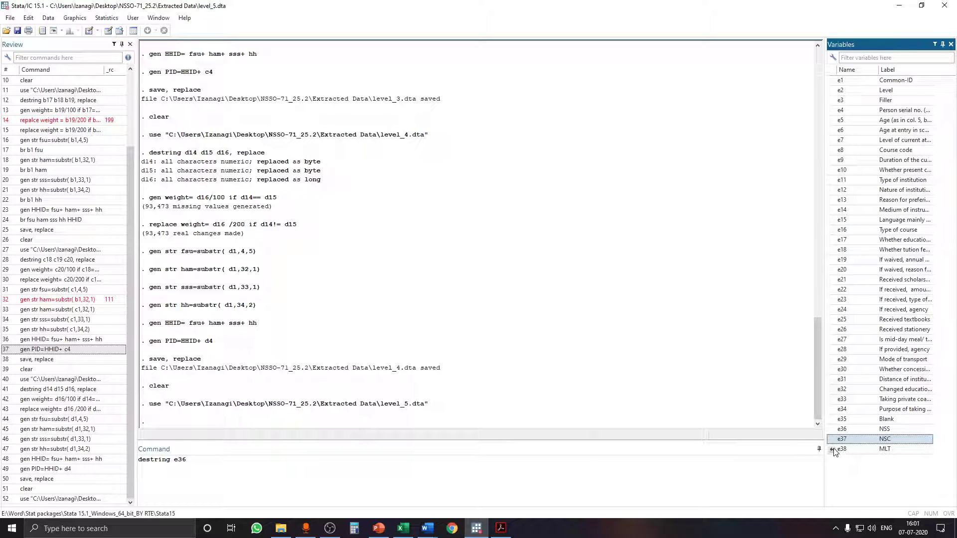
{"action": "left_click", "coordinate": [832, 450]}
{"action": "left_click", "coordinate": [436, 470]}
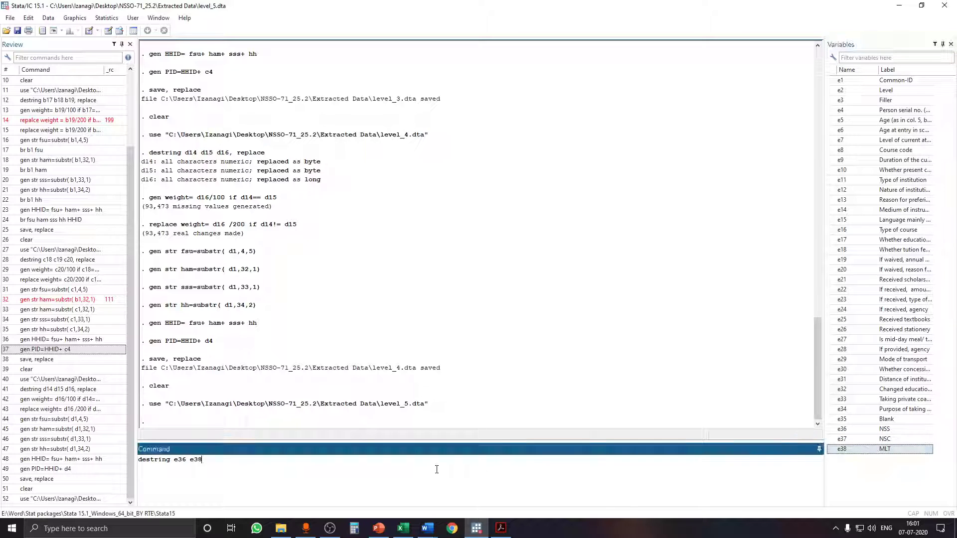
Step: Convert the NSS, MLT and NSC variables e36, e38 and e37 from string to numeric with destring, replacing the originals
{"action": "type", "text": ", replace"}
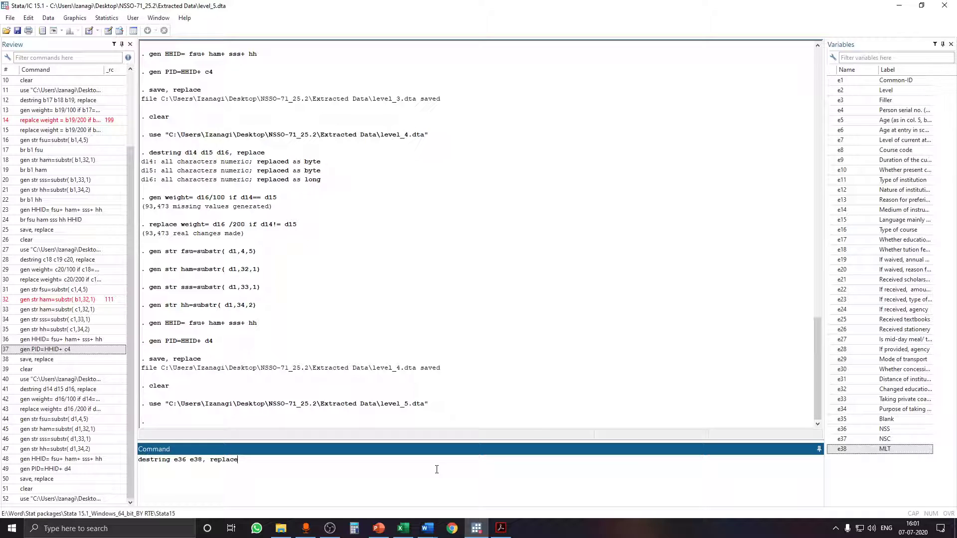
{"action": "key", "text": "Return"}
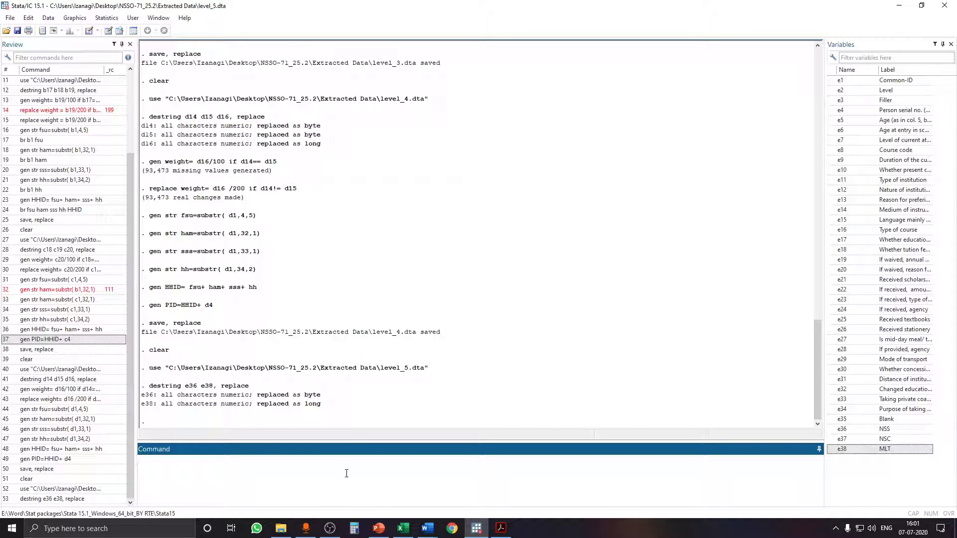
{"action": "type", "text": "estring"}
{"action": "left_click", "coordinate": [831, 440]}
{"action": "left_click", "coordinate": [232, 473]}
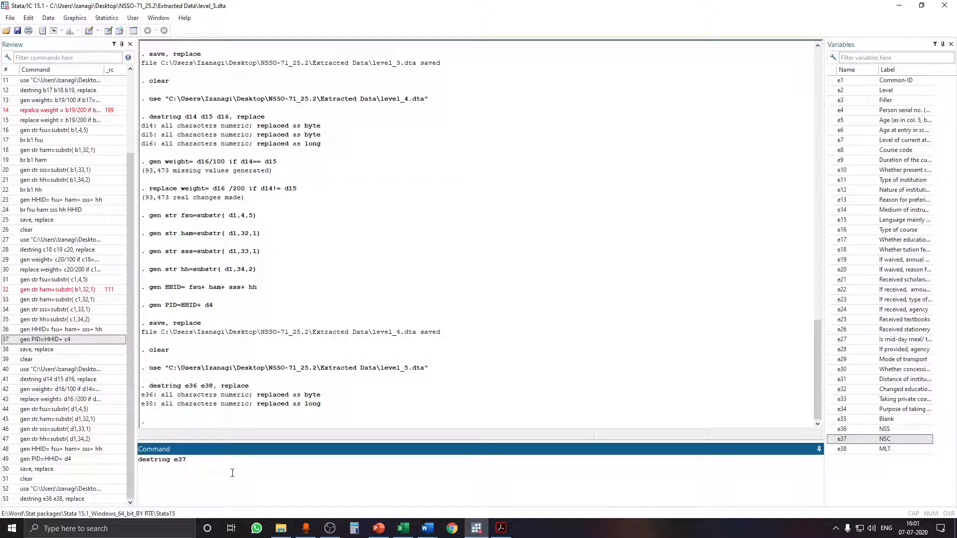
{"action": "type", "text": ", replace"}
{"action": "key", "text": "Return"}
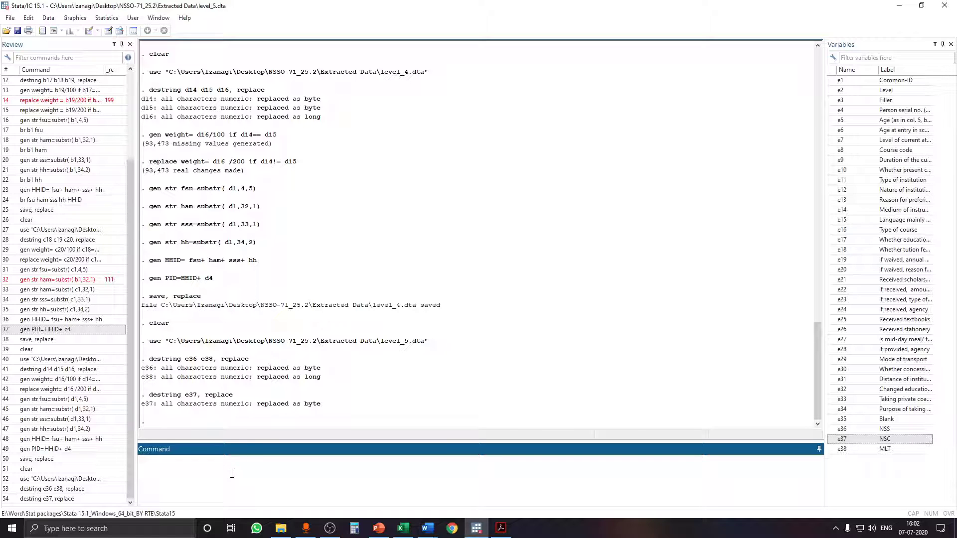
Step: Generate a weight variable equal to e38/100 for observations where e36 equals e37
{"action": "type", "text": "gen weight="}
{"action": "double_click", "coordinate": [843, 449]}
{"action": "left_click", "coordinate": [411, 481]}
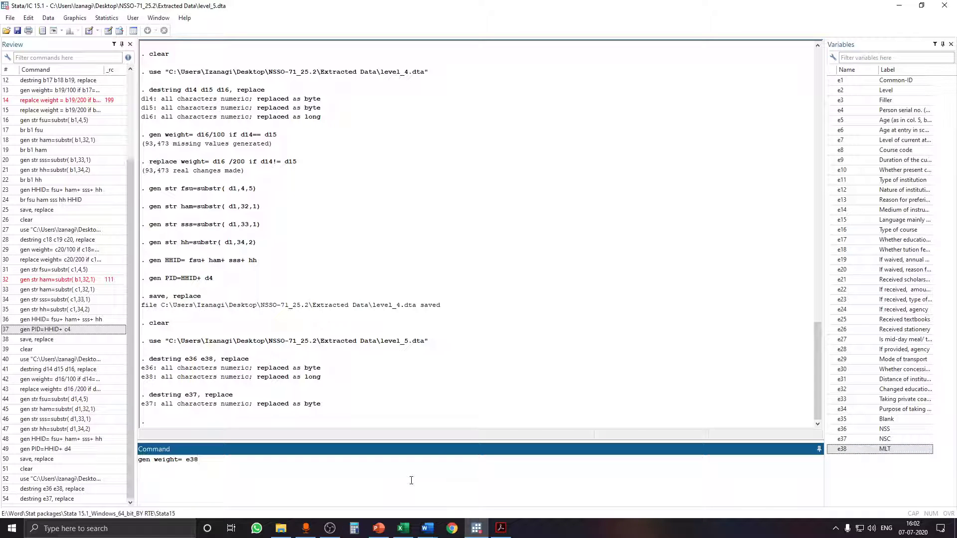
{"action": "type", "text": "/100 if"}
{"action": "double_click", "coordinate": [839, 429]}
{"action": "left_click", "coordinate": [424, 478]}
{"action": "type", "text": "="}
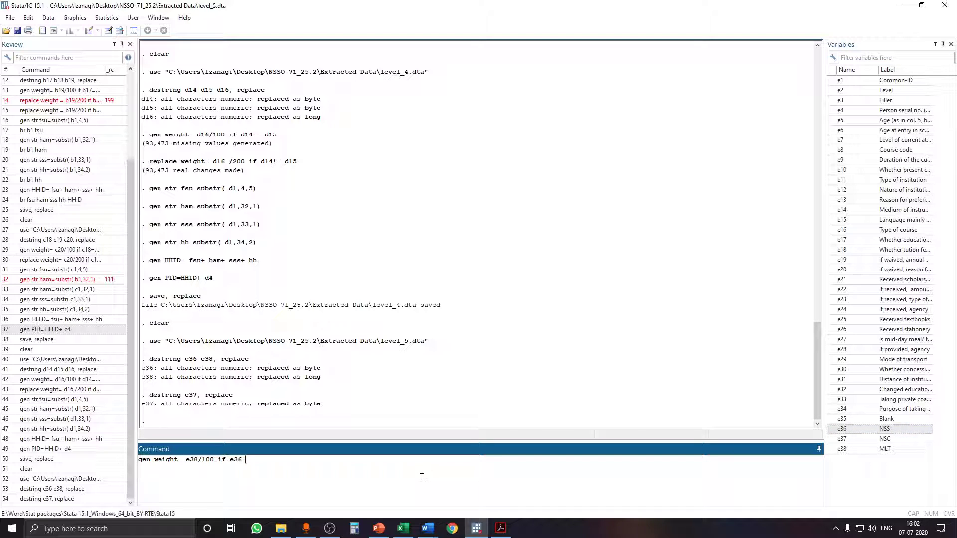
{"action": "type", "text": "="}
{"action": "double_click", "coordinate": [833, 440]}
{"action": "key", "text": "Return"}
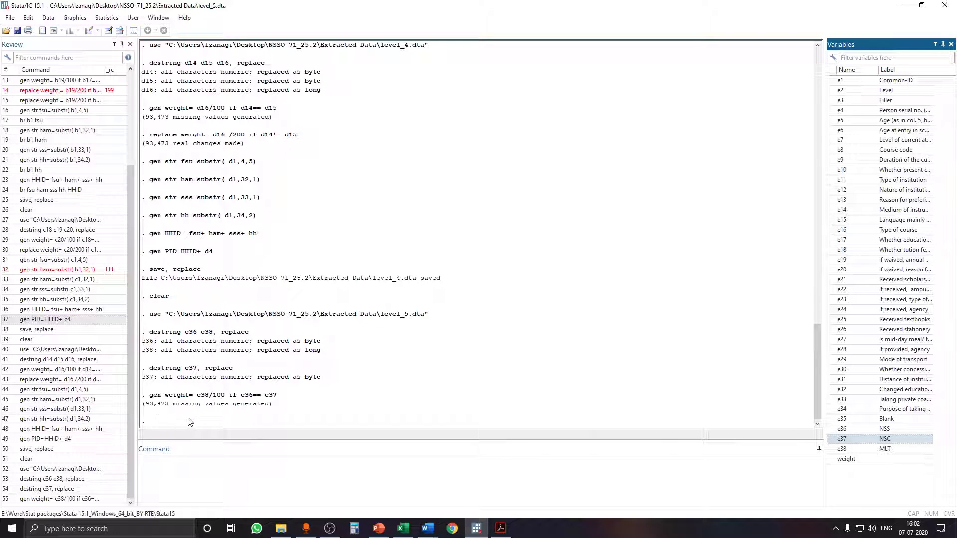
Step: Replace weight with e38/200 for observations where e36 is not equal to e37
{"action": "left_click", "coordinate": [212, 475]}
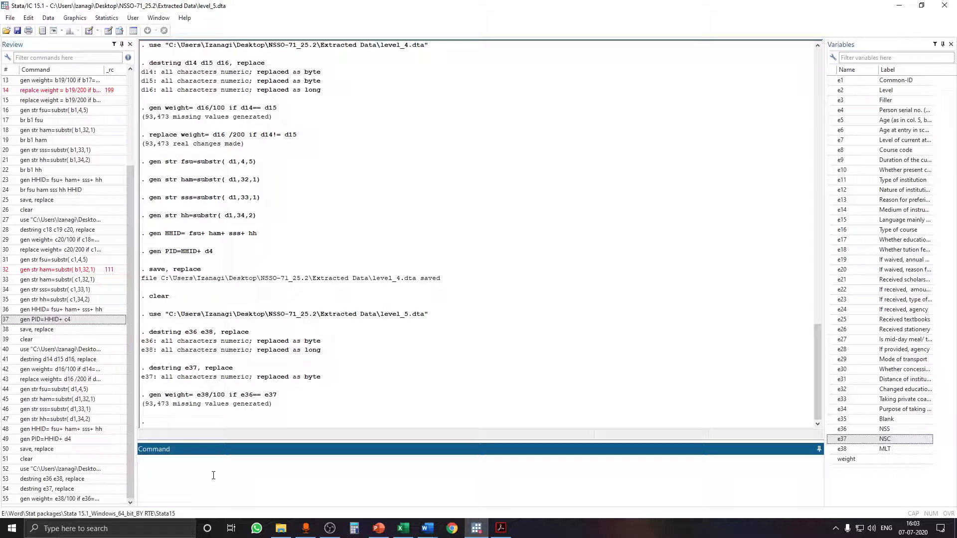
{"action": "type", "text": "replace weight="}
{"action": "left_click", "coordinate": [832, 450]}
{"action": "double_click", "coordinate": [832, 450]}
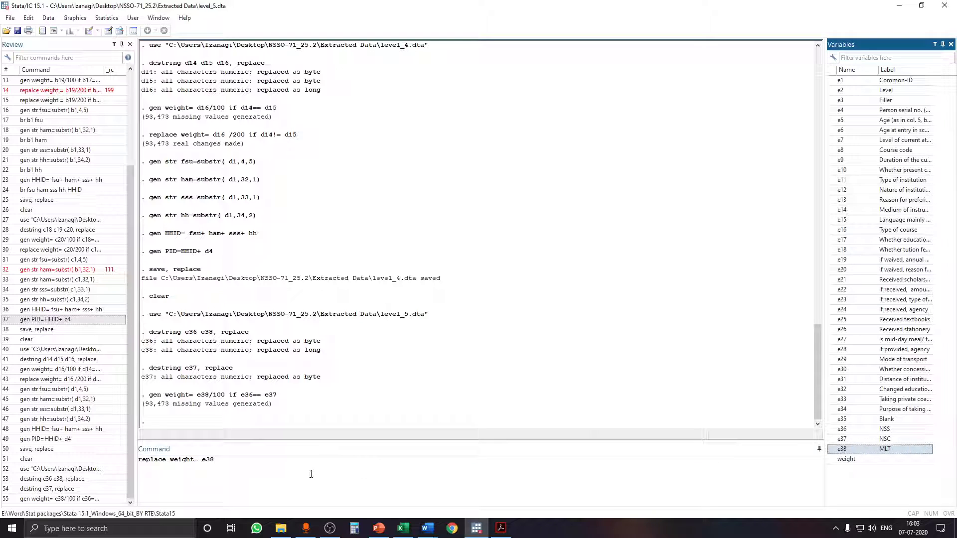
{"action": "left_click", "coordinate": [311, 474]}
{"action": "type", "text": "/"}
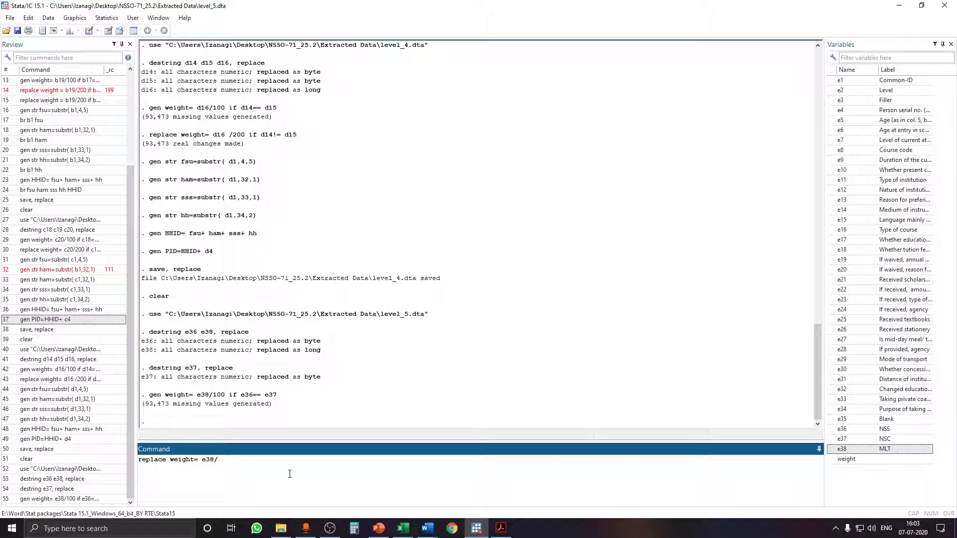
{"action": "type", "text": "200 if"}
{"action": "double_click", "coordinate": [833, 429]}
{"action": "left_click", "coordinate": [284, 474]}
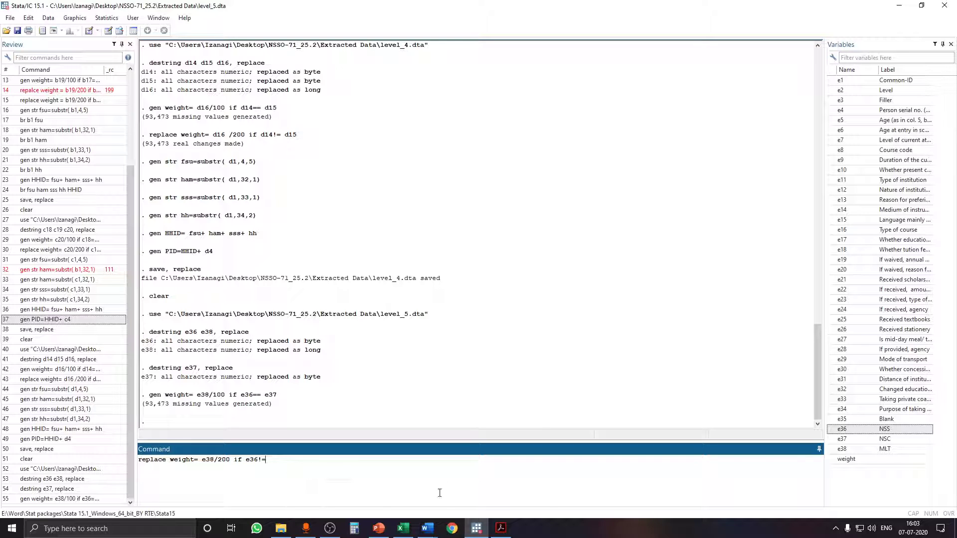
{"action": "type", "text": "!="}
{"action": "double_click", "coordinate": [841, 440]}
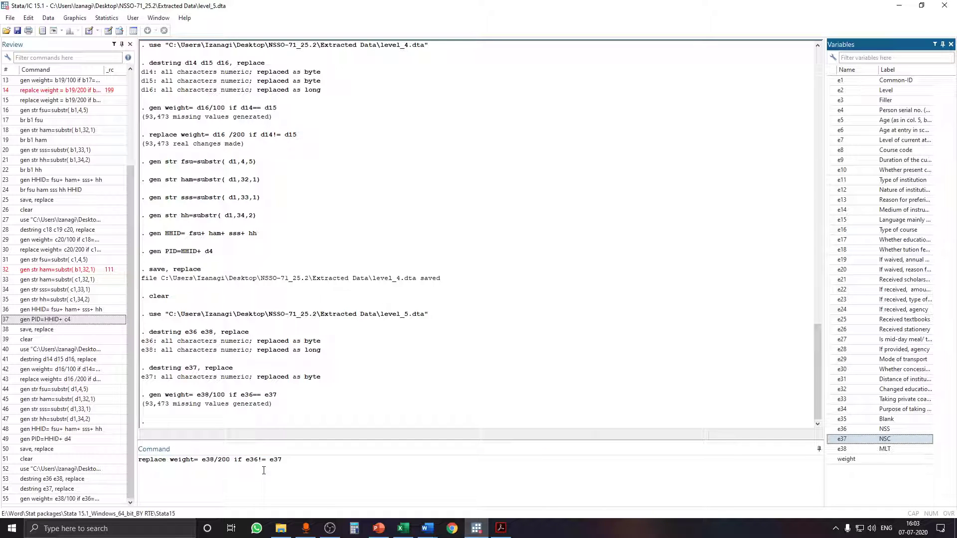
{"action": "key", "text": "Return"}
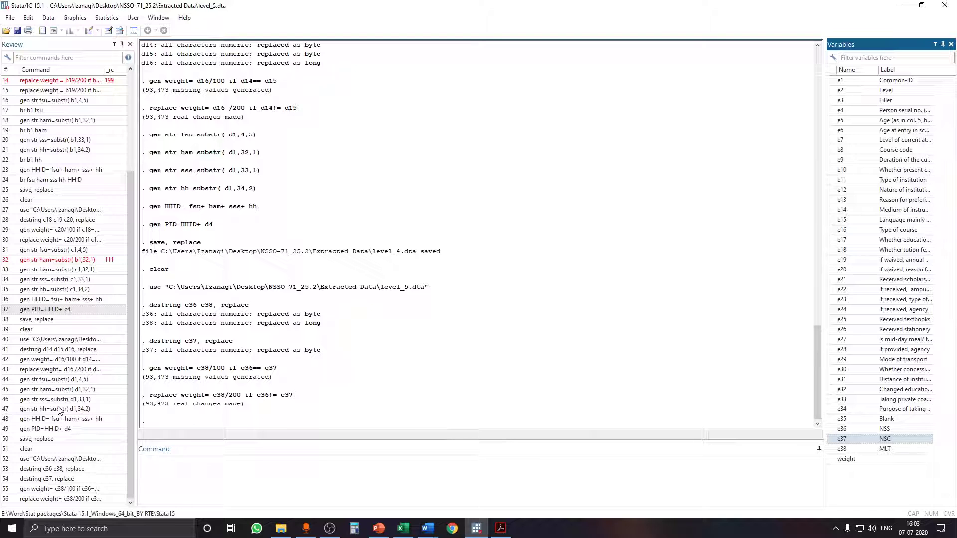
Step: Generate the string variable fsu as substr(e1,4,5), adapting the earlier level 4 command
{"action": "left_click", "coordinate": [51, 379]}
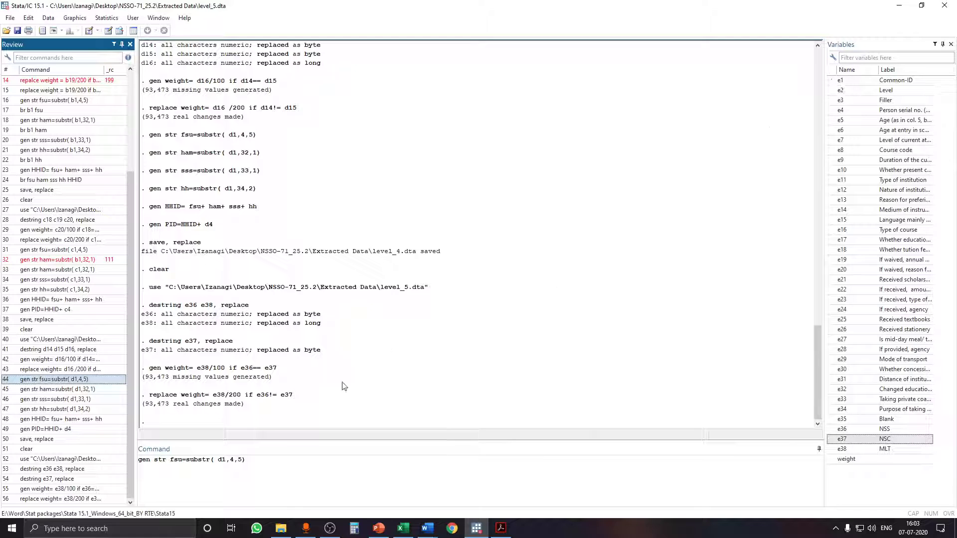
{"action": "left_click", "coordinate": [220, 459]}
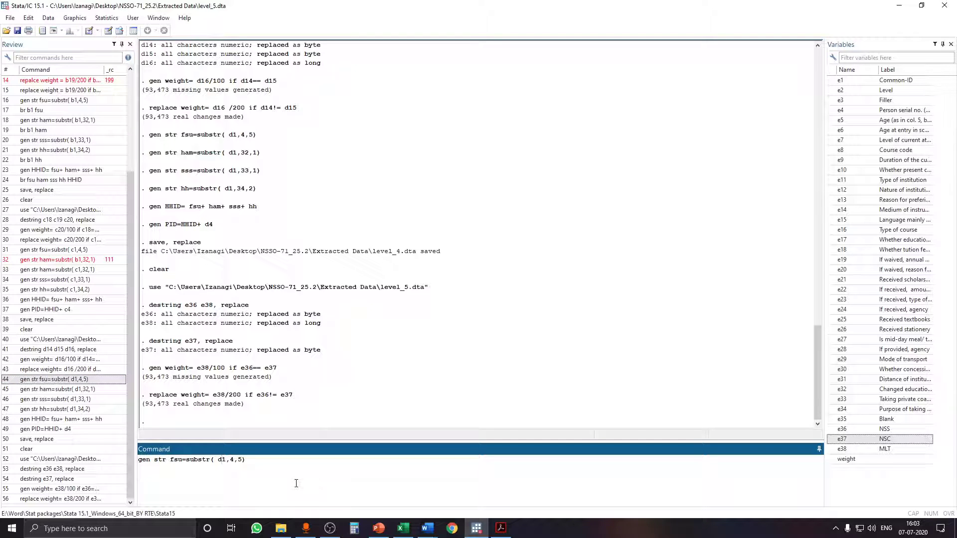
{"action": "key", "text": "BackSpace"}
{"action": "type", "text": "e"}
{"action": "key", "text": "Return"}
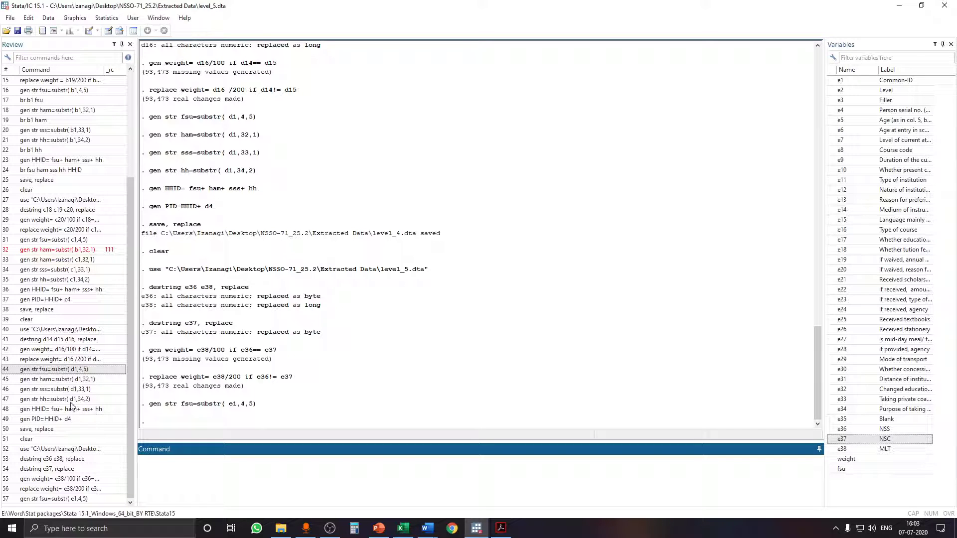
Step: Generate the string variable ham as substr(e1,32,1), adapting the earlier d1 command
{"action": "left_click", "coordinate": [69, 379]}
{"action": "left_click", "coordinate": [222, 461]}
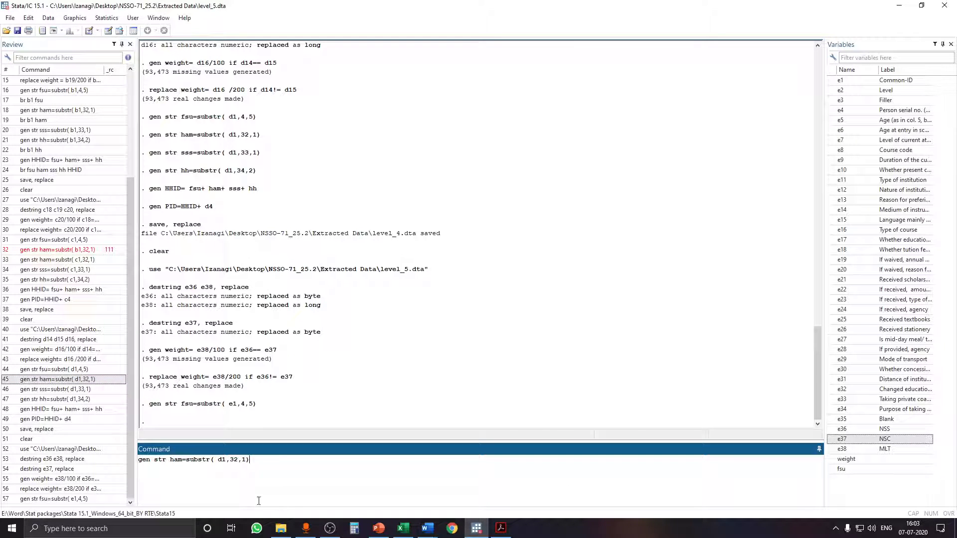
{"action": "left_click", "coordinate": [224, 459]}
{"action": "key", "text": "BackSpace"}
{"action": "type", "text": "e"}
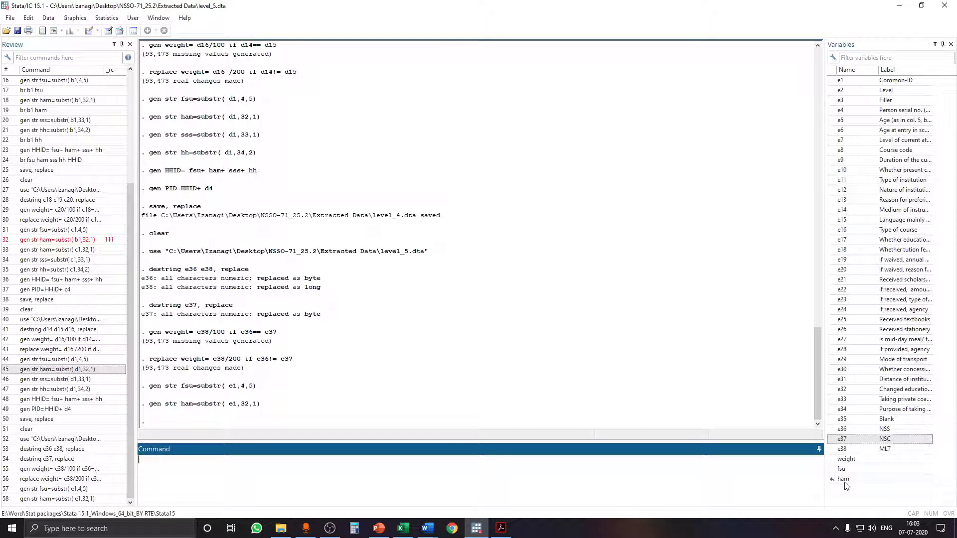
Step: Generate the string variable sss as substr(e1,33,1), reusing the earlier d1 command
{"action": "left_click", "coordinate": [98, 380]}
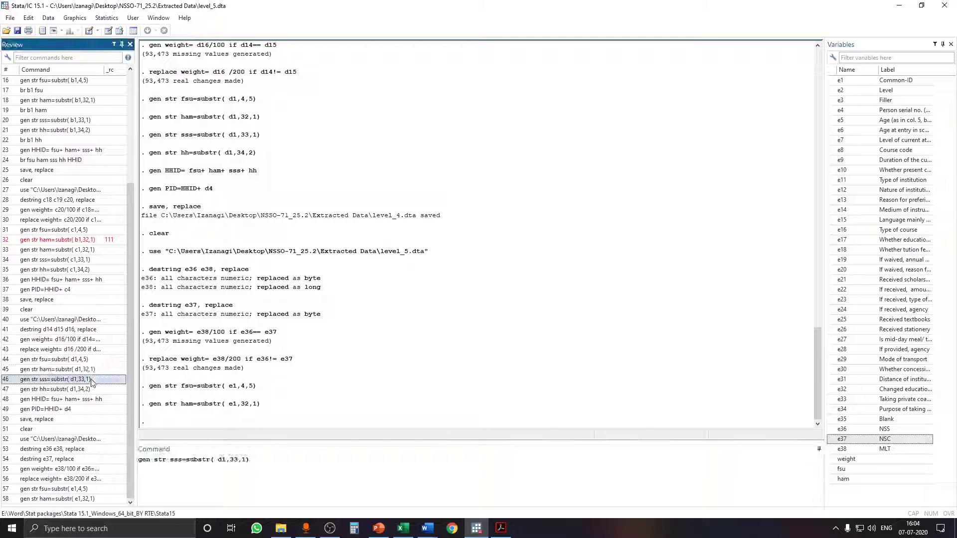
{"action": "left_click", "coordinate": [222, 460]}
{"action": "key", "text": "BackSpace"}
{"action": "type", "text": "e"}
{"action": "key", "text": "Return"}
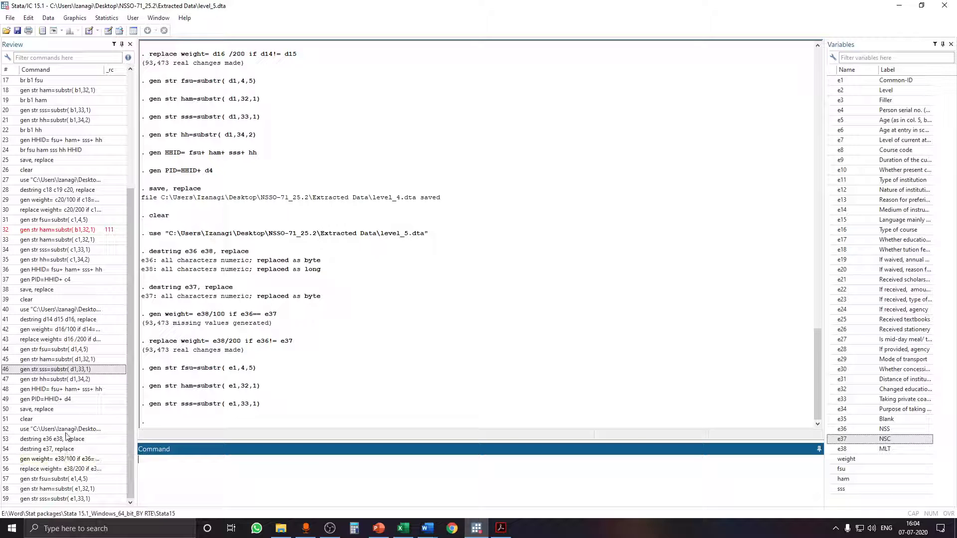
Step: Generate the string variable hh as substr(e1,34,2), reusing the earlier d1 command
{"action": "left_click", "coordinate": [68, 380]}
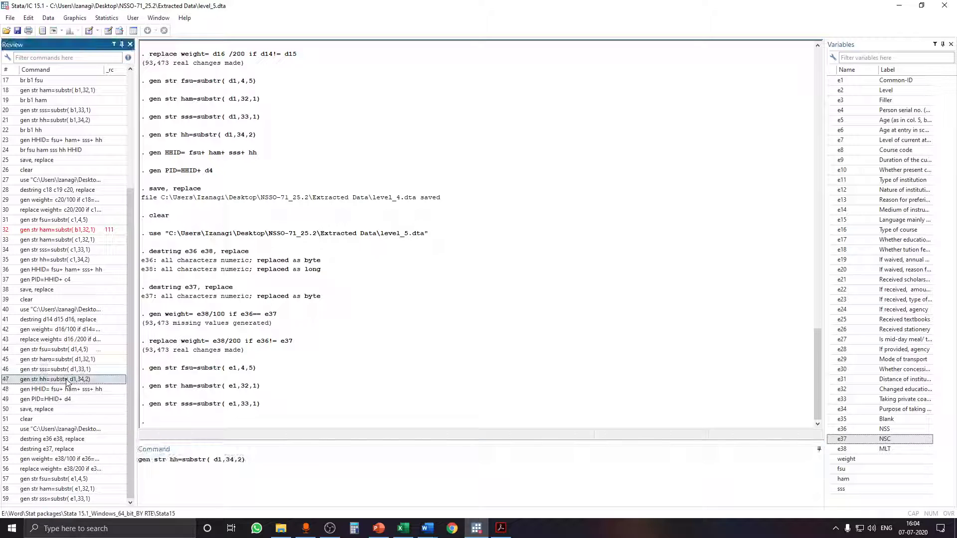
{"action": "left_click", "coordinate": [217, 459]}
{"action": "key", "text": "BackSpace"}
{"action": "type", "text": "e"}
{"action": "key", "text": "Return"}
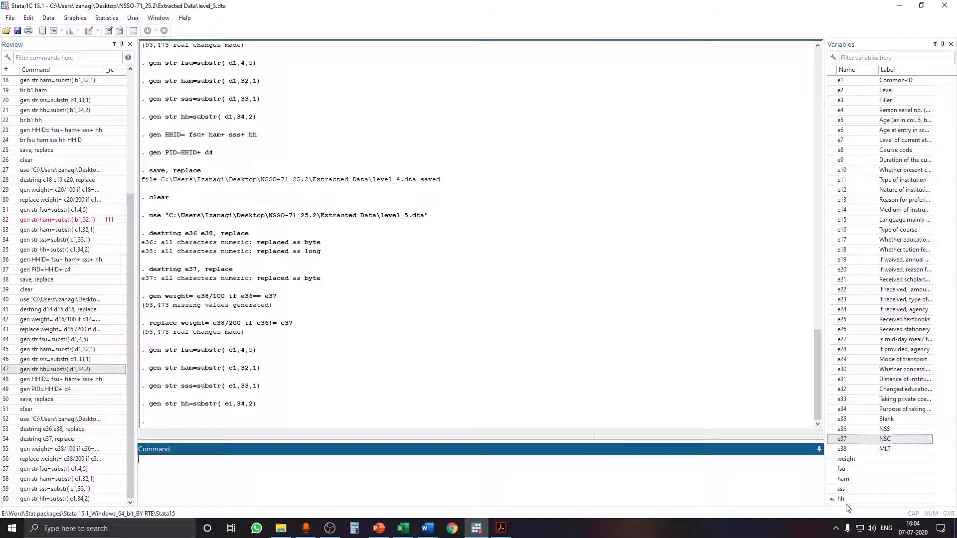
Step: Generate the household identifier HHID by concatenating fsu, ham, sss and hh
{"action": "left_click", "coordinate": [52, 380]}
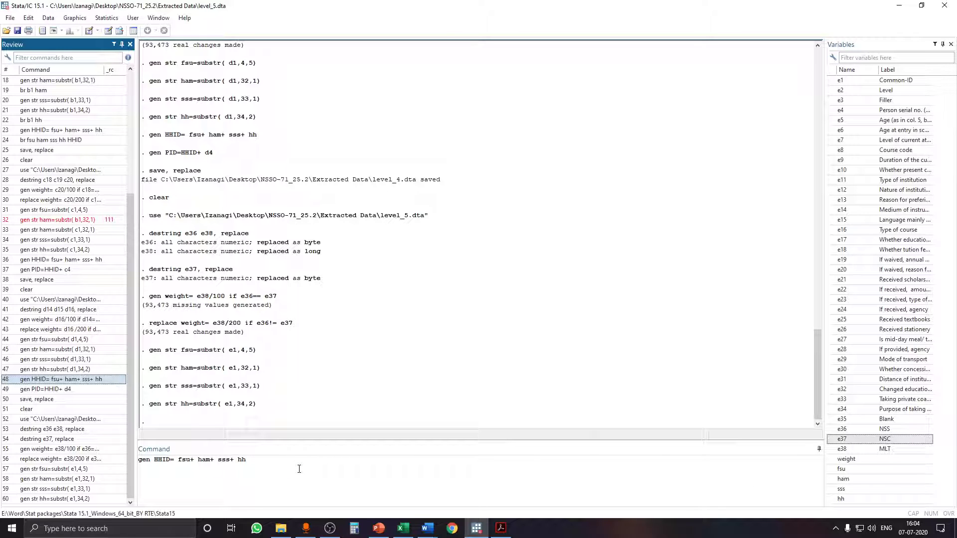
{"action": "key", "text": "Return"}
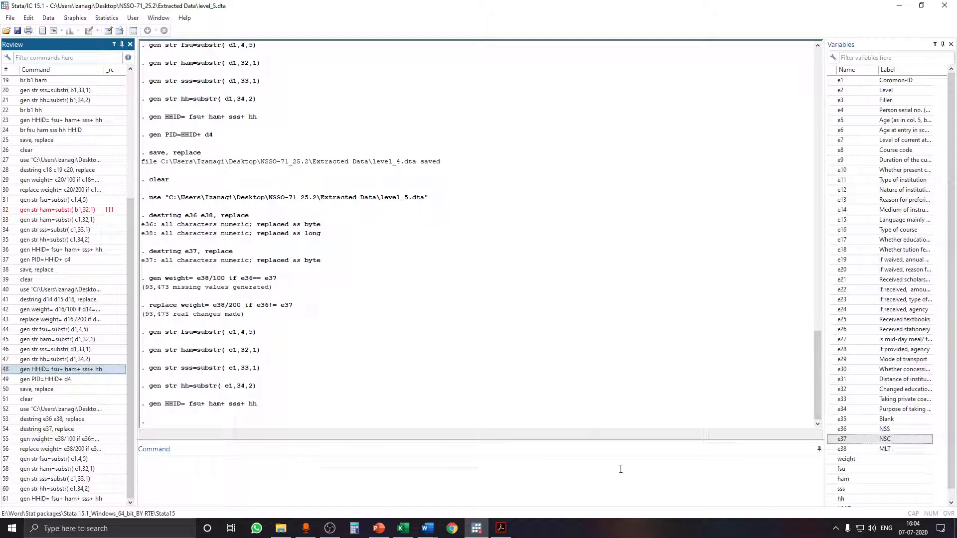
{"action": "scroll", "coordinate": [898, 447], "scroll_direction": "down", "scroll_amount": 1}
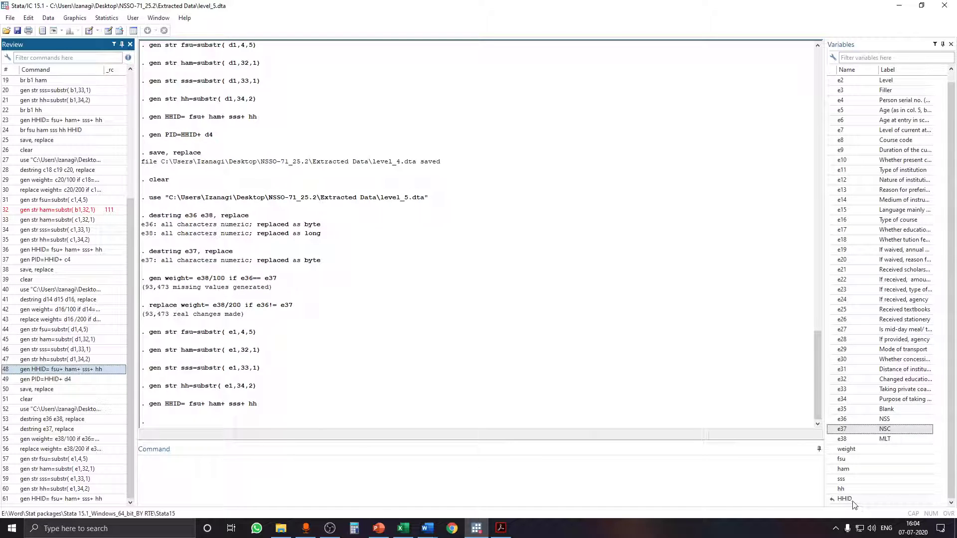
Step: Generate the person identifier PID as HHID + e4, adapting the earlier d4 command
{"action": "left_click", "coordinate": [72, 380]}
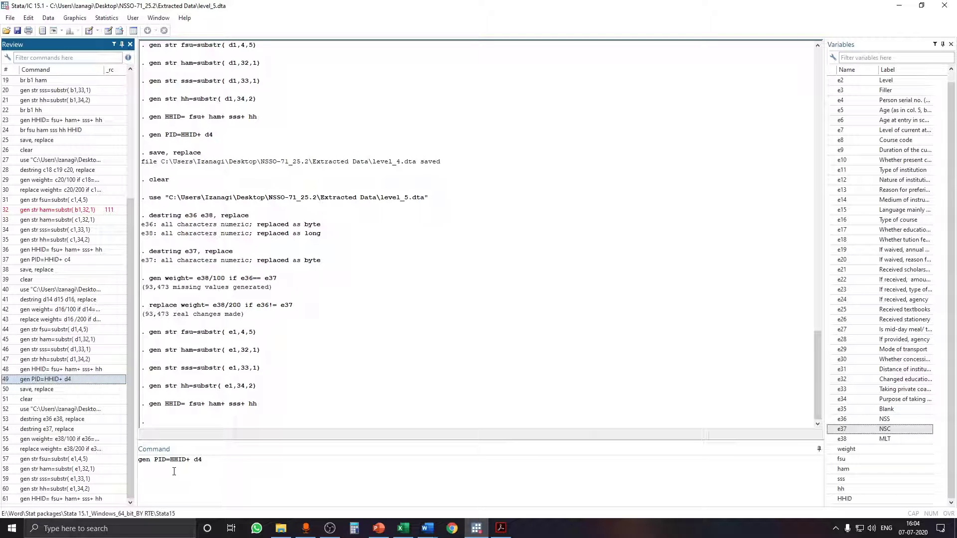
{"action": "left_click", "coordinate": [201, 458]}
{"action": "key", "text": "BackSpace"}
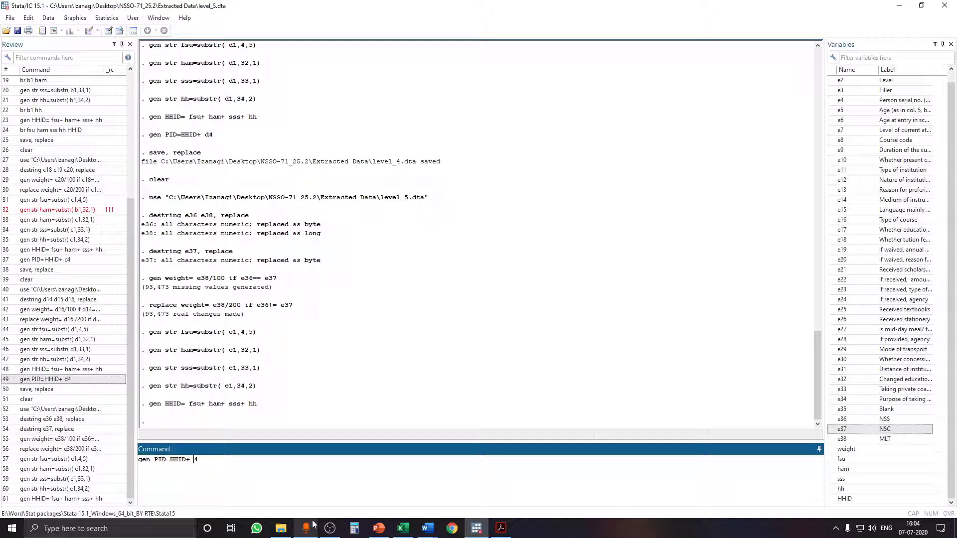
{"action": "type", "text": "e"}
{"action": "key", "text": "Return"}
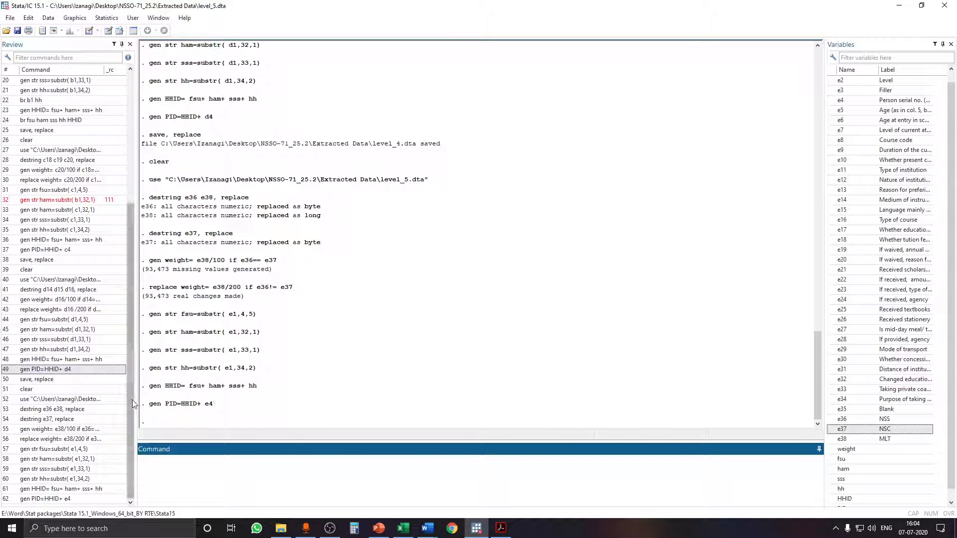
Step: Save the level 5 dataset over its existing file and clear it from memory
{"action": "left_click", "coordinate": [71, 380]}
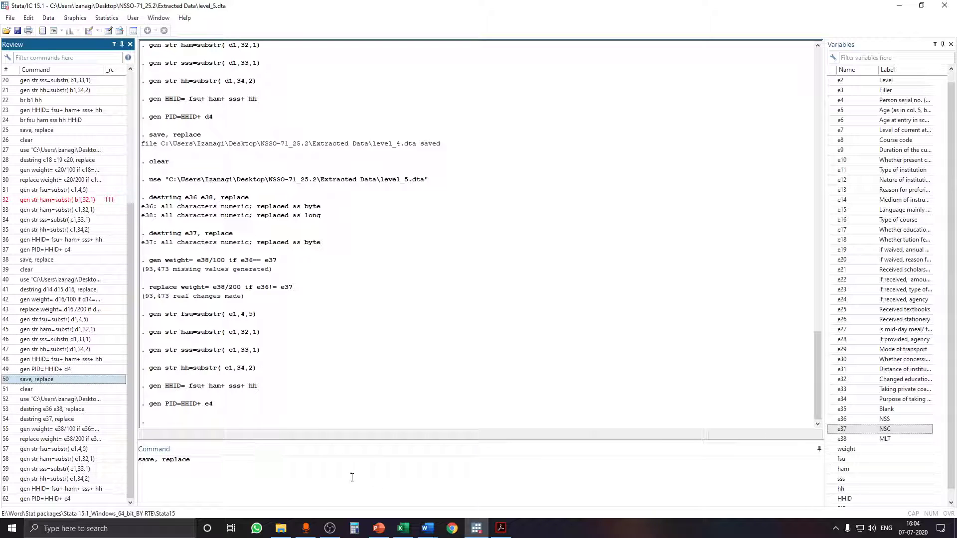
{"action": "key", "text": "Return"}
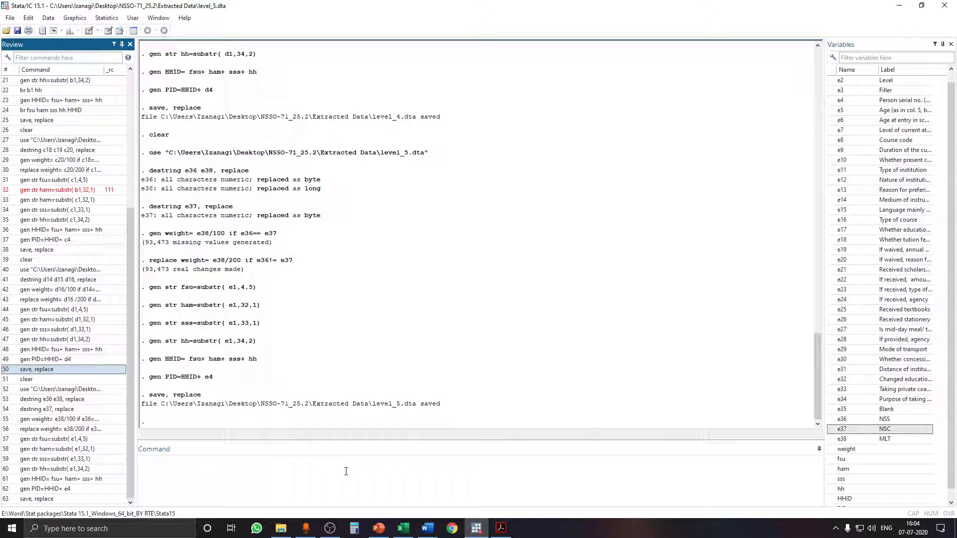
{"action": "left_click", "coordinate": [56, 381]}
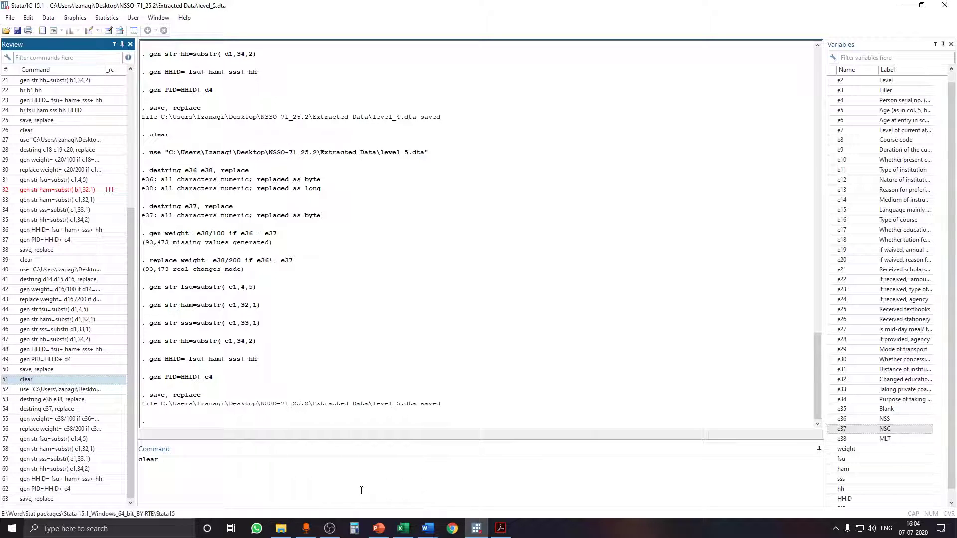
{"action": "key", "text": "Return"}
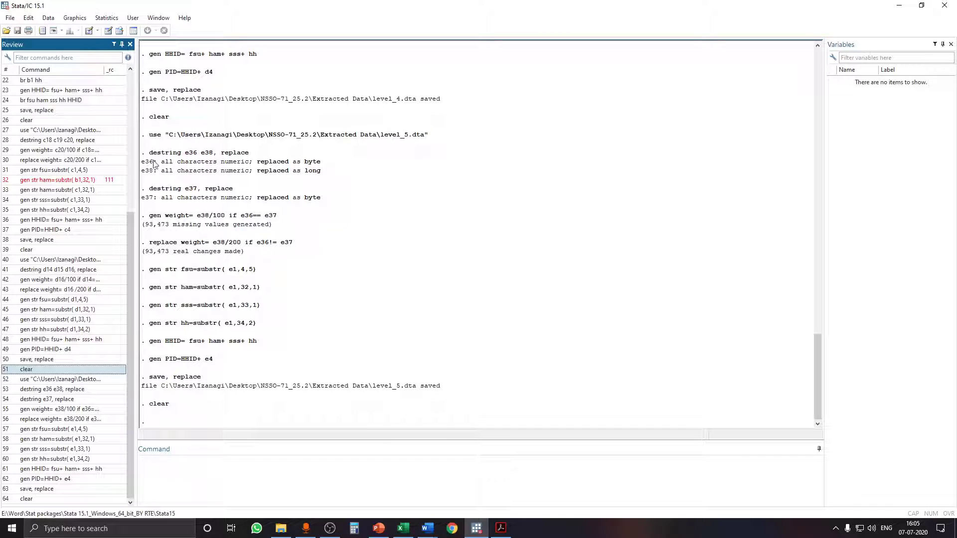
Step: Open the level_6.dta dataset from the Extracted Data folder and get ready to enter a command
{"action": "left_click", "coordinate": [6, 32]}
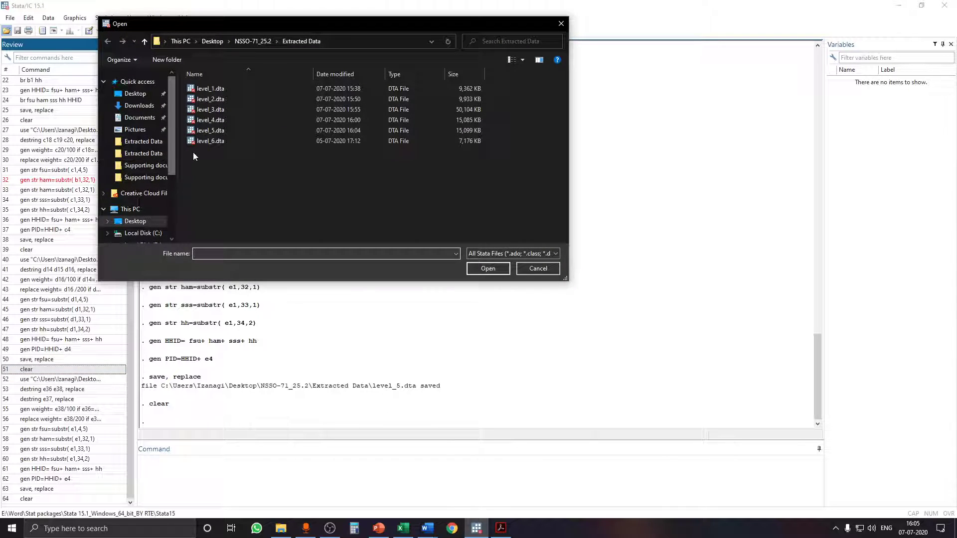
{"action": "left_click", "coordinate": [204, 142]}
{"action": "left_click", "coordinate": [487, 268]}
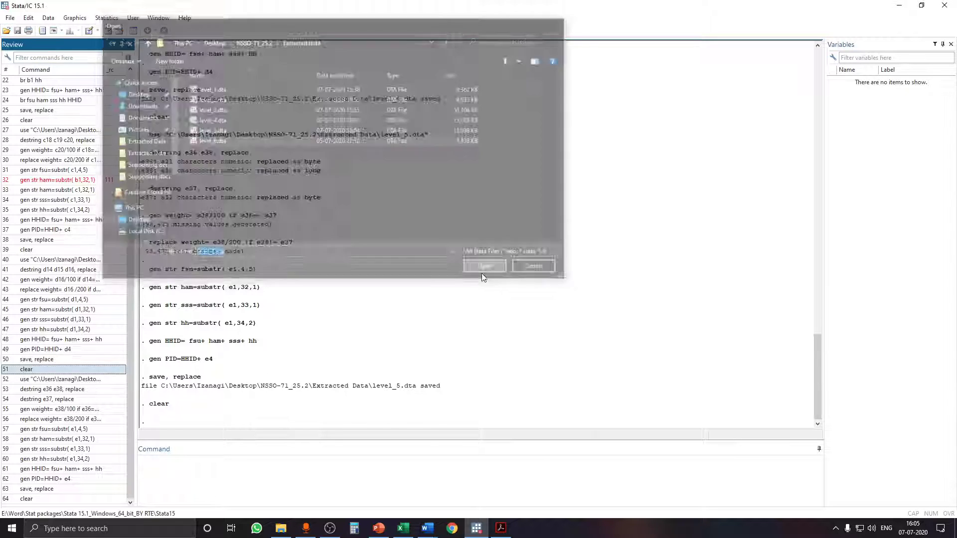
{"action": "left_click", "coordinate": [271, 467]}
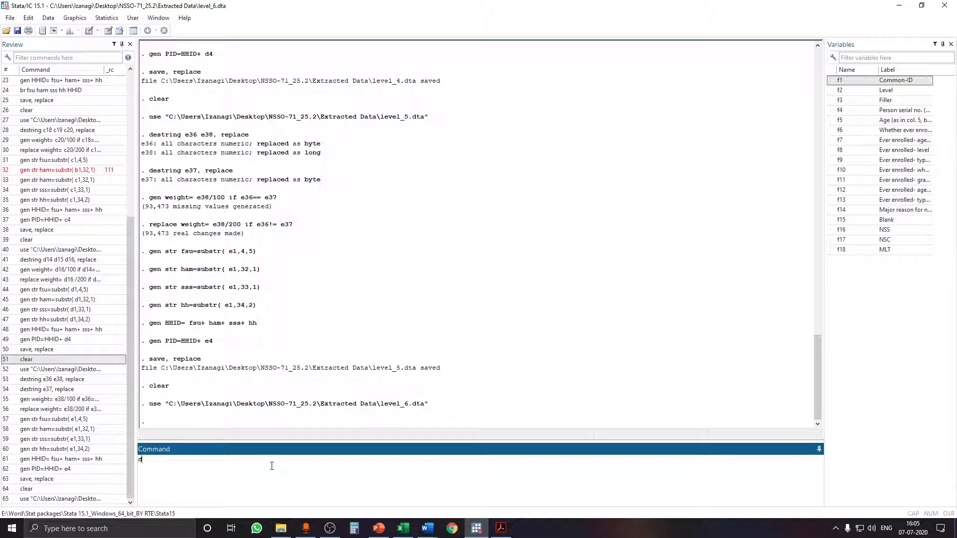
Step: Destring the variables f16, f17 and f18 of the level 6 dataset with the replace option
{"action": "type", "text": "destring"}
{"action": "left_click", "coordinate": [834, 231]}
{"action": "left_click", "coordinate": [834, 231]}
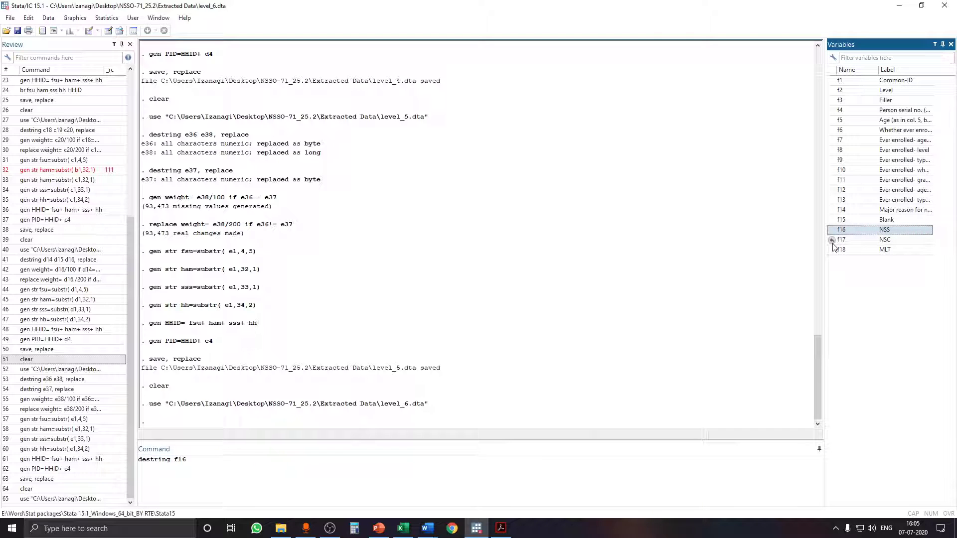
{"action": "left_click", "coordinate": [833, 240]}
{"action": "left_click", "coordinate": [831, 251]}
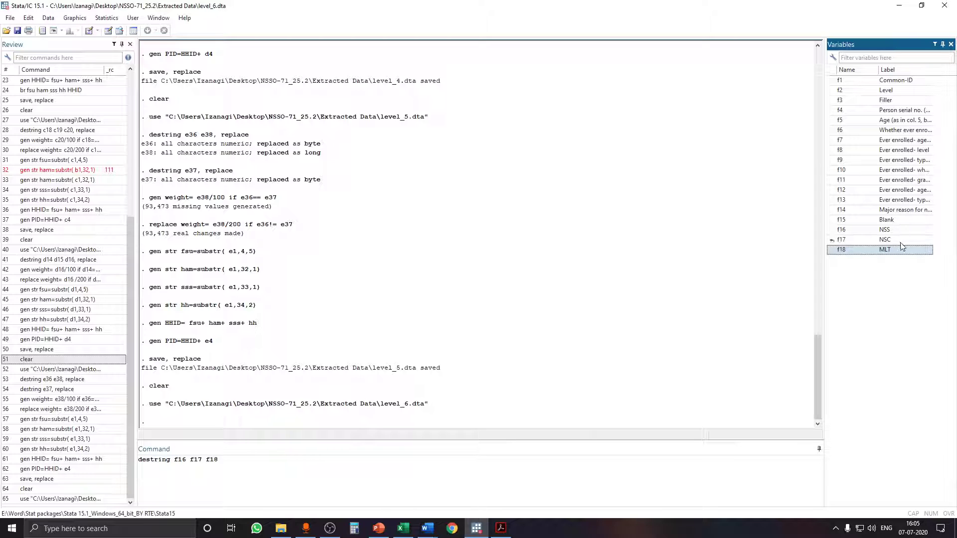
{"action": "left_click", "coordinate": [353, 466]}
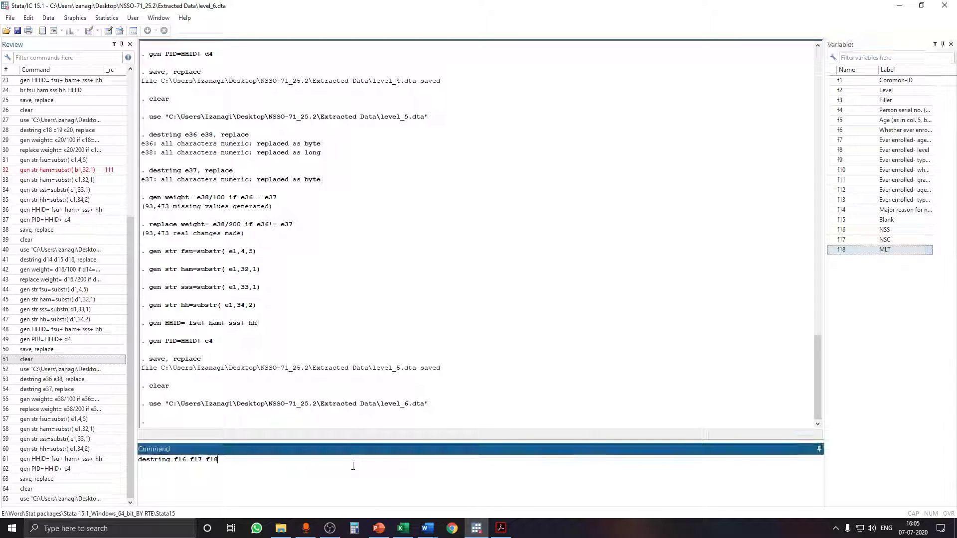
{"action": "type", "text": ", replac"}
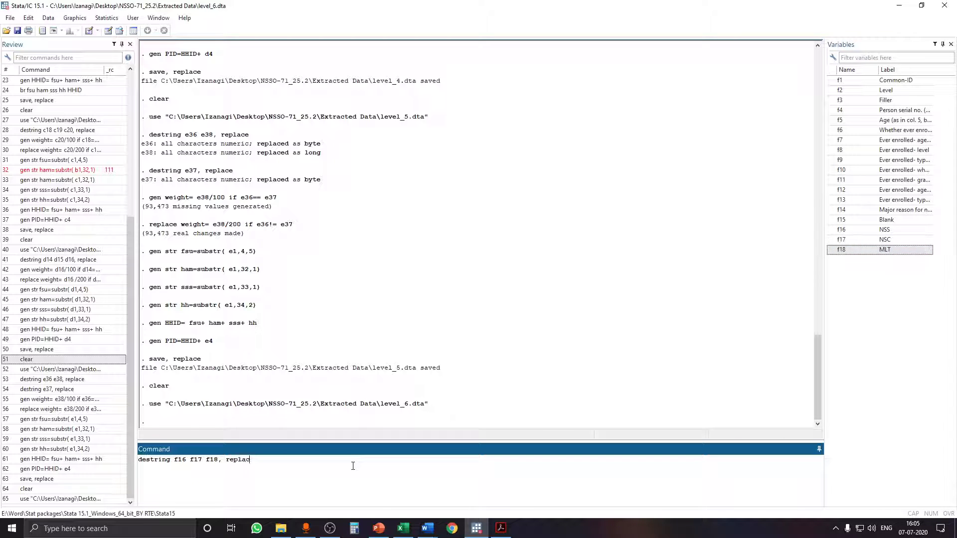
{"action": "type", "text": "e"}
{"action": "key", "text": "Return"}
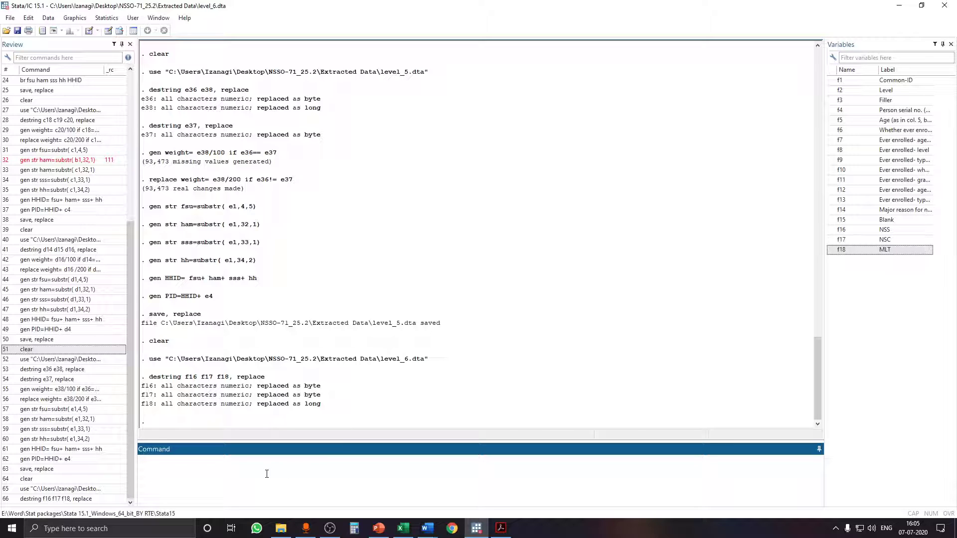
Step: Generate the variable weight as f18/100 for observations where f16 equals f17
{"action": "type", "text": "gen weight="}
{"action": "double_click", "coordinate": [840, 250]}
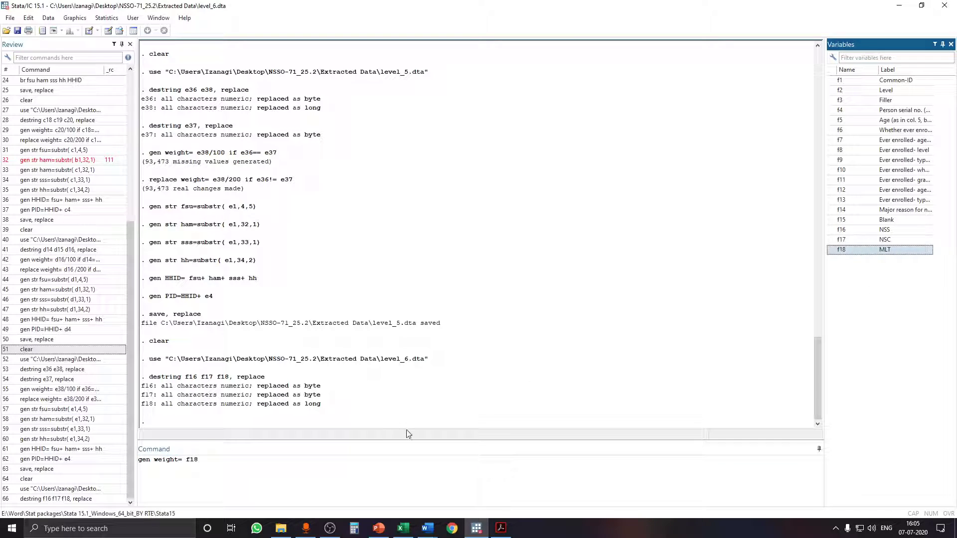
{"action": "left_click", "coordinate": [338, 473]}
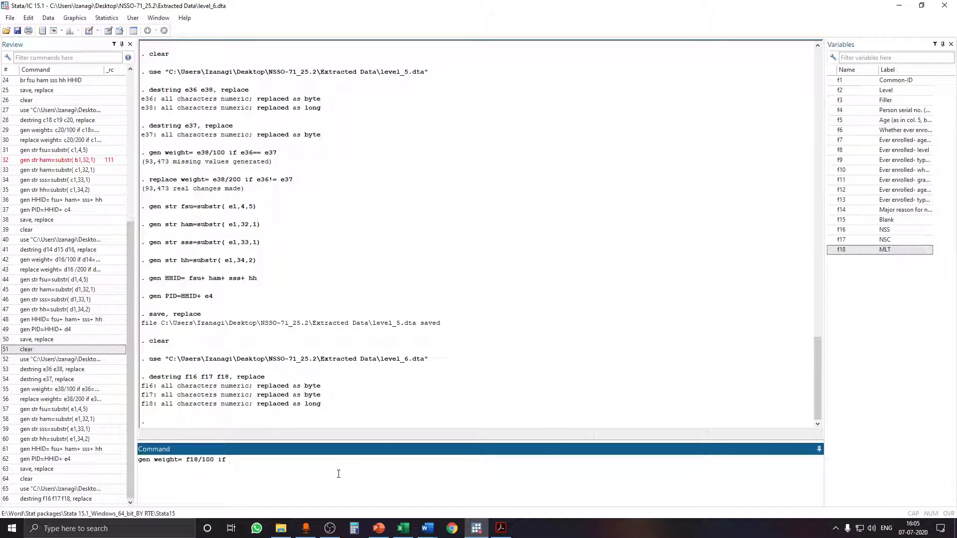
{"action": "double_click", "coordinate": [841, 230]}
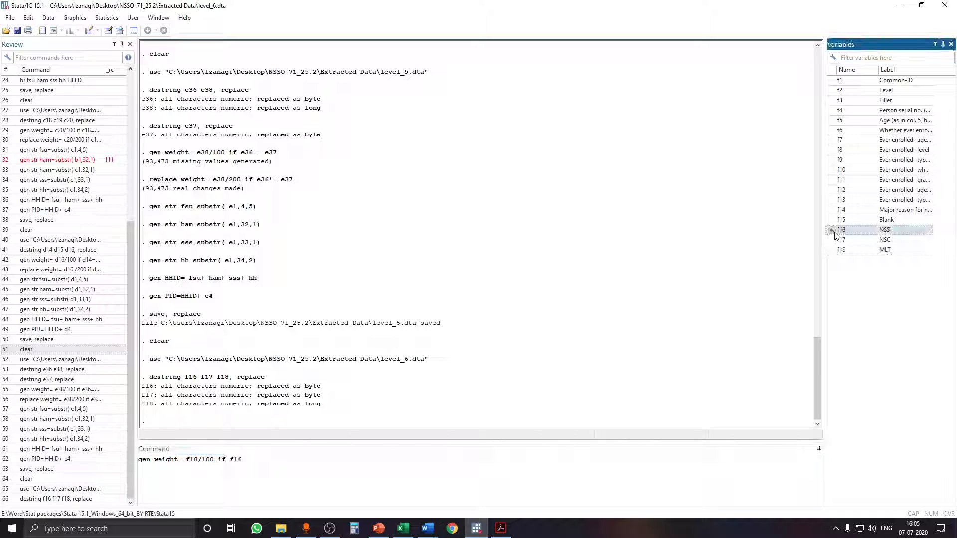
{"action": "left_click", "coordinate": [313, 476]}
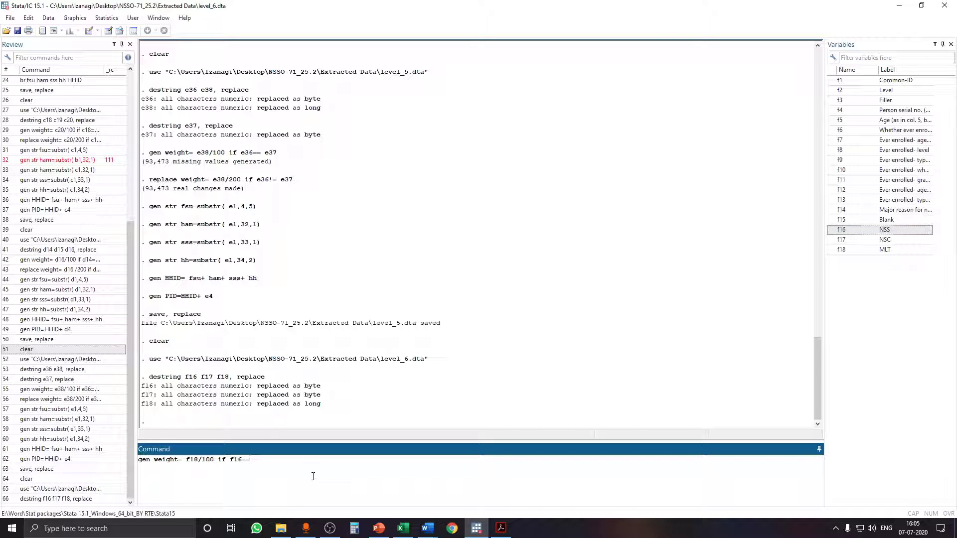
{"action": "double_click", "coordinate": [841, 240]}
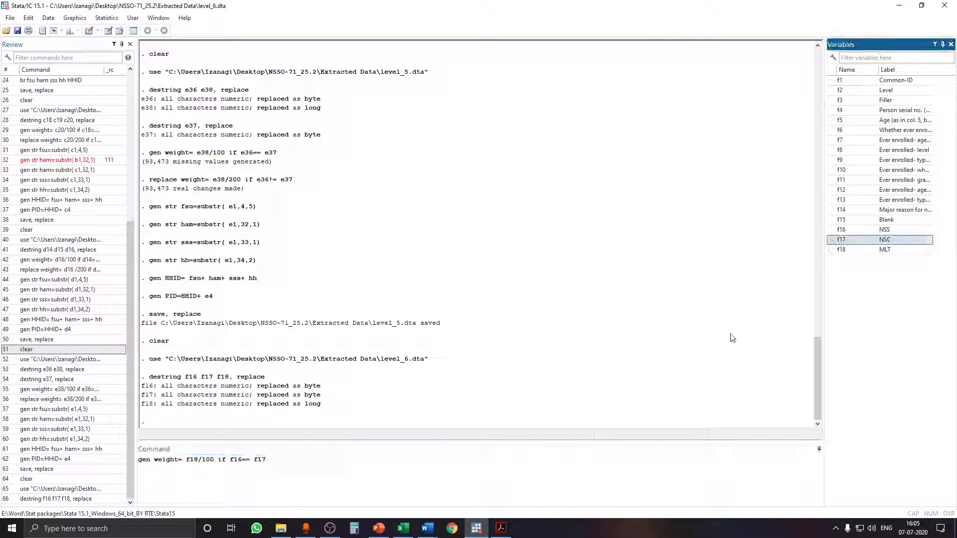
{"action": "left_click", "coordinate": [361, 498]}
{"action": "key", "text": "Return"}
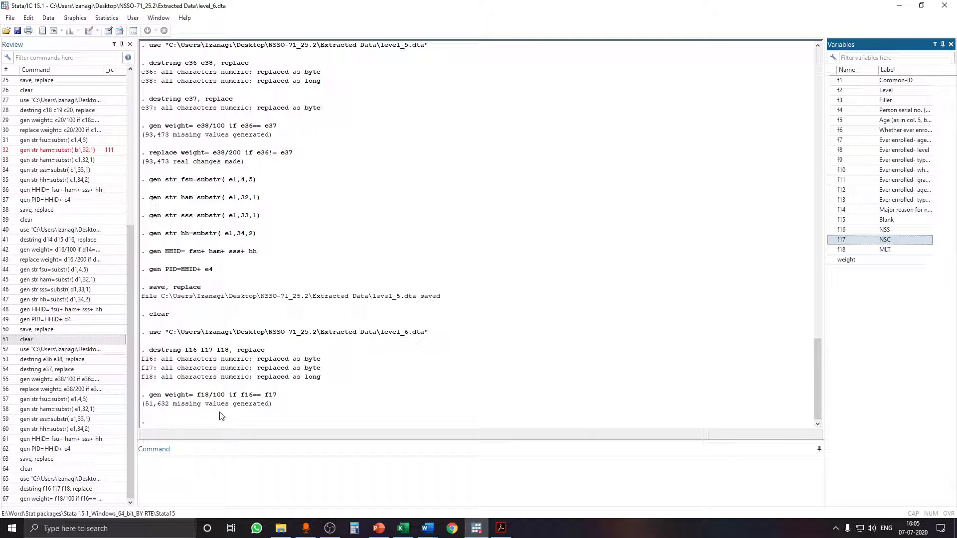
Step: Replace weight with f18/200 for observations where f16 is not equal to f17
{"action": "left_click", "coordinate": [207, 478]}
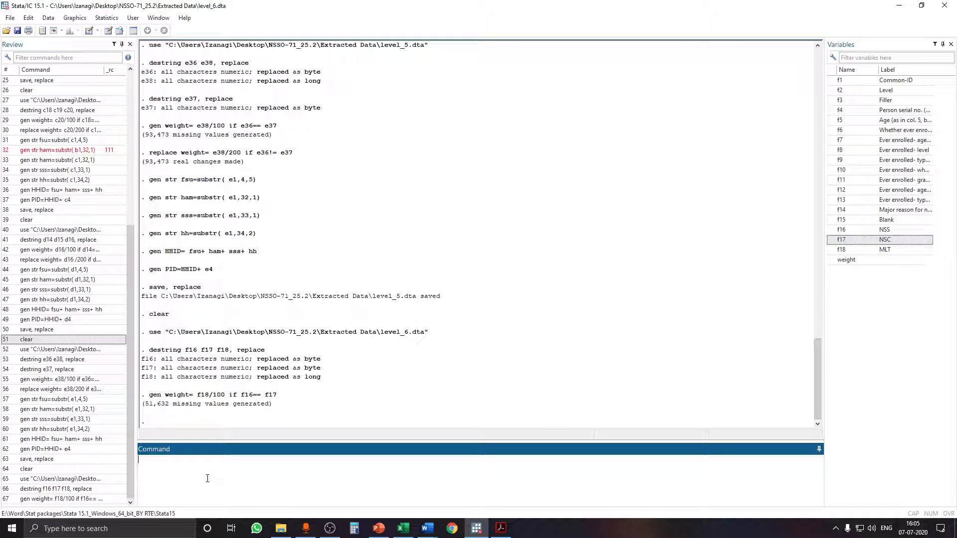
{"action": "type", "text": "replce"}
{"action": "type", "text": "ac"}
{"action": "type", "text": "e weight="}
{"action": "double_click", "coordinate": [836, 250]}
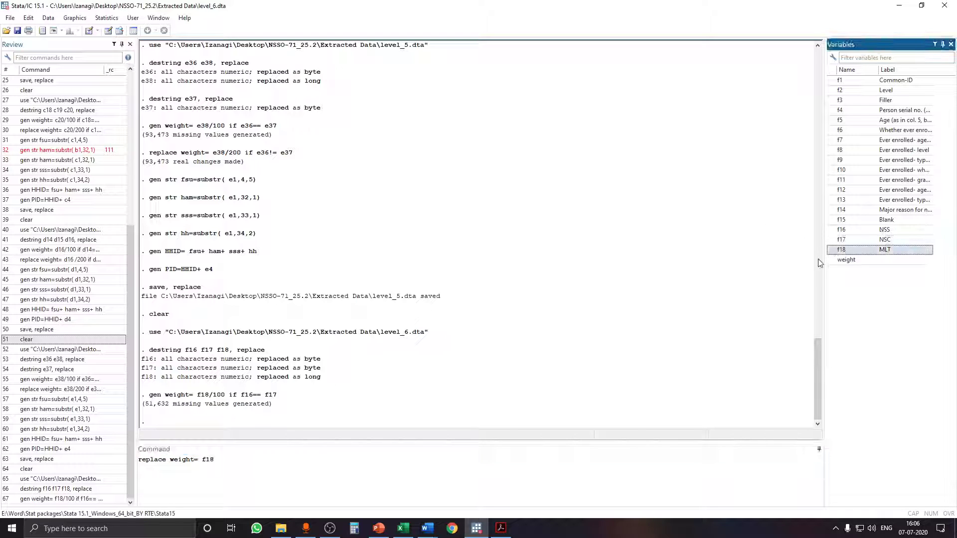
{"action": "left_click", "coordinate": [270, 469]}
{"action": "type", "text": "/200"}
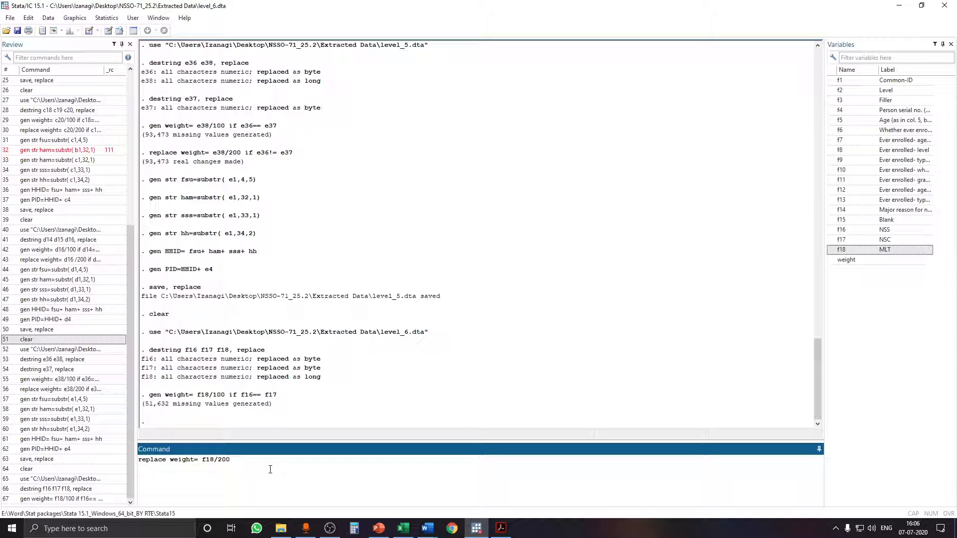
{"action": "type", "text": " if"}
{"action": "double_click", "coordinate": [840, 230]}
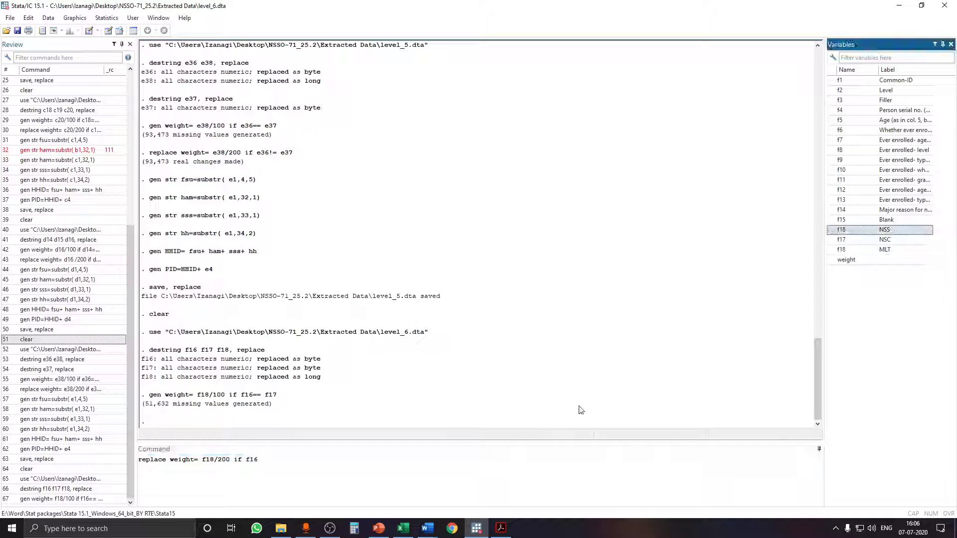
{"action": "left_click", "coordinate": [342, 472]}
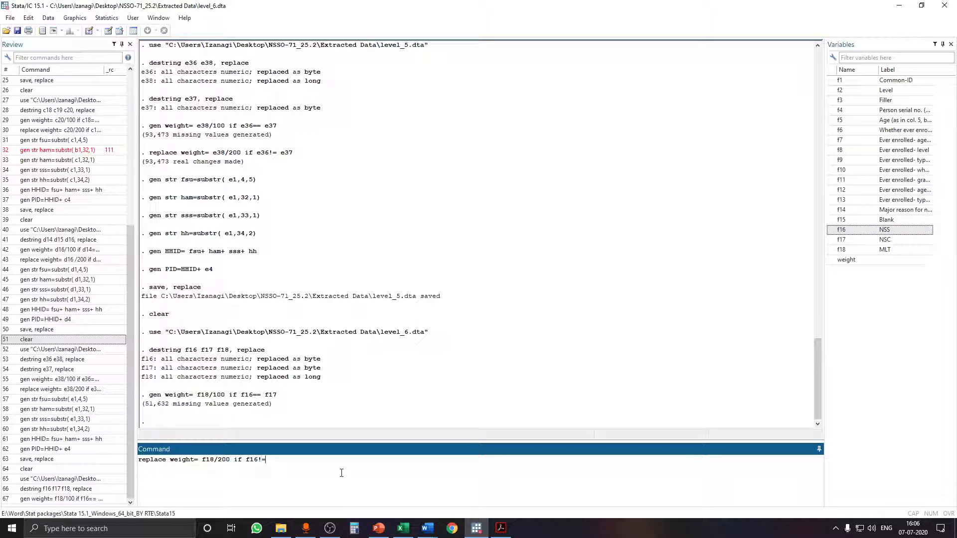
{"action": "double_click", "coordinate": [840, 239]}
{"action": "left_click", "coordinate": [476, 480]}
{"action": "key", "text": "Return"}
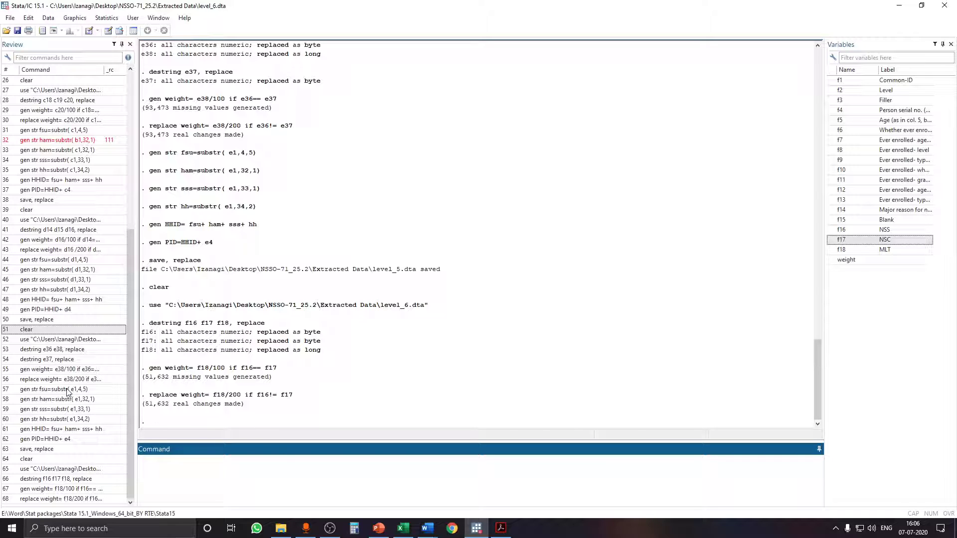
Step: Generate the string variable fsu as substr(f1,4,5), adapting the earlier e1 command
{"action": "left_click", "coordinate": [67, 389]}
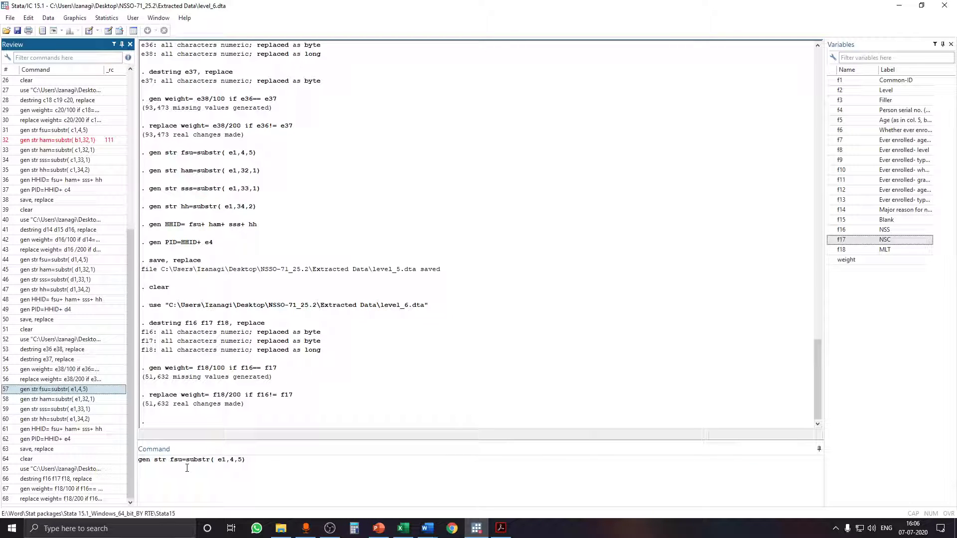
{"action": "left_click", "coordinate": [223, 461]}
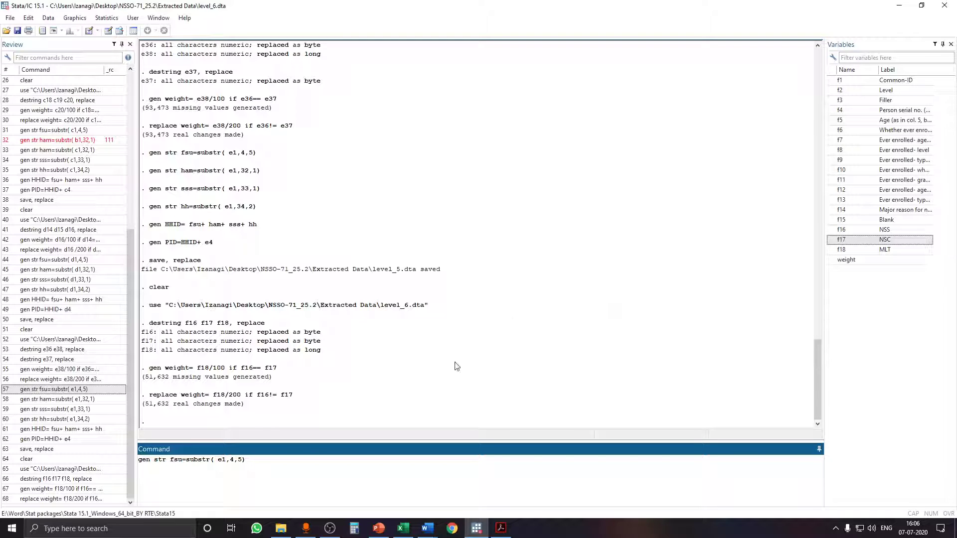
{"action": "key", "text": "BackSpace"}
{"action": "type", "text": "f"}
{"action": "key", "text": "Return"}
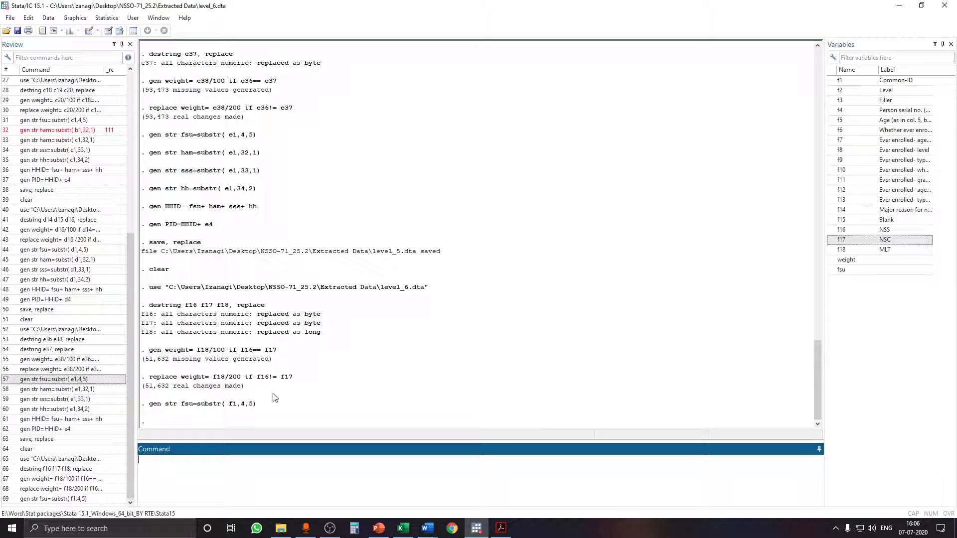
Step: Generate the string variable ham as substr(f1,32,1), adapting the earlier e1 command
{"action": "left_click", "coordinate": [57, 390]}
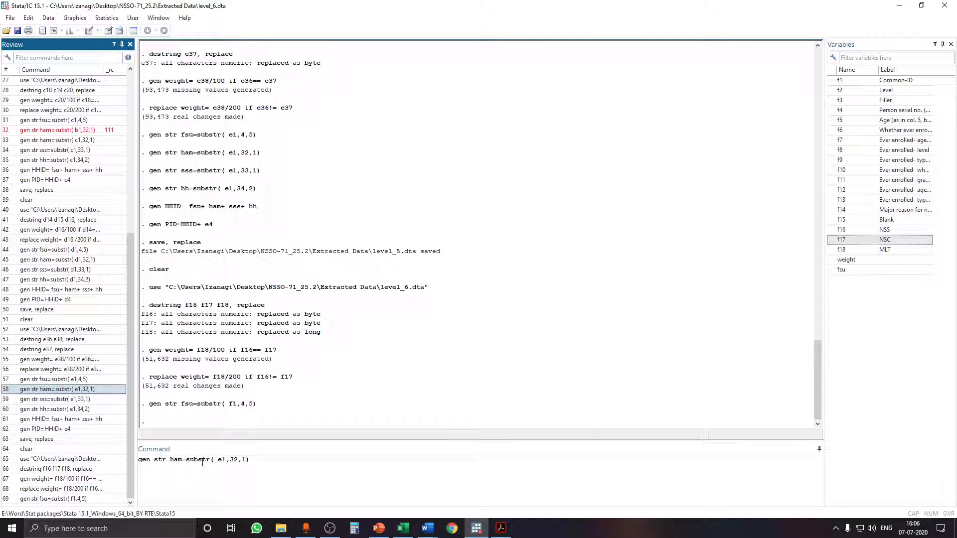
{"action": "left_click", "coordinate": [222, 459]}
{"action": "key", "text": "BackSpace"}
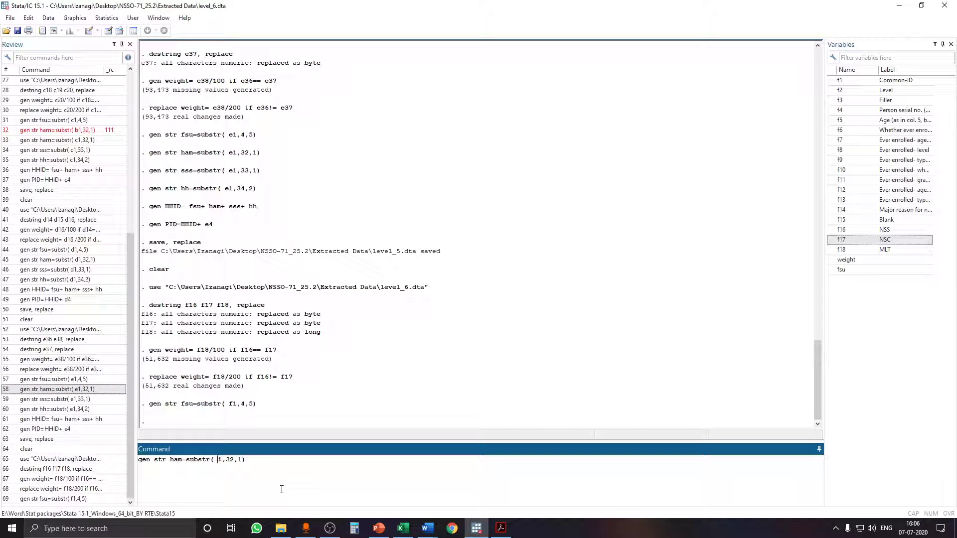
{"action": "type", "text": "f"}
{"action": "key", "text": "Return"}
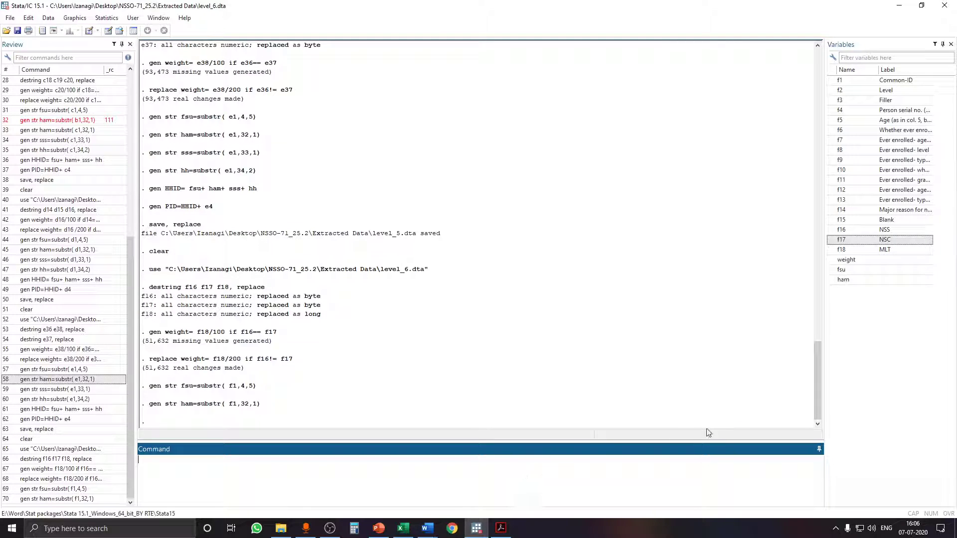
Step: Generate the string variable sss as substr(f1,33,1), adapting the earlier e1 command
{"action": "left_click", "coordinate": [77, 389]}
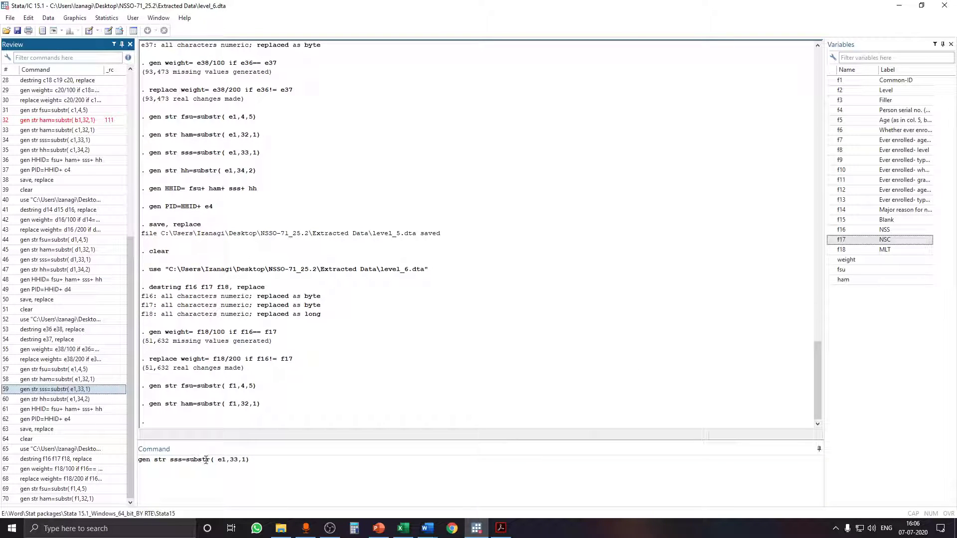
{"action": "left_click", "coordinate": [222, 459]}
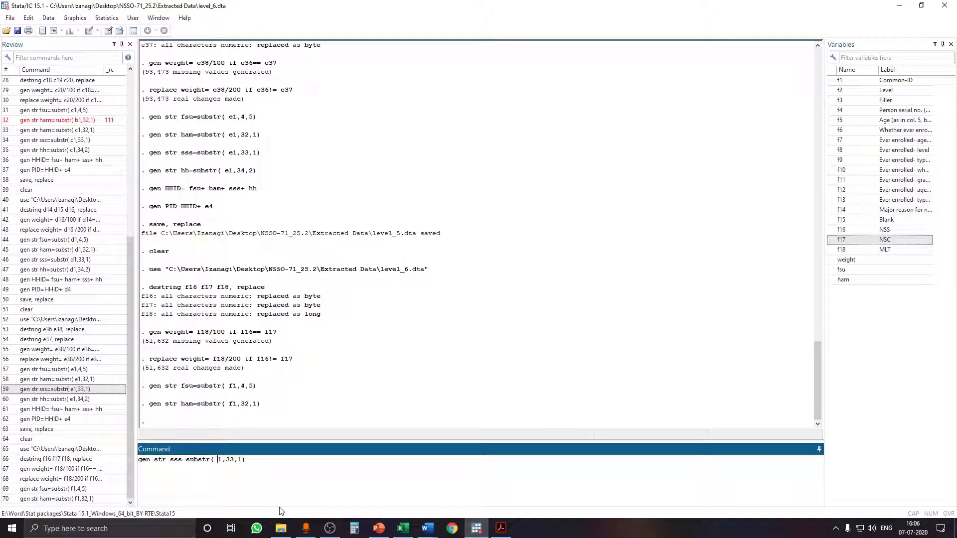
{"action": "key", "text": "BackSpace"}
{"action": "type", "text": "f"}
{"action": "key", "text": "Return"}
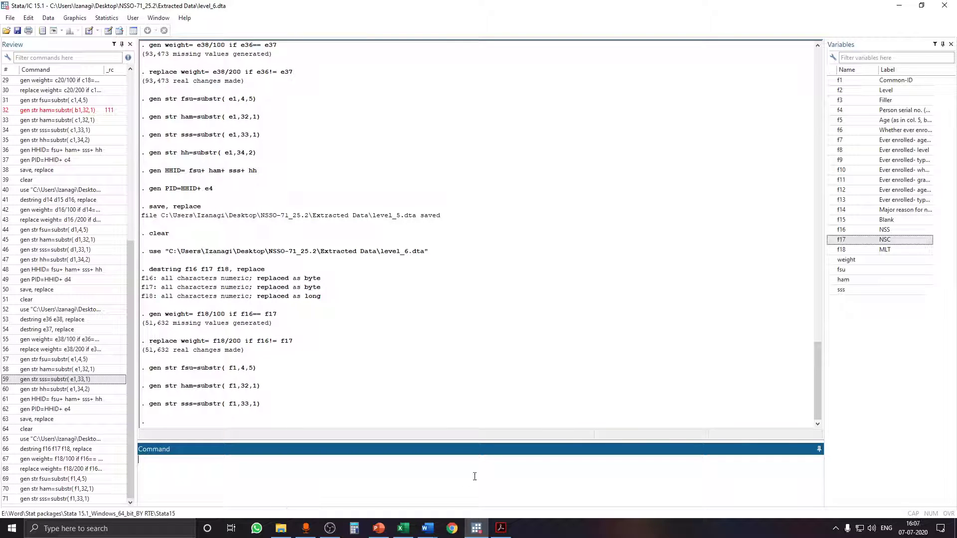
Step: Generate the string variable hh as substr(f1,34,2), adapting the earlier e1 command
{"action": "left_click", "coordinate": [80, 389]}
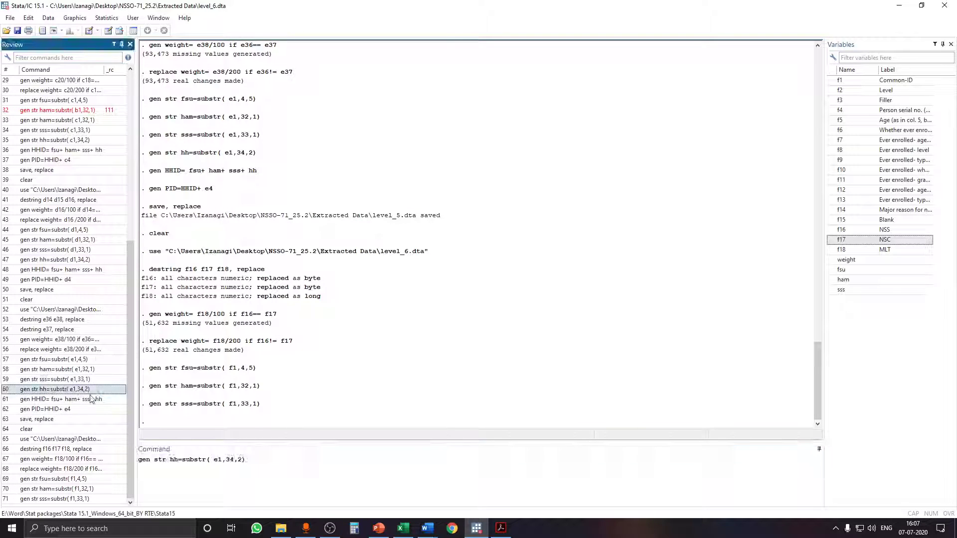
{"action": "left_click", "coordinate": [217, 459]}
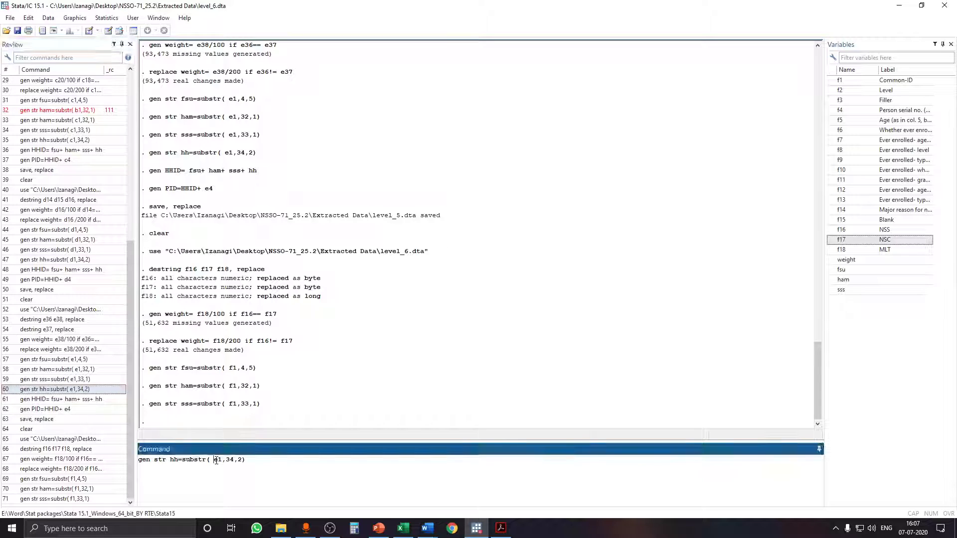
{"action": "key", "text": "BackSpace"}
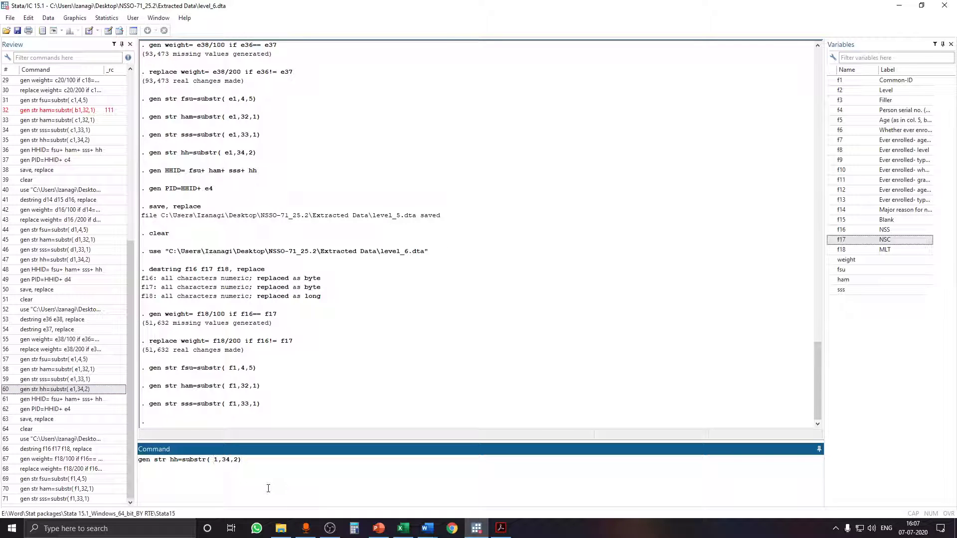
{"action": "type", "text": "f"}
{"action": "key", "text": "Return"}
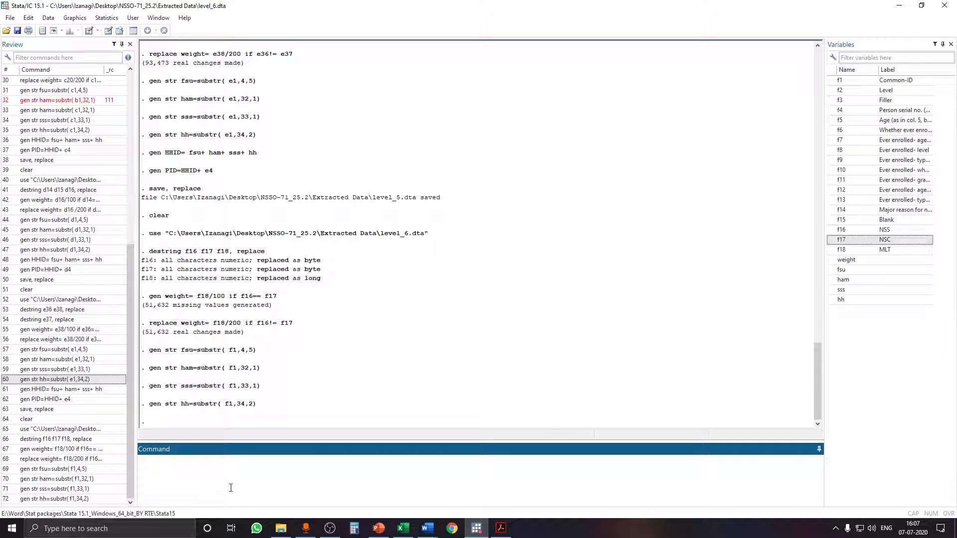
Step: Generate the household identifier HHID as fsu + ham + sss + hh and the person identifier PID as HHID + f4, reusing the earlier commands
{"action": "left_click", "coordinate": [66, 391]}
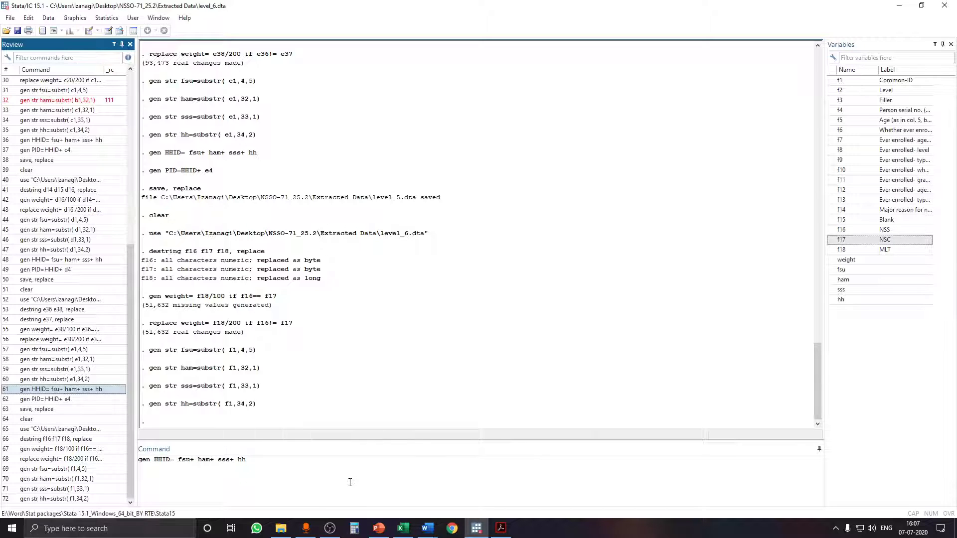
{"action": "key", "text": "Return"}
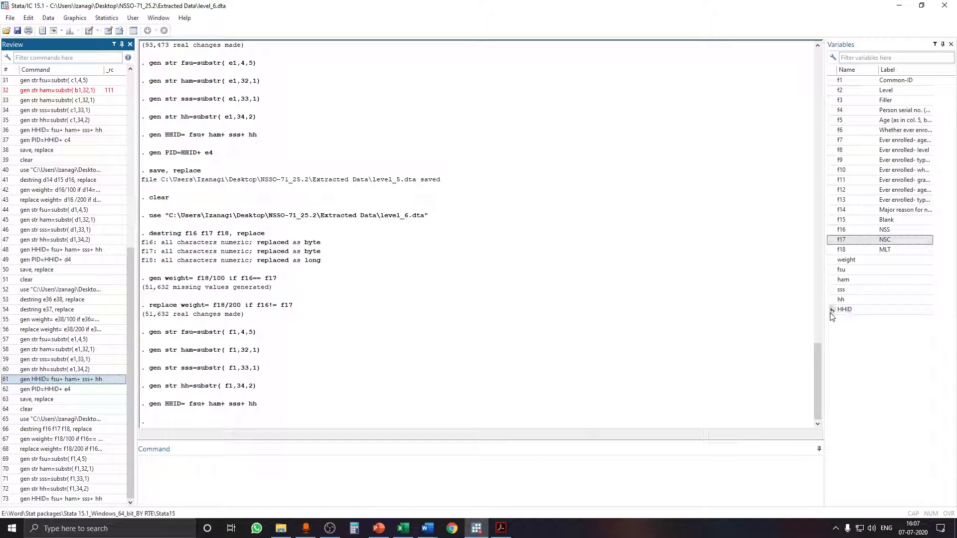
{"action": "left_click", "coordinate": [68, 389]}
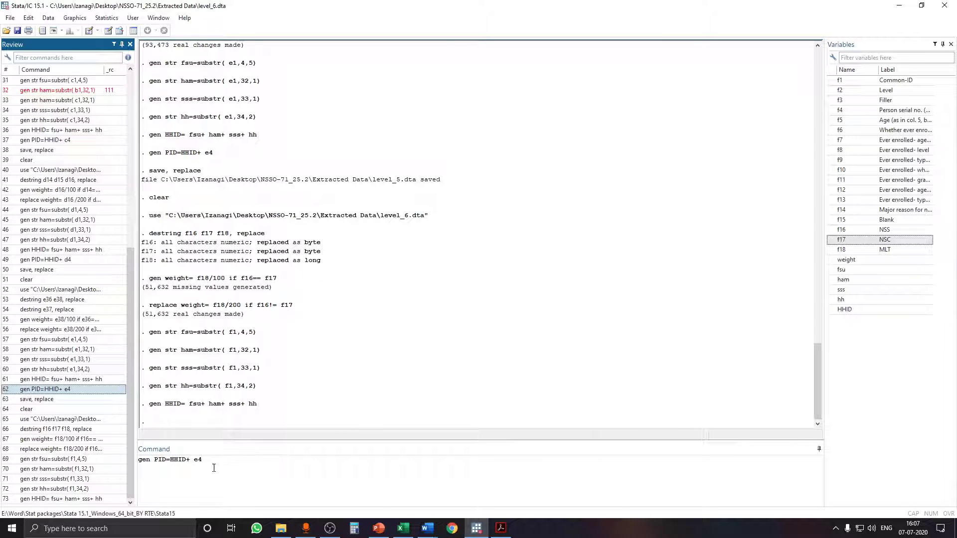
{"action": "left_click", "coordinate": [196, 460]}
{"action": "key", "text": "BackSpace"}
{"action": "type", "text": "f"}
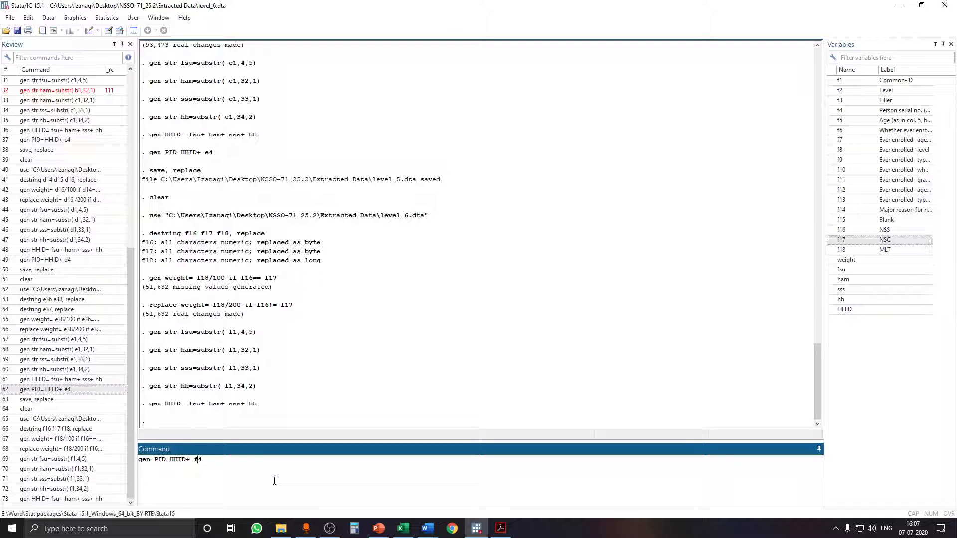
{"action": "key", "text": "Return"}
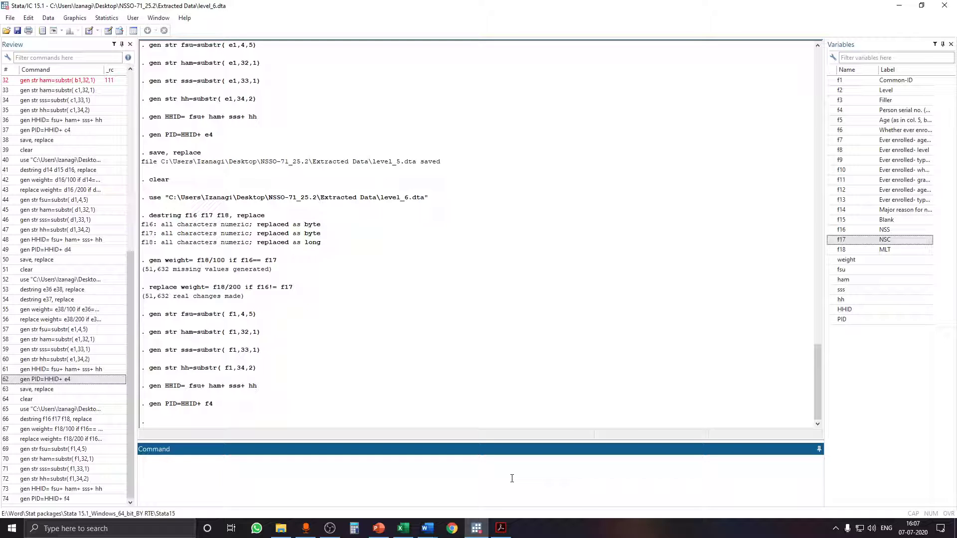
Step: Save level_6.dta over the existing file and clear the dataset from memory, reusing the earlier commands
{"action": "left_click", "coordinate": [57, 389]}
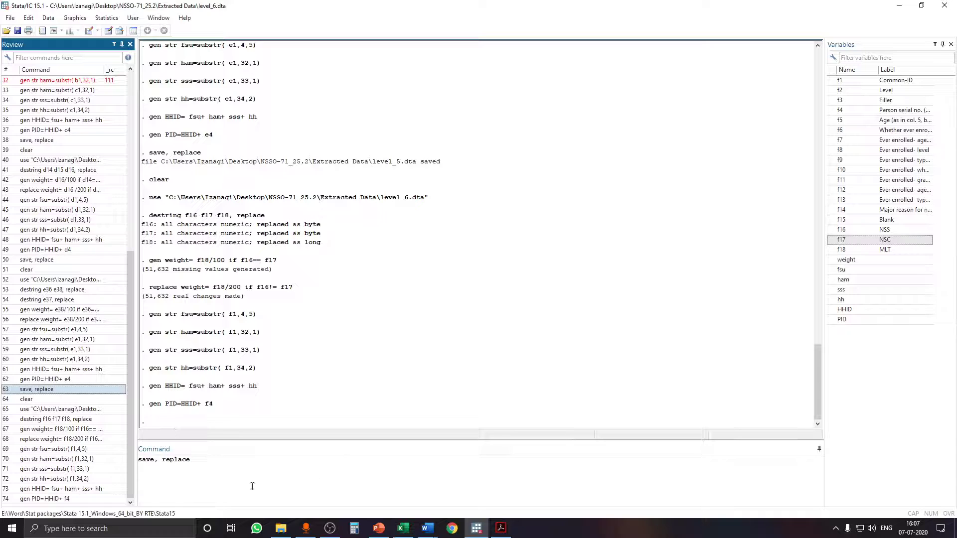
{"action": "key", "text": "Return"}
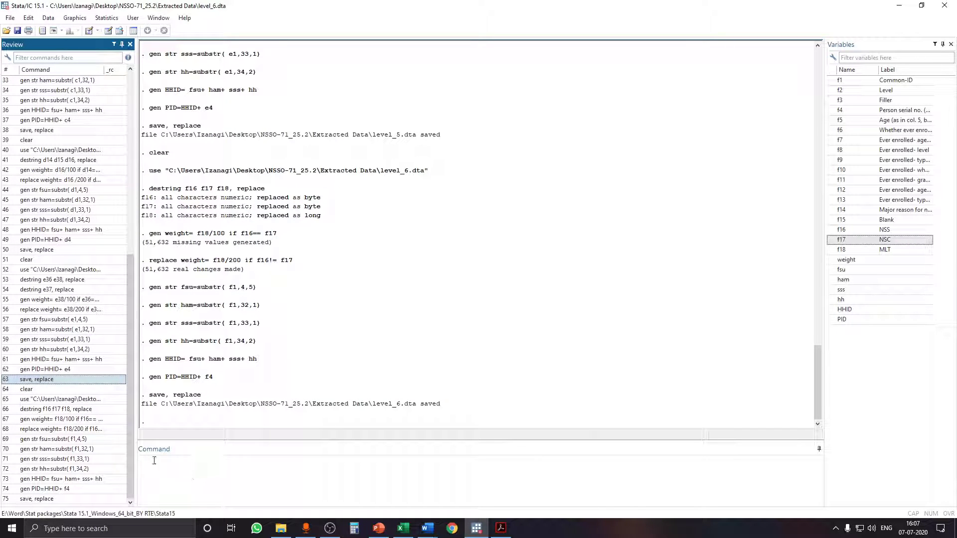
{"action": "left_click", "coordinate": [77, 389]}
{"action": "left_click", "coordinate": [217, 478]}
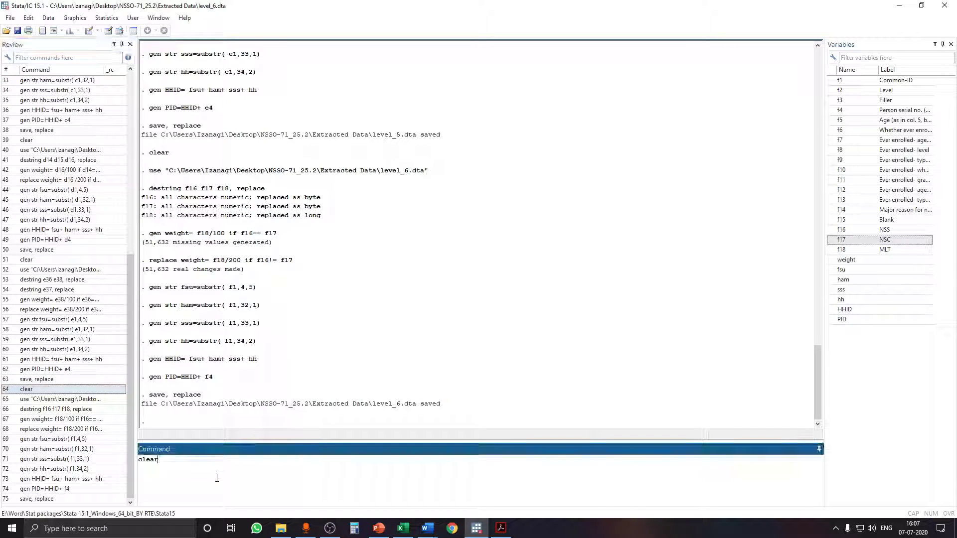
{"action": "key", "text": "Return"}
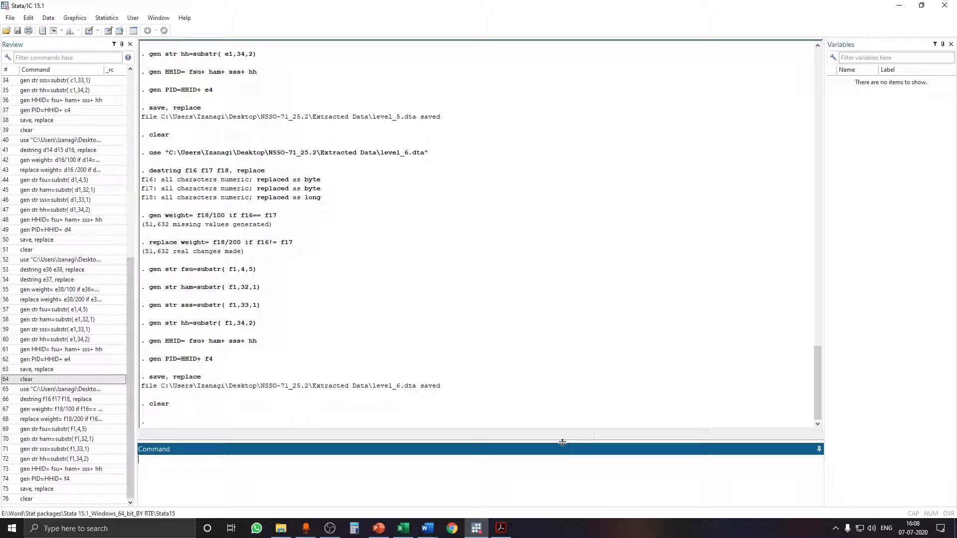
Step: Switch to the PowerPoint slide show and view the slide on the command to merge the data
{"action": "left_click", "coordinate": [404, 530]}
{"action": "left_click", "coordinate": [405, 529]}
{"action": "left_click", "coordinate": [378, 529]}
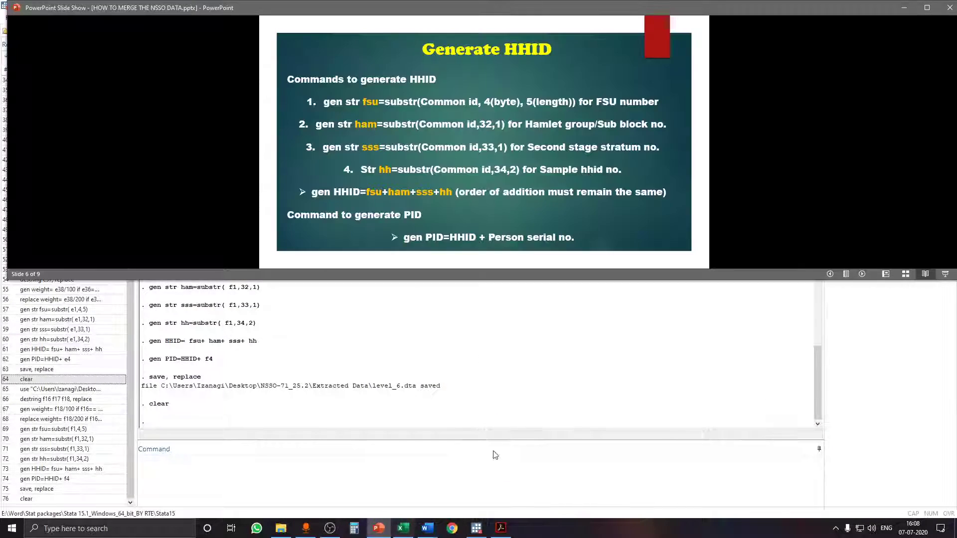
{"action": "left_click", "coordinate": [927, 8]}
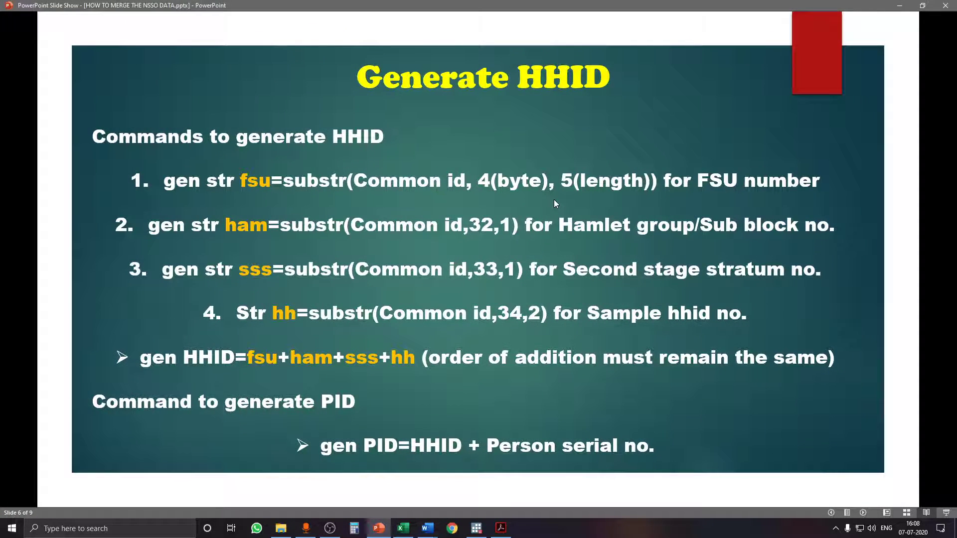
{"action": "left_click", "coordinate": [554, 200]}
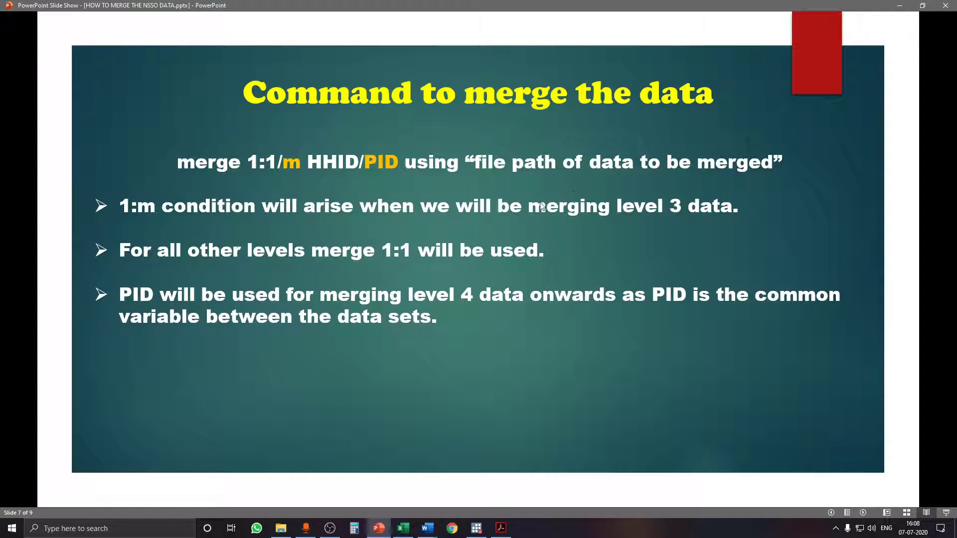
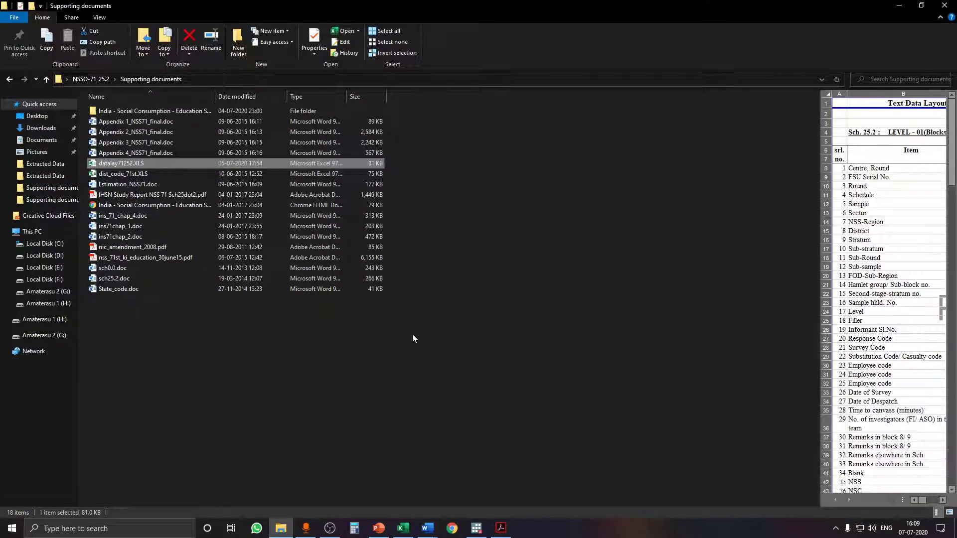
Step: Copy the full path of level_2.dta from the Extracted Data folder of NSSO-71_25.2
{"action": "key", "text": "alt+Up"}
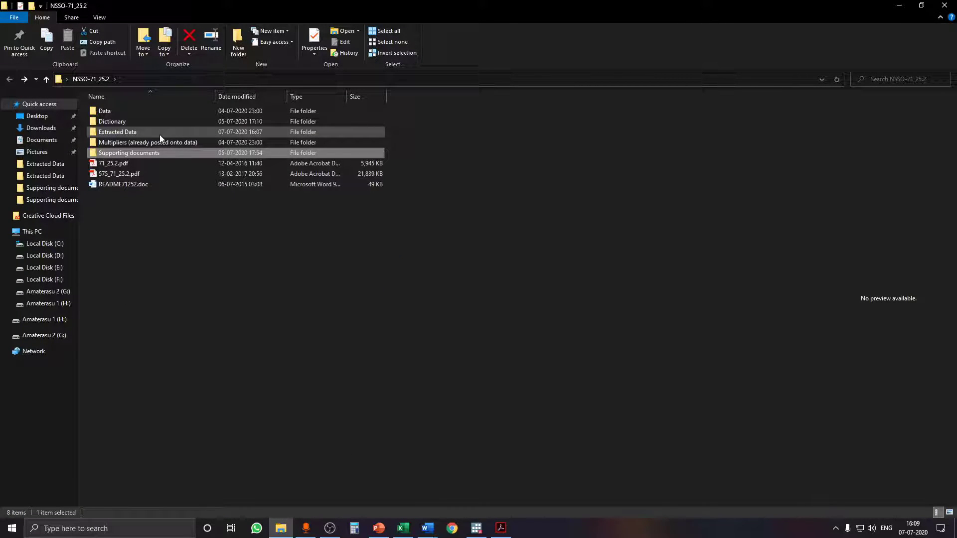
{"action": "double_click", "coordinate": [155, 132]}
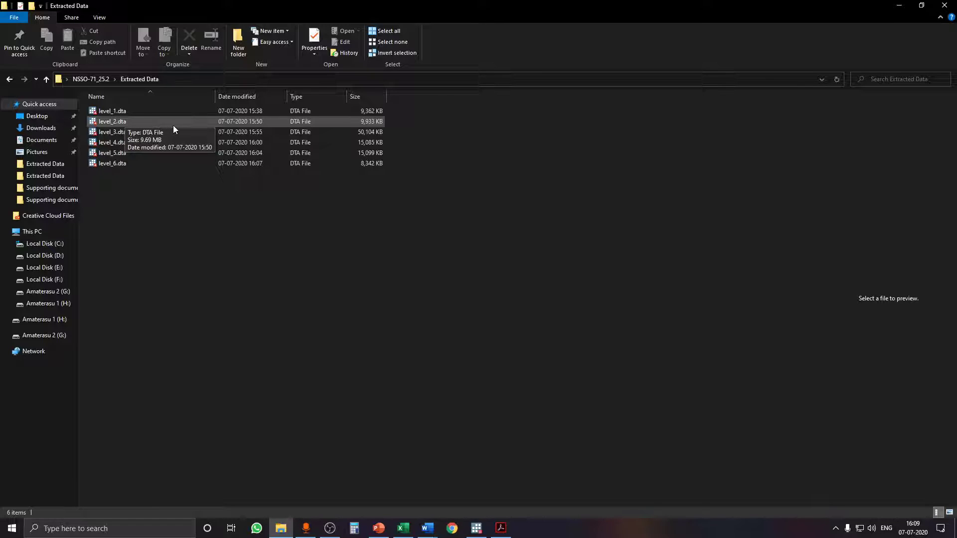
{"action": "left_click", "coordinate": [144, 121]}
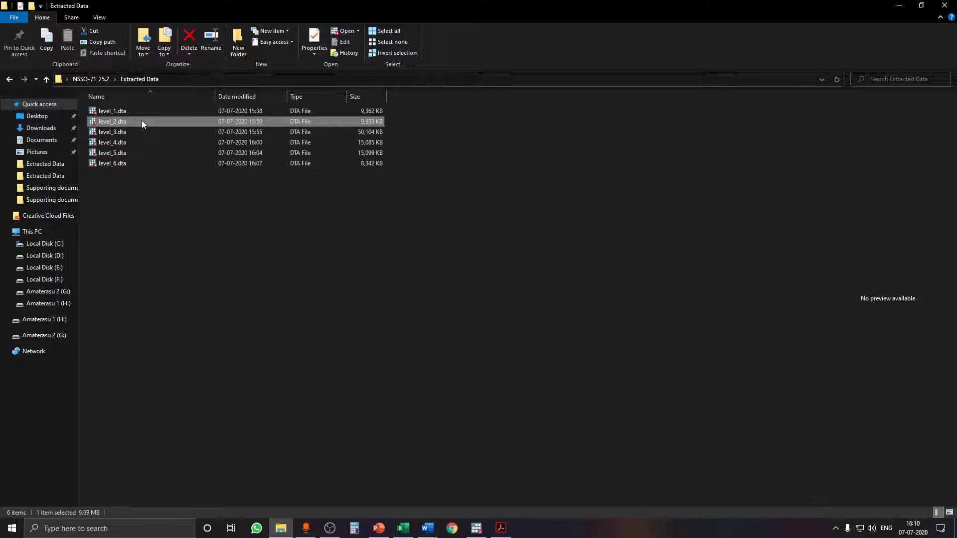
{"action": "right_click", "coordinate": [141, 120]}
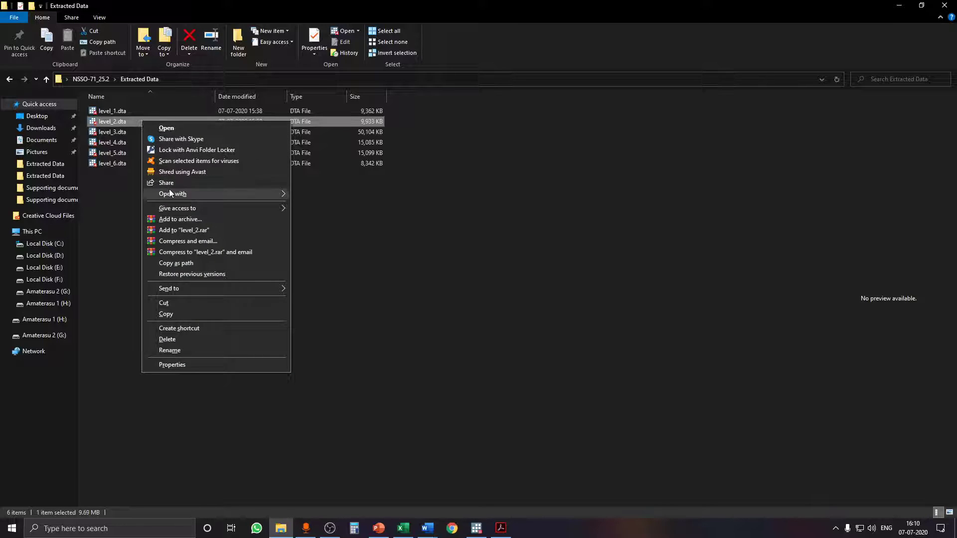
{"action": "left_click", "coordinate": [169, 264]}
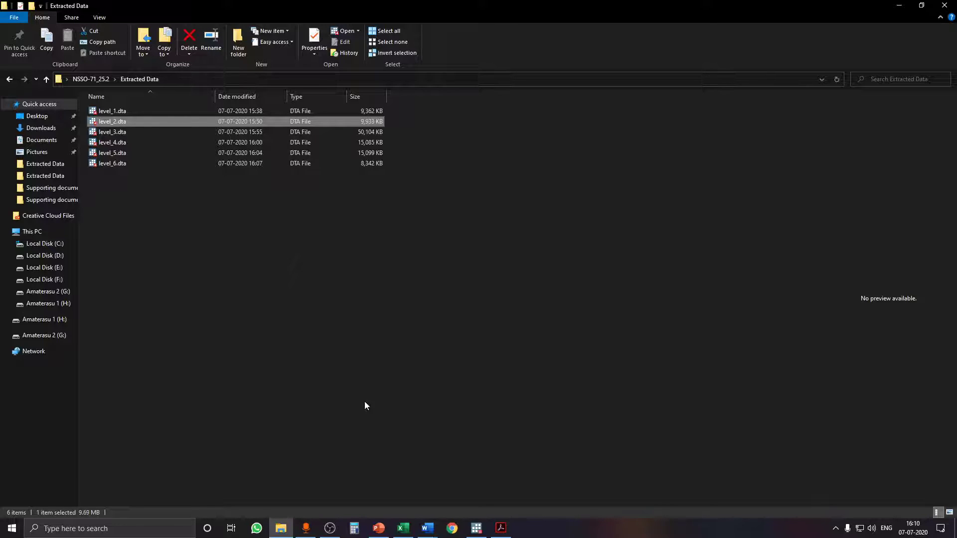
Step: In Stata, merge level_2.dta into level_1 with merge 1:1 HHID using the copied file path, correcting the missing space after merge
{"action": "left_click", "coordinate": [480, 528]}
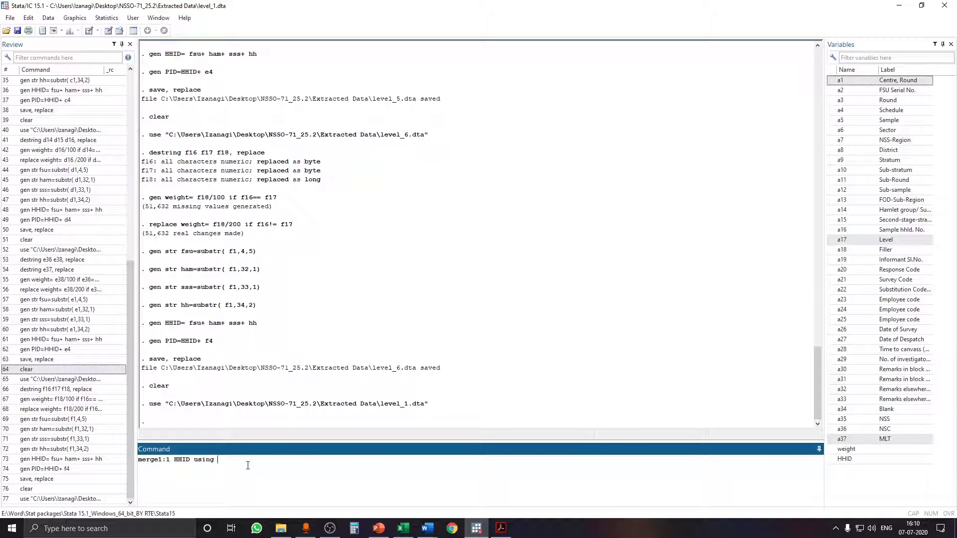
{"action": "right_click", "coordinate": [248, 466]}
{"action": "left_click", "coordinate": [264, 418]}
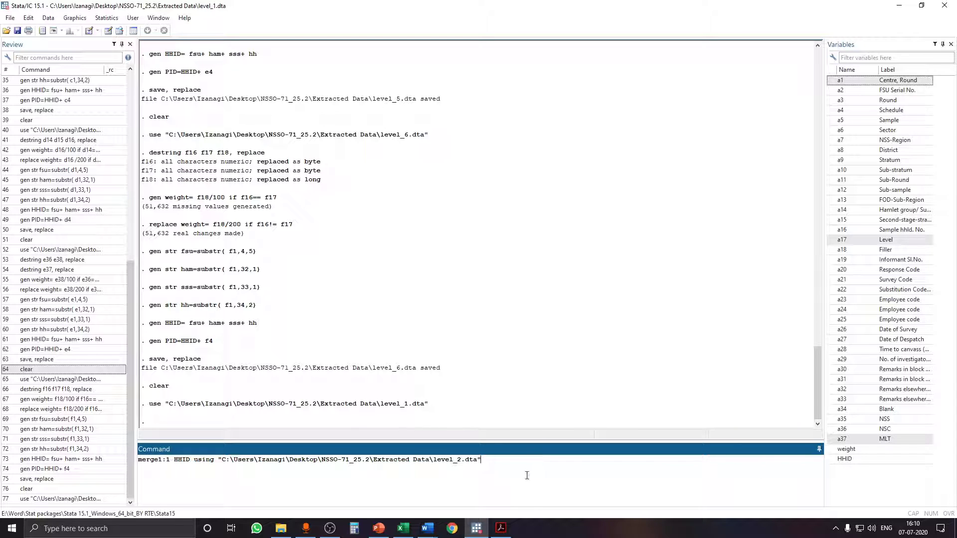
{"action": "key", "text": "Return"}
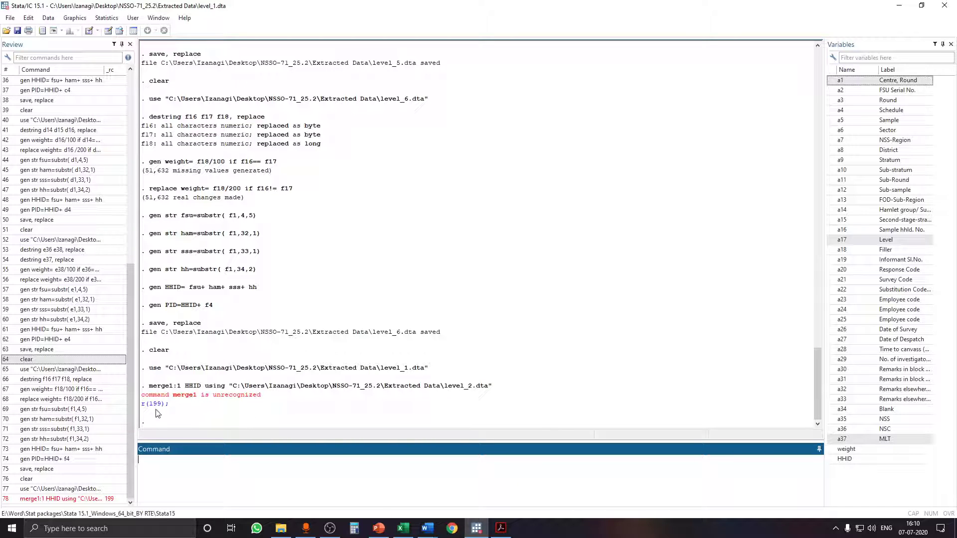
{"action": "left_click", "coordinate": [84, 500]}
{"action": "left_click", "coordinate": [157, 460]}
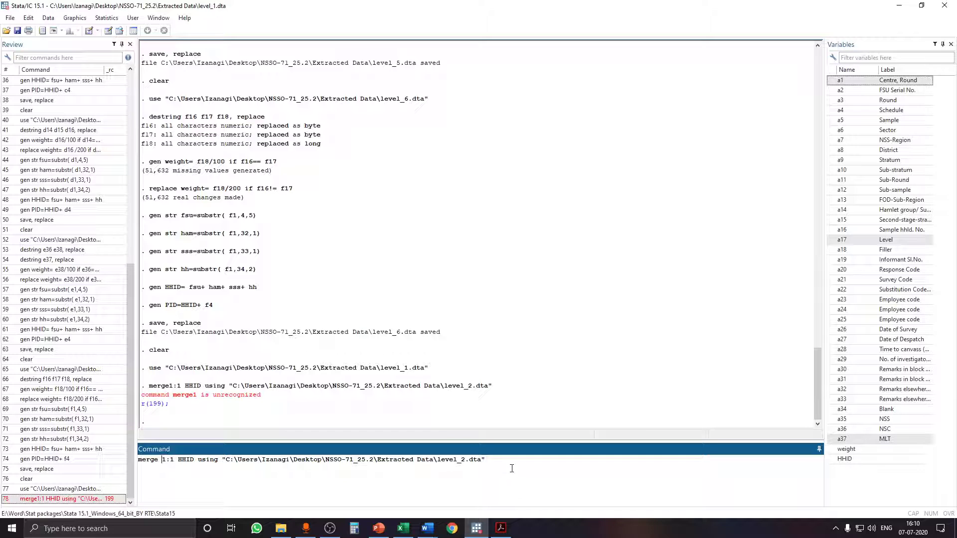
{"action": "key", "text": "Return"}
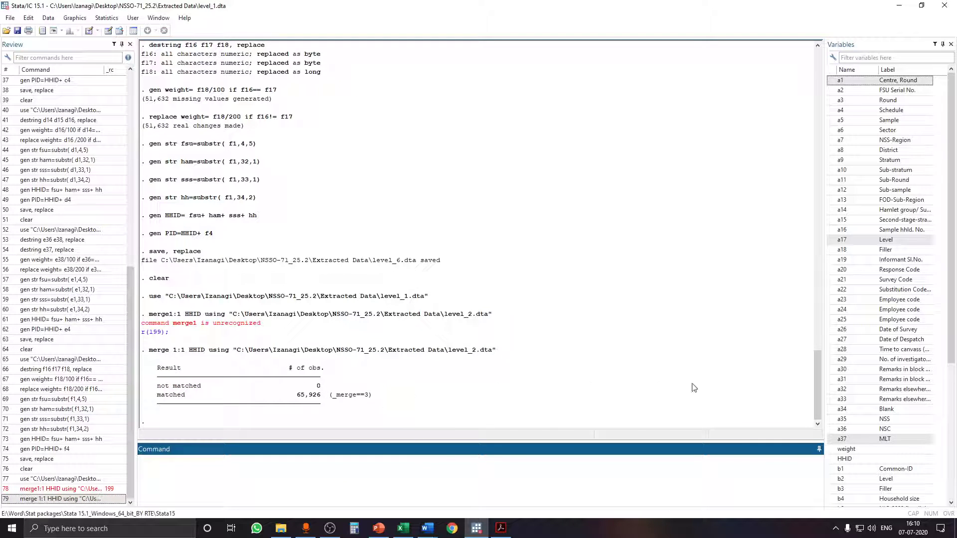
Step: Review the merged variables and compare the matched observations with the Level-01 and Level-02 case counts in the IHSN study report
{"action": "scroll", "coordinate": [879, 137], "scroll_direction": "down", "scroll_amount": 2}
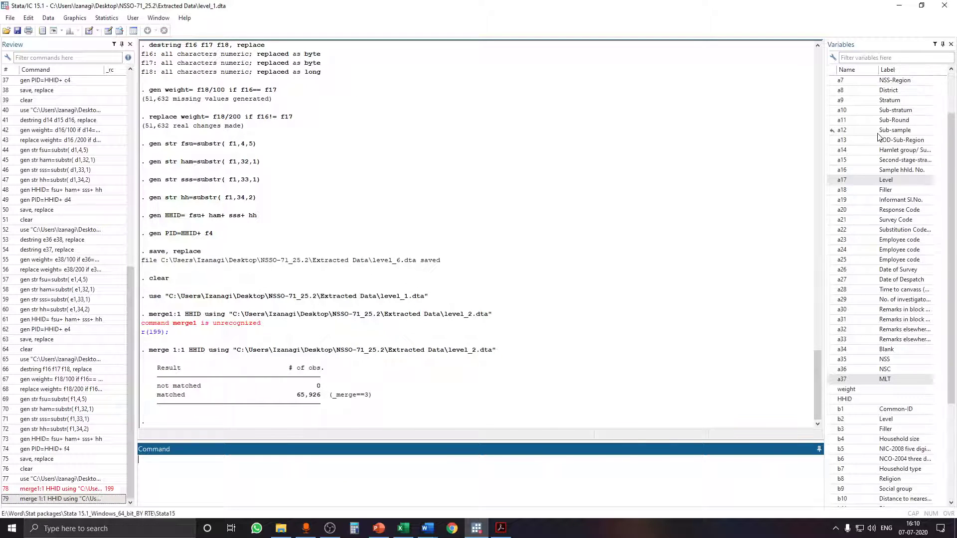
{"action": "scroll", "coordinate": [878, 137], "scroll_direction": "down", "scroll_amount": 5}
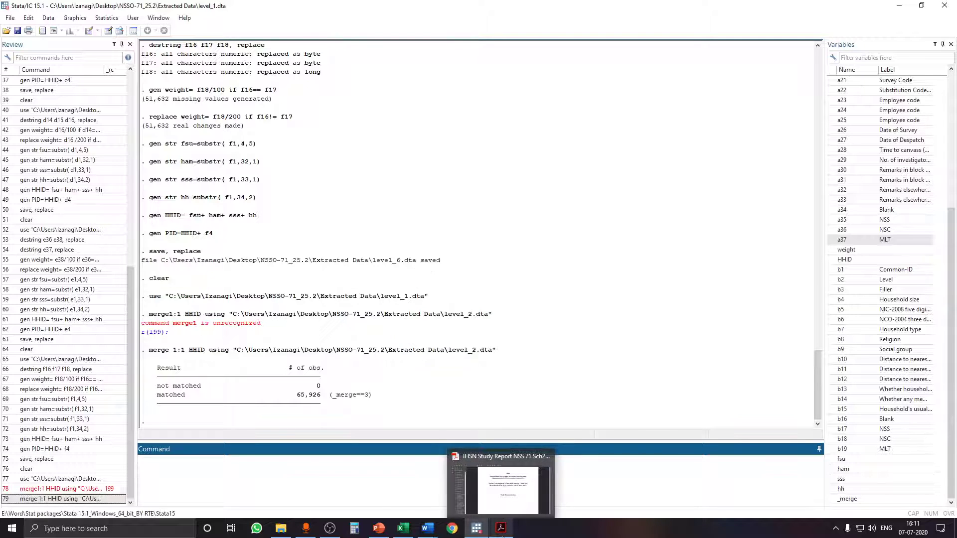
{"action": "left_click", "coordinate": [501, 529]}
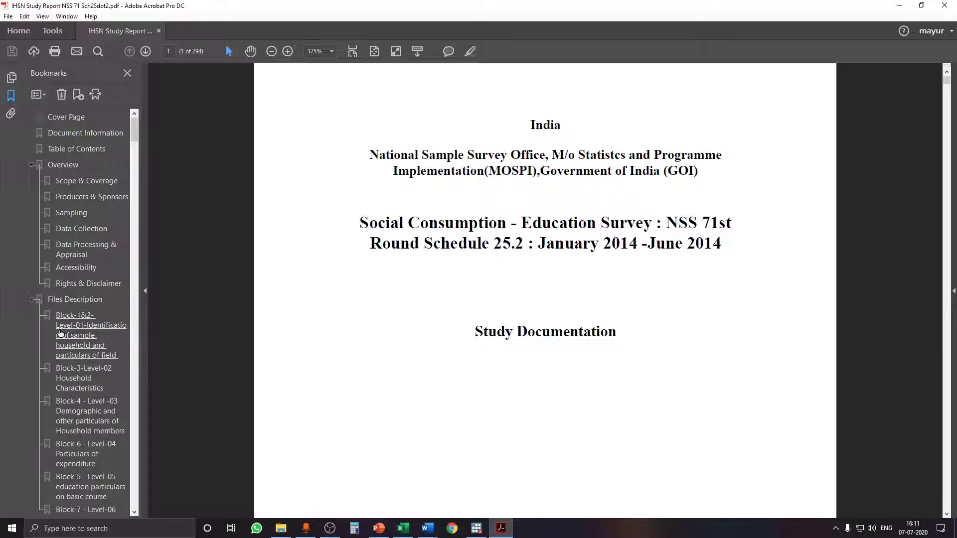
{"action": "left_click", "coordinate": [86, 333]}
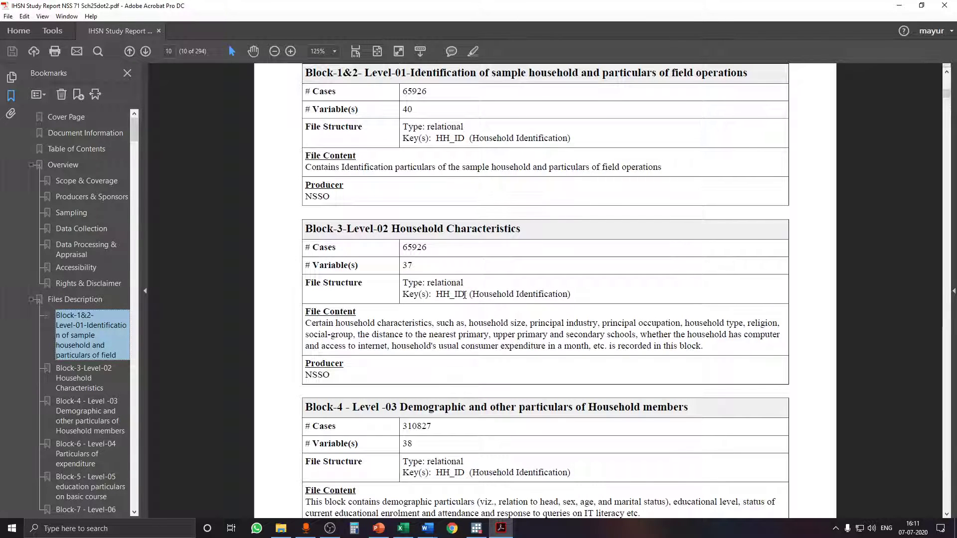
{"action": "scroll", "coordinate": [529, 257], "scroll_direction": "up", "scroll_amount": 1}
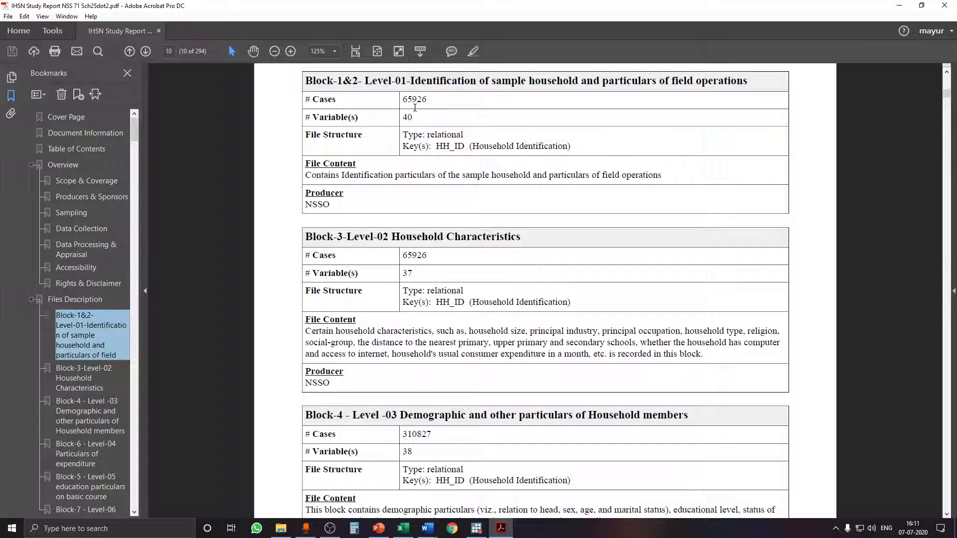
{"action": "left_click", "coordinate": [476, 528]}
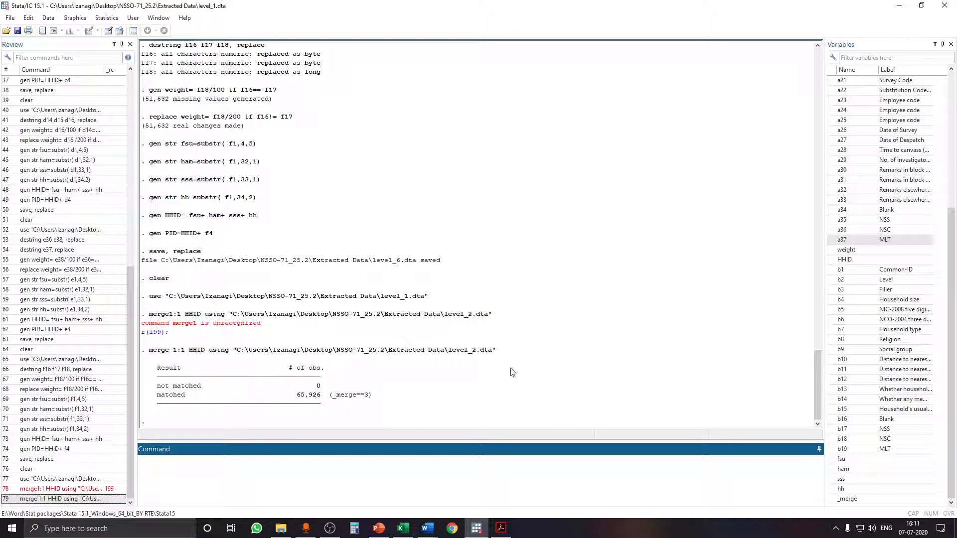
{"action": "left_click", "coordinate": [501, 528]}
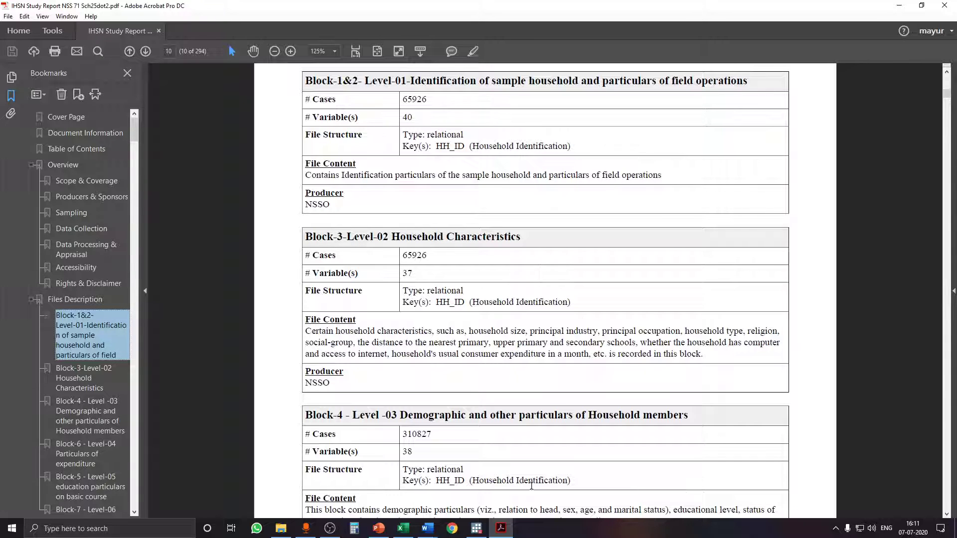
{"action": "left_click", "coordinate": [477, 528]}
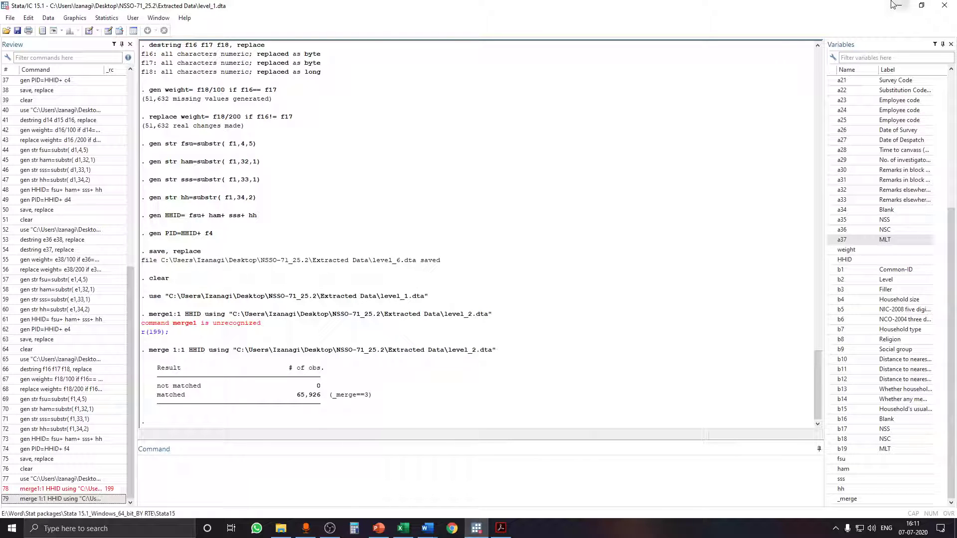
{"action": "left_click", "coordinate": [899, 5]}
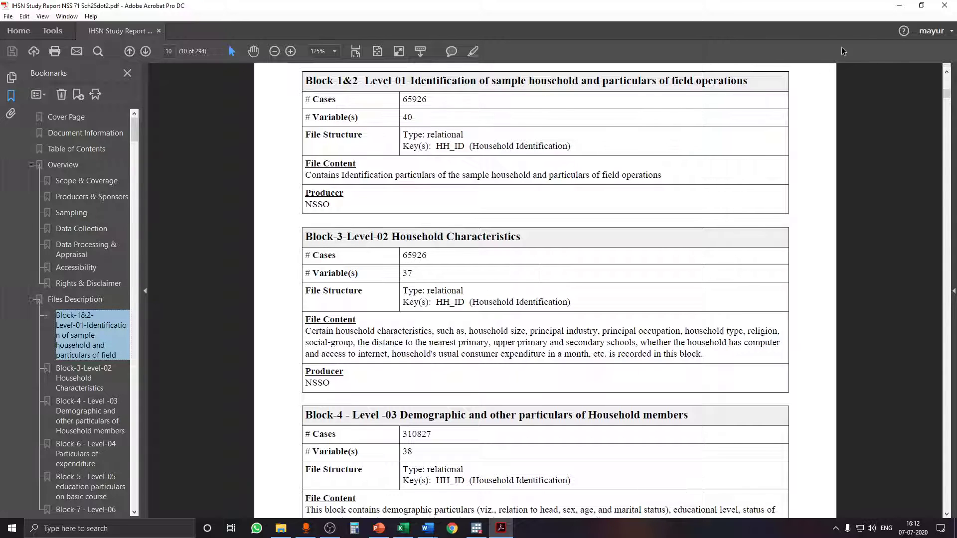
{"action": "left_click", "coordinate": [899, 5]}
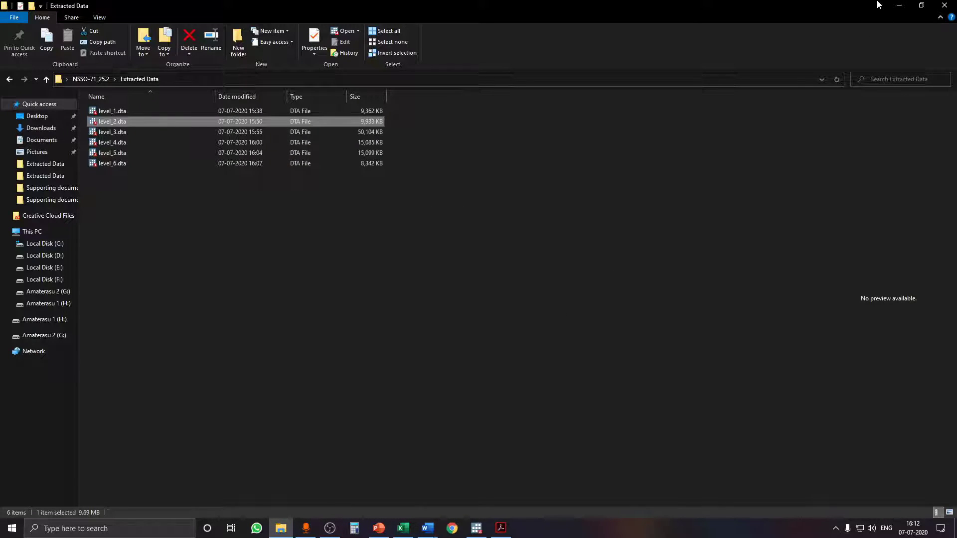
{"action": "left_click", "coordinate": [899, 5]}
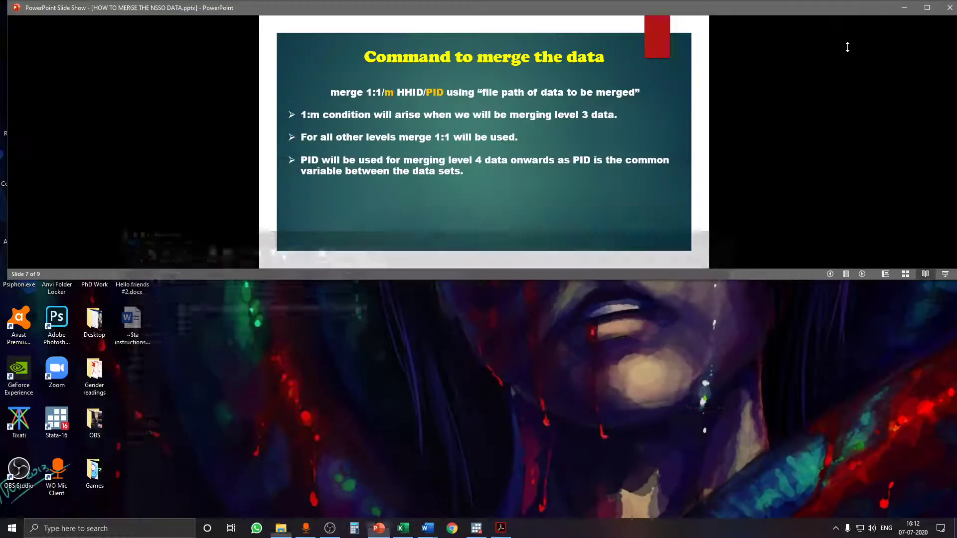
{"action": "left_click", "coordinate": [927, 6]}
{"action": "left_click", "coordinate": [901, 6]}
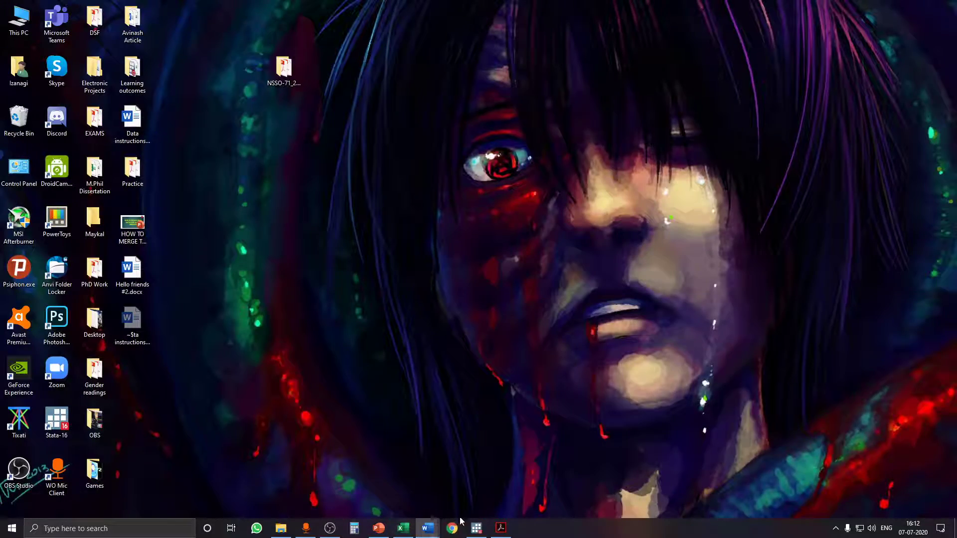
Step: Return to Stata and drop the _merge variable from the merged dataset
{"action": "left_click", "coordinate": [476, 528]}
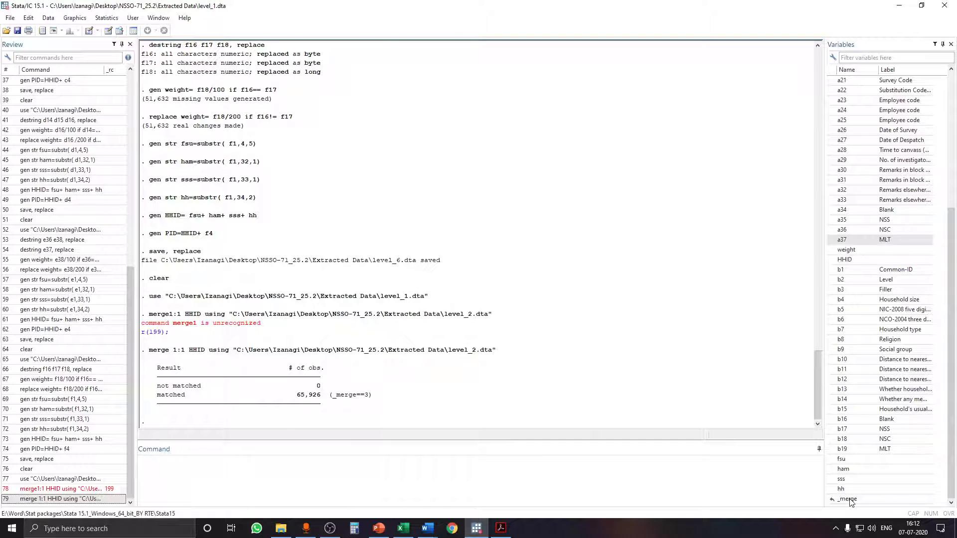
{"action": "left_click", "coordinate": [240, 478]}
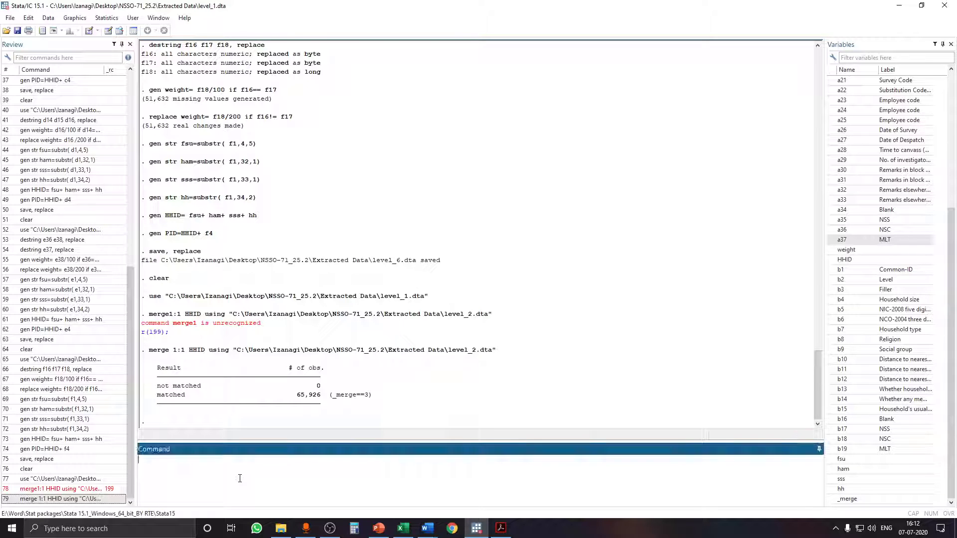
{"action": "type", "text": "dr"}
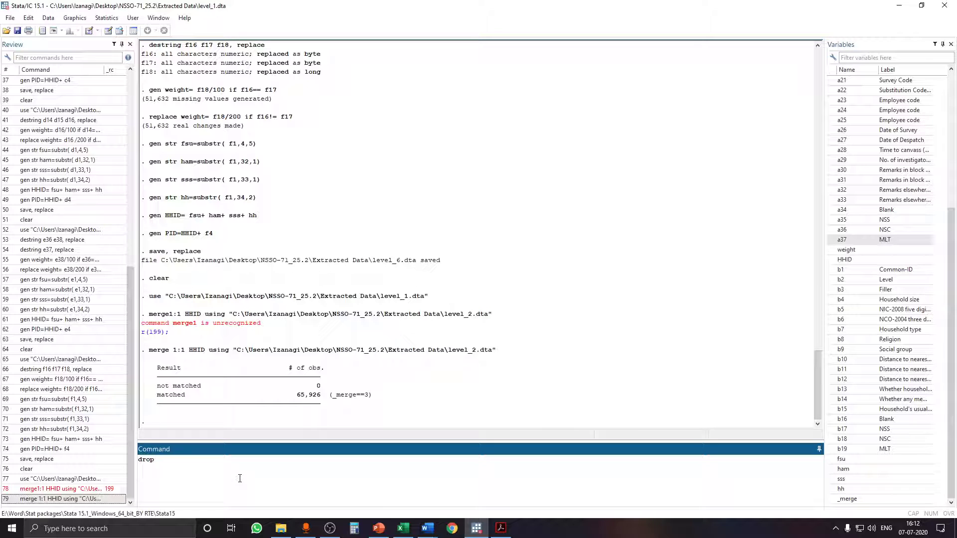
{"action": "type", "text": "op"}
{"action": "double_click", "coordinate": [847, 499]}
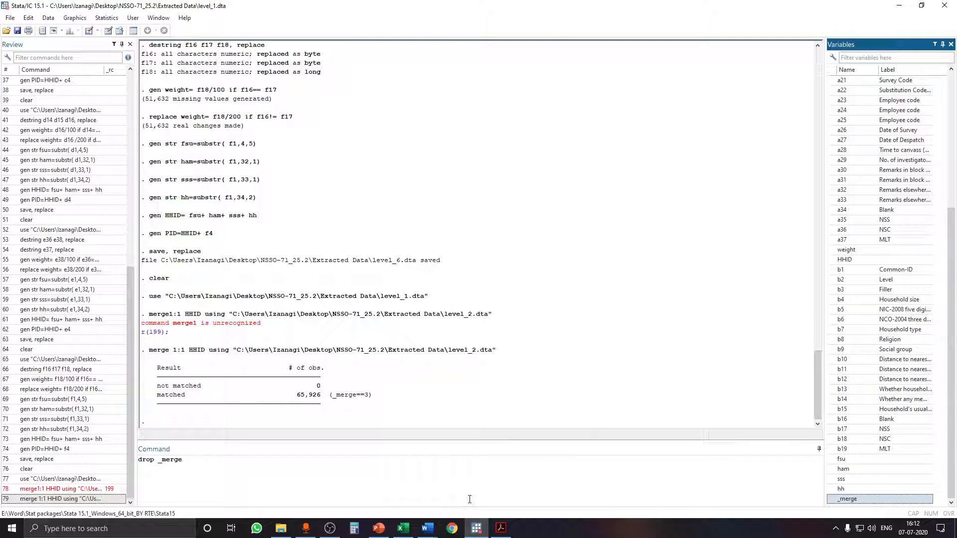
{"action": "key", "text": "Return"}
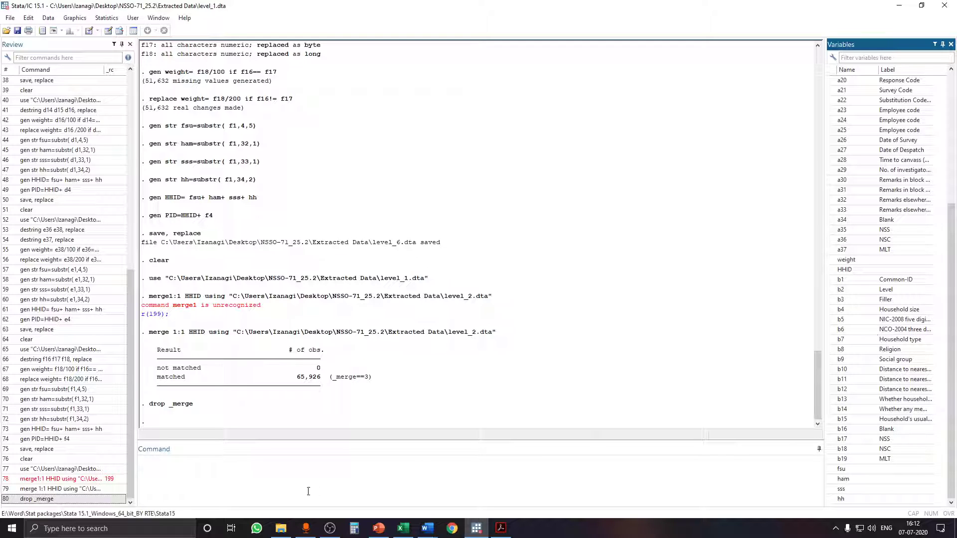
Step: Begin the command merge 1:1 HHID using in Stata, and copy the full path of level_3.dta from the Extracted Data folder
{"action": "left_click", "coordinate": [281, 487]}
{"action": "type", "text": "merge"}
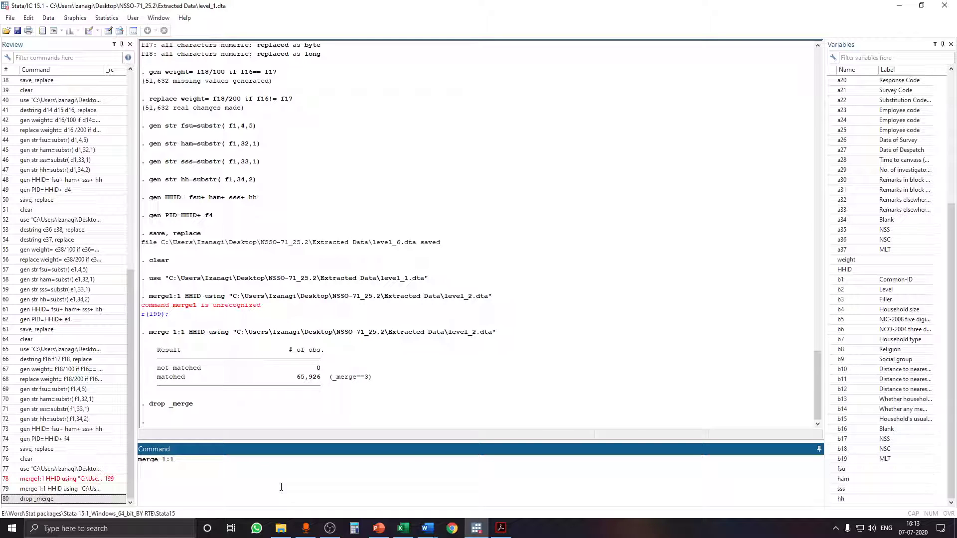
{"action": "type", "text": "1:1 HHID using"}
{"action": "left_click", "coordinate": [281, 529]}
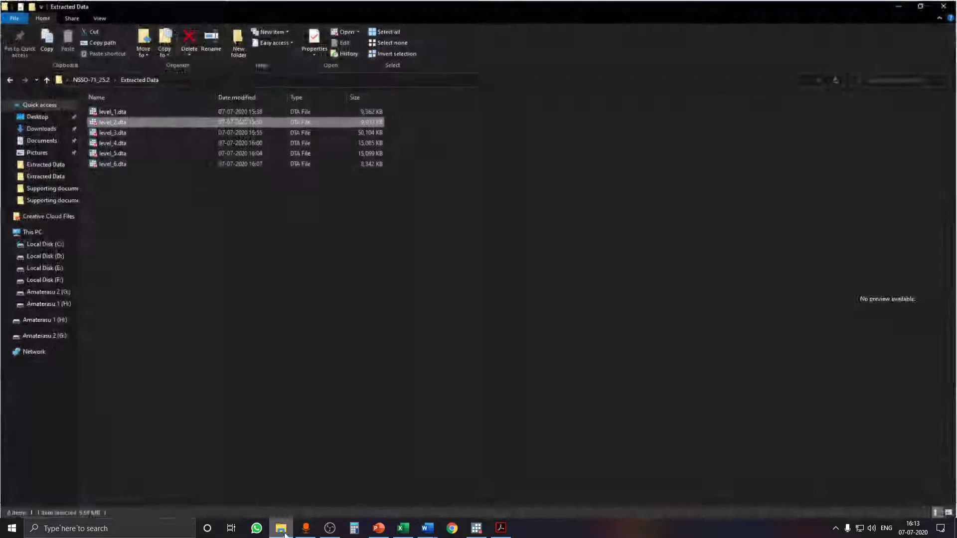
{"action": "left_click", "coordinate": [128, 134]}
{"action": "right_click", "coordinate": [128, 134]}
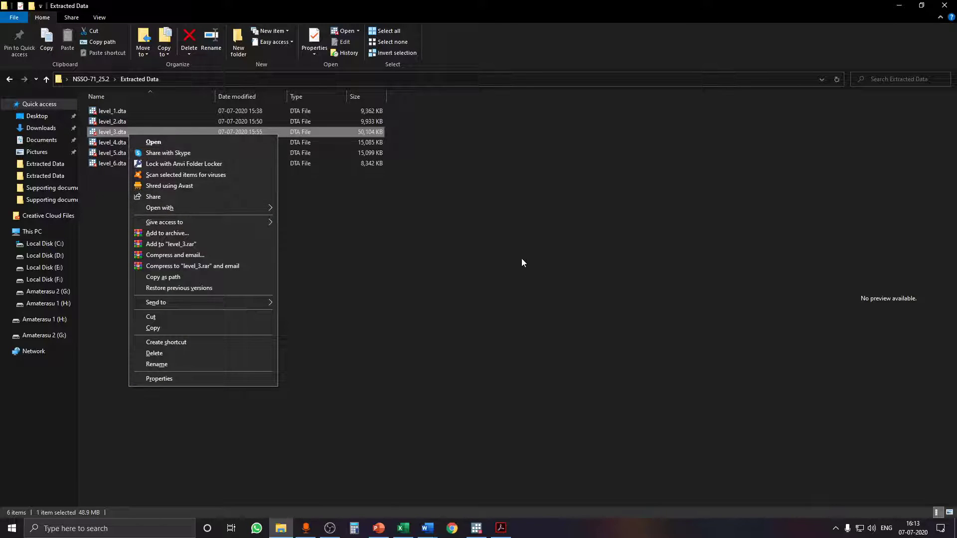
{"action": "left_click", "coordinate": [522, 261]}
{"action": "left_click", "coordinate": [133, 130]}
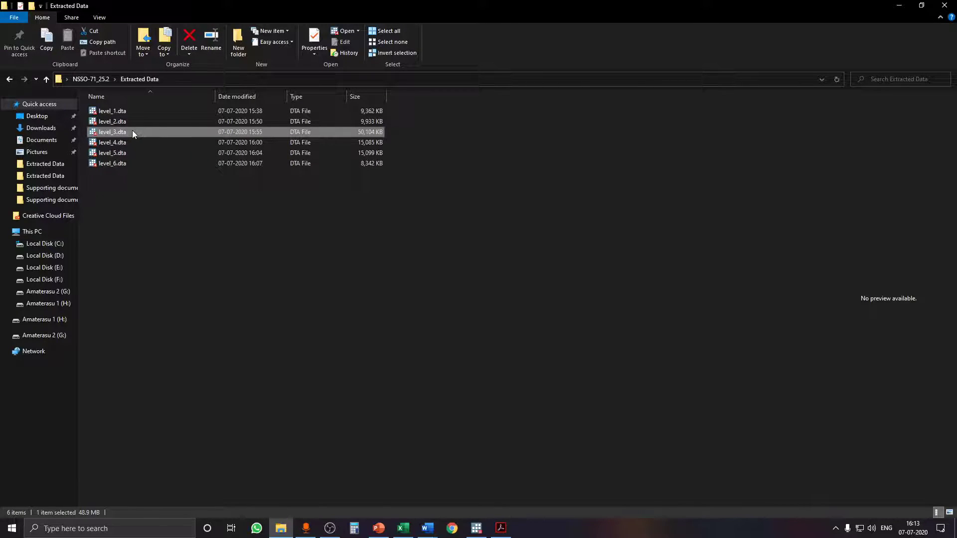
{"action": "right_click", "coordinate": [133, 130]}
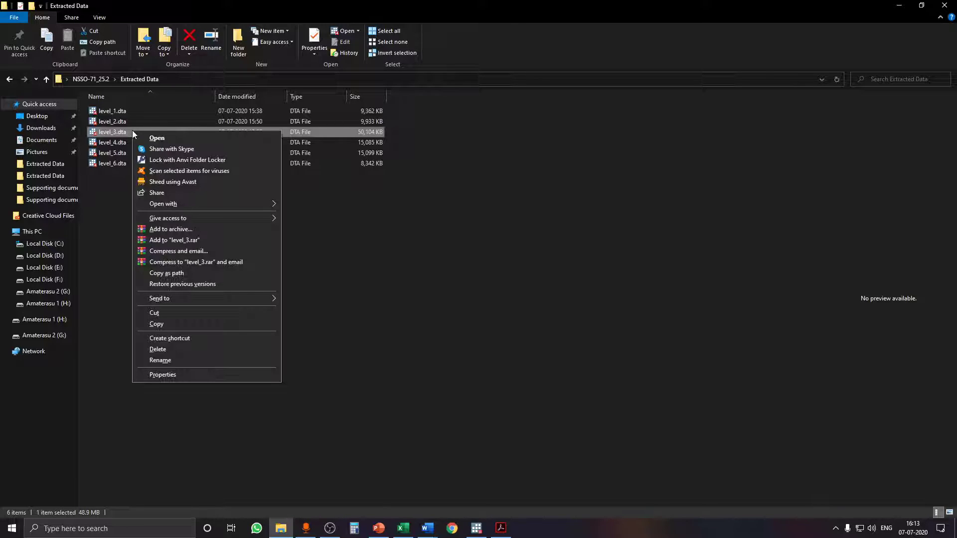
{"action": "left_click", "coordinate": [184, 273]}
Step: Return to Stata and try to merge level_3.dta with merge 1:1 HHID using the copied file path
{"action": "left_click", "coordinate": [477, 527]}
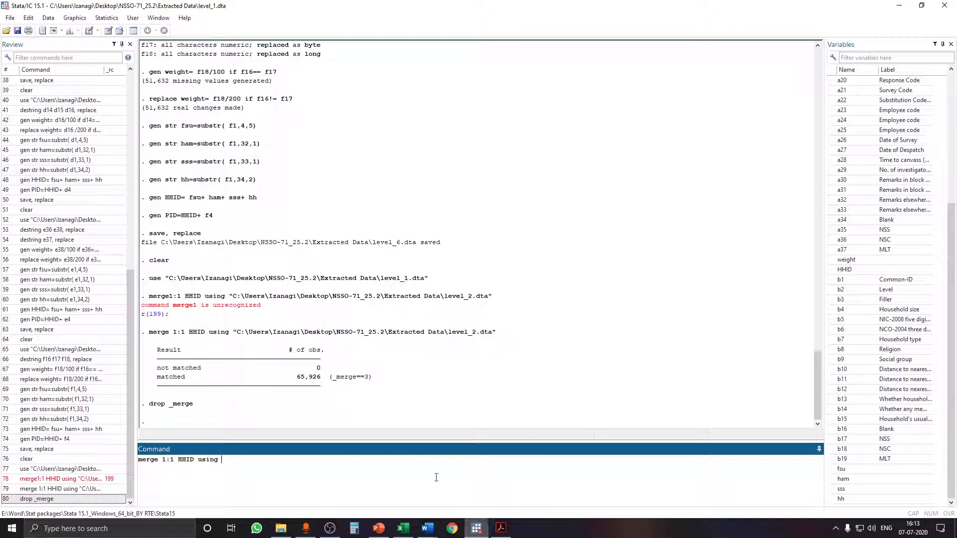
{"action": "right_click", "coordinate": [284, 458]}
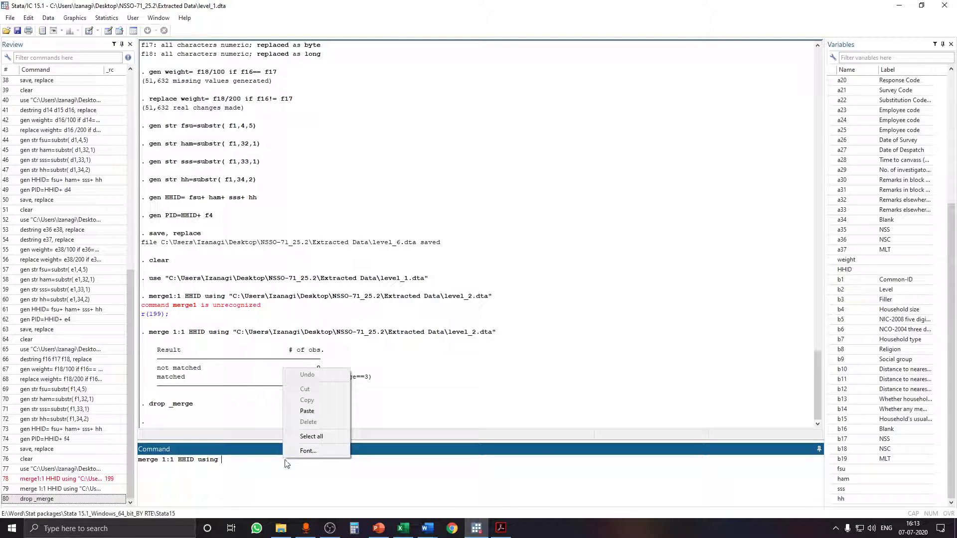
{"action": "left_click", "coordinate": [307, 412]}
{"action": "key", "text": "Return"}
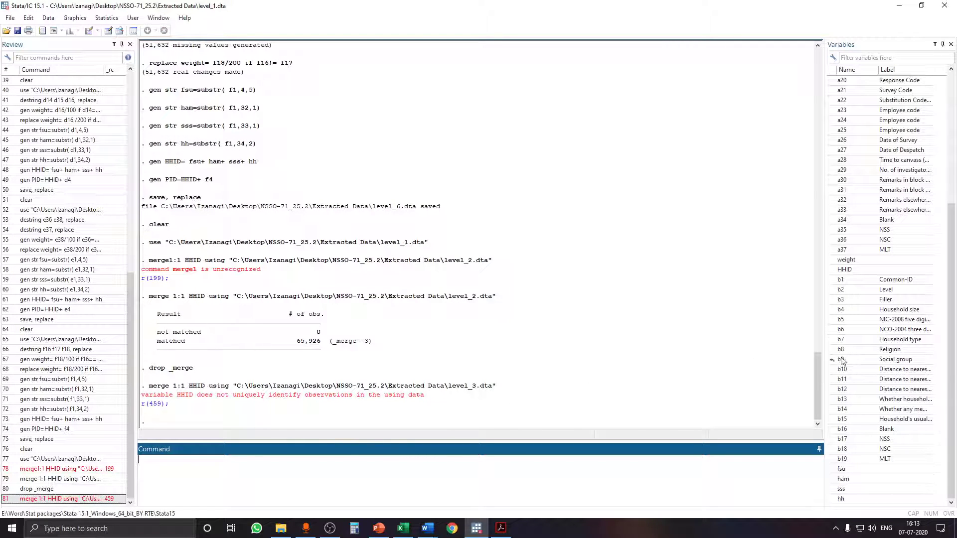
Step: Review the dataset's variables and check the merge rule for level 3 data on the PowerPoint slide about the merge command
{"action": "scroll", "coordinate": [906, 366], "scroll_direction": "up", "scroll_amount": 4}
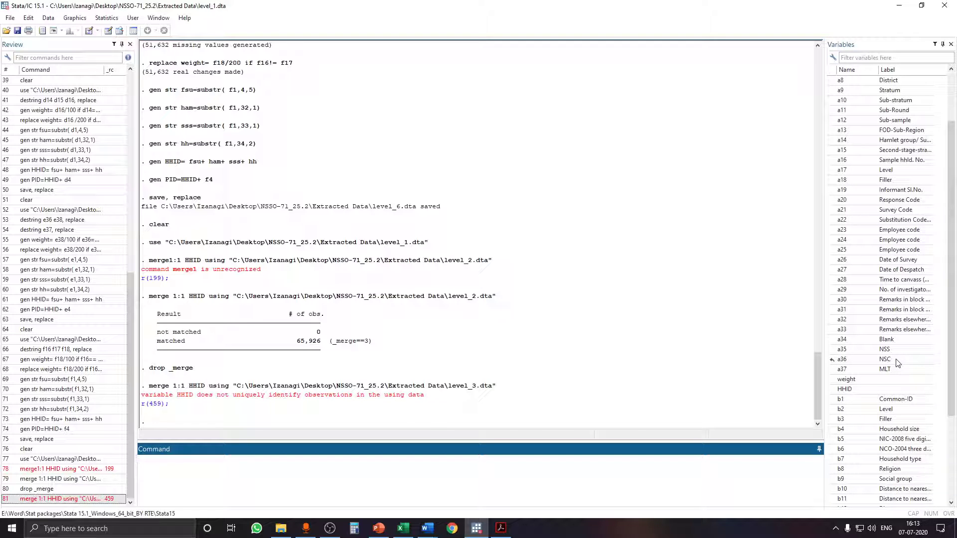
{"action": "scroll", "coordinate": [897, 362], "scroll_direction": "down", "scroll_amount": 2}
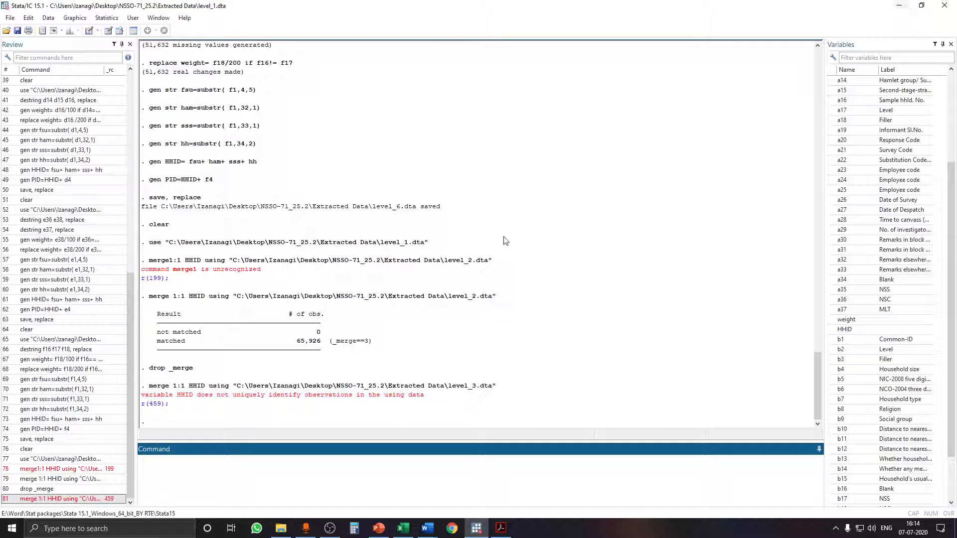
{"action": "scroll", "coordinate": [877, 379], "scroll_direction": "down", "scroll_amount": 2}
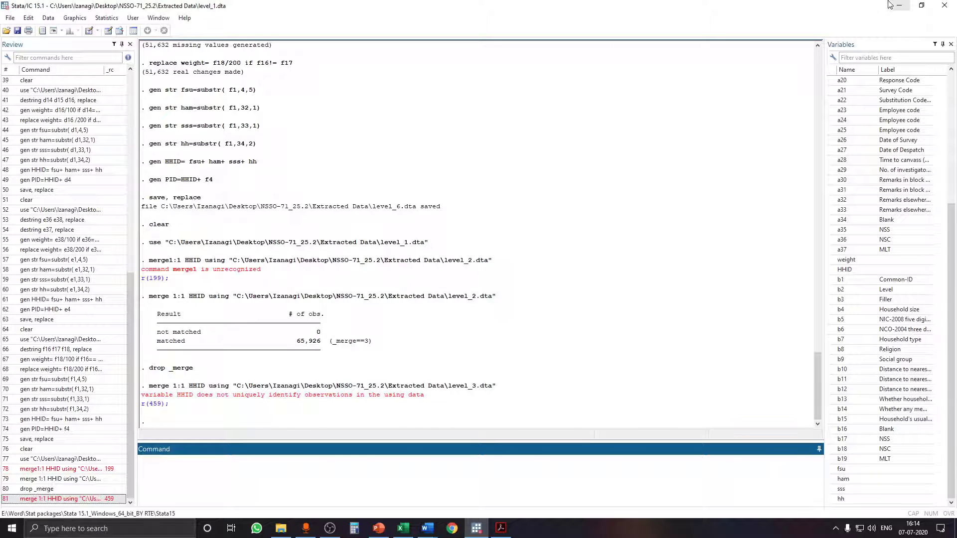
{"action": "key", "text": "alt+Tab"}
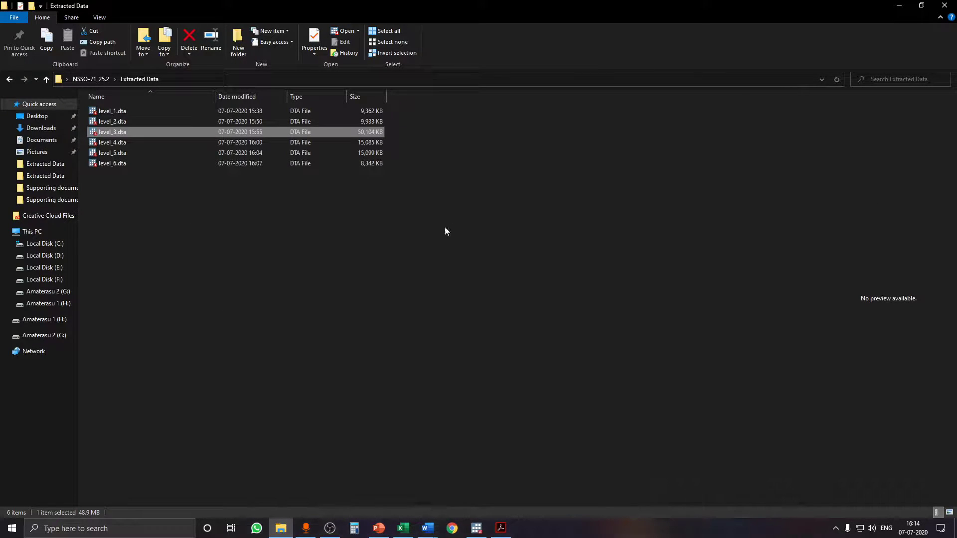
{"action": "left_click", "coordinate": [378, 528]}
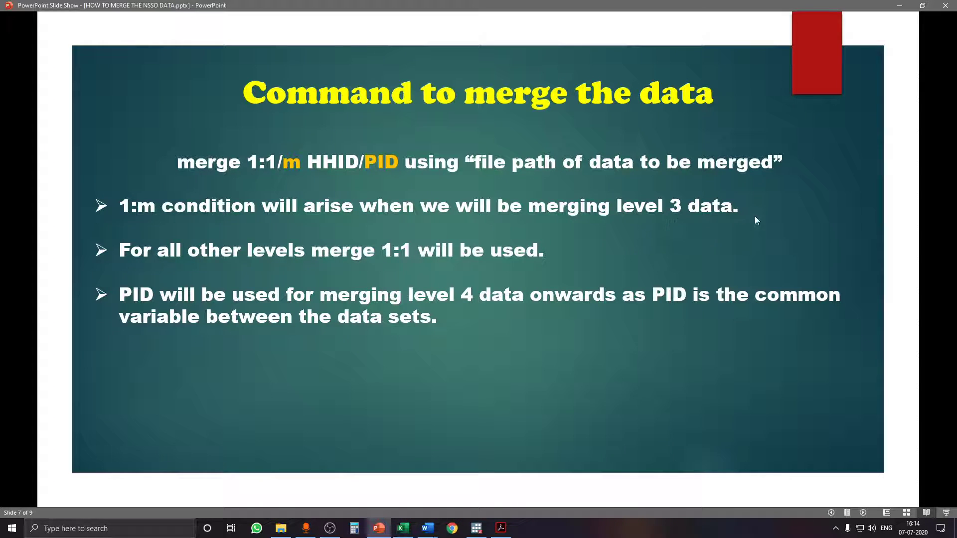
{"action": "left_click", "coordinate": [897, 5]}
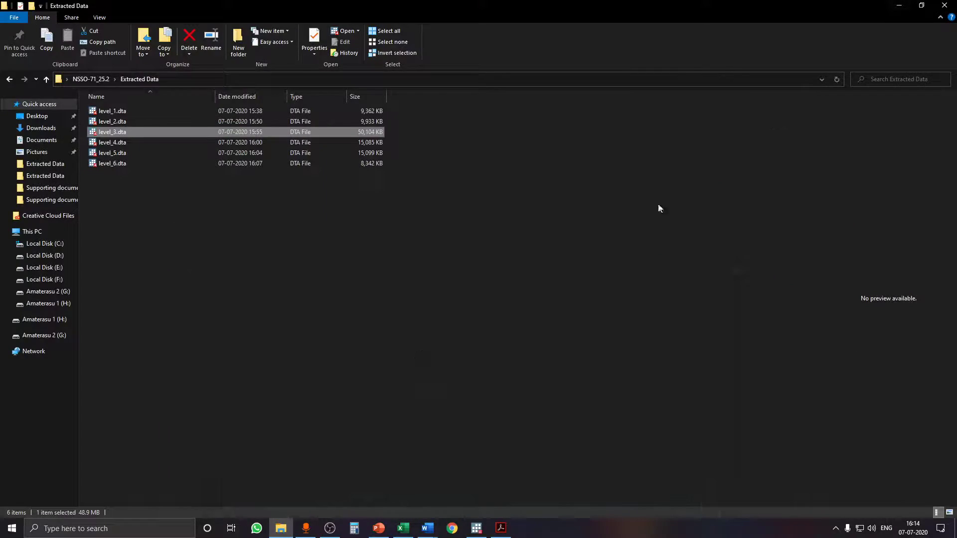
Step: Return to Stata, recall the level_3.dta merge command, change its merge type to 1:m and run it on HHID
{"action": "left_click", "coordinate": [477, 529]}
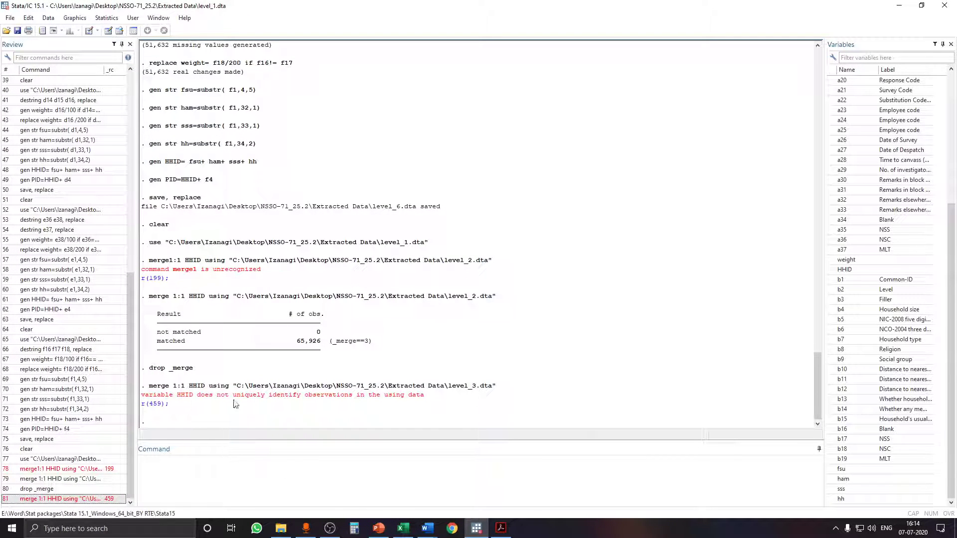
{"action": "left_click", "coordinate": [83, 500]}
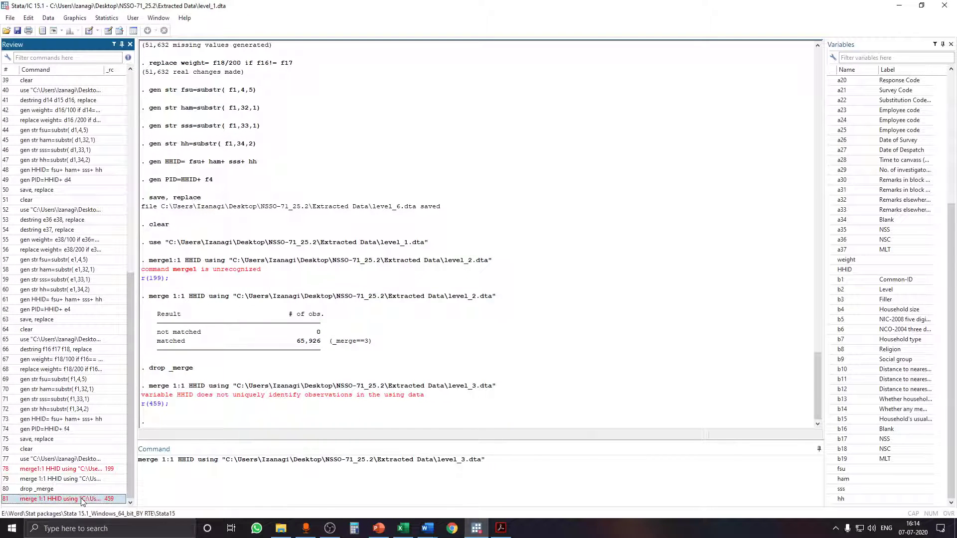
{"action": "left_click", "coordinate": [175, 460]}
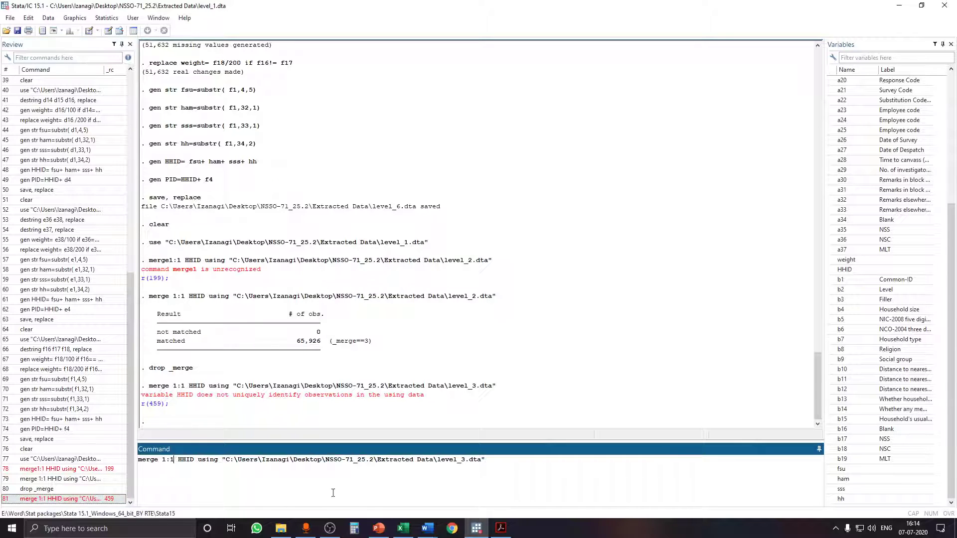
{"action": "key", "text": "BackSpace"}
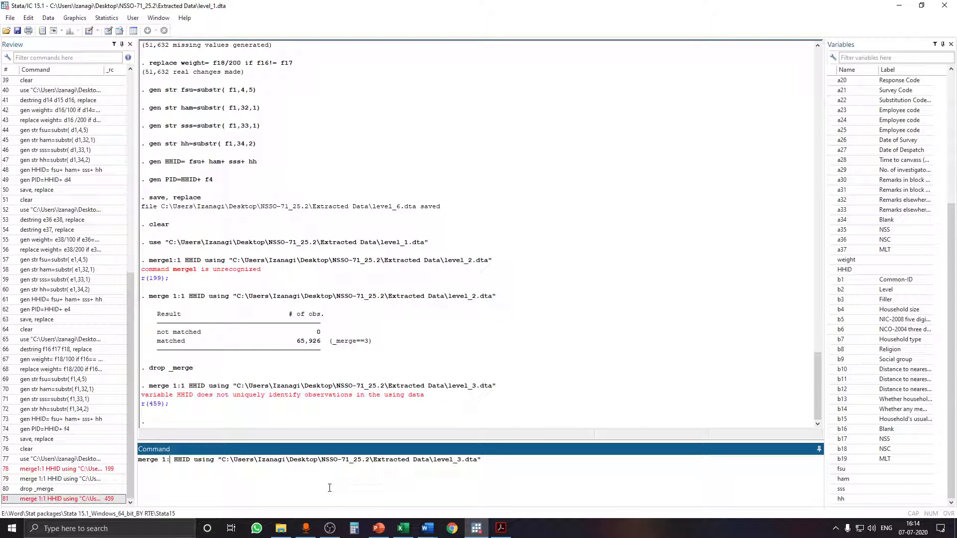
{"action": "type", "text": "m"}
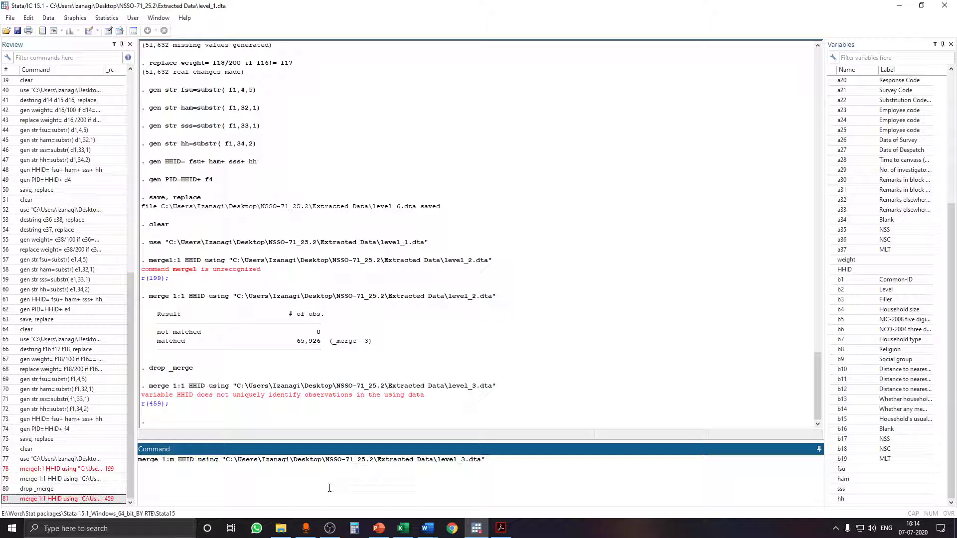
{"action": "key", "text": "Return"}
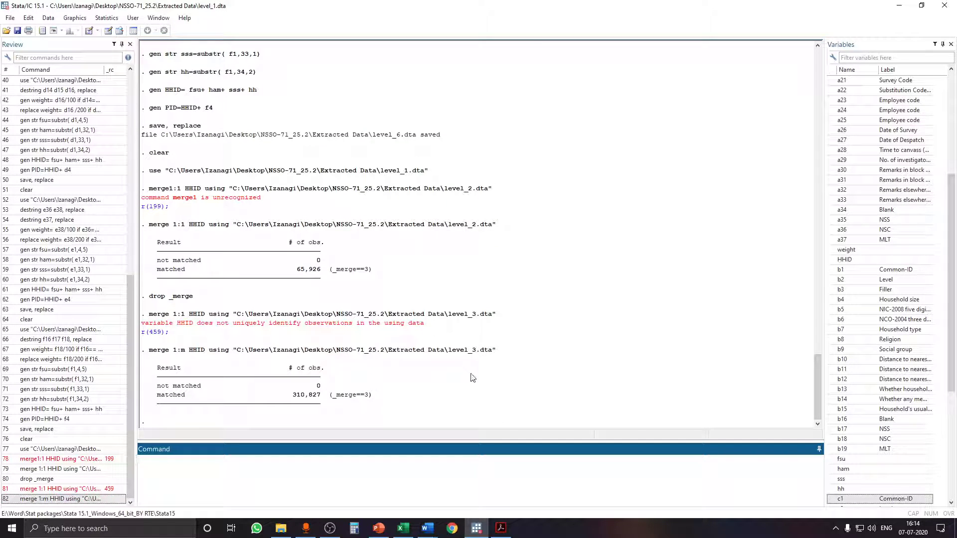
Step: Review the variable list of the merged dataset from the level 1 variables through the level 3 variables
{"action": "scroll", "coordinate": [879, 323], "scroll_direction": "down", "scroll_amount": 7}
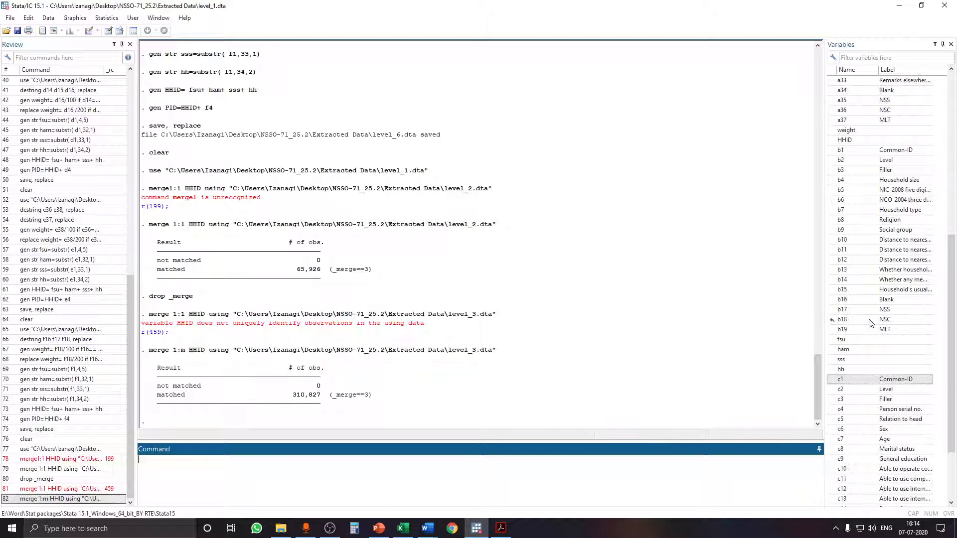
{"action": "scroll", "coordinate": [876, 248], "scroll_direction": "up", "scroll_amount": 6}
{"action": "scroll", "coordinate": [874, 245], "scroll_direction": "up", "scroll_amount": 6}
{"action": "scroll", "coordinate": [873, 243], "scroll_direction": "down", "scroll_amount": 6}
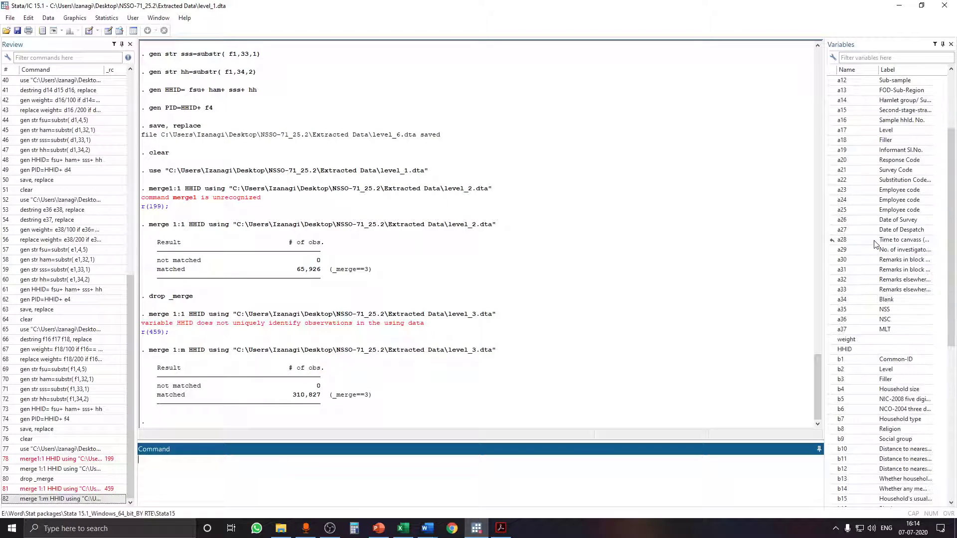
{"action": "scroll", "coordinate": [877, 334], "scroll_direction": "down", "scroll_amount": 4}
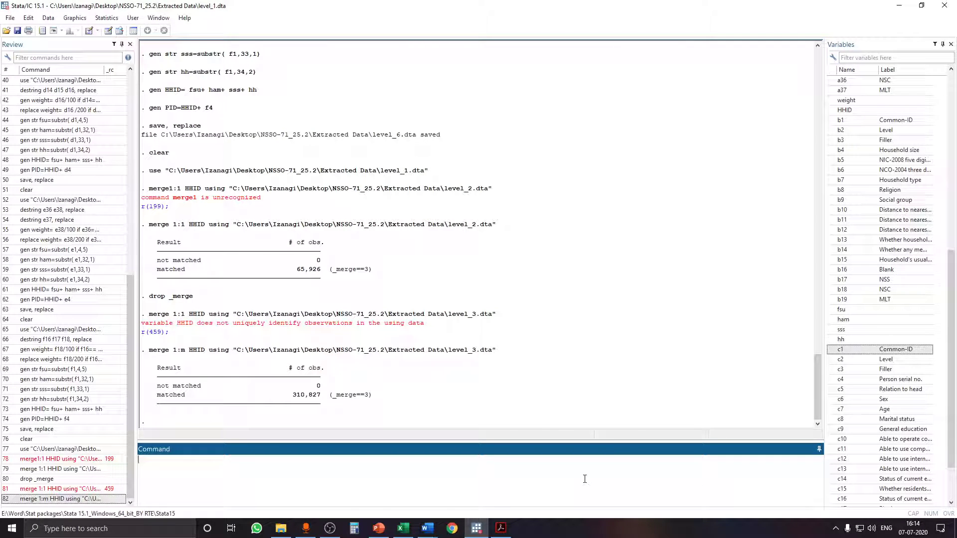
{"action": "scroll", "coordinate": [833, 401], "scroll_direction": "down", "scroll_amount": 2}
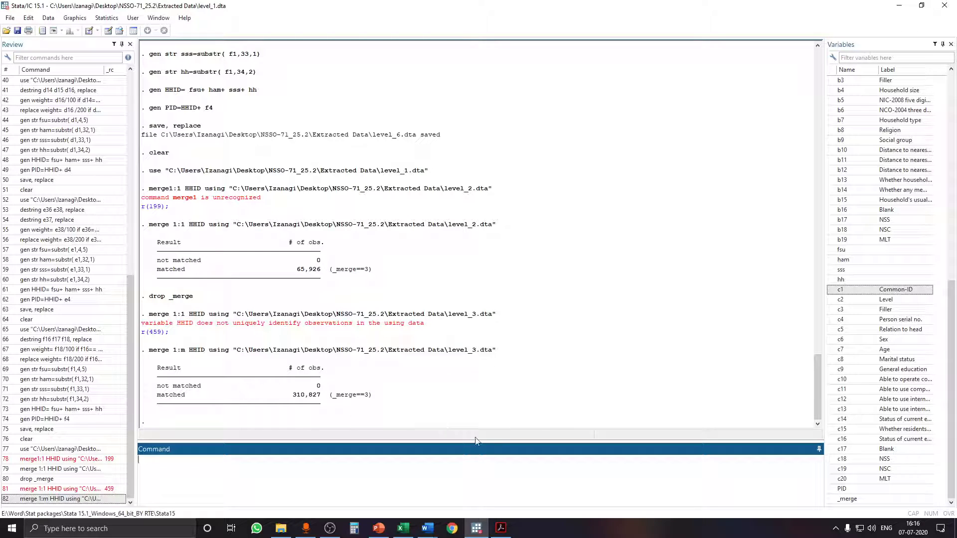
Step: Compare the matched observations of the level_3 merge with the Level-03 case count in the IHSN study report
{"action": "left_click", "coordinate": [502, 532]}
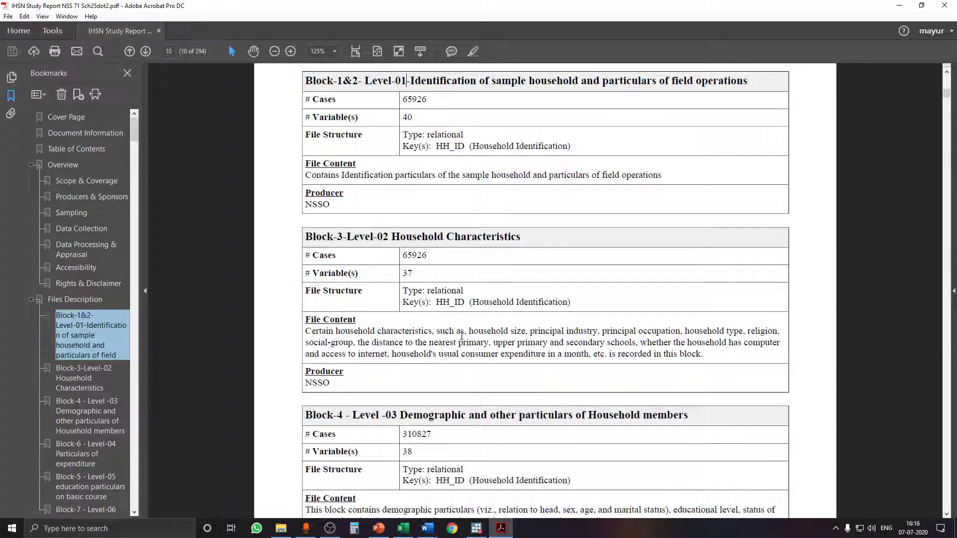
{"action": "scroll", "coordinate": [412, 445], "scroll_direction": "down", "scroll_amount": 1}
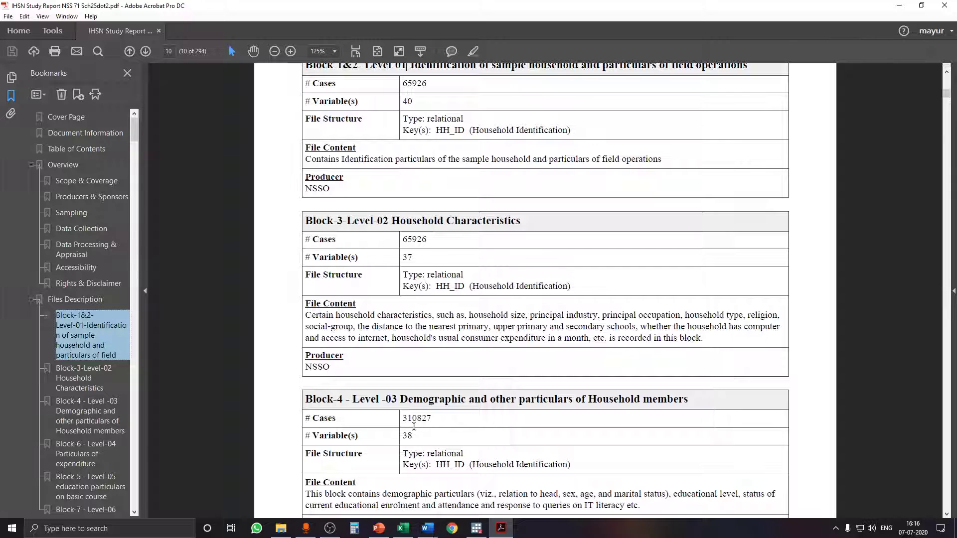
{"action": "left_click", "coordinate": [899, 5]}
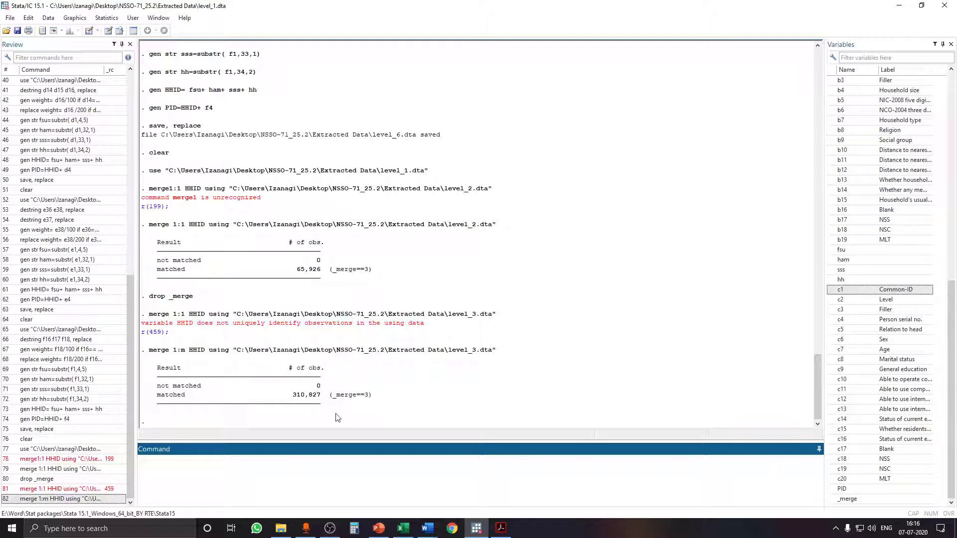
{"action": "mouse_move", "coordinate": [501, 528]}
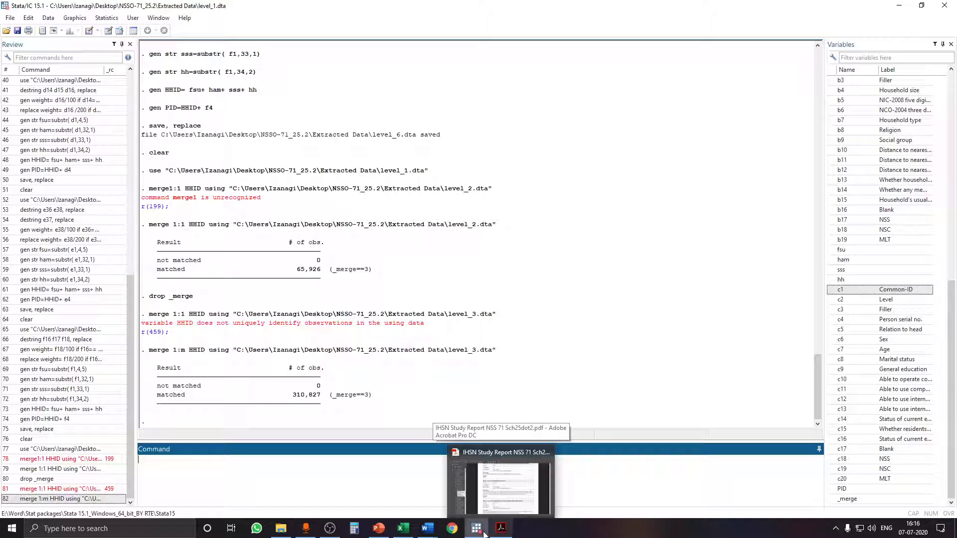
{"action": "left_click", "coordinate": [479, 528]}
{"action": "left_click", "coordinate": [476, 528]}
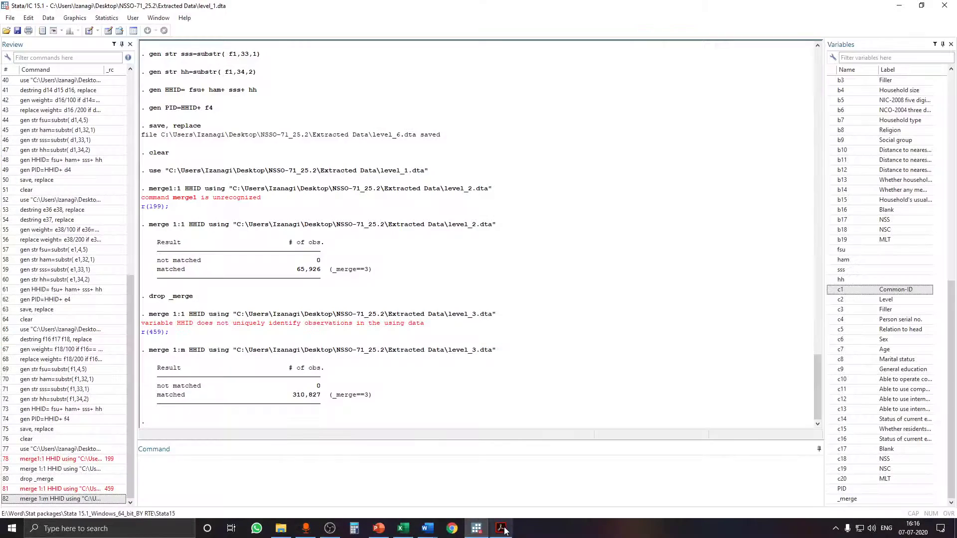
{"action": "left_click", "coordinate": [501, 528]}
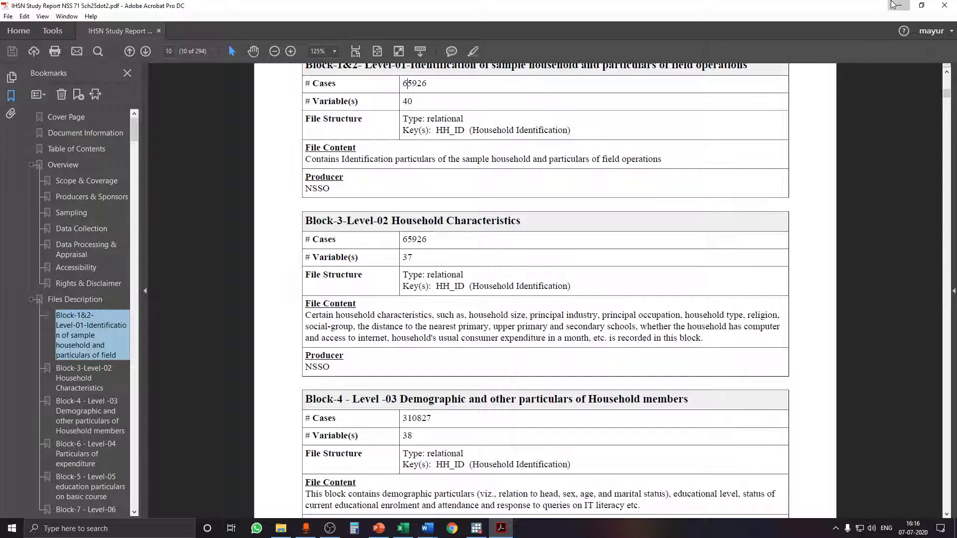
{"action": "left_click", "coordinate": [899, 5]}
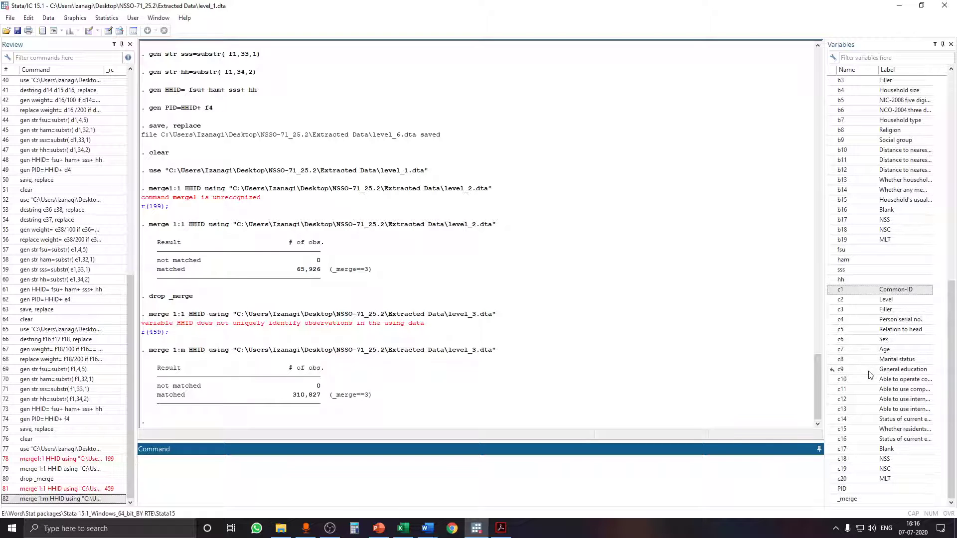
Step: Begin a merge command, then open level_4.dta in a separate Stata window to check its PID identifier variable
{"action": "type", "text": "merge"}
{"action": "left_click", "coordinate": [281, 528]}
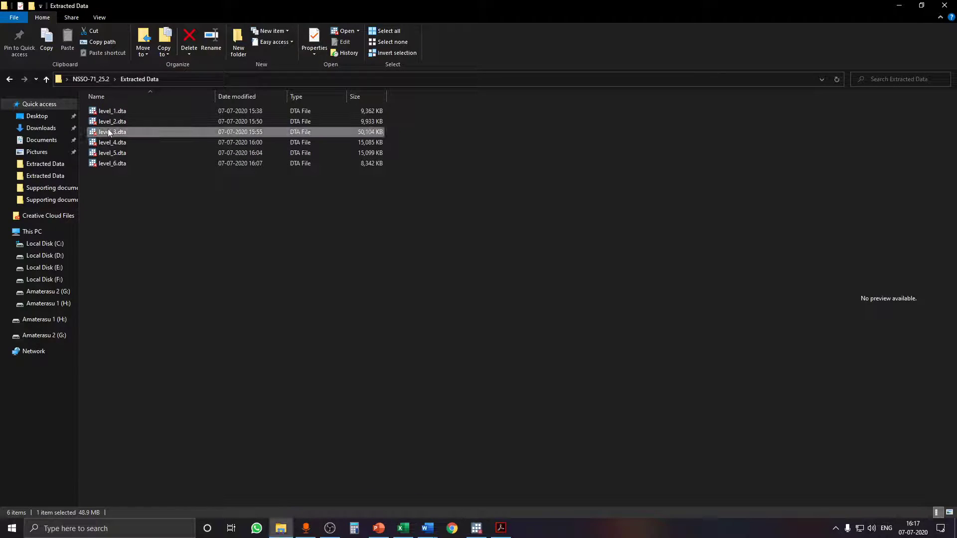
{"action": "double_click", "coordinate": [114, 142]}
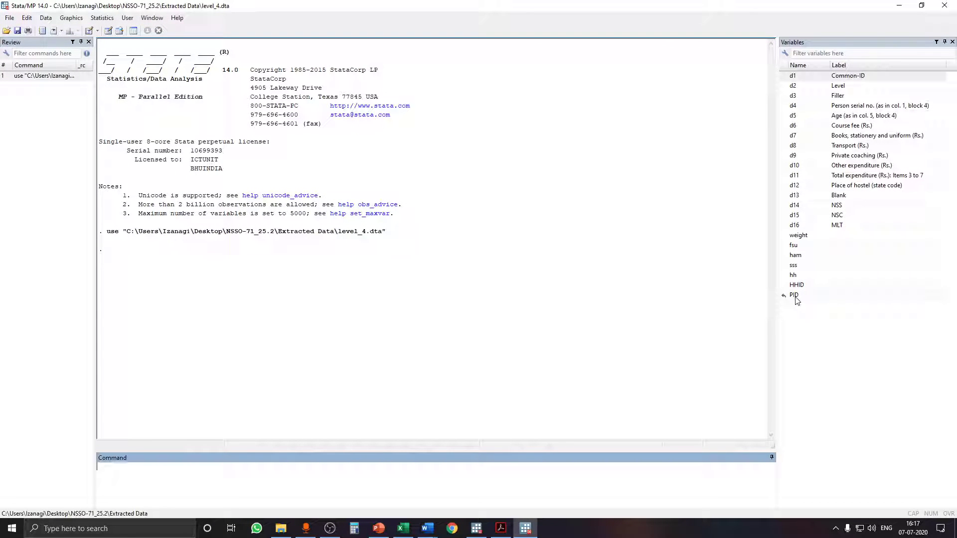
{"action": "left_click", "coordinate": [899, 6]}
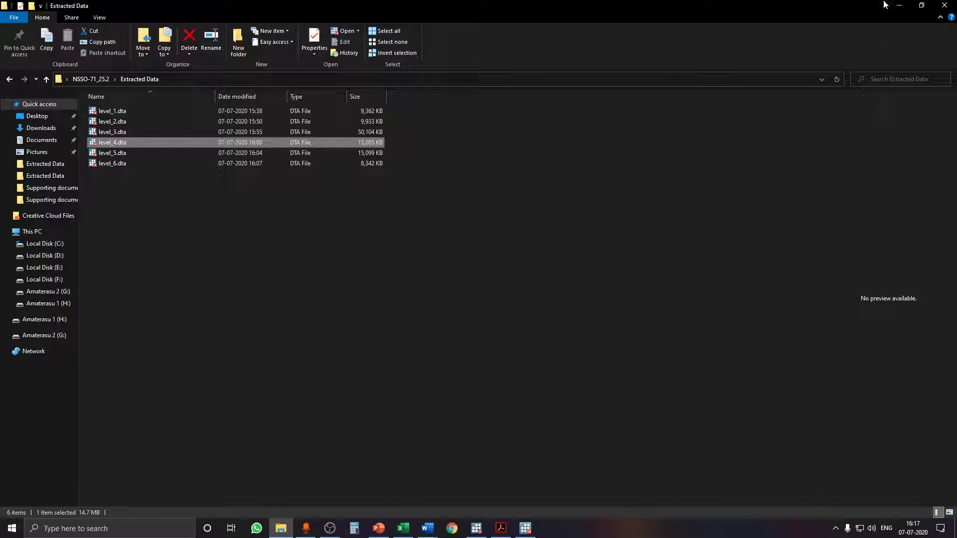
{"action": "left_click", "coordinate": [899, 5]}
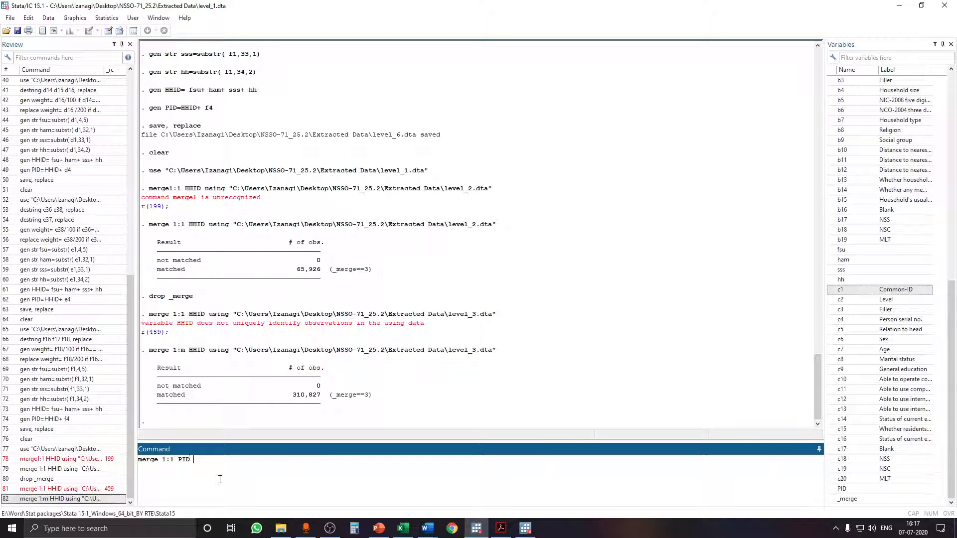
Step: Try to merge level_4.dta into the open dataset 1:1 on PID, using the file path copied from the Extracted Data folder
{"action": "type", "text": "uis"}
{"action": "key", "text": "BackSpace"}
{"action": "key", "text": "BackSpace"}
{"action": "type", "text": "sing"}
{"action": "left_click", "coordinate": [281, 528]}
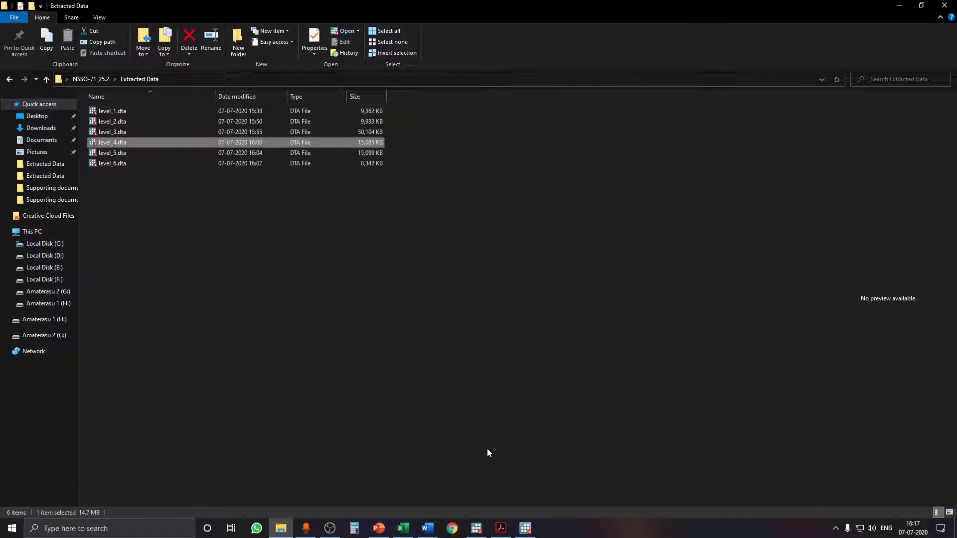
{"action": "right_click", "coordinate": [121, 145]}
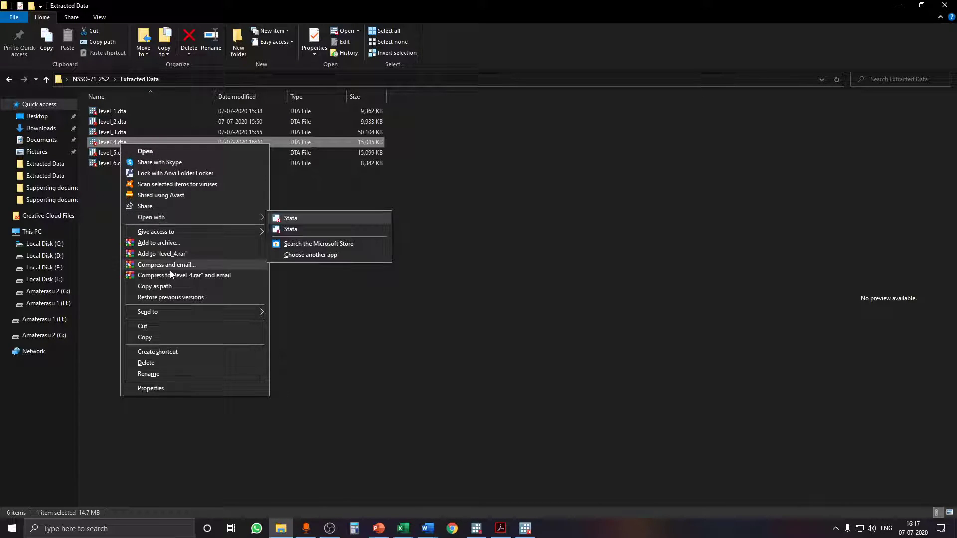
{"action": "left_click", "coordinate": [169, 285]}
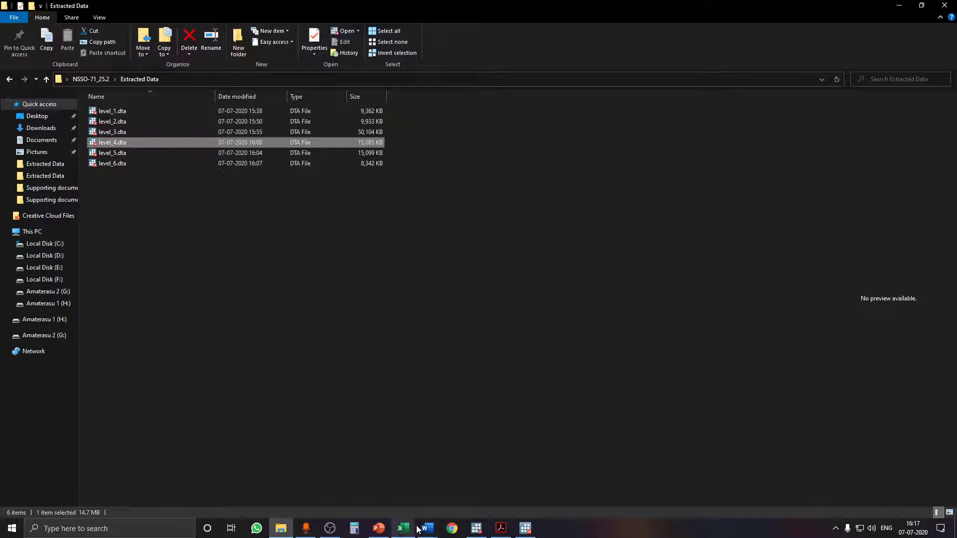
{"action": "left_click", "coordinate": [476, 529]}
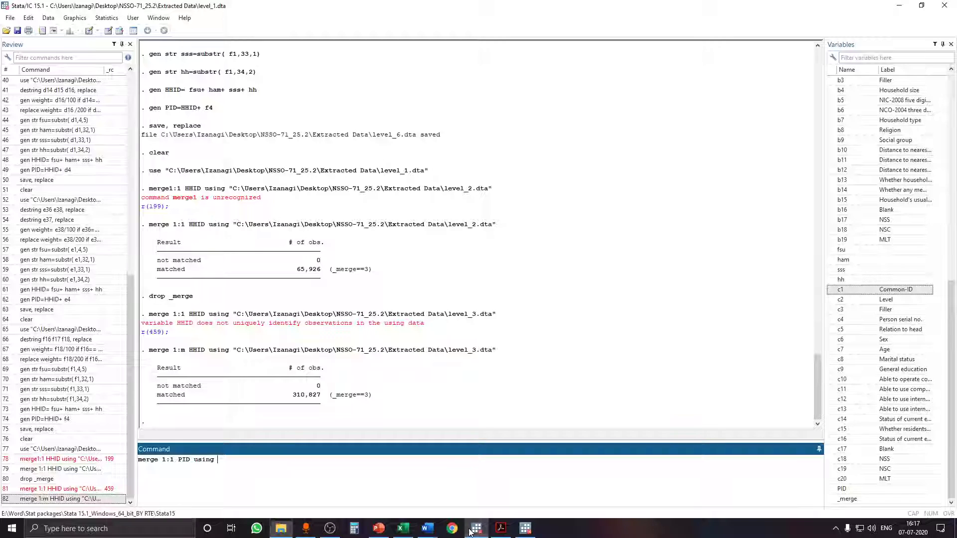
{"action": "right_click", "coordinate": [370, 491]}
{"action": "left_click", "coordinate": [393, 444]}
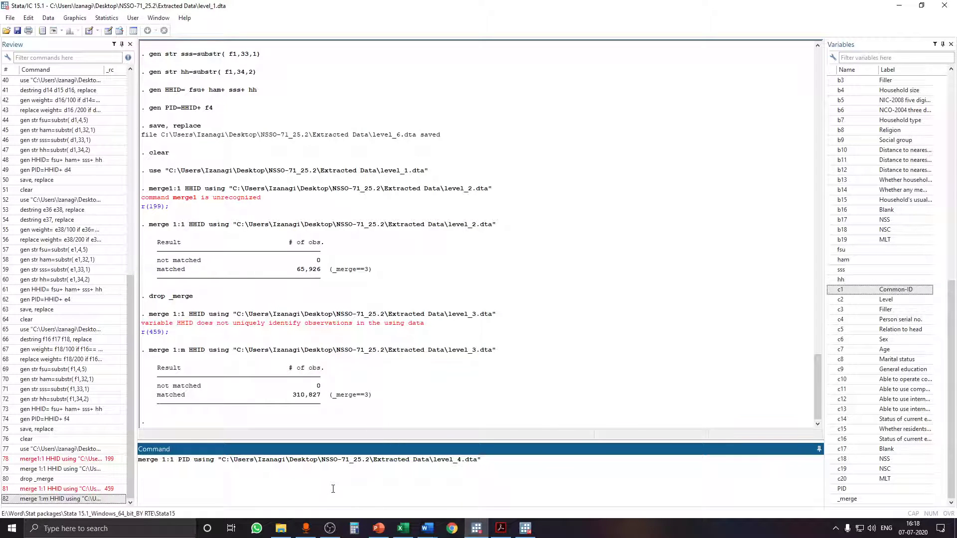
{"action": "key", "text": "Return"}
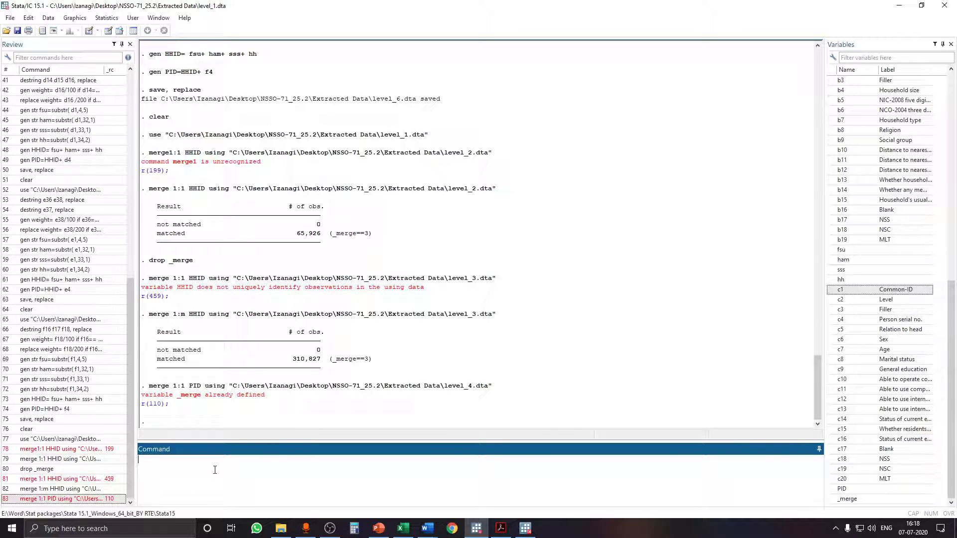
Step: Drop the _merge variable and rerun the 1:1 PID merge with level_4.dta
{"action": "type", "text": "op"}
{"action": "double_click", "coordinate": [847, 499]}
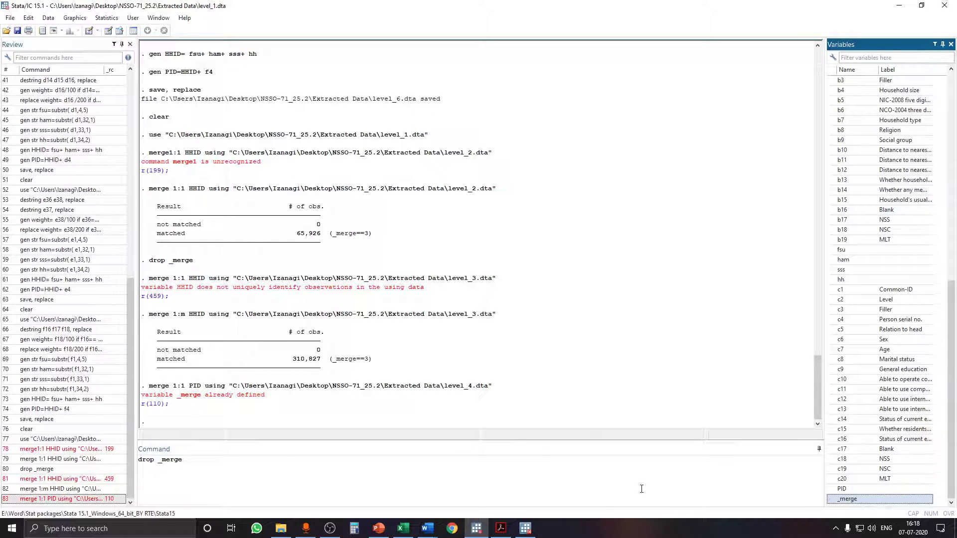
{"action": "key", "text": "Return"}
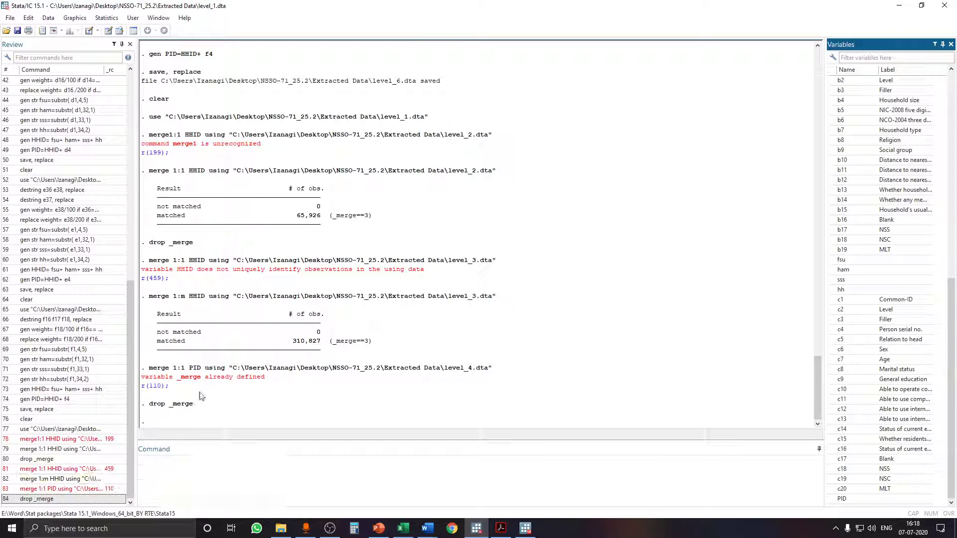
{"action": "left_click", "coordinate": [111, 489]}
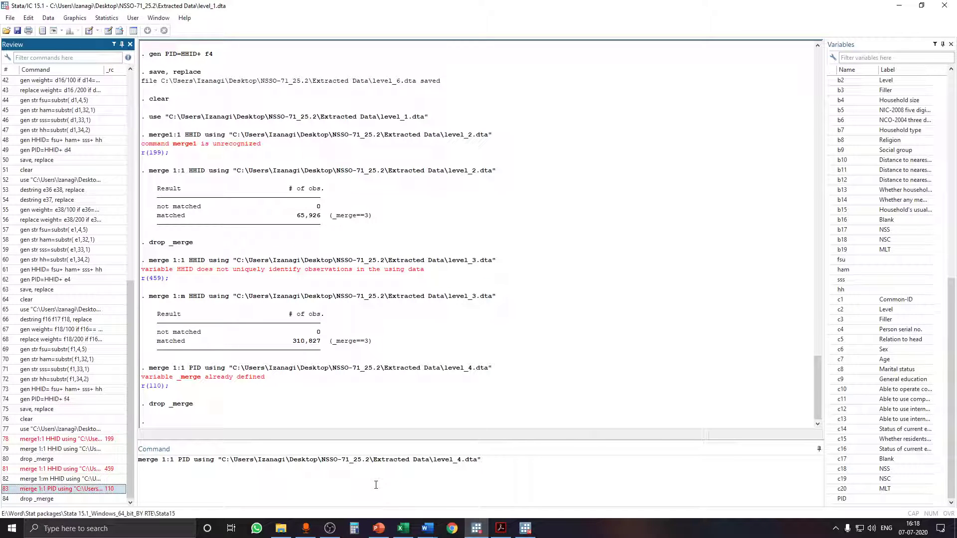
{"action": "key", "text": "Return"}
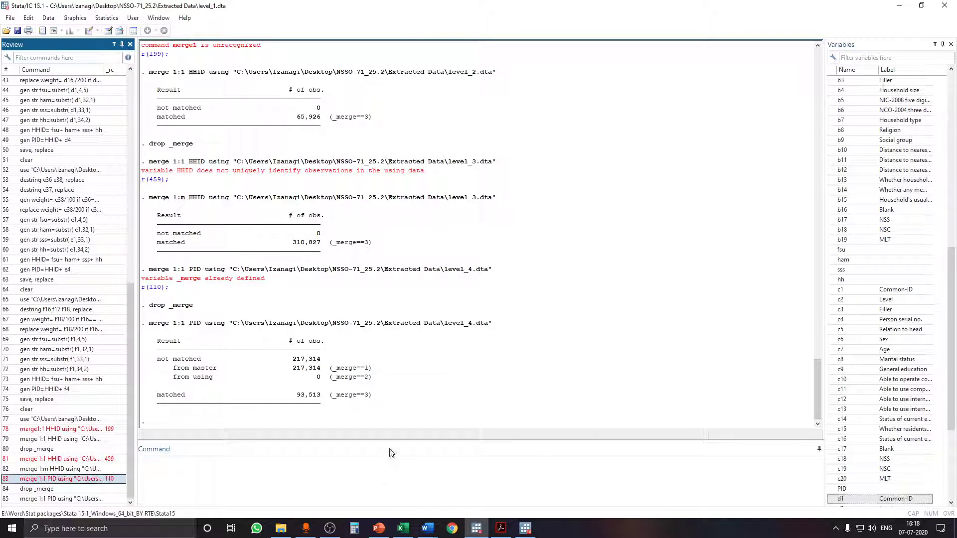
Step: Review the merged variable list through the level 4 variables and compare the matched observations with the Level-04 case count in the IHSN study report
{"action": "scroll", "coordinate": [872, 393], "scroll_direction": "down", "scroll_amount": 5}
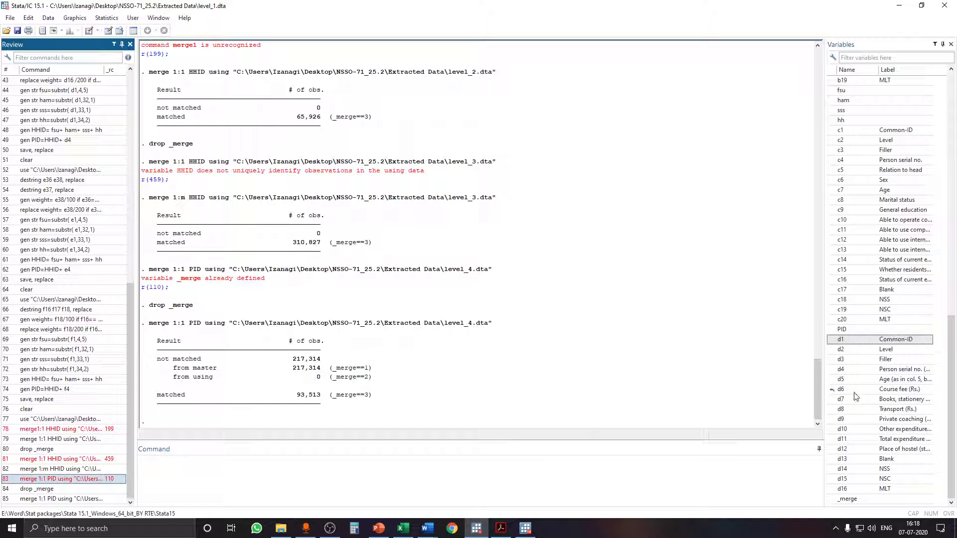
{"action": "scroll", "coordinate": [882, 215], "scroll_direction": "up", "scroll_amount": 16}
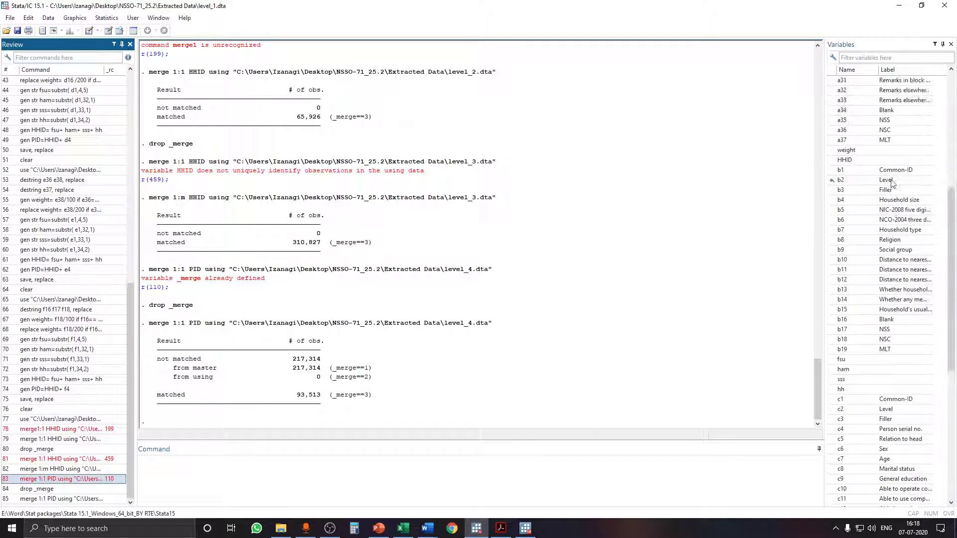
{"action": "scroll", "coordinate": [892, 184], "scroll_direction": "down", "scroll_amount": 15}
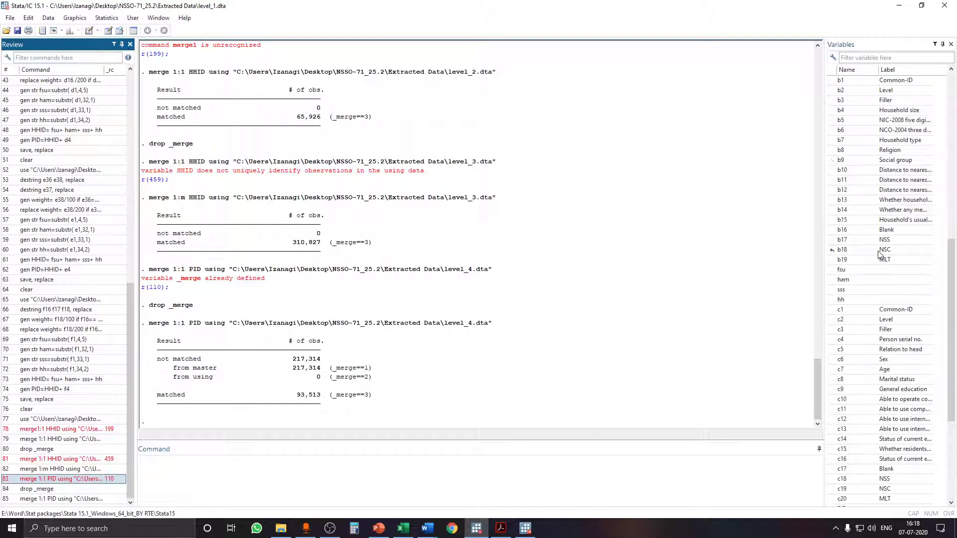
{"action": "scroll", "coordinate": [880, 255], "scroll_direction": "down", "scroll_amount": 1}
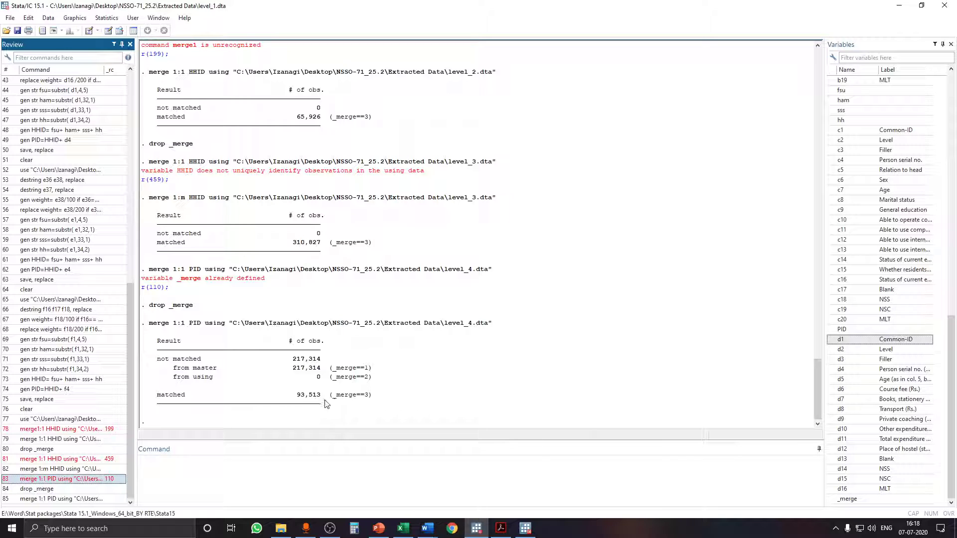
{"action": "left_click", "coordinate": [501, 529]}
{"action": "scroll", "coordinate": [568, 289], "scroll_direction": "down", "scroll_amount": 2}
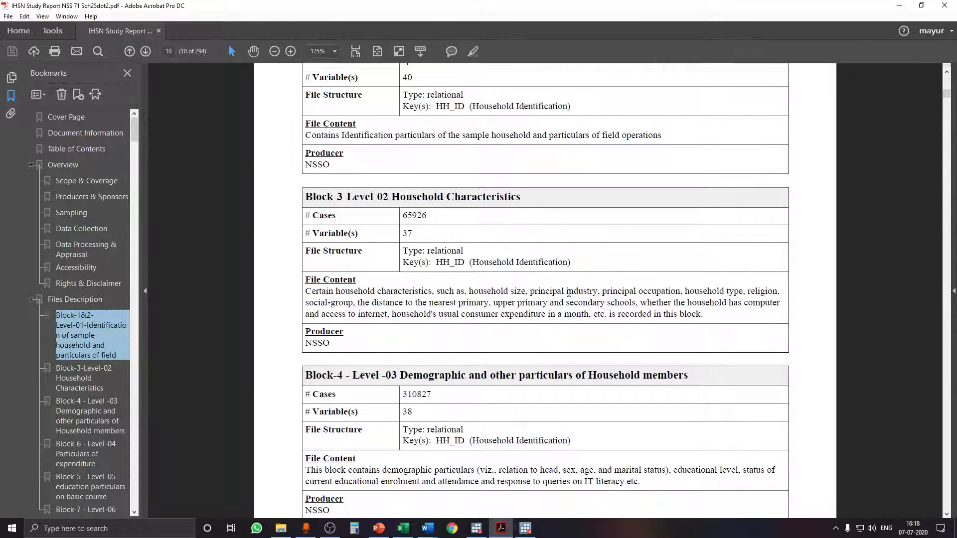
{"action": "scroll", "coordinate": [568, 289], "scroll_direction": "down", "scroll_amount": 4}
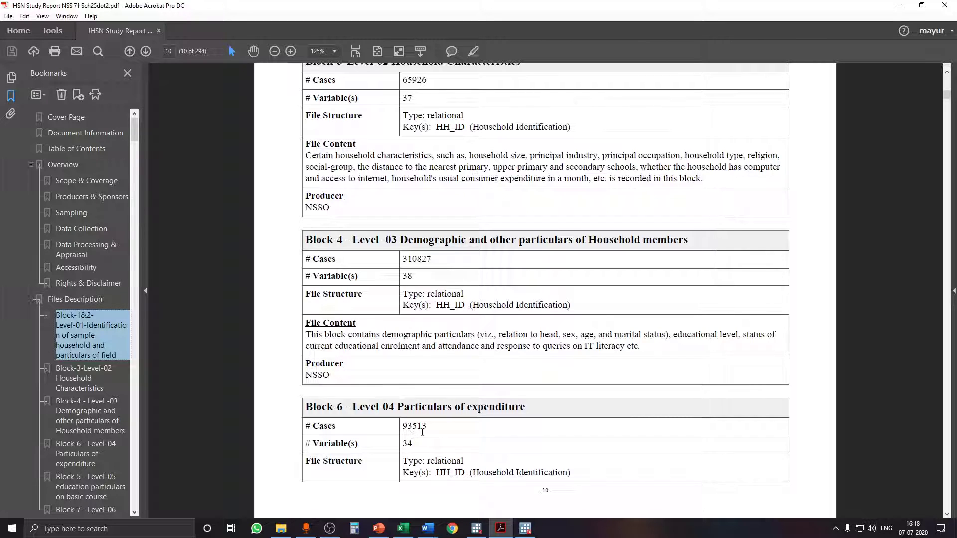
{"action": "left_click", "coordinate": [899, 5]}
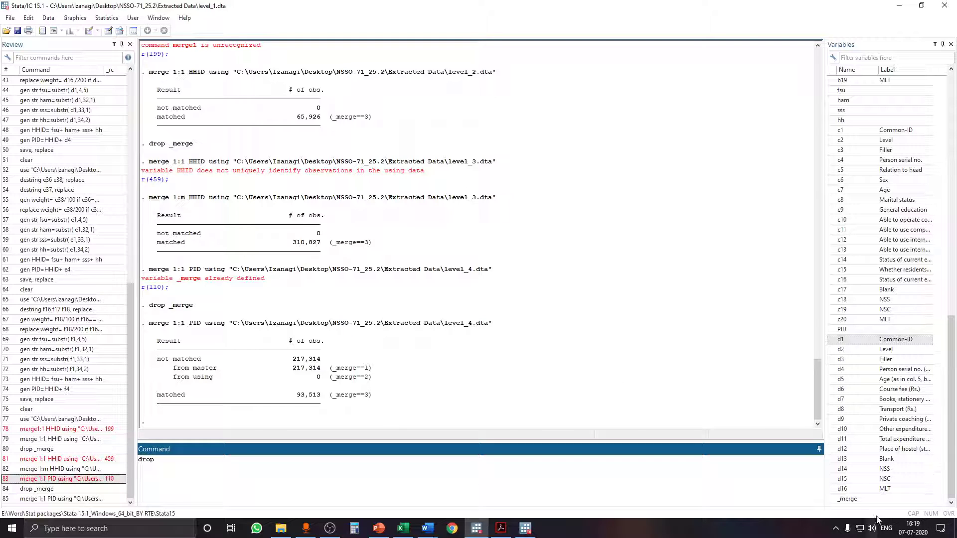
Step: Drop the _merge variable in Stata and enter the start of the next command, merge 1:1 PID using
{"action": "left_click", "coordinate": [831, 500]}
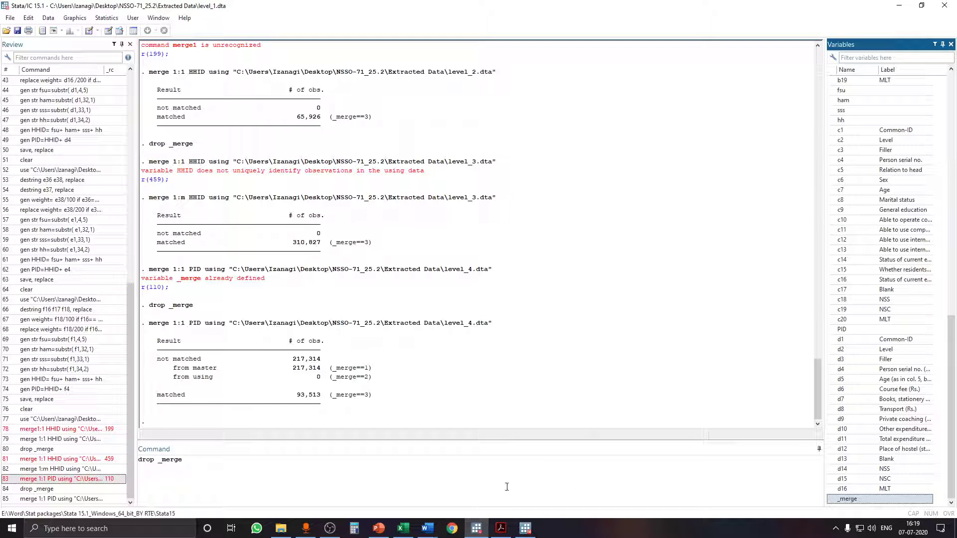
{"action": "key", "text": "Return"}
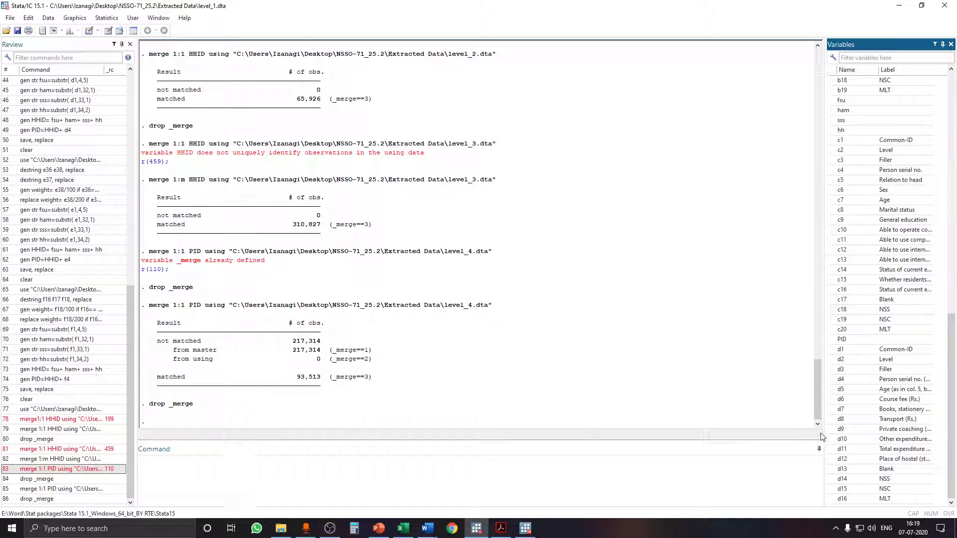
{"action": "mouse_move", "coordinate": [865, 394]}
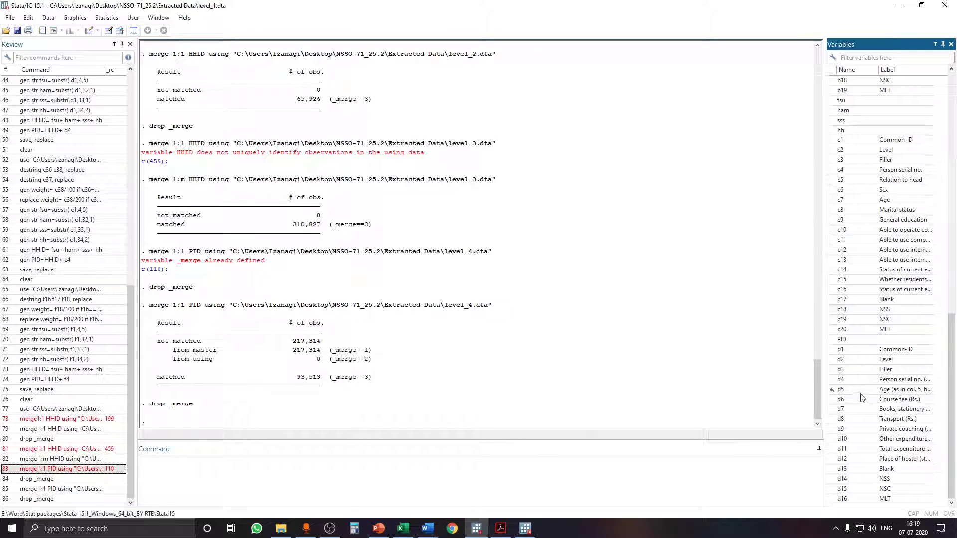
{"action": "left_click", "coordinate": [360, 471]}
{"action": "type", "text": "merge 1:1"}
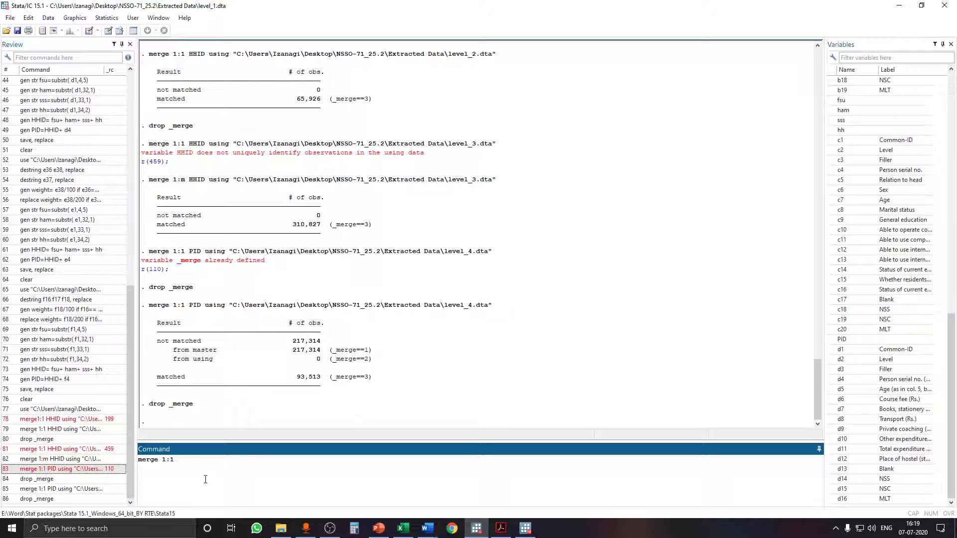
{"action": "type", "text": "PID usaing"}
{"action": "key", "text": "BackSpace"}
{"action": "key", "text": "BackSpace"}
{"action": "key", "text": "BackSpace"}
{"action": "type", "text": "ing"}
Step: Complete the merge command with the copied file path of level_5.dta from the Extracted Data folder and run it
{"action": "left_click", "coordinate": [281, 529]}
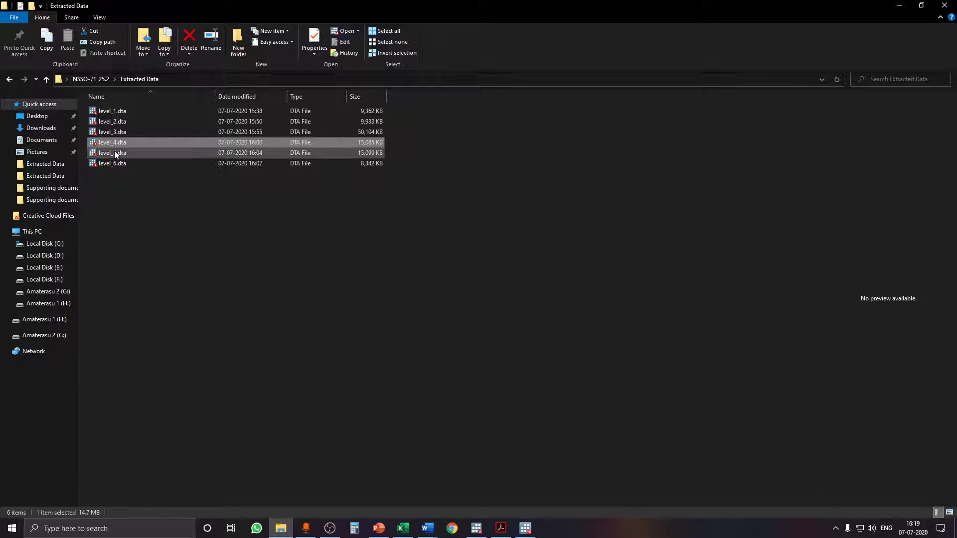
{"action": "left_click", "coordinate": [133, 153]}
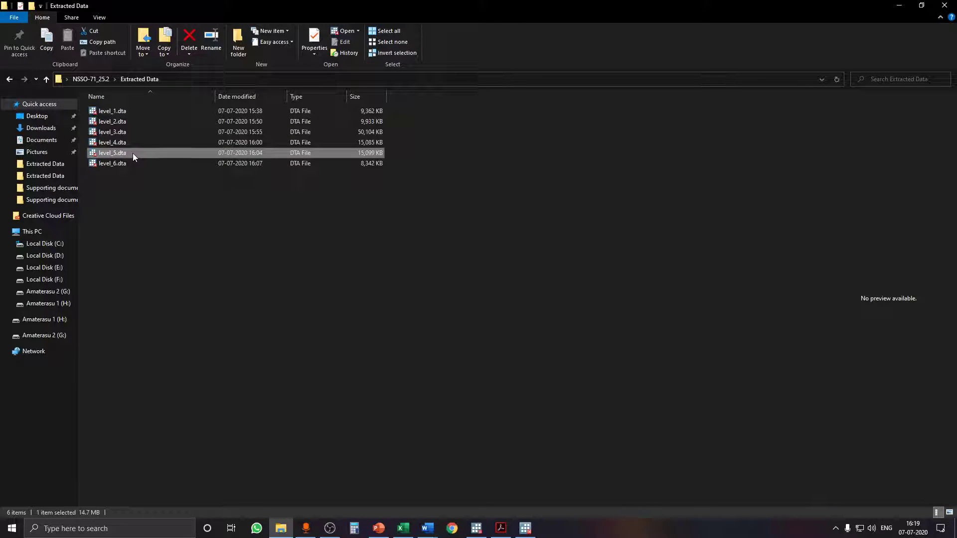
{"action": "right_click", "coordinate": [133, 154]}
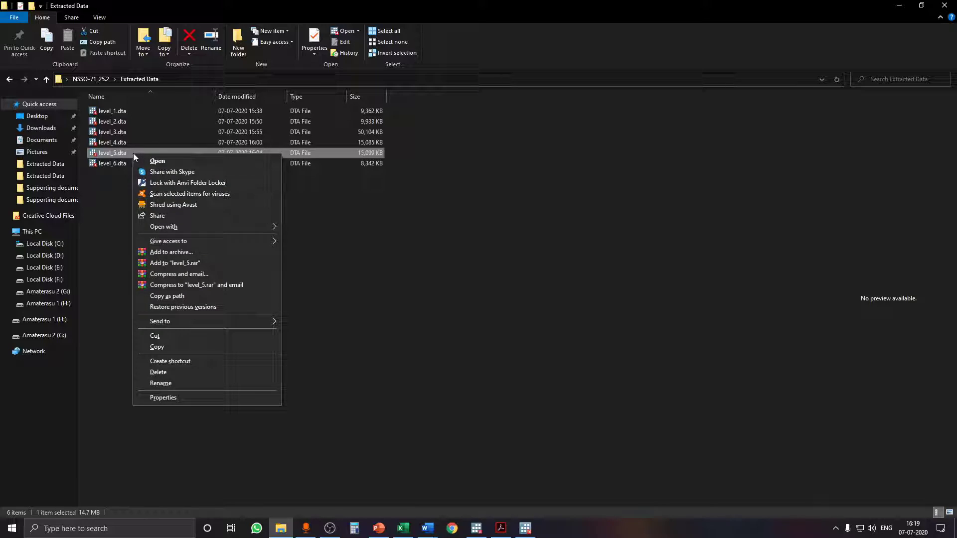
{"action": "left_click", "coordinate": [183, 298]}
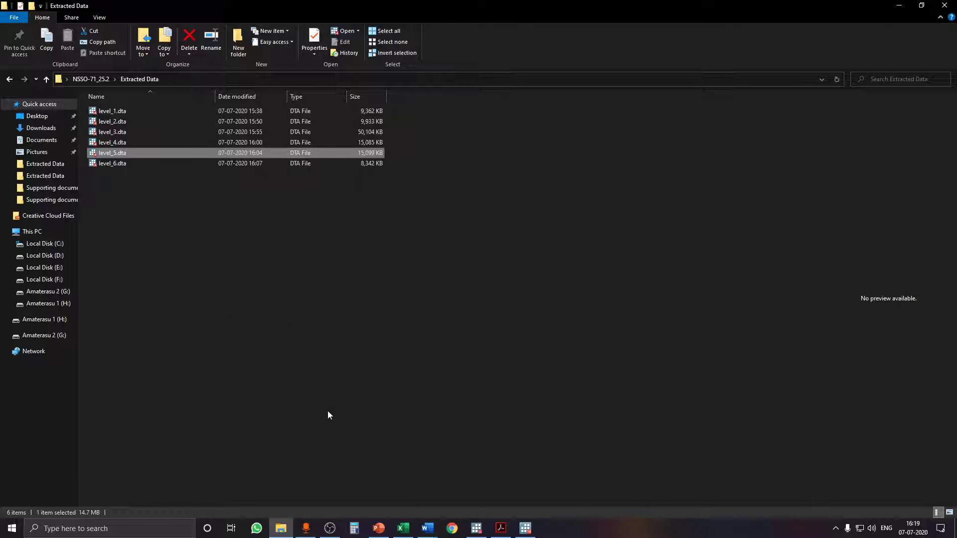
{"action": "left_click", "coordinate": [477, 528]}
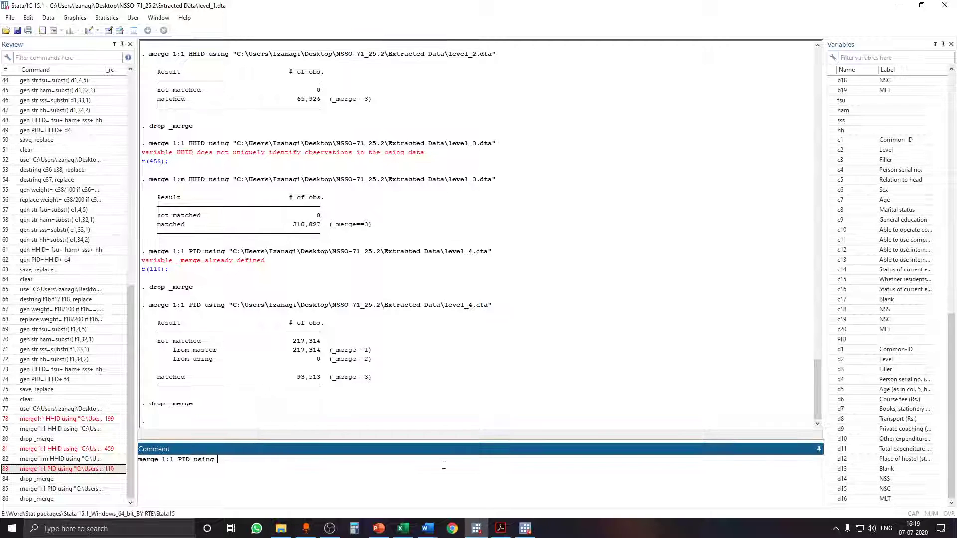
{"action": "right_click", "coordinate": [271, 471]}
{"action": "left_click", "coordinate": [294, 422]}
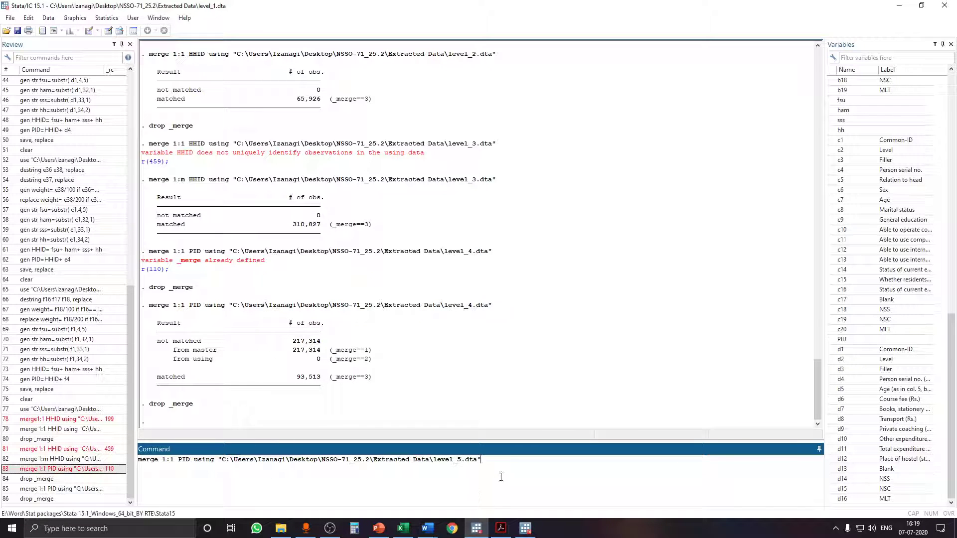
{"action": "key", "text": "Return"}
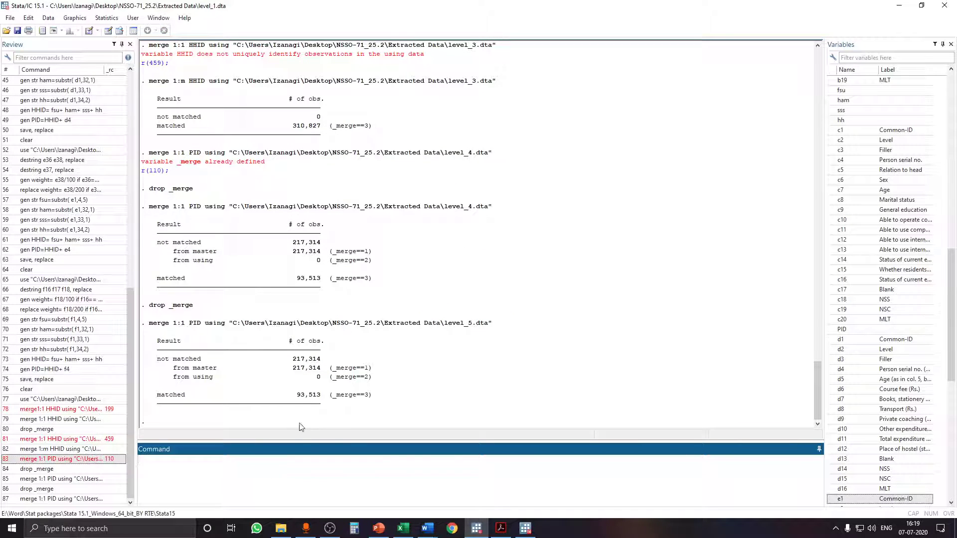
Step: Review the merged variable list through the level 5 variables and check the Level-05 case count in the IHSN study report
{"action": "scroll", "coordinate": [881, 315], "scroll_direction": "down", "scroll_amount": 7}
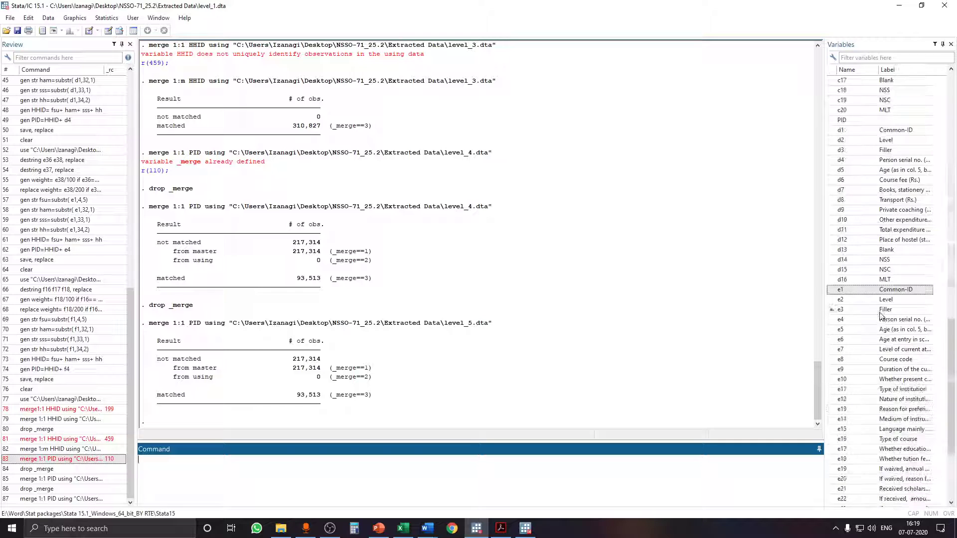
{"action": "scroll", "coordinate": [881, 315], "scroll_direction": "down", "scroll_amount": 6}
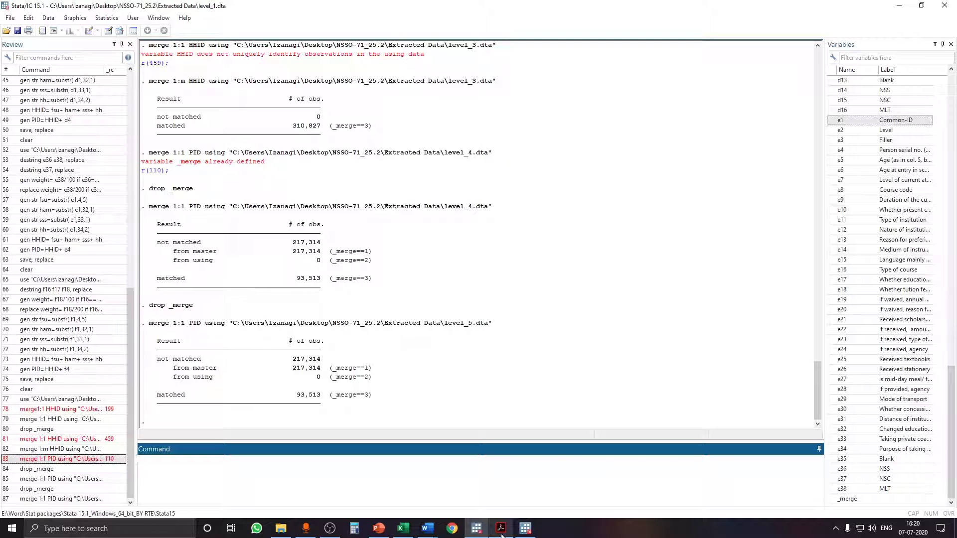
{"action": "mouse_move", "coordinate": [501, 528]}
{"action": "left_click", "coordinate": [529, 453]}
{"action": "scroll", "coordinate": [545, 361], "scroll_direction": "down", "scroll_amount": 1}
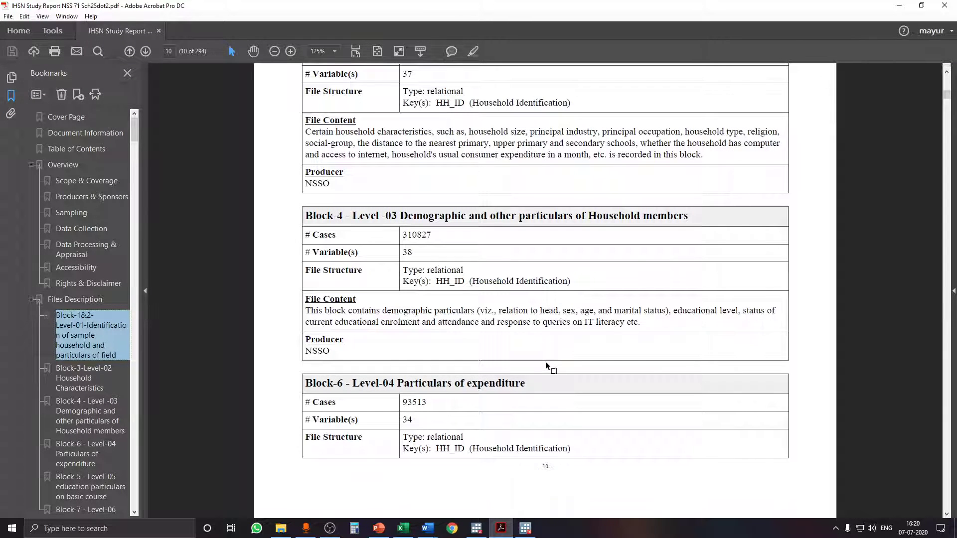
{"action": "scroll", "coordinate": [496, 393], "scroll_direction": "down", "scroll_amount": 10}
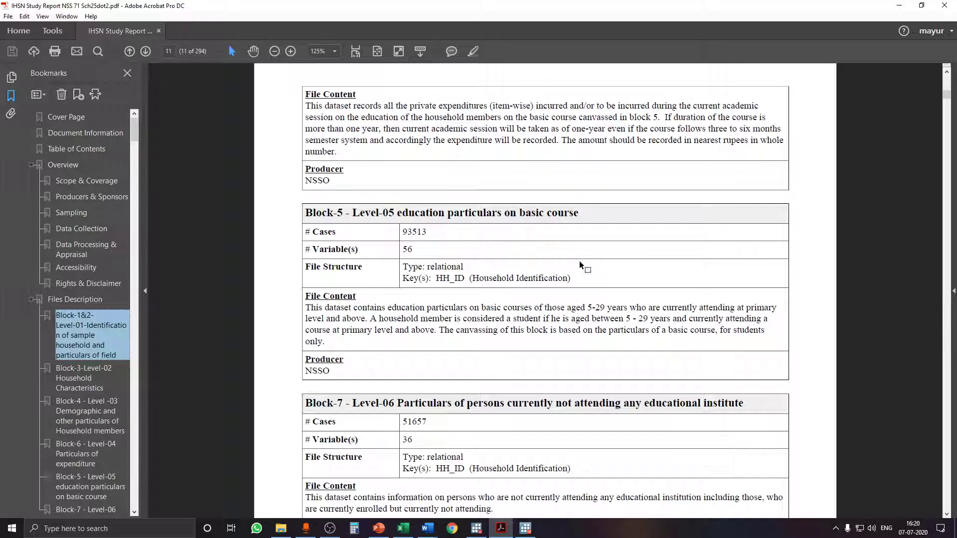
{"action": "left_click", "coordinate": [899, 5]}
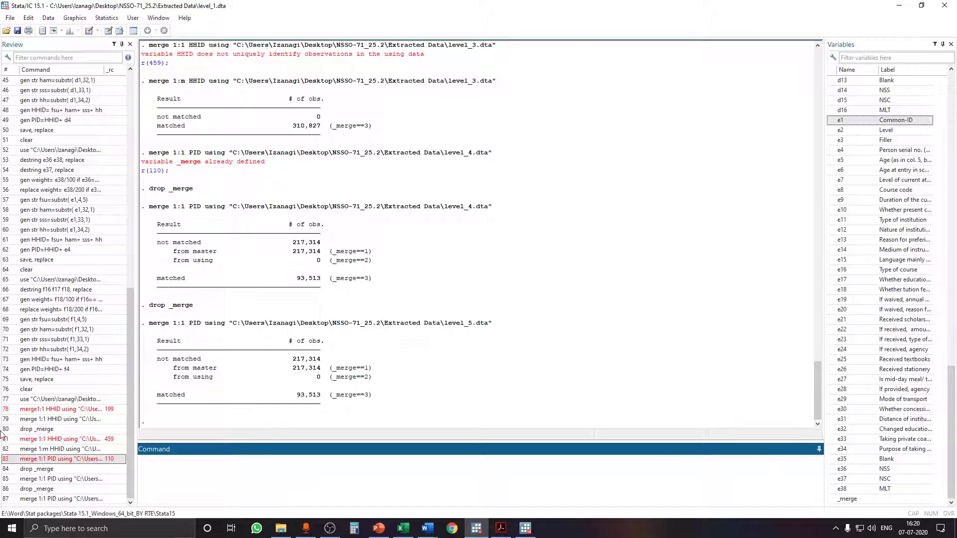
Step: Drop the _merge variable in Stata again and enter merge 1:1 PID using as the start of the level 6 merge
{"action": "left_click", "coordinate": [58, 489]}
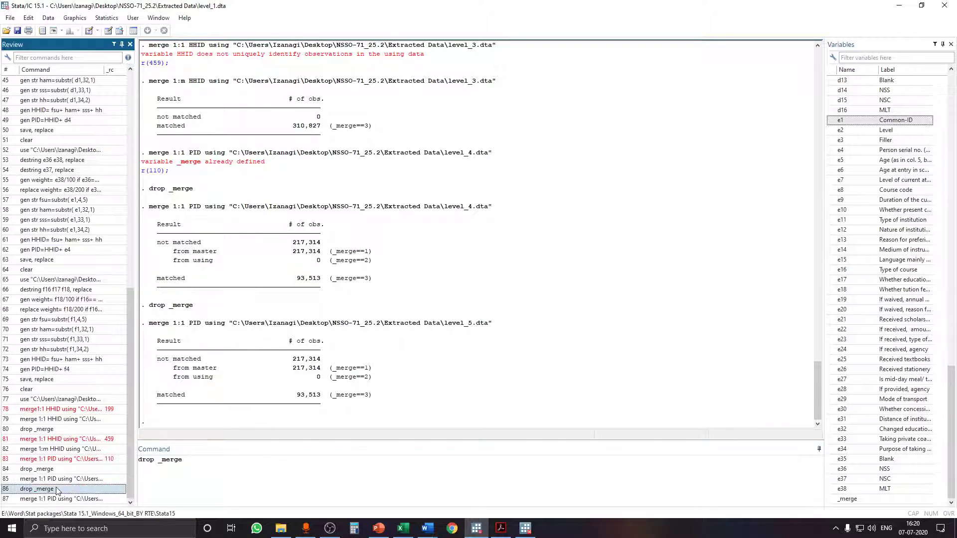
{"action": "left_click", "coordinate": [207, 468]}
{"action": "key", "text": "Return"}
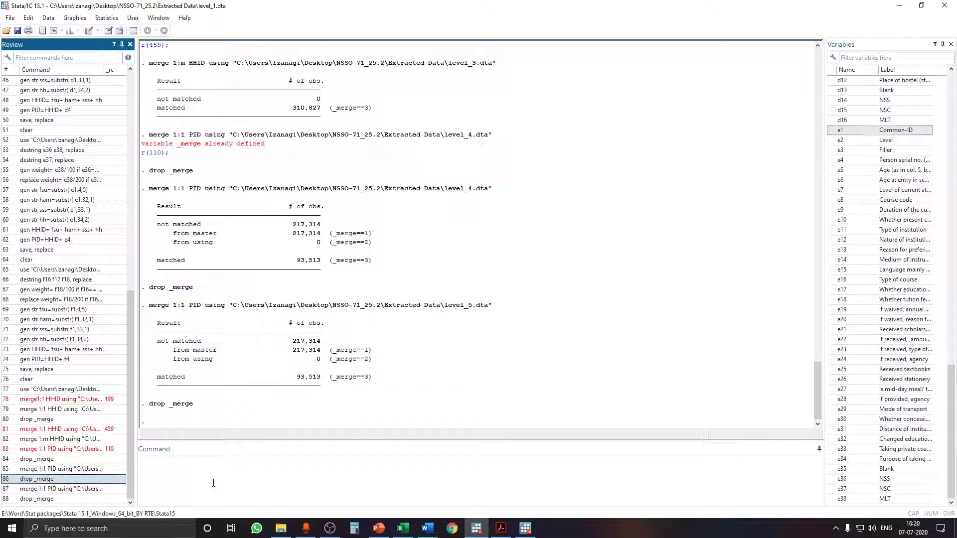
{"action": "left_click", "coordinate": [213, 483]}
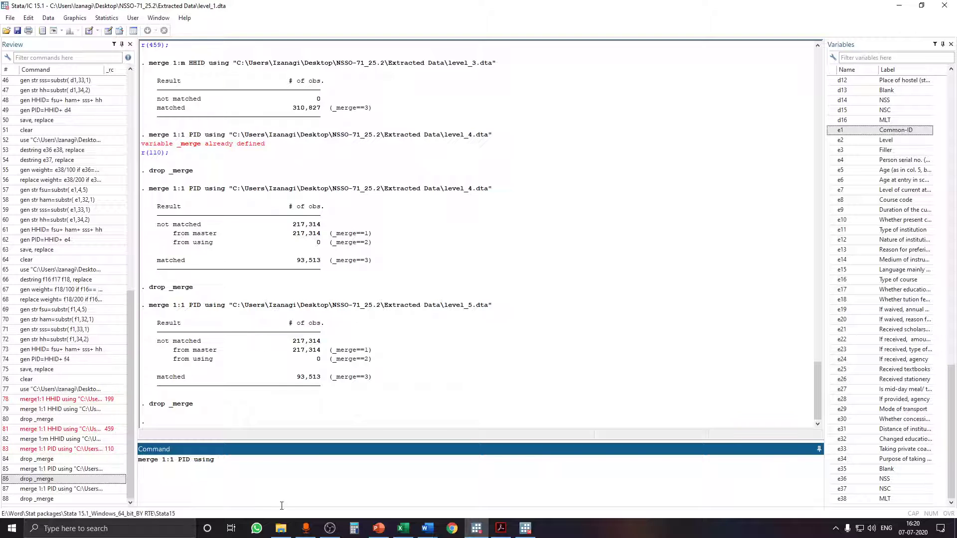
Step: Copy the full file path of level_6.dta from the Extracted Data folder in File Explorer
{"action": "mouse_move", "coordinate": [286, 533]}
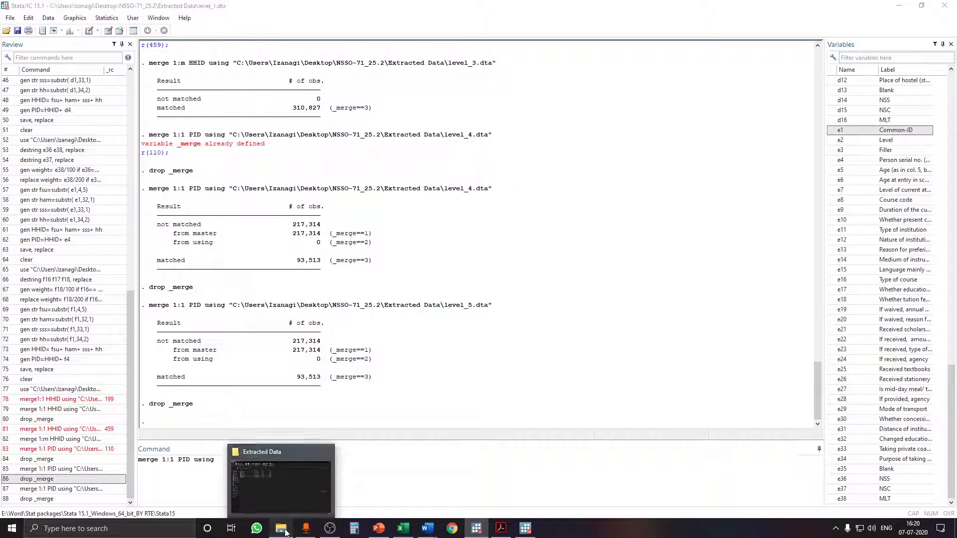
{"action": "left_click", "coordinate": [281, 486]}
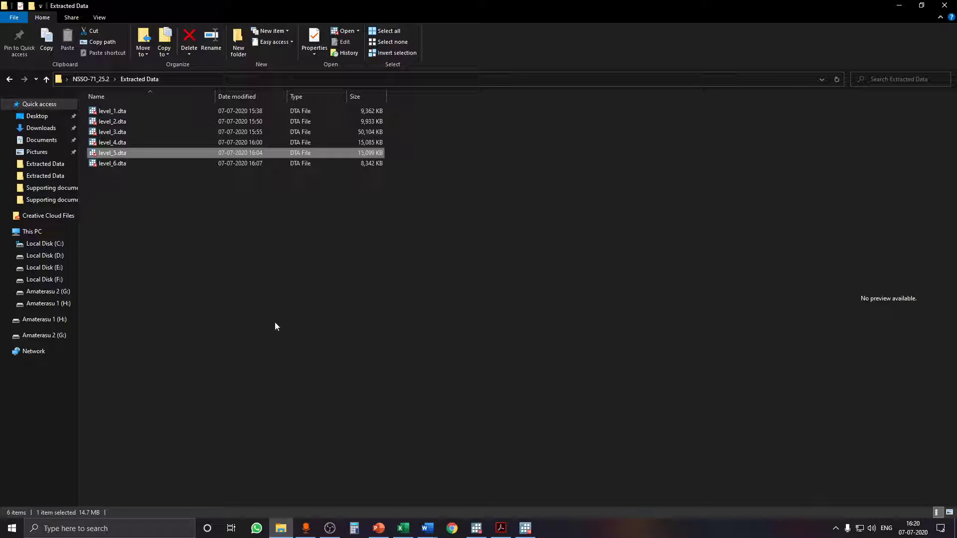
{"action": "left_click", "coordinate": [122, 166]}
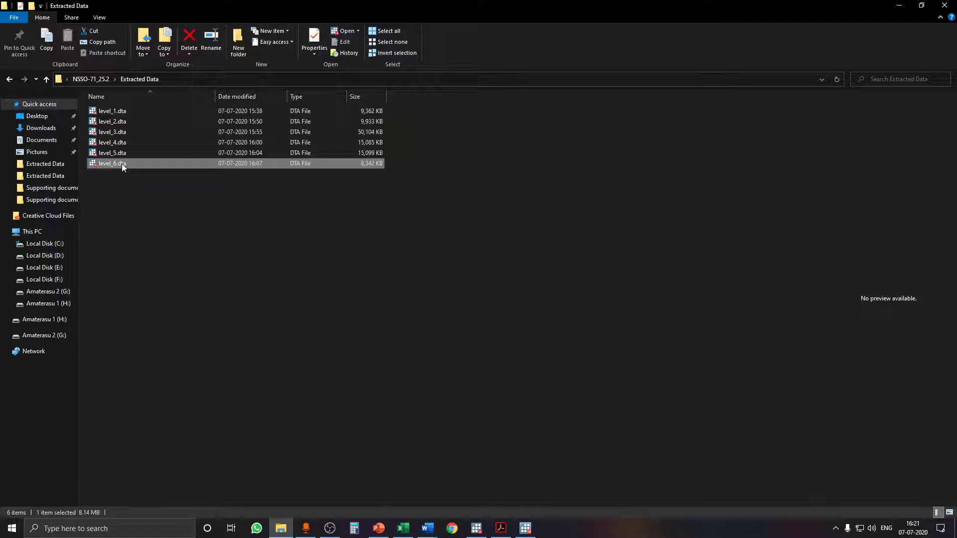
{"action": "right_click", "coordinate": [123, 162]}
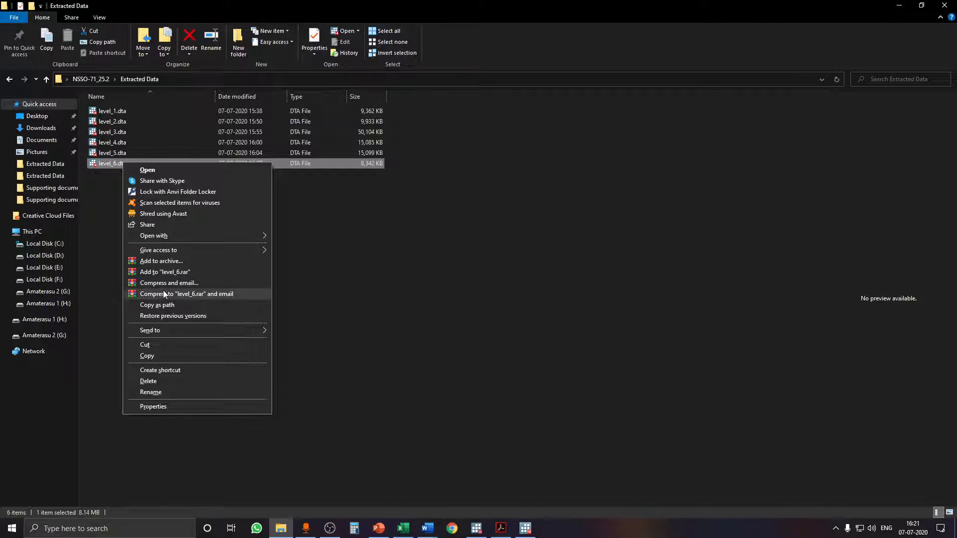
{"action": "left_click", "coordinate": [382, 267]}
{"action": "left_click", "coordinate": [118, 166]}
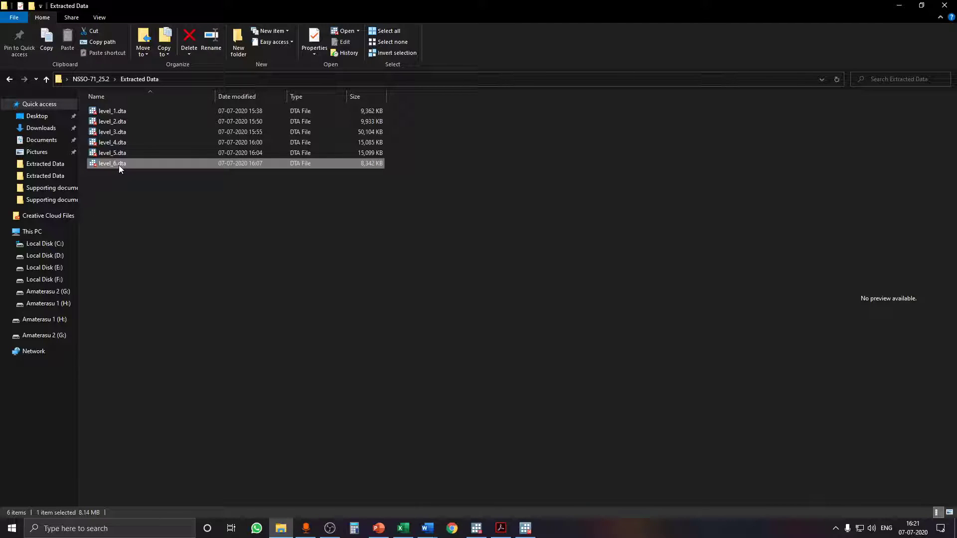
{"action": "right_click", "coordinate": [121, 165]}
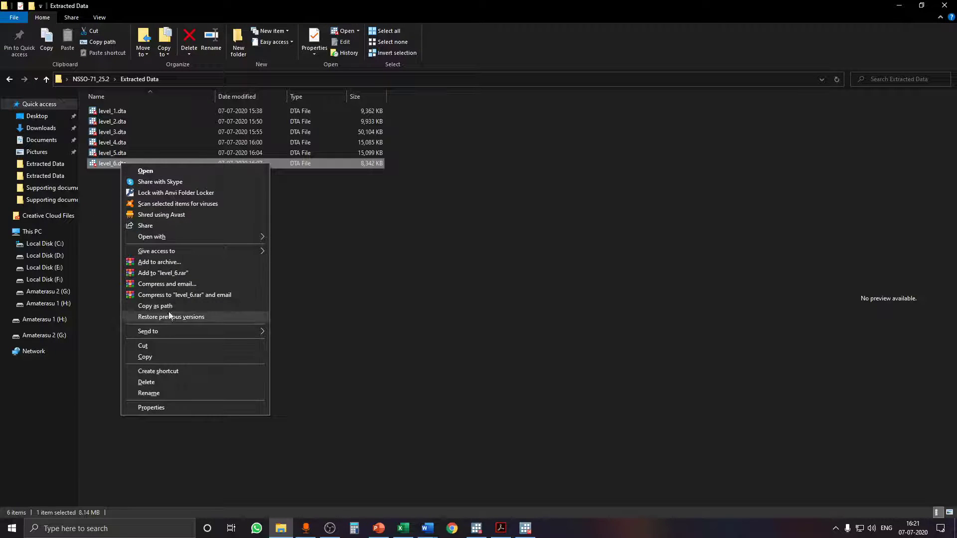
{"action": "left_click", "coordinate": [188, 305]}
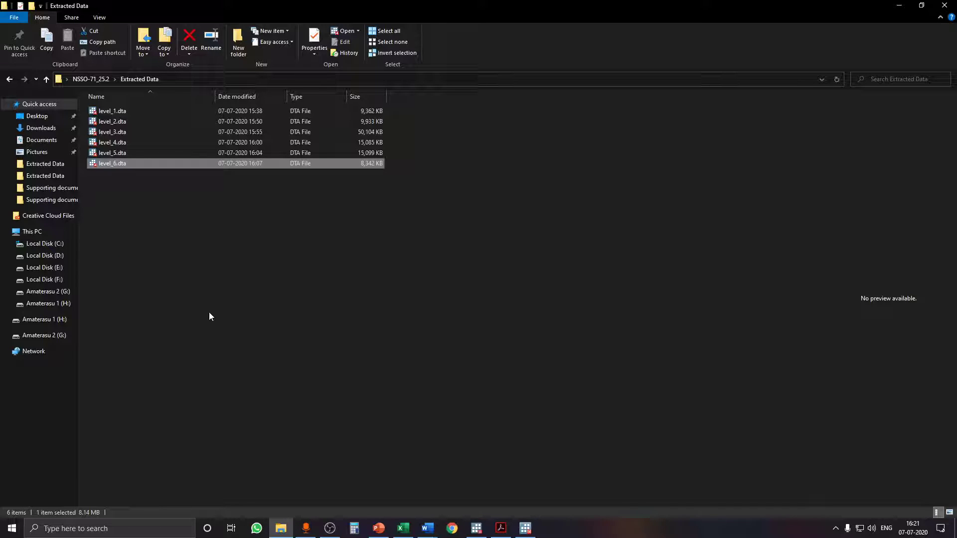
Step: Return to Stata, complete the merge command with the copied level_6.dta path and run it
{"action": "left_click", "coordinate": [476, 528]}
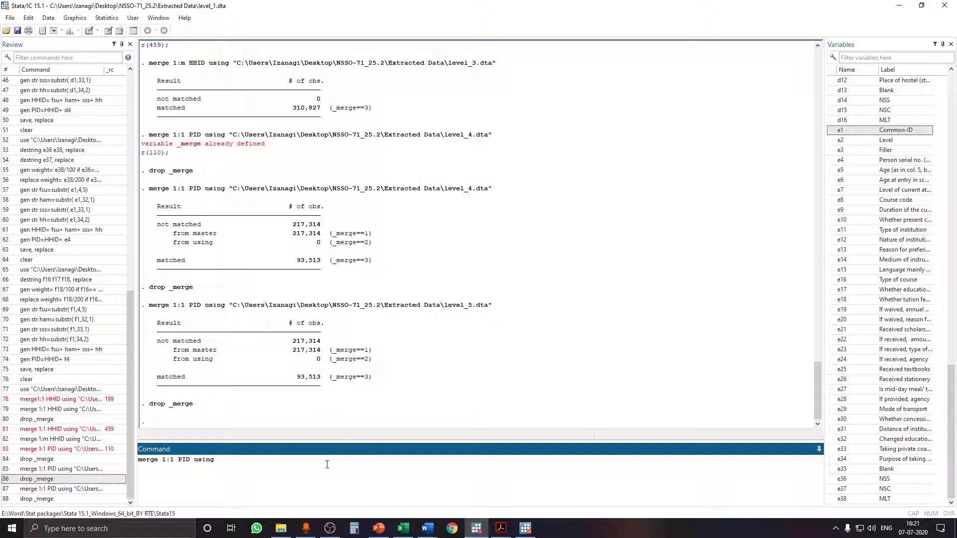
{"action": "right_click", "coordinate": [309, 472]}
{"action": "left_click", "coordinate": [332, 425]}
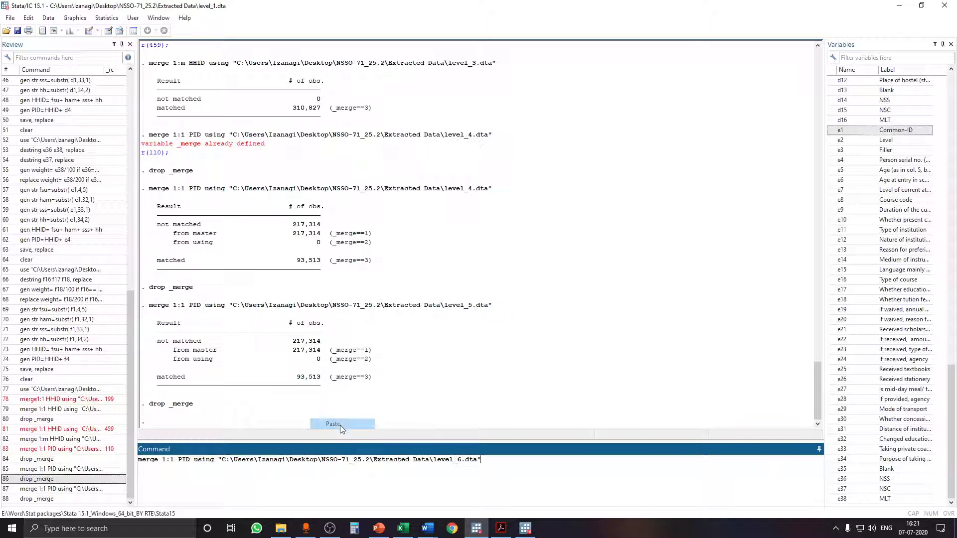
{"action": "key", "text": "Return"}
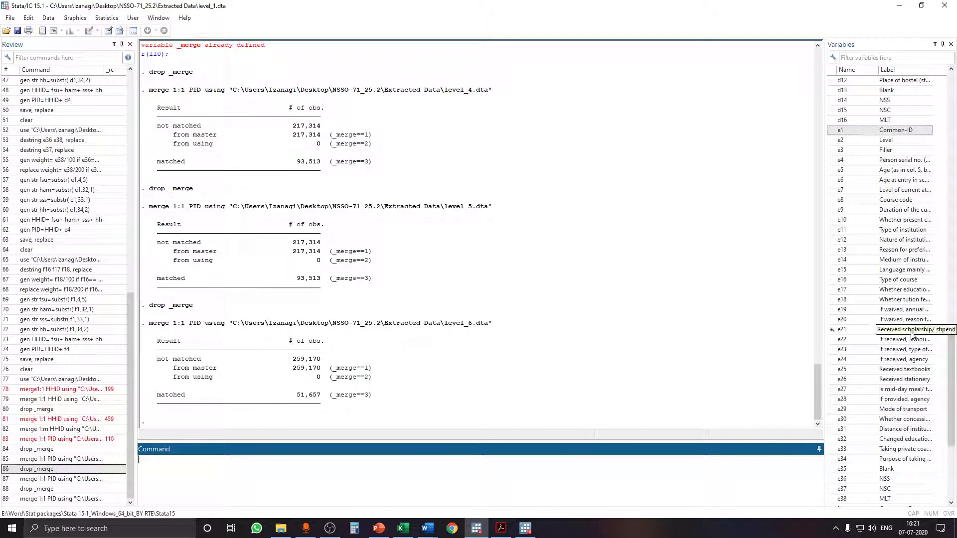
Step: Examine the added level 6 variables and compare the matched observations with the Level-06 case count in the IHSN study report
{"action": "scroll", "coordinate": [913, 334], "scroll_direction": "down", "scroll_amount": 6}
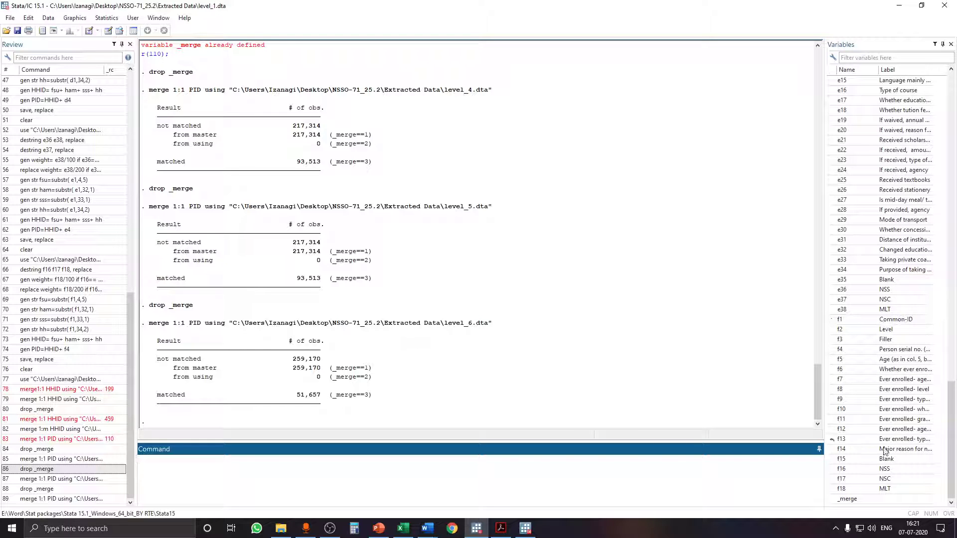
{"action": "scroll", "coordinate": [890, 379], "scroll_direction": "up", "scroll_amount": 9}
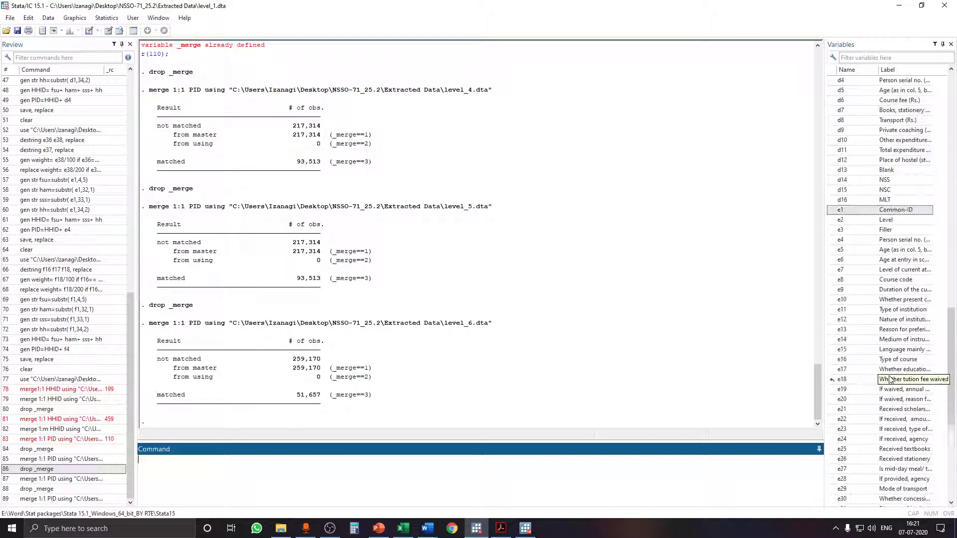
{"action": "scroll", "coordinate": [891, 380], "scroll_direction": "up", "scroll_amount": 3}
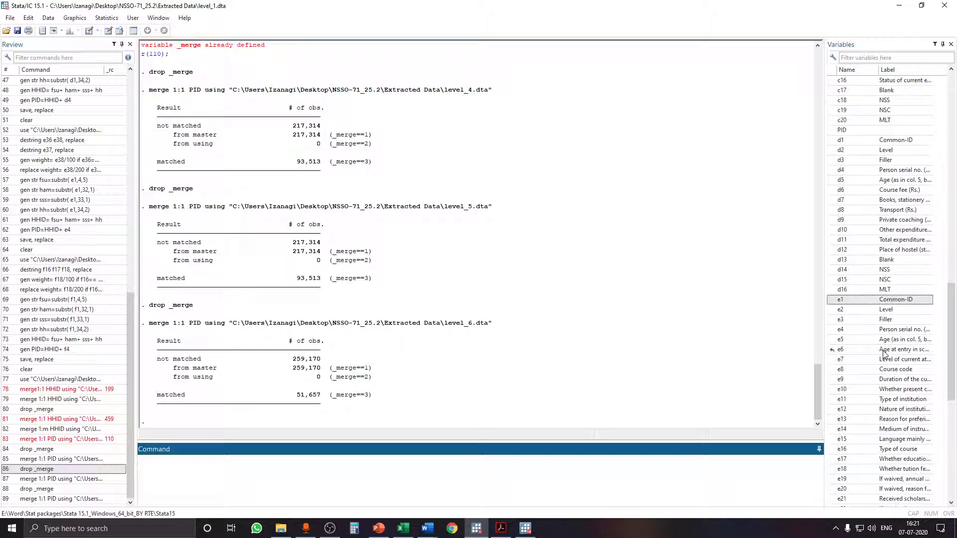
{"action": "scroll", "coordinate": [885, 354], "scroll_direction": "down", "scroll_amount": 5}
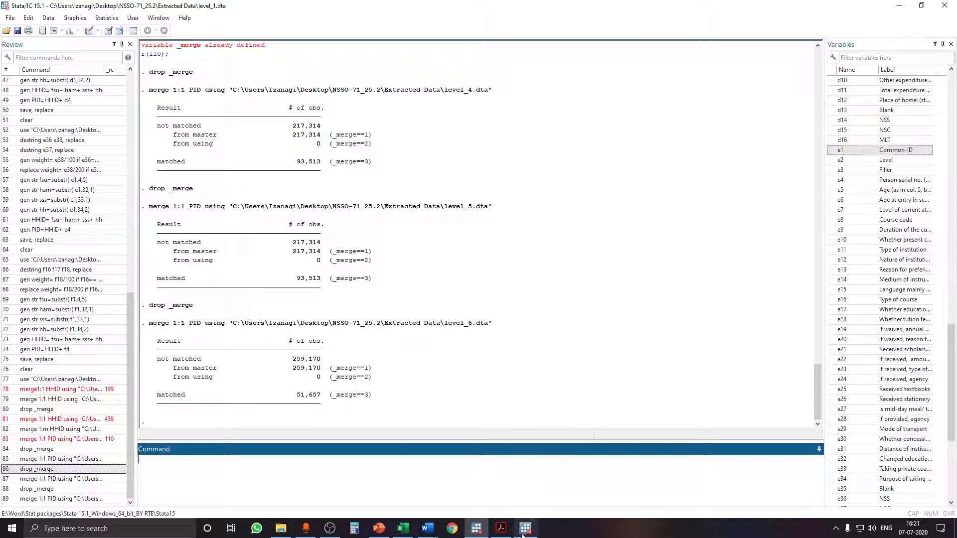
{"action": "left_click", "coordinate": [501, 529]}
{"action": "scroll", "coordinate": [587, 414], "scroll_direction": "down", "scroll_amount": 1}
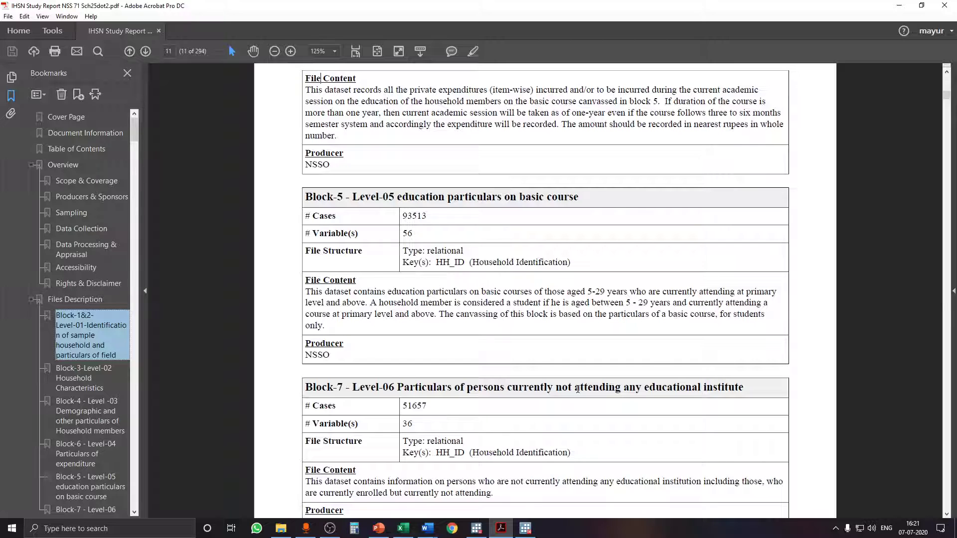
{"action": "key", "text": "alt+Tab"}
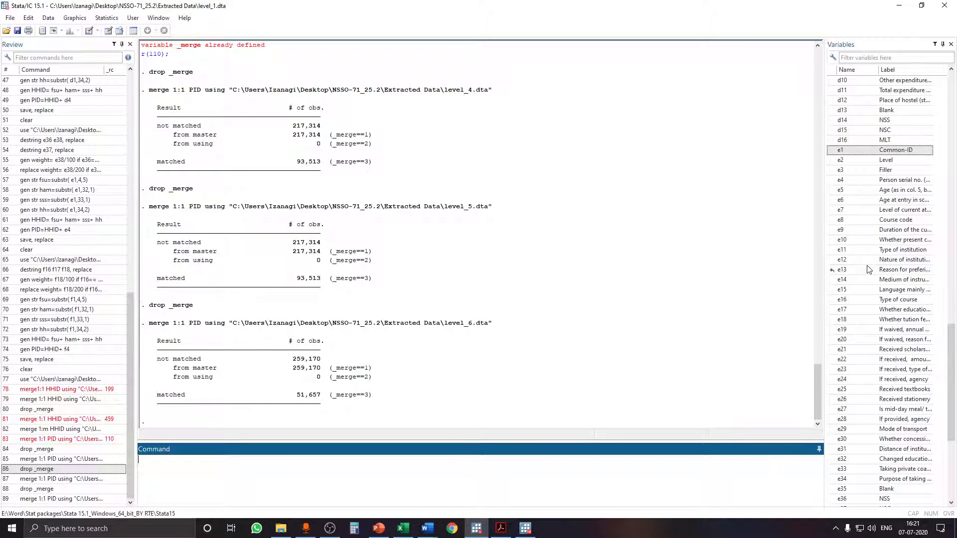
Step: Review the full variable list in Stata from level 1 to level 6 and browse the merged data across to the f variables
{"action": "scroll", "coordinate": [867, 270], "scroll_direction": "down", "scroll_amount": 7}
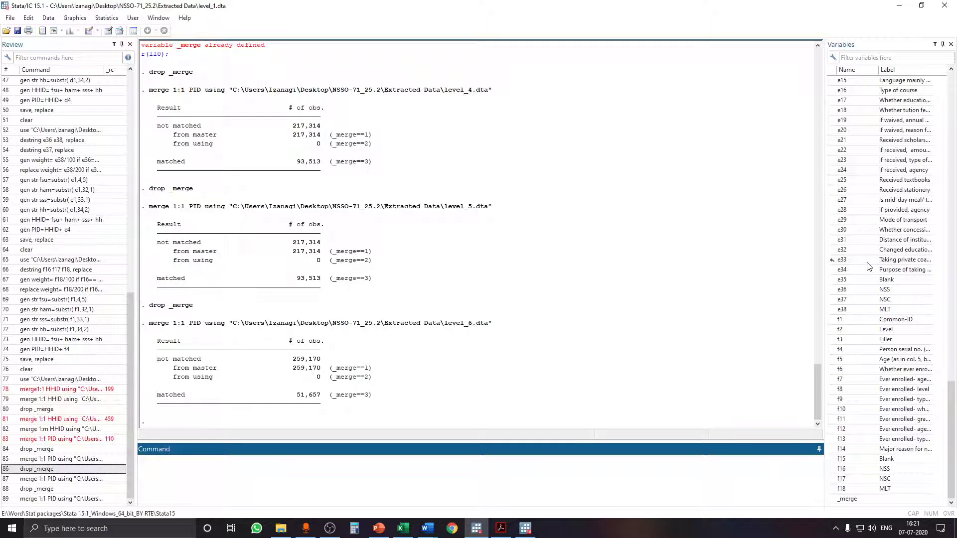
{"action": "scroll", "coordinate": [868, 266], "scroll_direction": "up", "scroll_amount": 20}
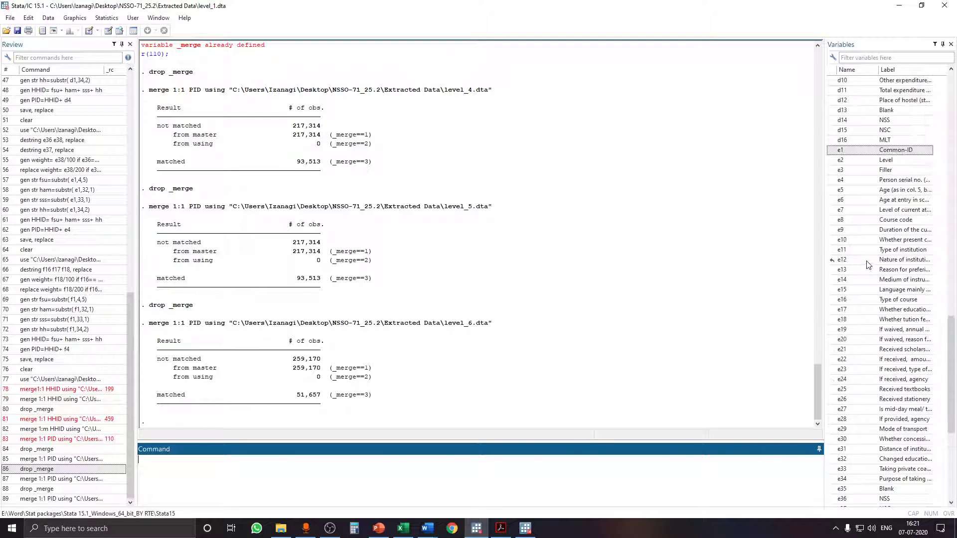
{"action": "scroll", "coordinate": [868, 256], "scroll_direction": "up", "scroll_amount": 12}
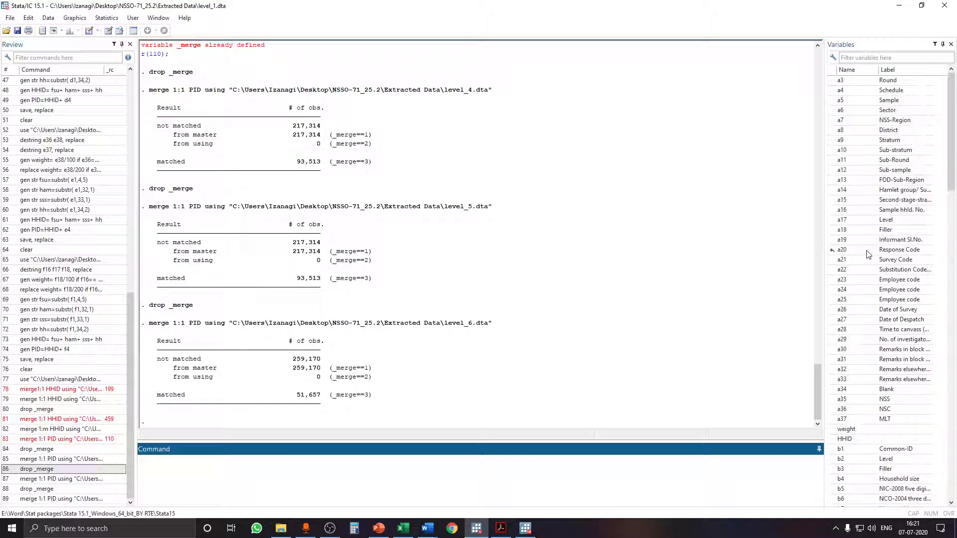
{"action": "scroll", "coordinate": [868, 255], "scroll_direction": "down", "scroll_amount": 12}
{"action": "scroll", "coordinate": [868, 254], "scroll_direction": "down", "scroll_amount": 20}
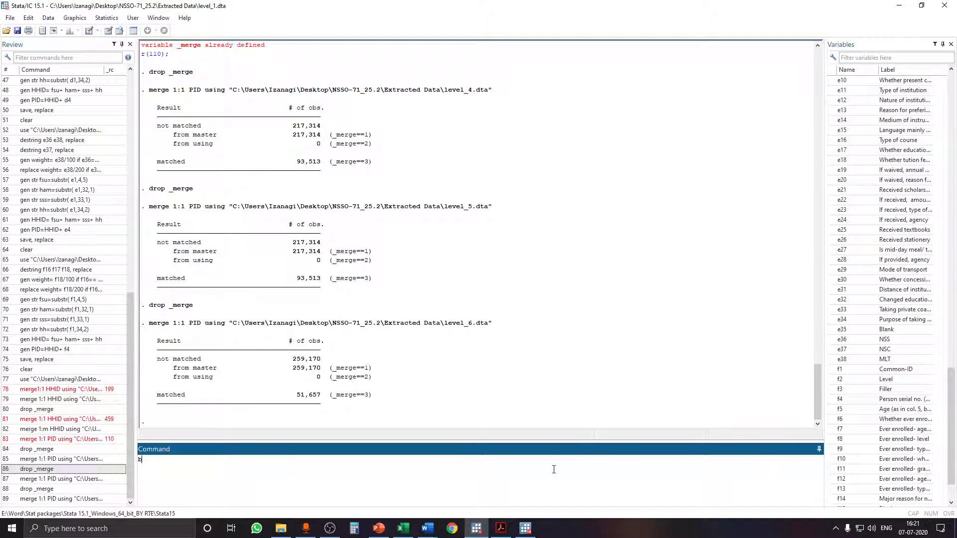
{"action": "key", "text": "Return"}
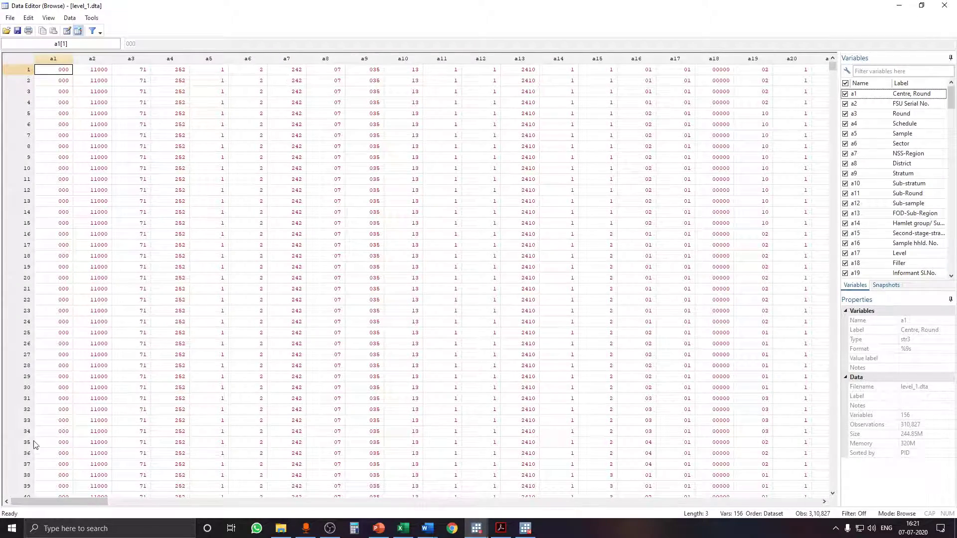
{"action": "left_click_drag", "start_coordinate": [68, 505], "coordinate": [676, 491]}
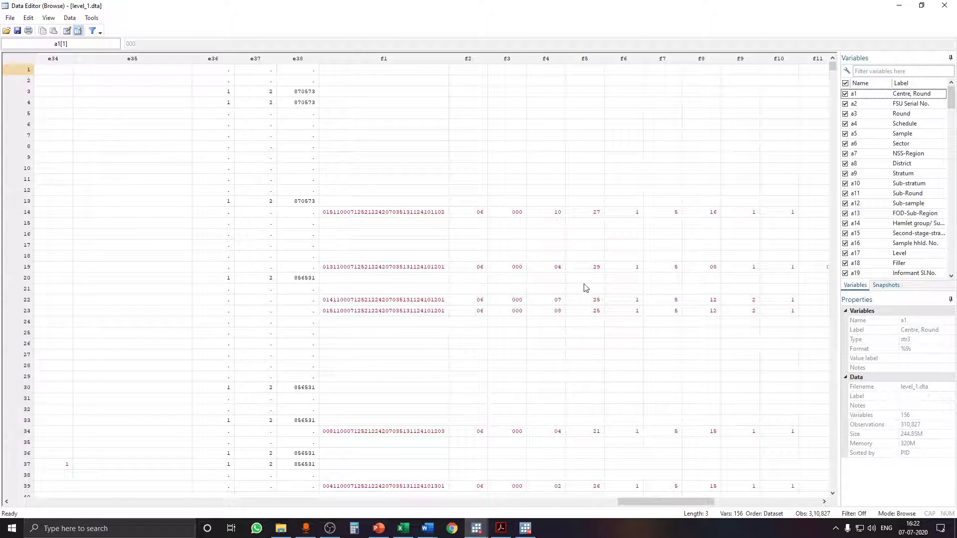
{"action": "left_click", "coordinate": [943, 6]}
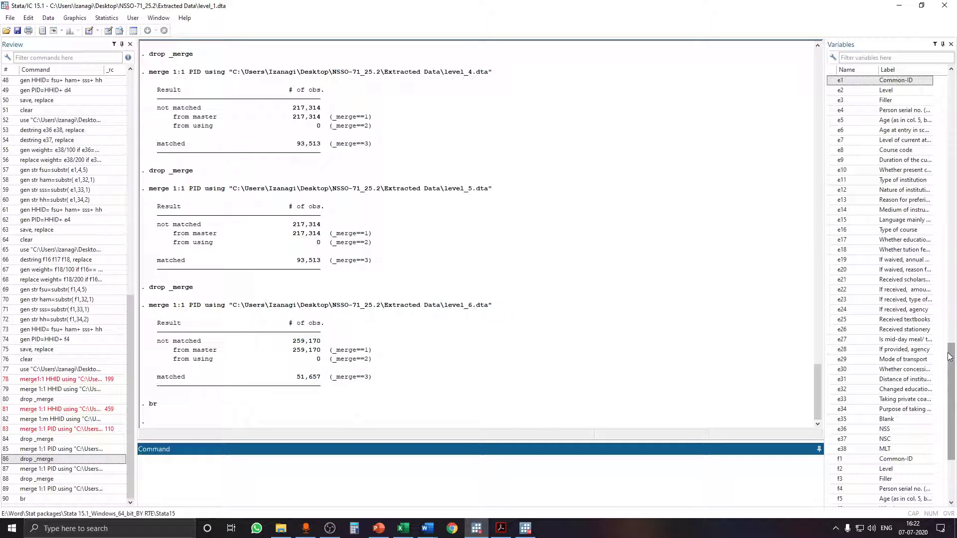
Step: Drop the _merge variable left by the level 6 merge
{"action": "left_click_drag", "start_coordinate": [951, 401], "coordinate": [951, 441]}
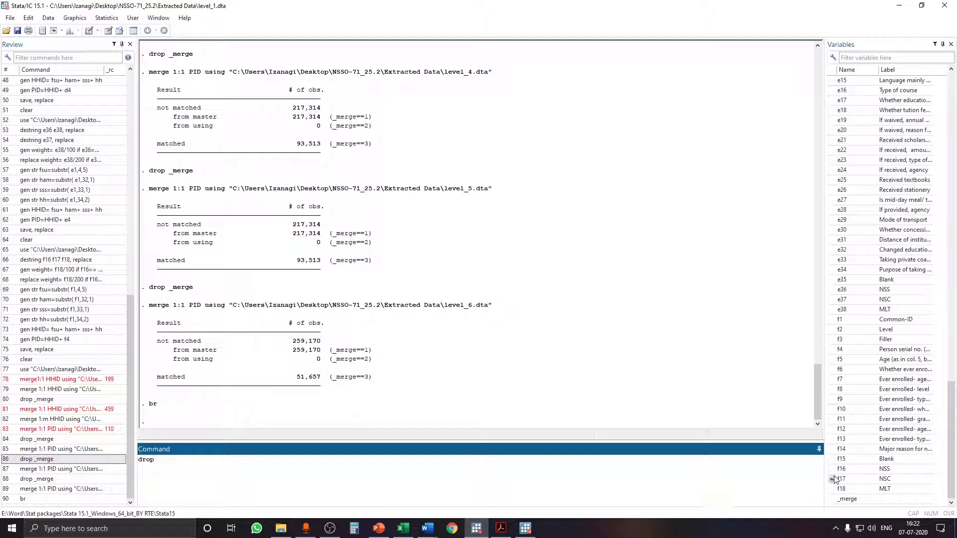
{"action": "left_click", "coordinate": [847, 499]}
{"action": "key", "text": "Return"}
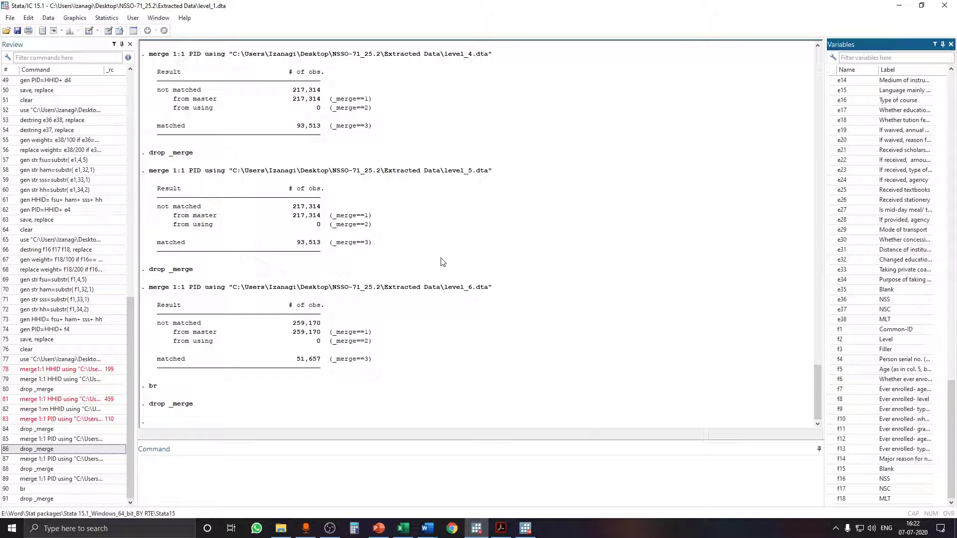
Step: Save the combined data as a new Stata file named Merged dataset in the NSSO-71_25.2 folder
{"action": "left_click", "coordinate": [9, 18]}
{"action": "left_click", "coordinate": [31, 53]}
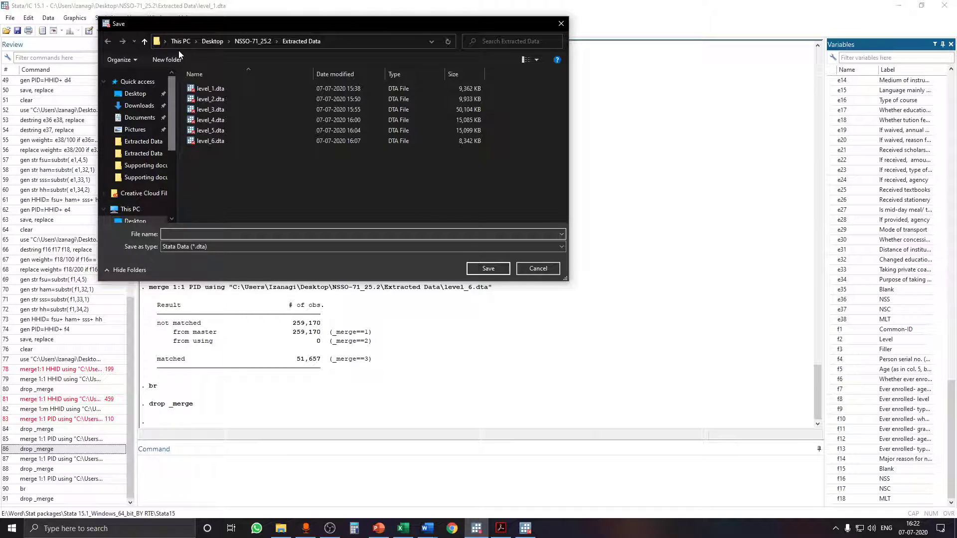
{"action": "left_click", "coordinate": [259, 41]}
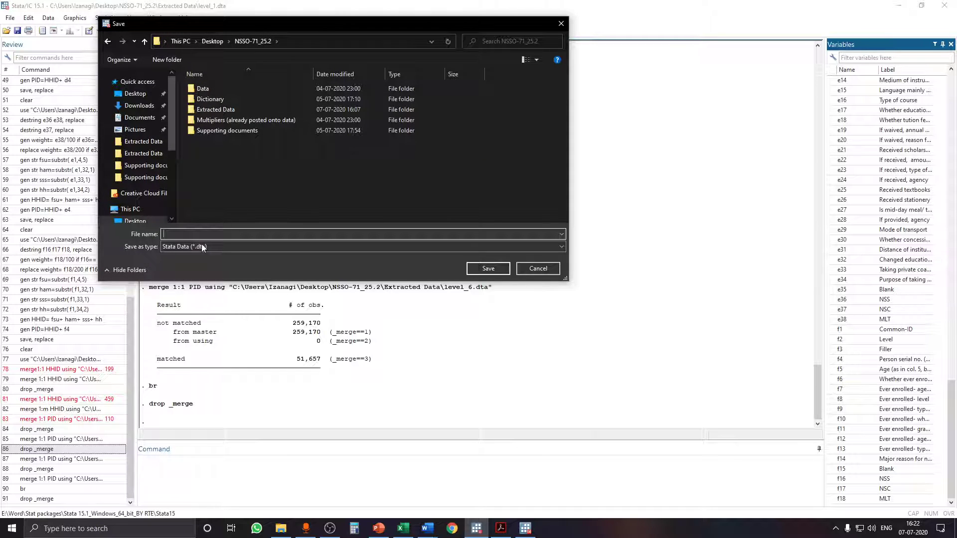
{"action": "type", "text": "Merged dataset"}
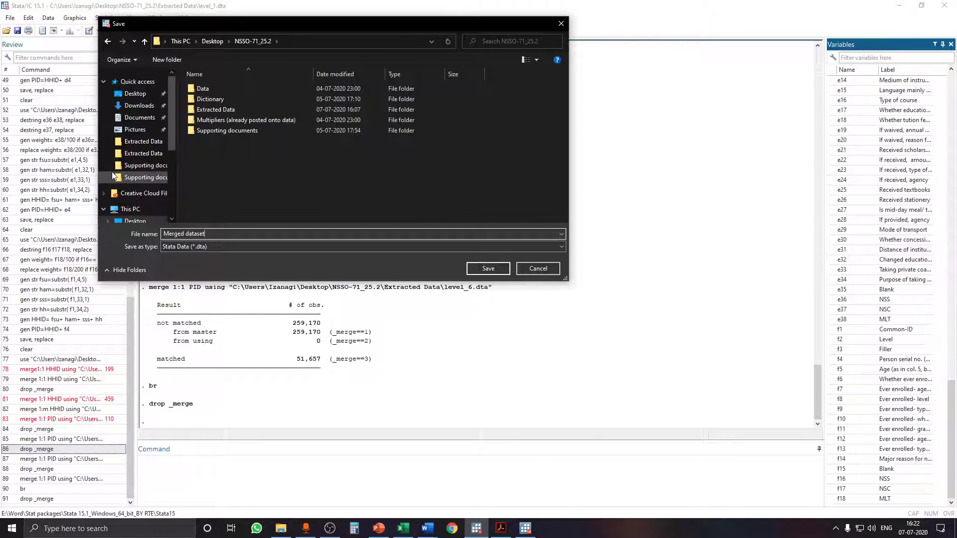
{"action": "left_click", "coordinate": [483, 269]}
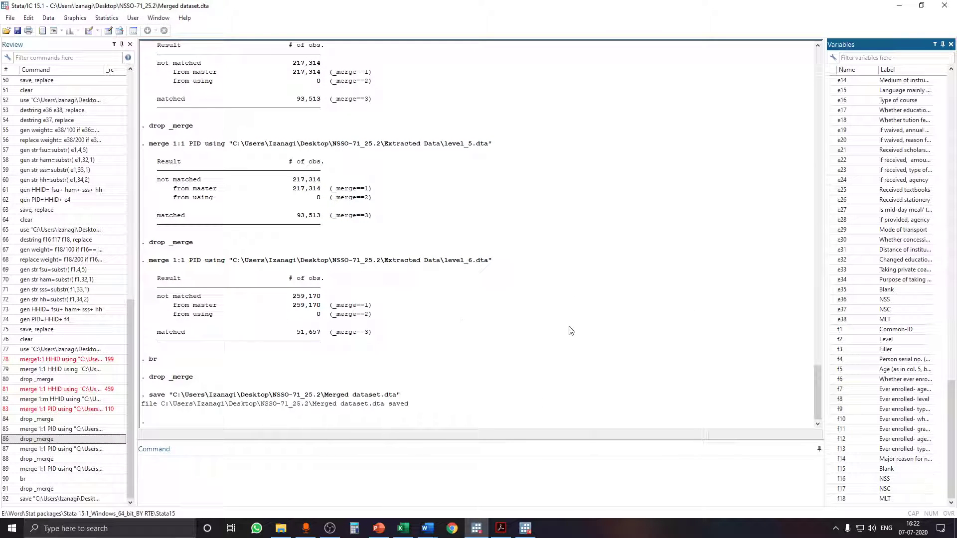
Step: Close Stata, reopen Merged dataset.dta from the NSSO-71_25.2 folder and check its variable list from the a to the f variables
{"action": "left_click", "coordinate": [944, 5]}
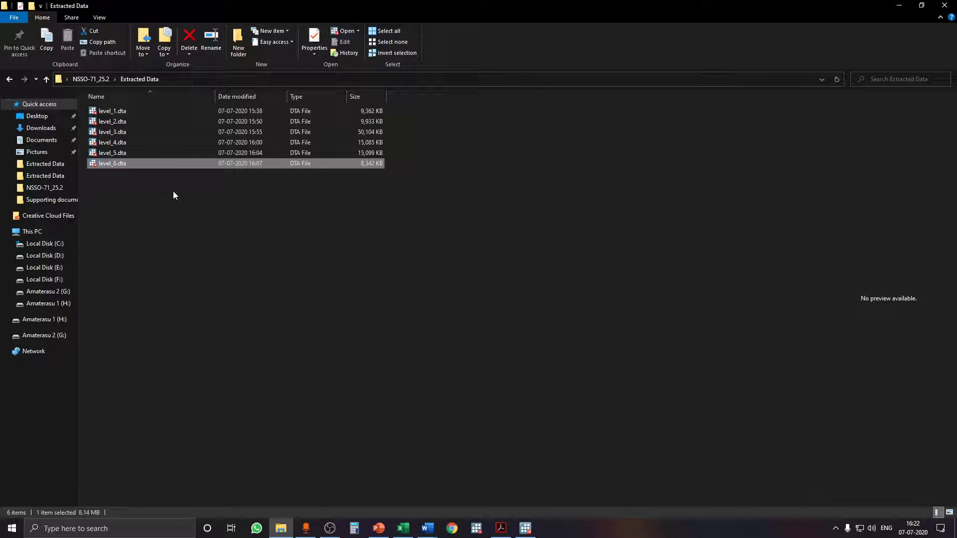
{"action": "key", "text": "alt+Up"}
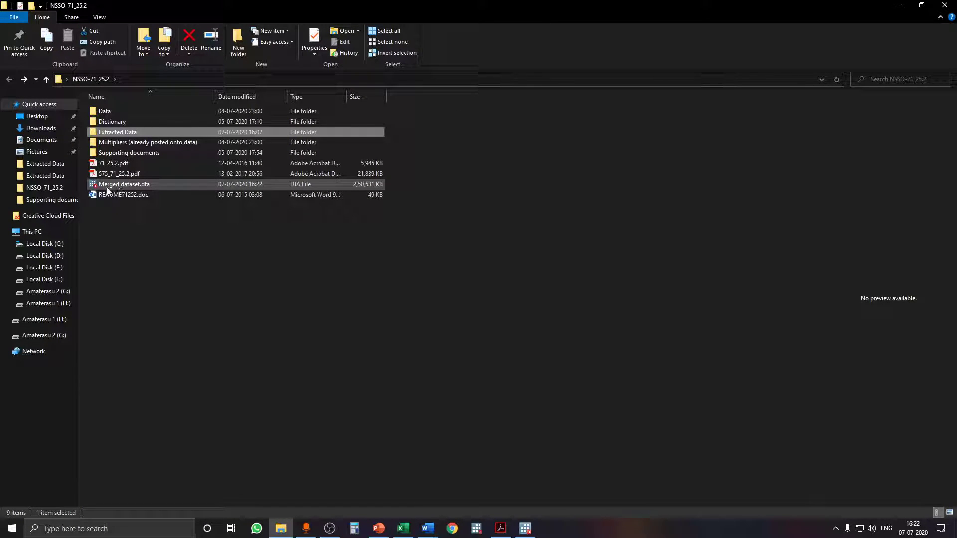
{"action": "double_click", "coordinate": [131, 184]}
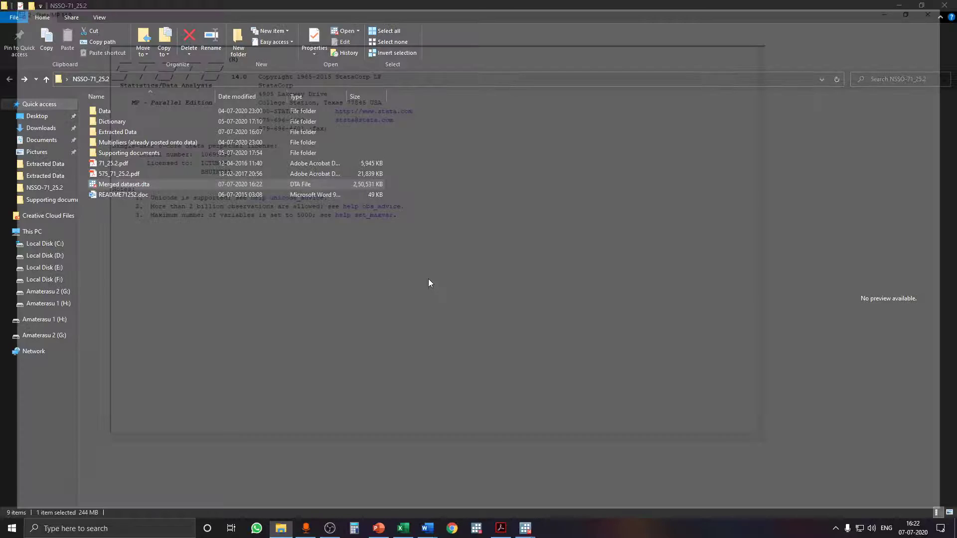
{"action": "scroll", "coordinate": [881, 245], "scroll_direction": "down", "scroll_amount": 10}
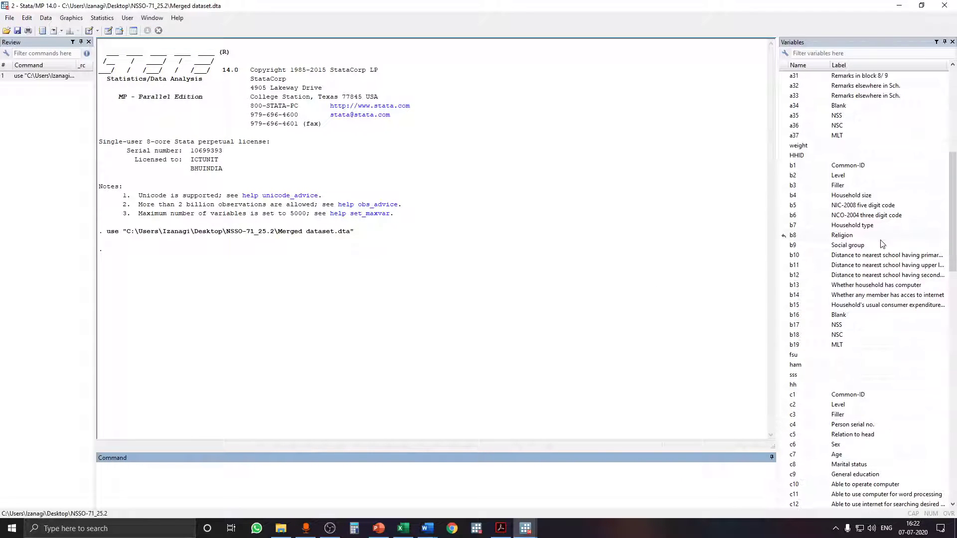
{"action": "scroll", "coordinate": [882, 244], "scroll_direction": "down", "scroll_amount": 20}
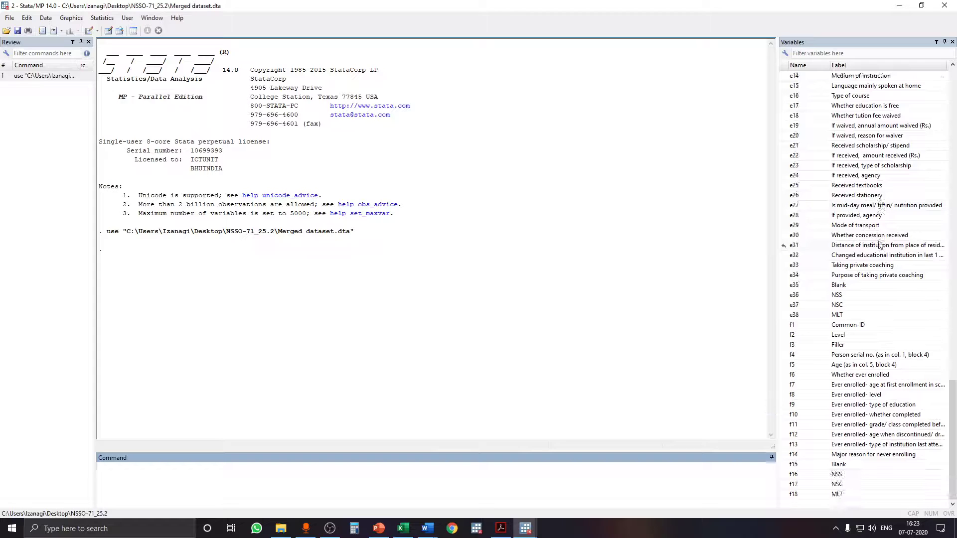
{"action": "scroll", "coordinate": [880, 244], "scroll_direction": "up", "scroll_amount": 20}
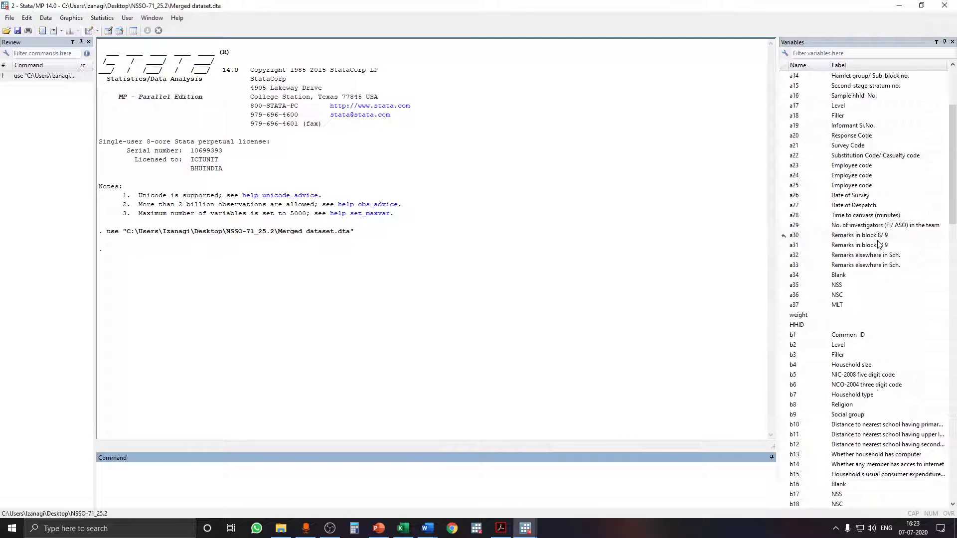
{"action": "scroll", "coordinate": [878, 244], "scroll_direction": "up", "scroll_amount": 5}
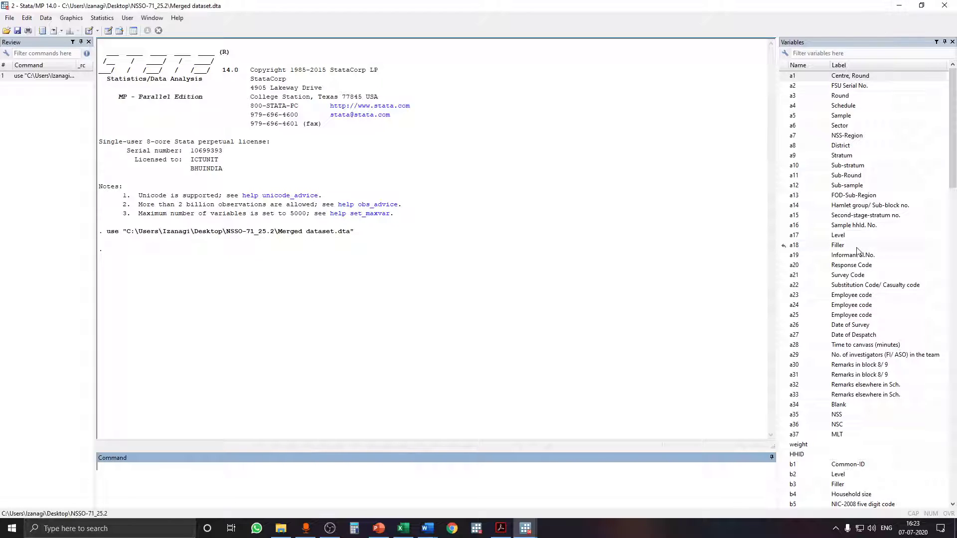
Step: Minimise the Stata and folder windows and switch to the PowerPoint slide show on merging the NSSO data
{"action": "left_click", "coordinate": [898, 5]}
{"action": "left_click", "coordinate": [898, 5]}
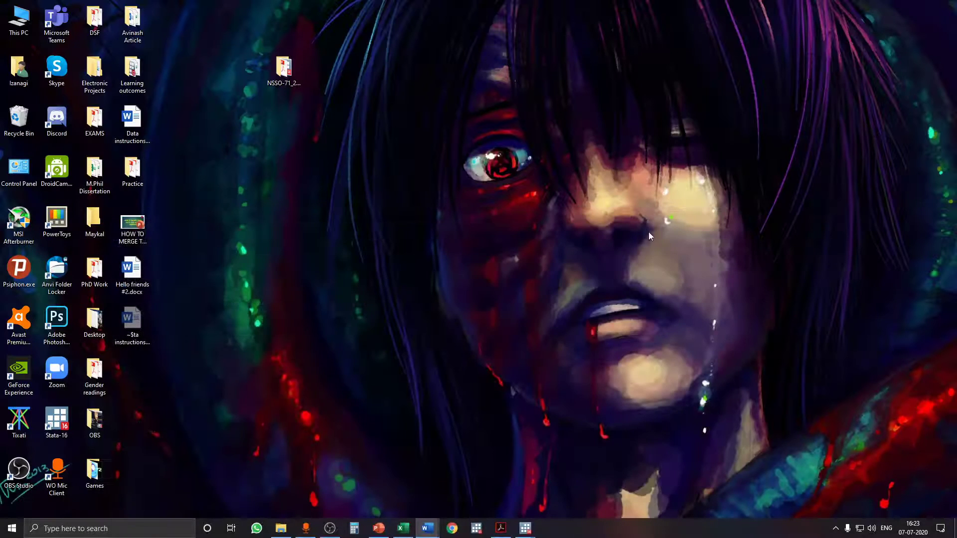
{"action": "left_click", "coordinate": [379, 528]}
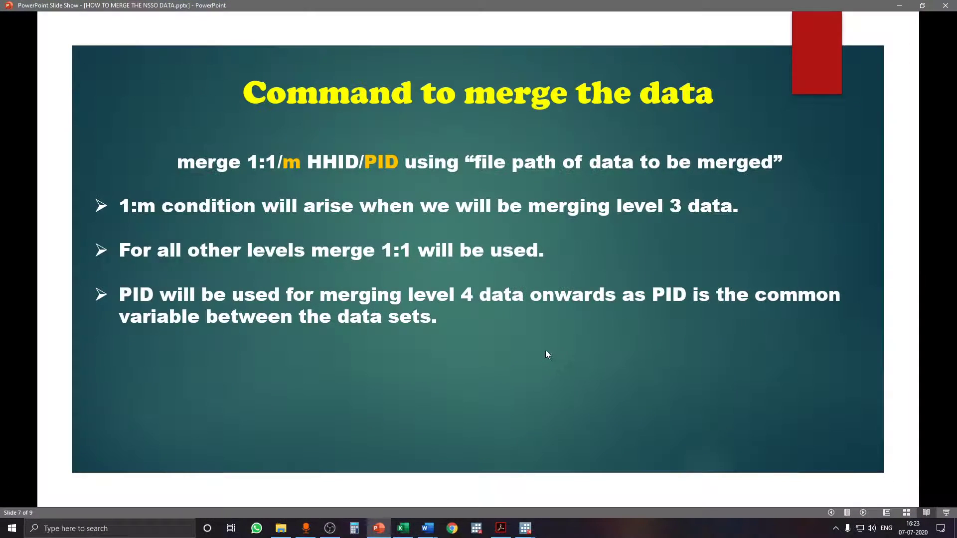